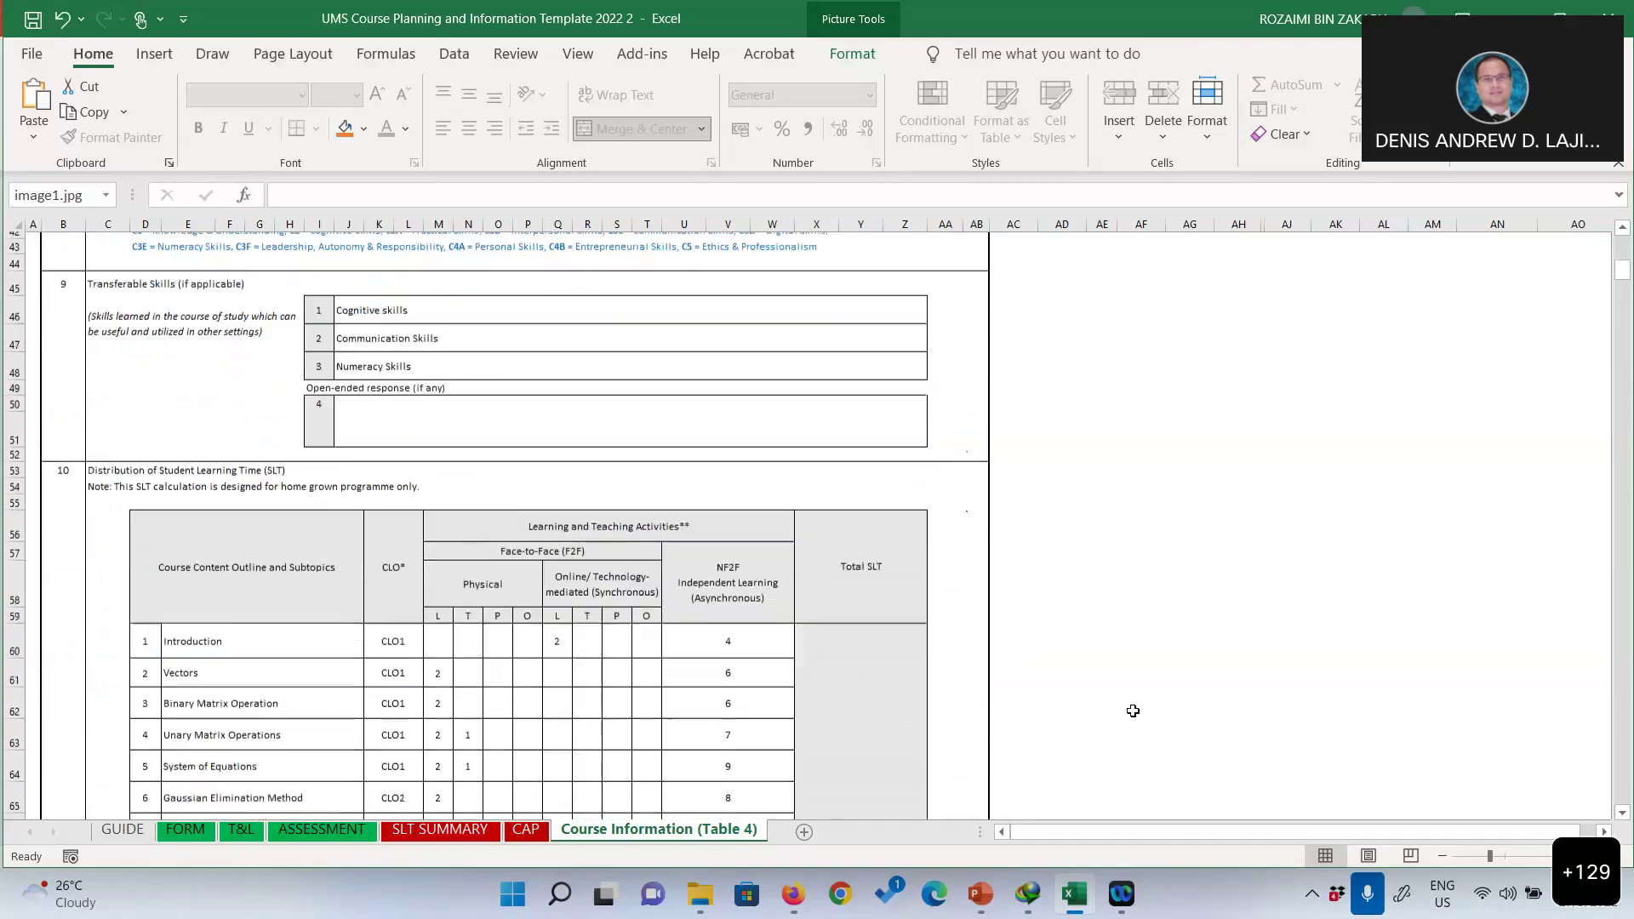
Examine the Distribution of Student Learning Time table, from its course content rows down to the sub-total SLT.
{"action": "scroll", "coordinate": [1133, 711], "scroll_direction": "down", "scroll_amount": 2}
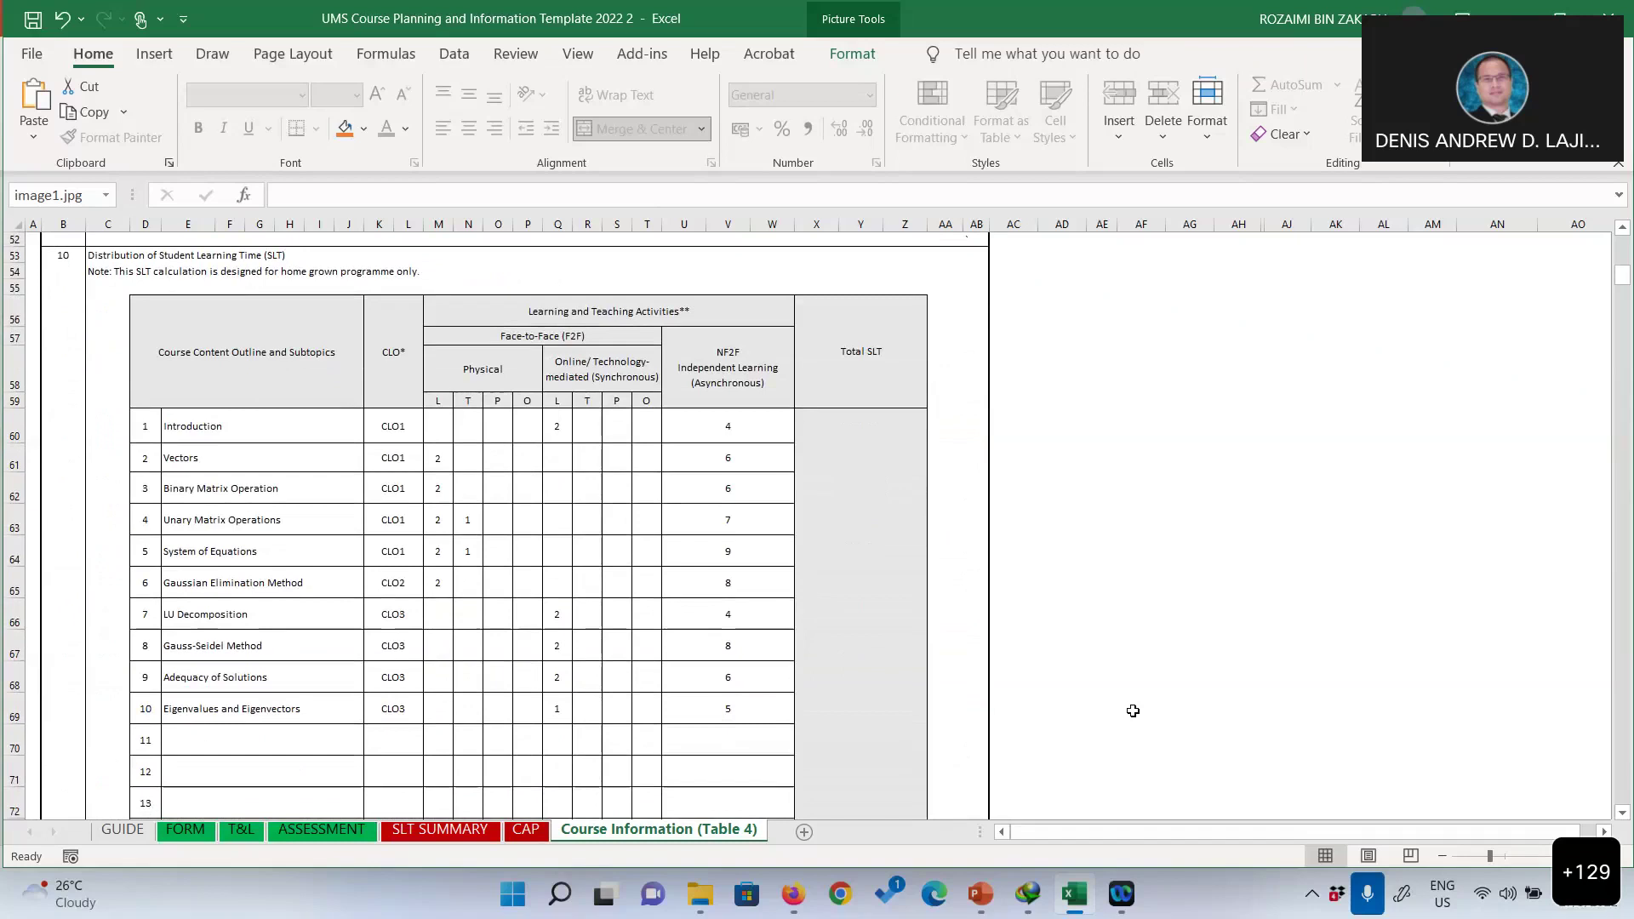
{"action": "scroll", "coordinate": [1133, 711], "scroll_direction": "down", "scroll_amount": 3}
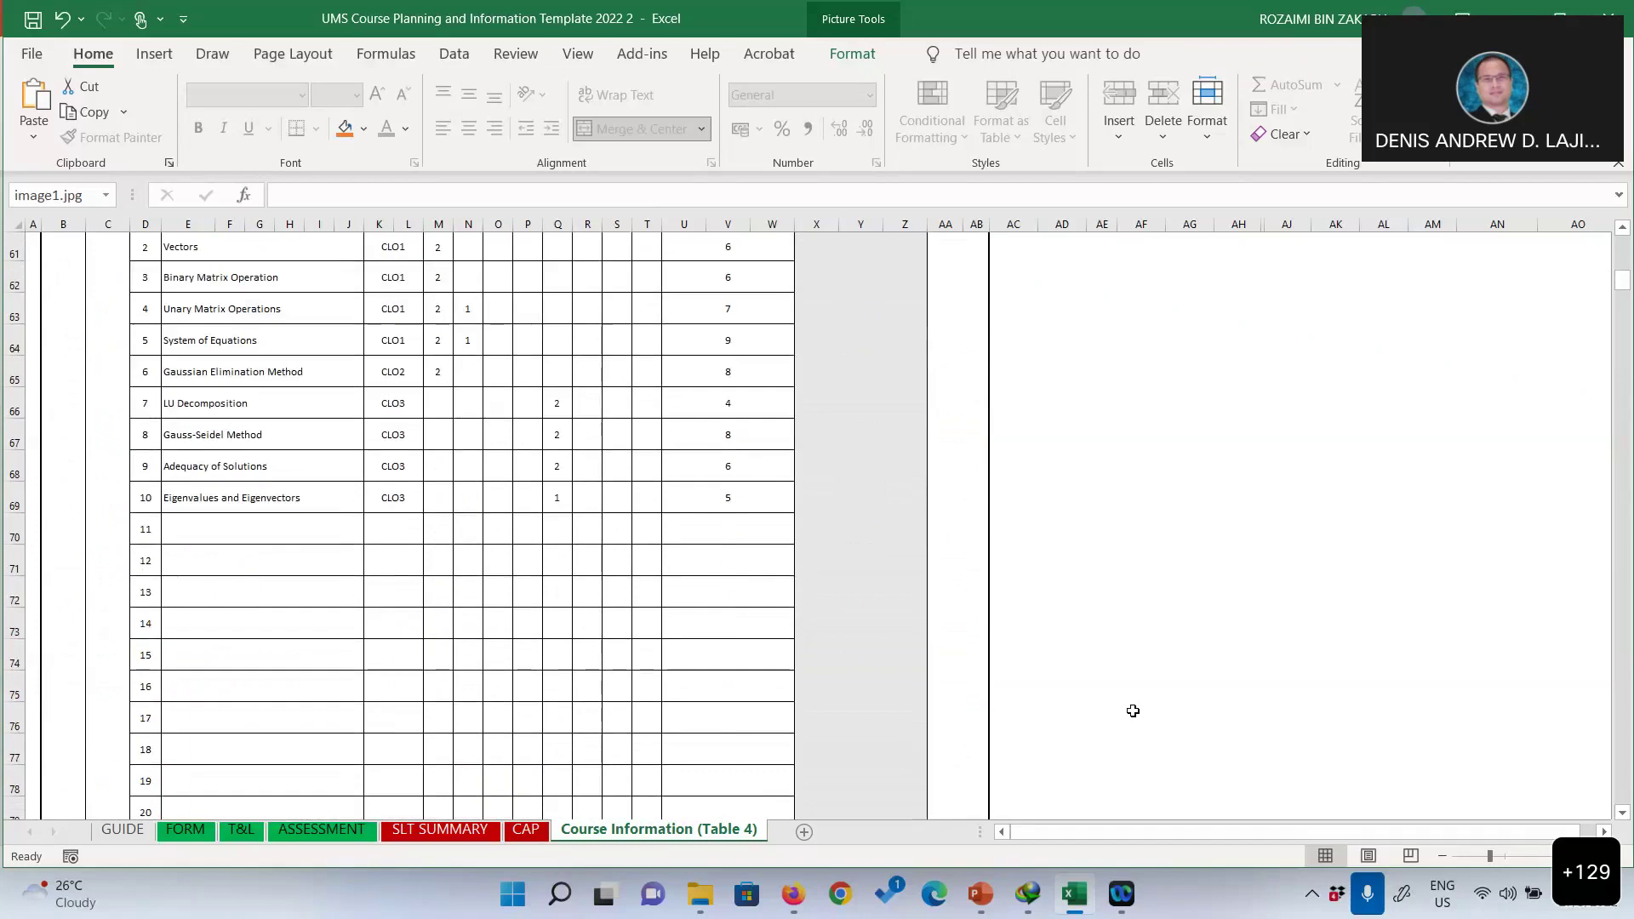
{"action": "scroll", "coordinate": [1133, 711], "scroll_direction": "up", "scroll_amount": 1}
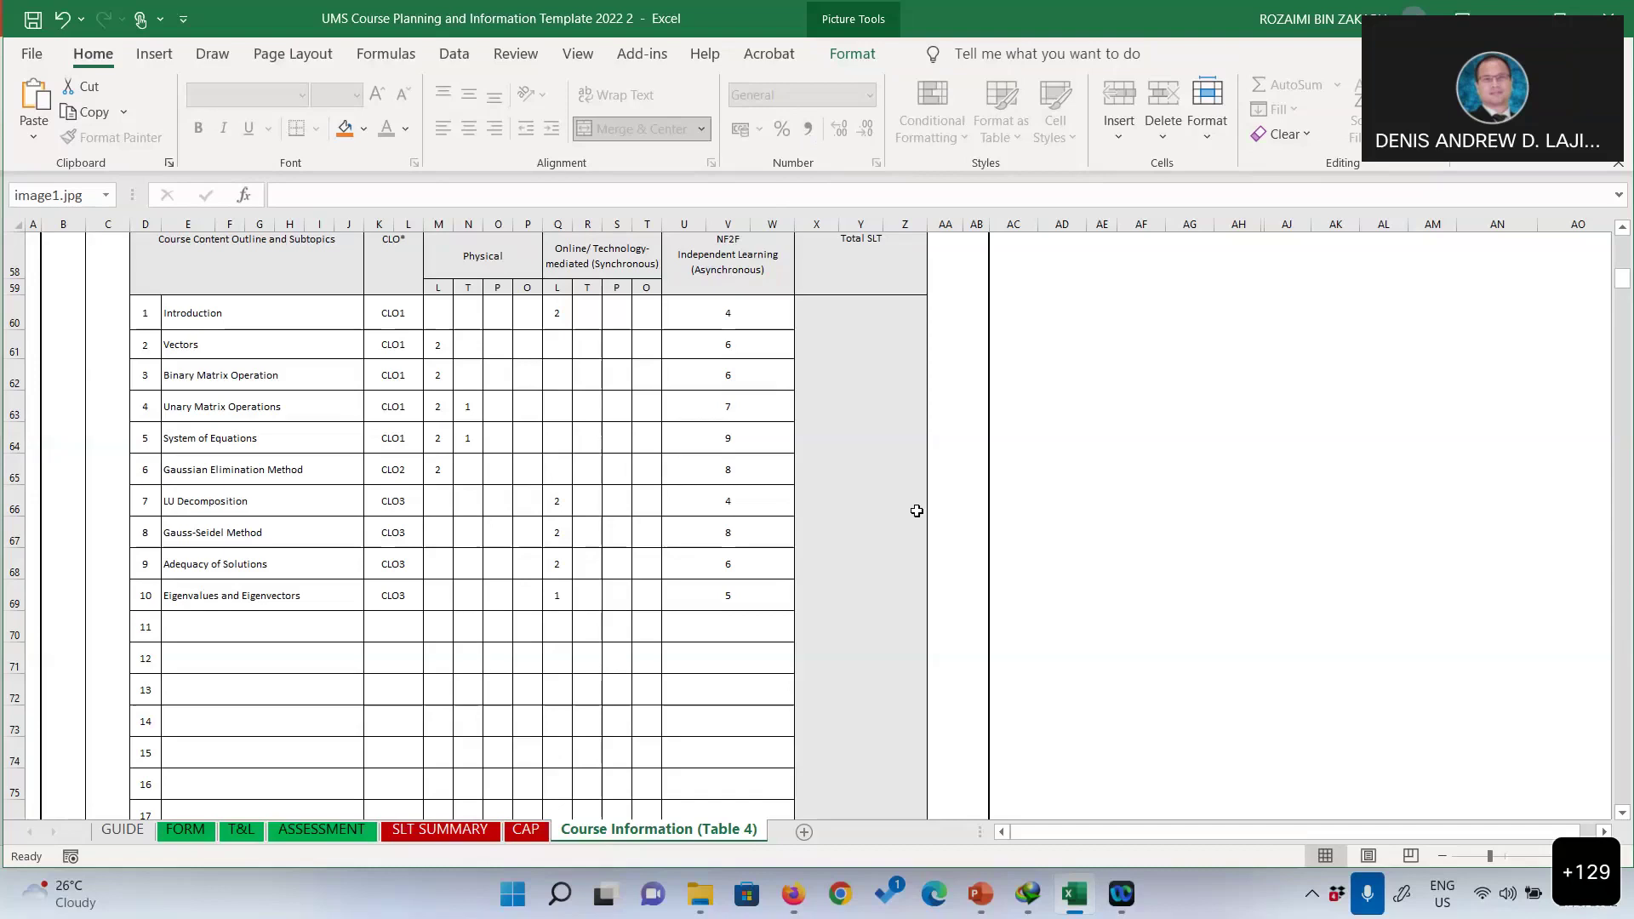
{"action": "scroll", "coordinate": [917, 510], "scroll_direction": "down", "scroll_amount": 3}
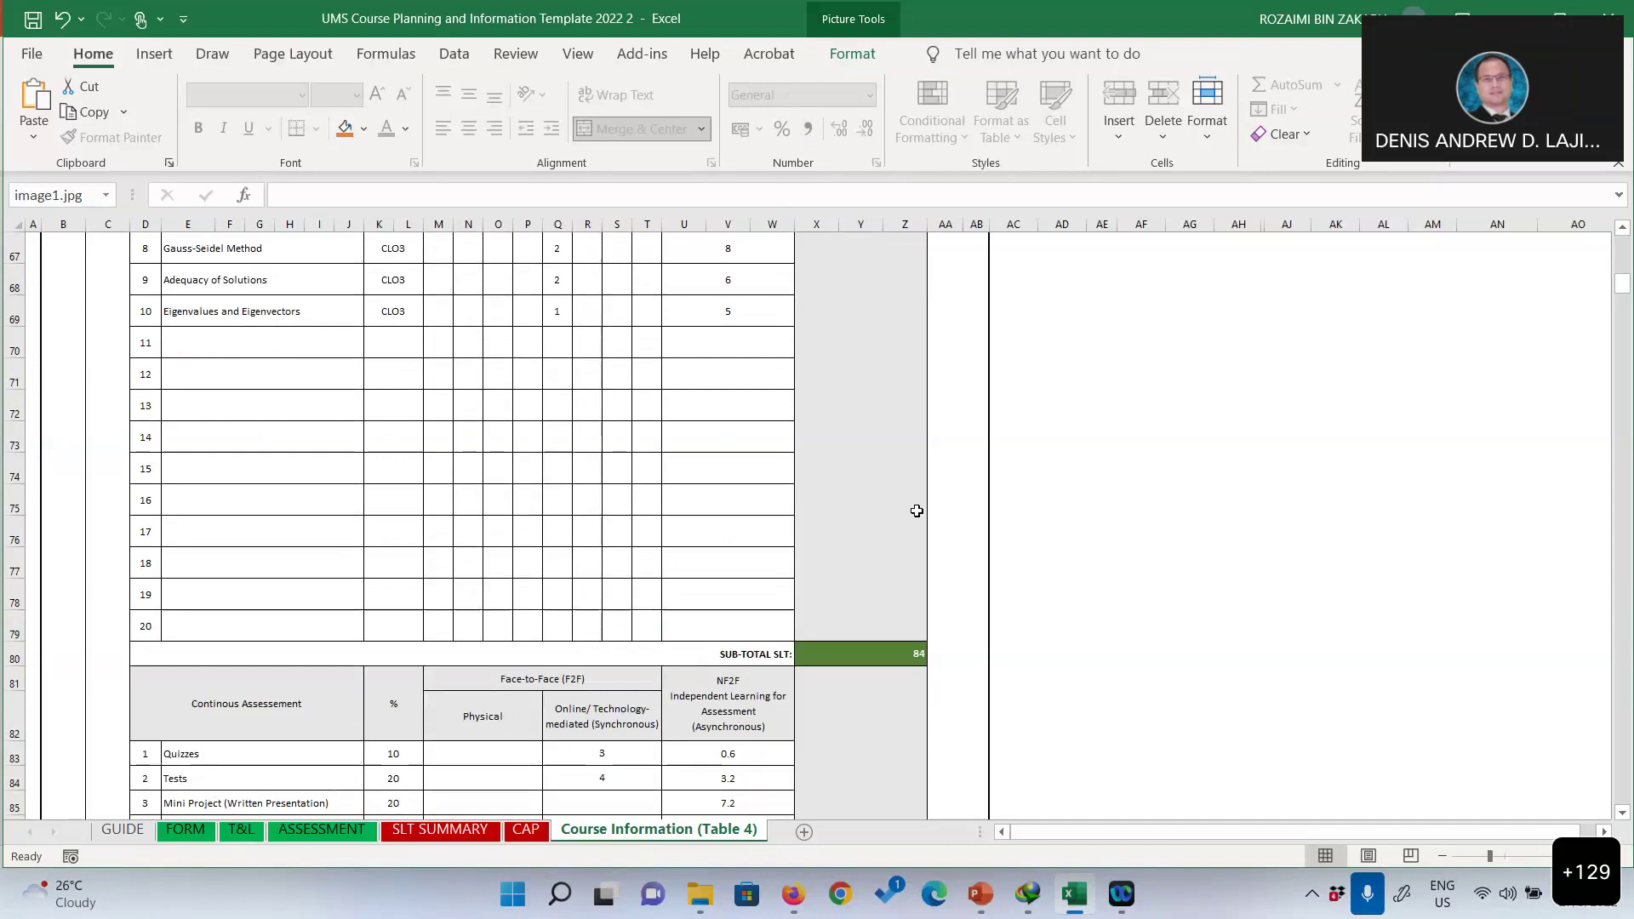
{"action": "scroll", "coordinate": [917, 511], "scroll_direction": "up", "scroll_amount": 1}
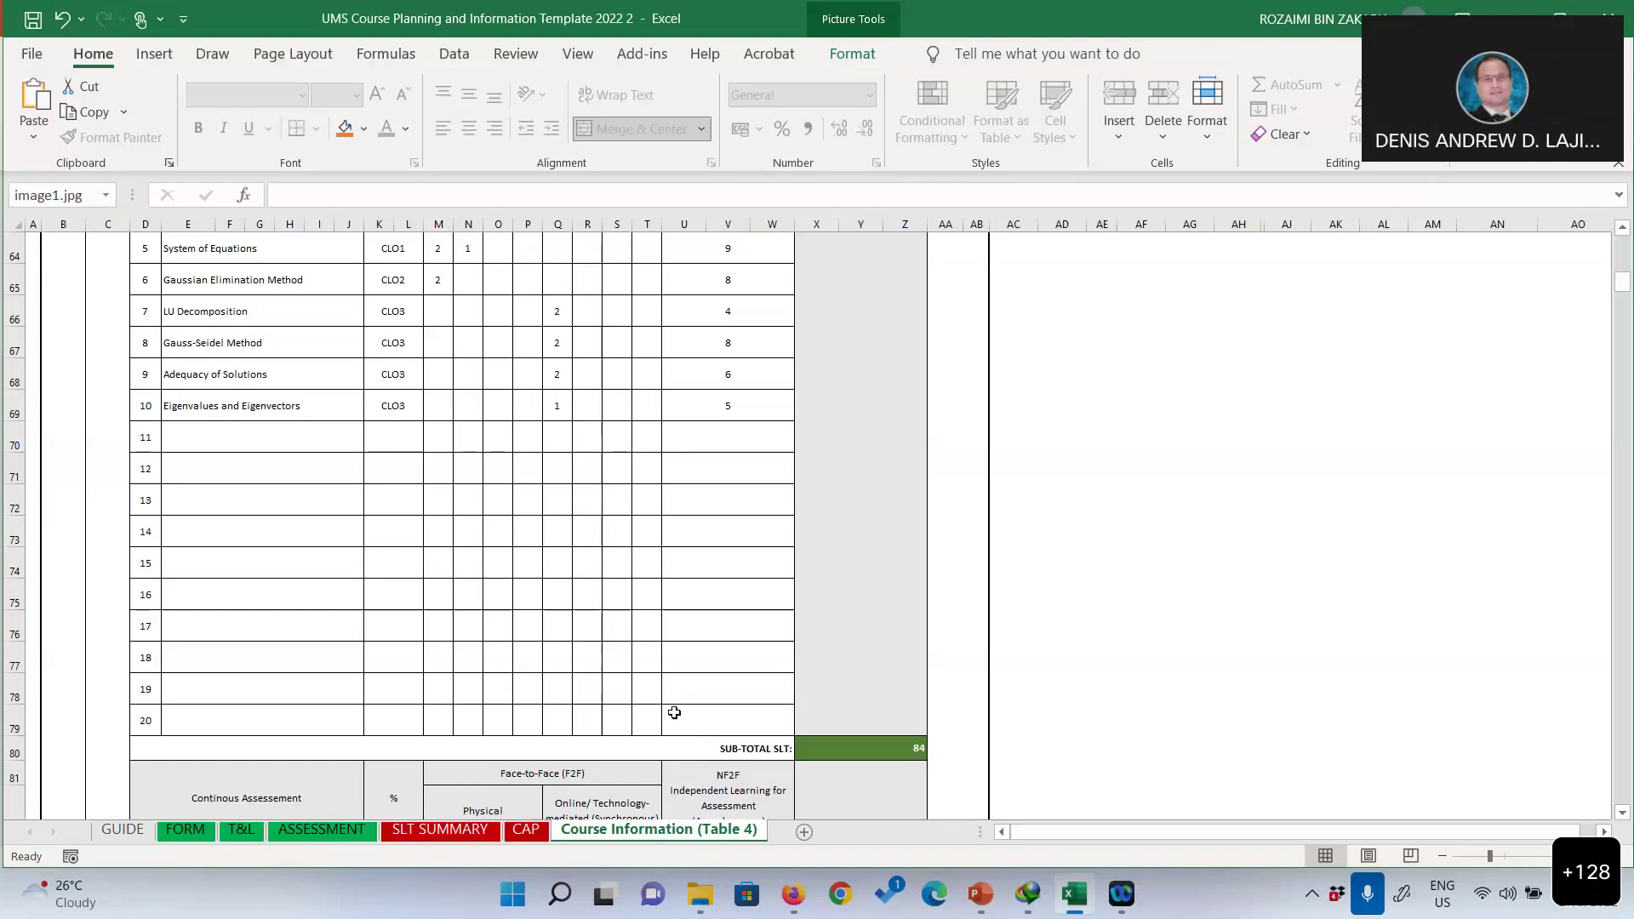
Examine the assessment marks, SLT columns and totals row on the CAP sheet.
{"action": "left_click", "coordinate": [522, 832]}
{"action": "scroll", "coordinate": [851, 766], "scroll_direction": "down", "scroll_amount": 2}
{"action": "left_click_drag", "start_coordinate": [1096, 842], "coordinate": [1268, 805]}
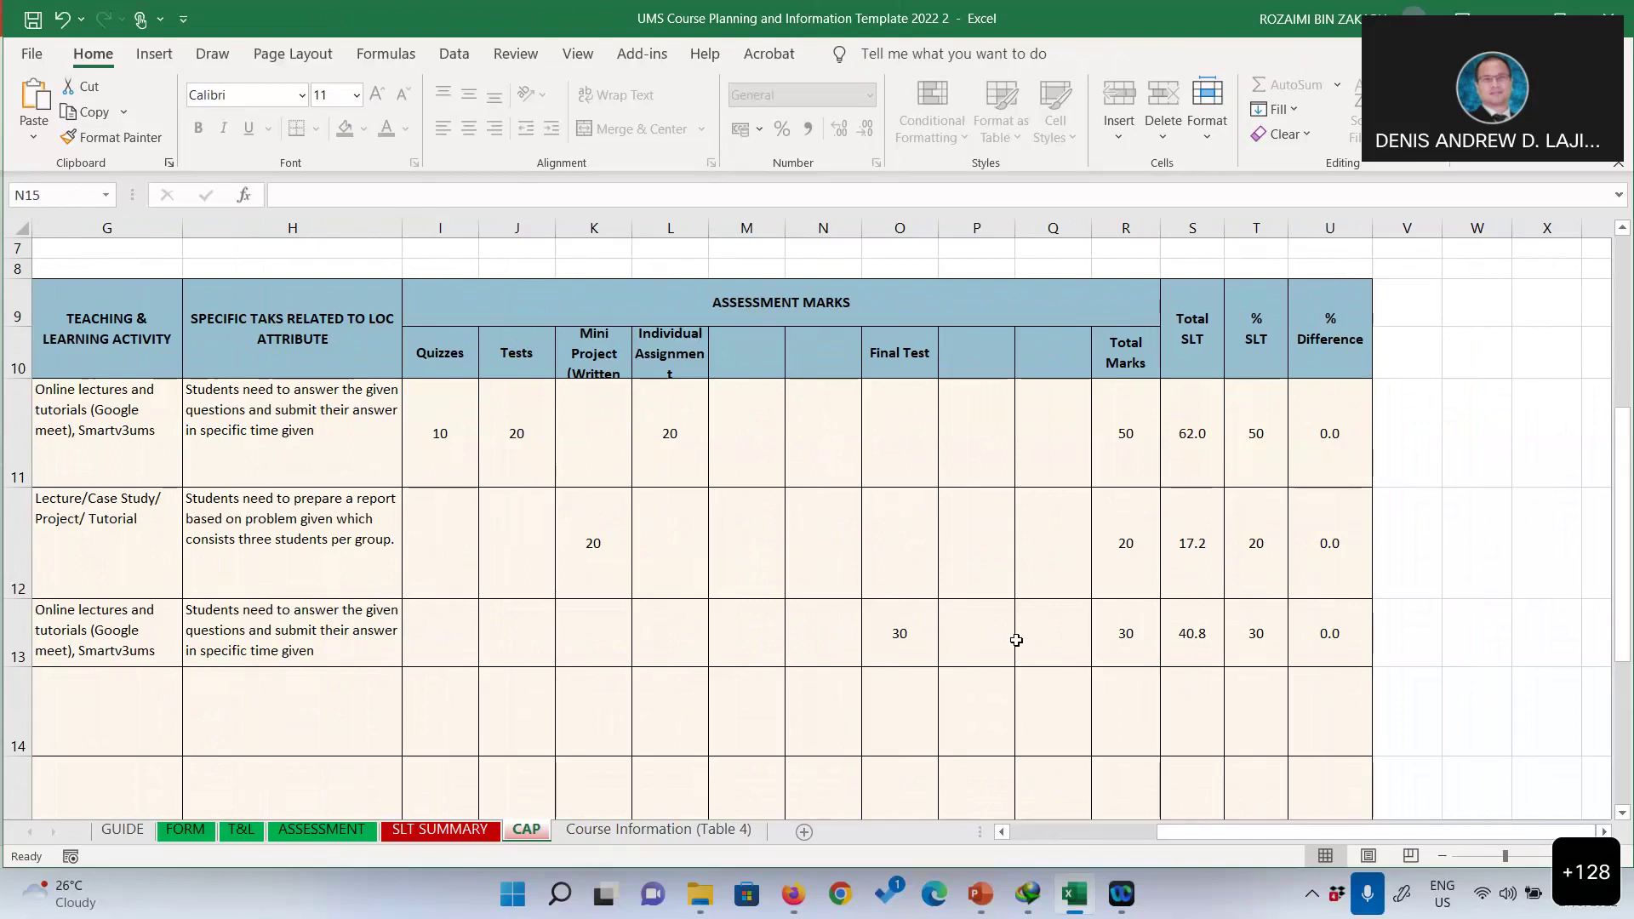
{"action": "scroll", "coordinate": [1017, 640], "scroll_direction": "down", "scroll_amount": 1}
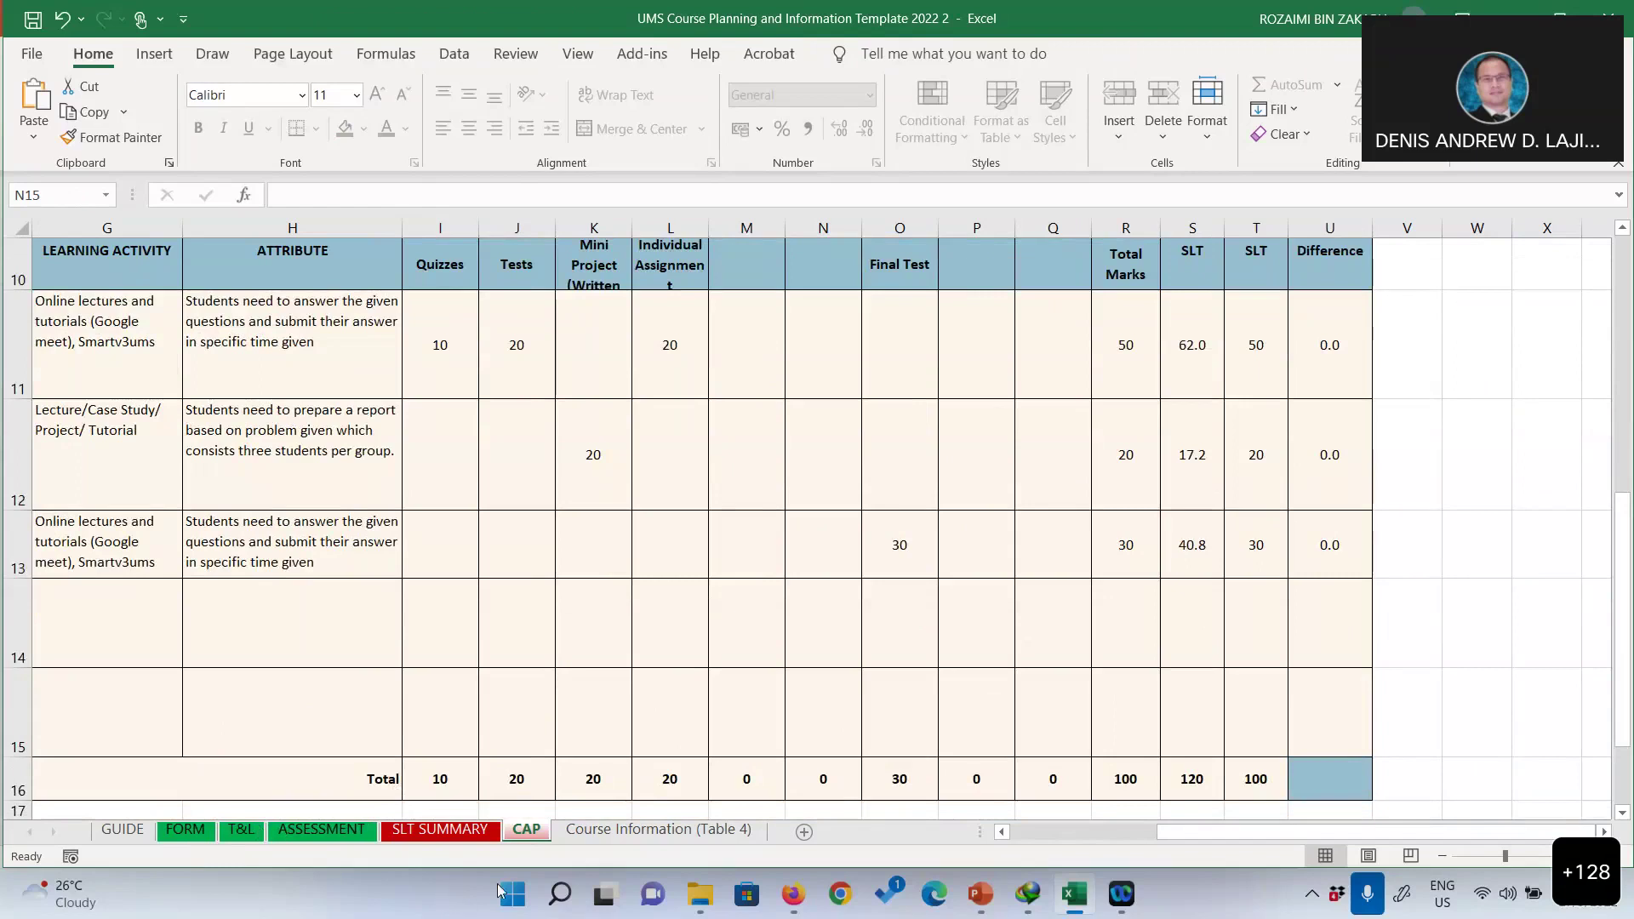
Review the Course Information (Table 4) sheet from the course learning outcomes through the Student Learning Time distribution.
{"action": "left_click", "coordinate": [630, 830]}
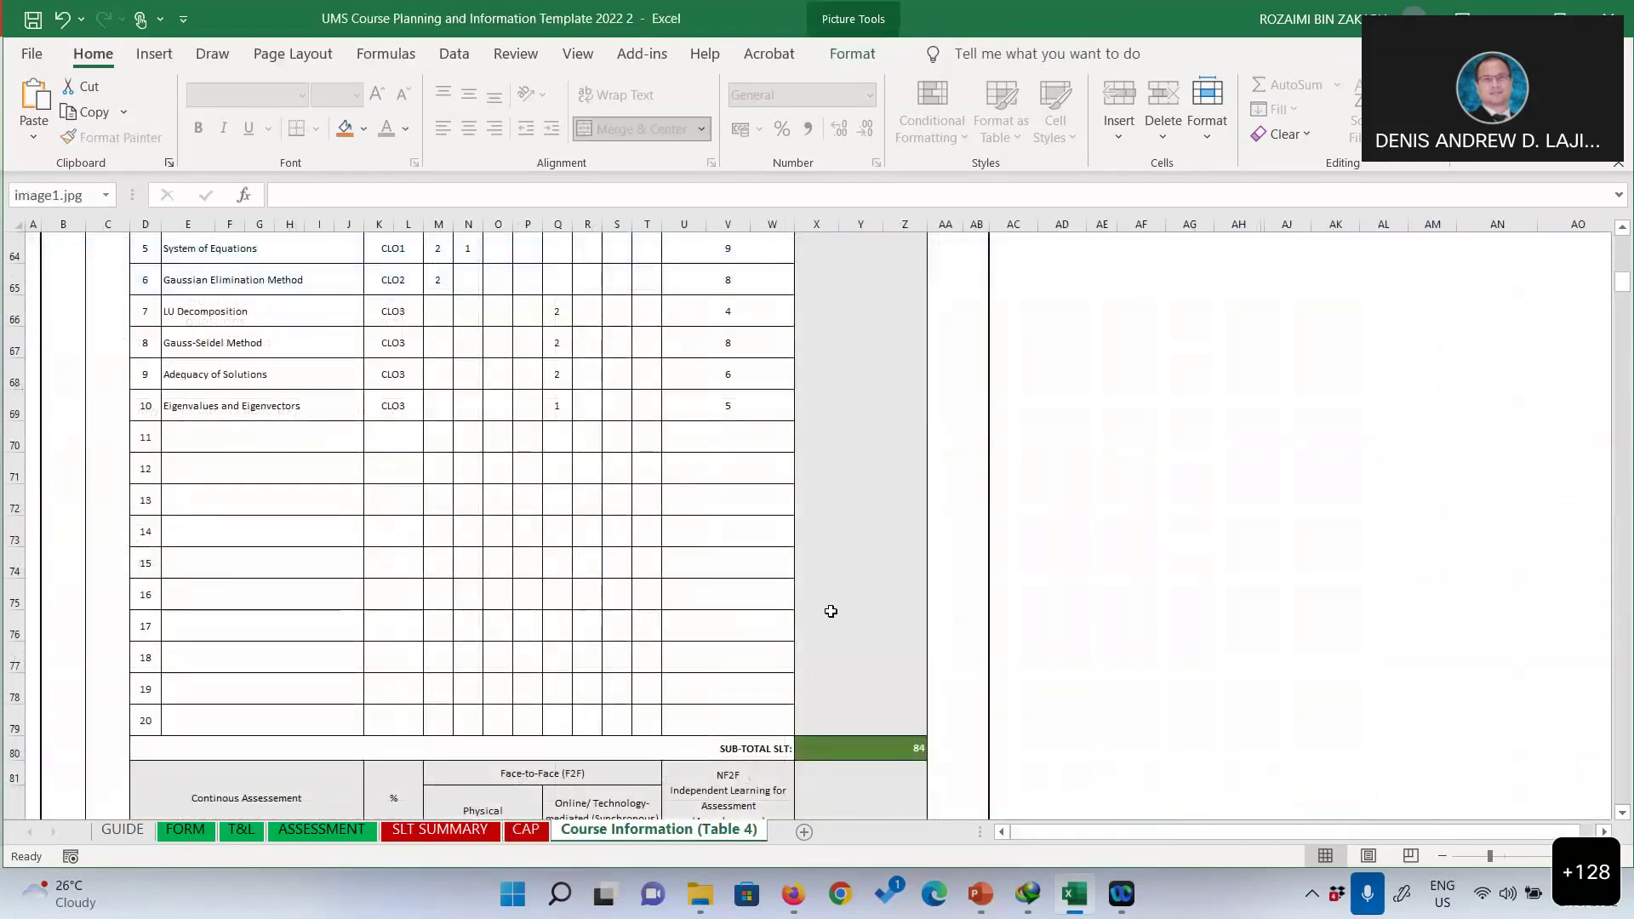
{"action": "scroll", "coordinate": [839, 605], "scroll_direction": "up", "scroll_amount": 13}
{"action": "scroll", "coordinate": [824, 623], "scroll_direction": "up", "scroll_amount": 5}
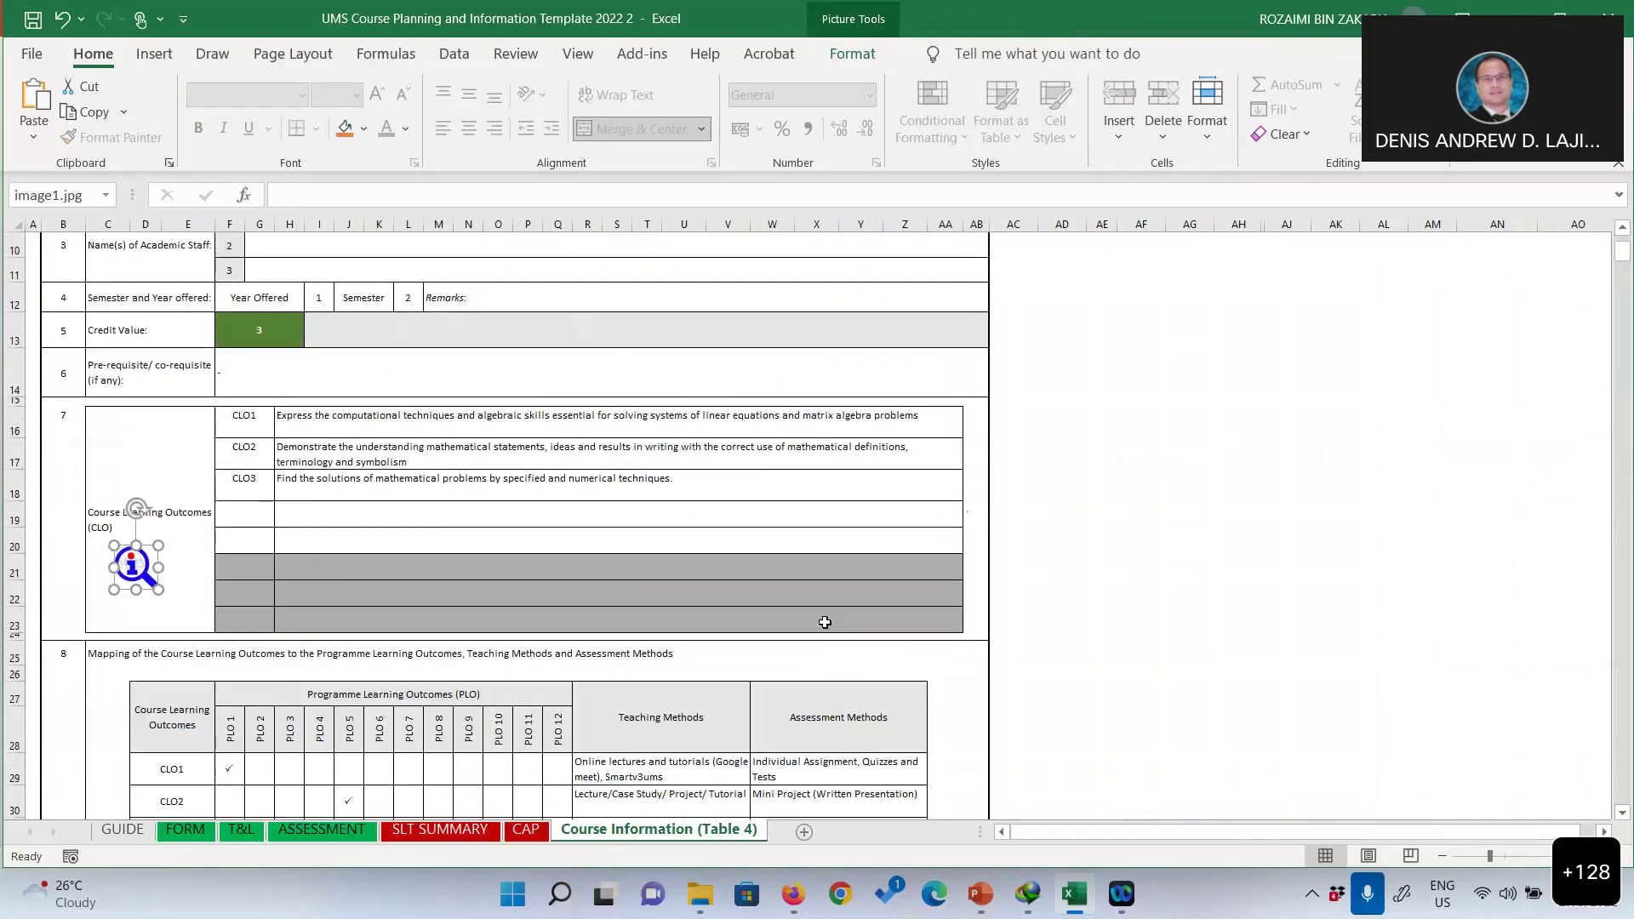
{"action": "scroll", "coordinate": [824, 626], "scroll_direction": "down", "scroll_amount": 7}
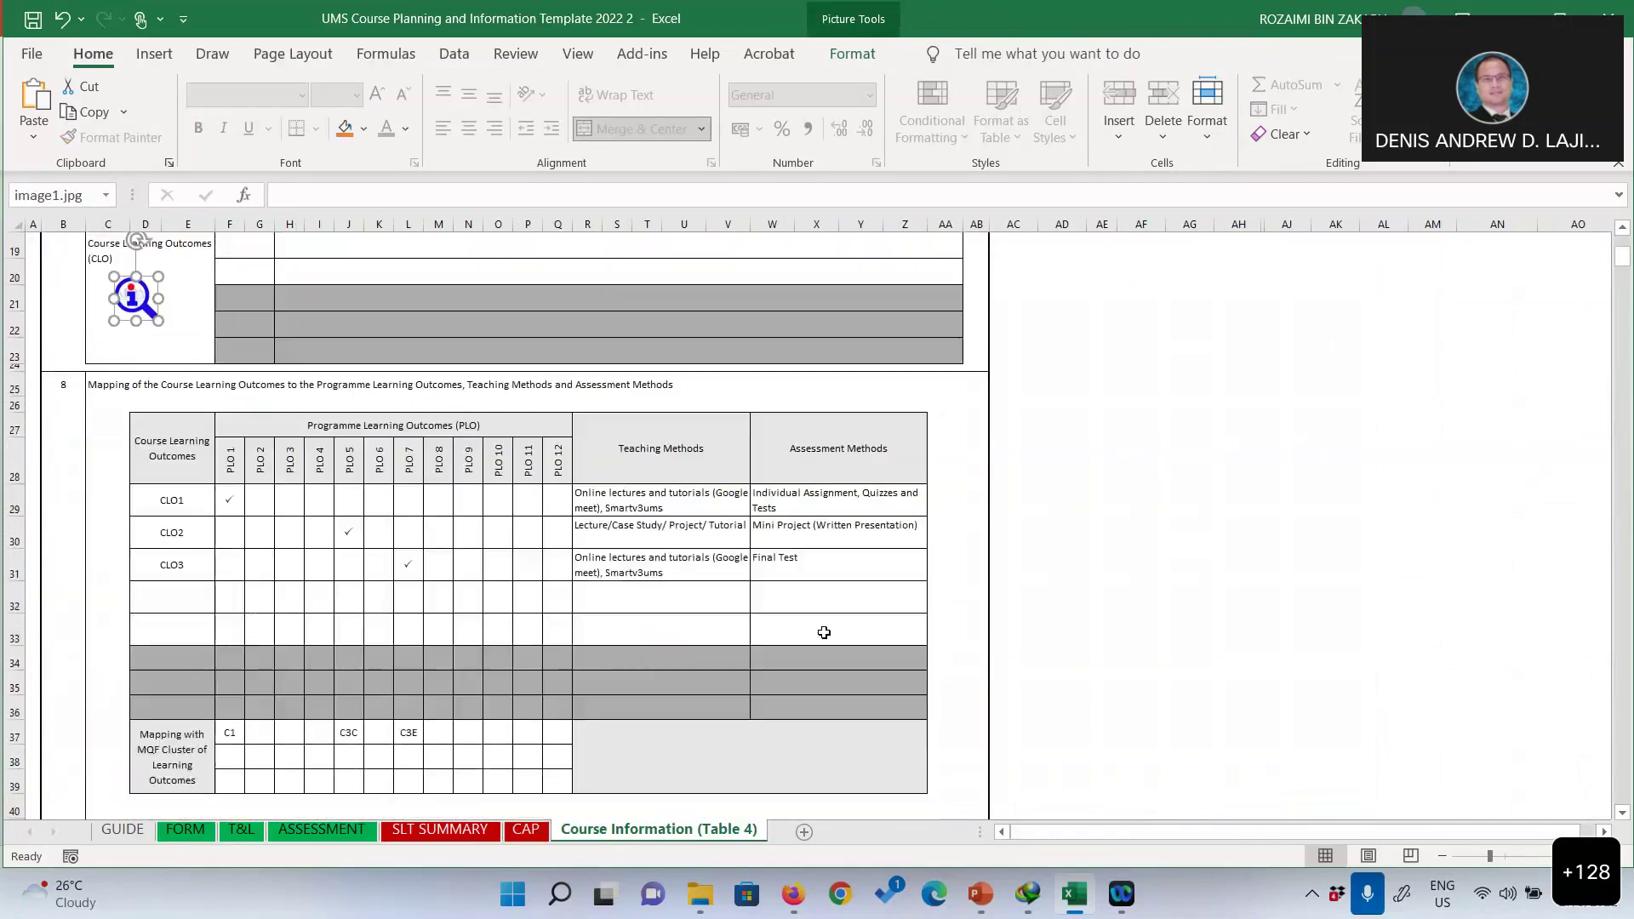
{"action": "scroll", "coordinate": [824, 632], "scroll_direction": "down", "scroll_amount": 5}
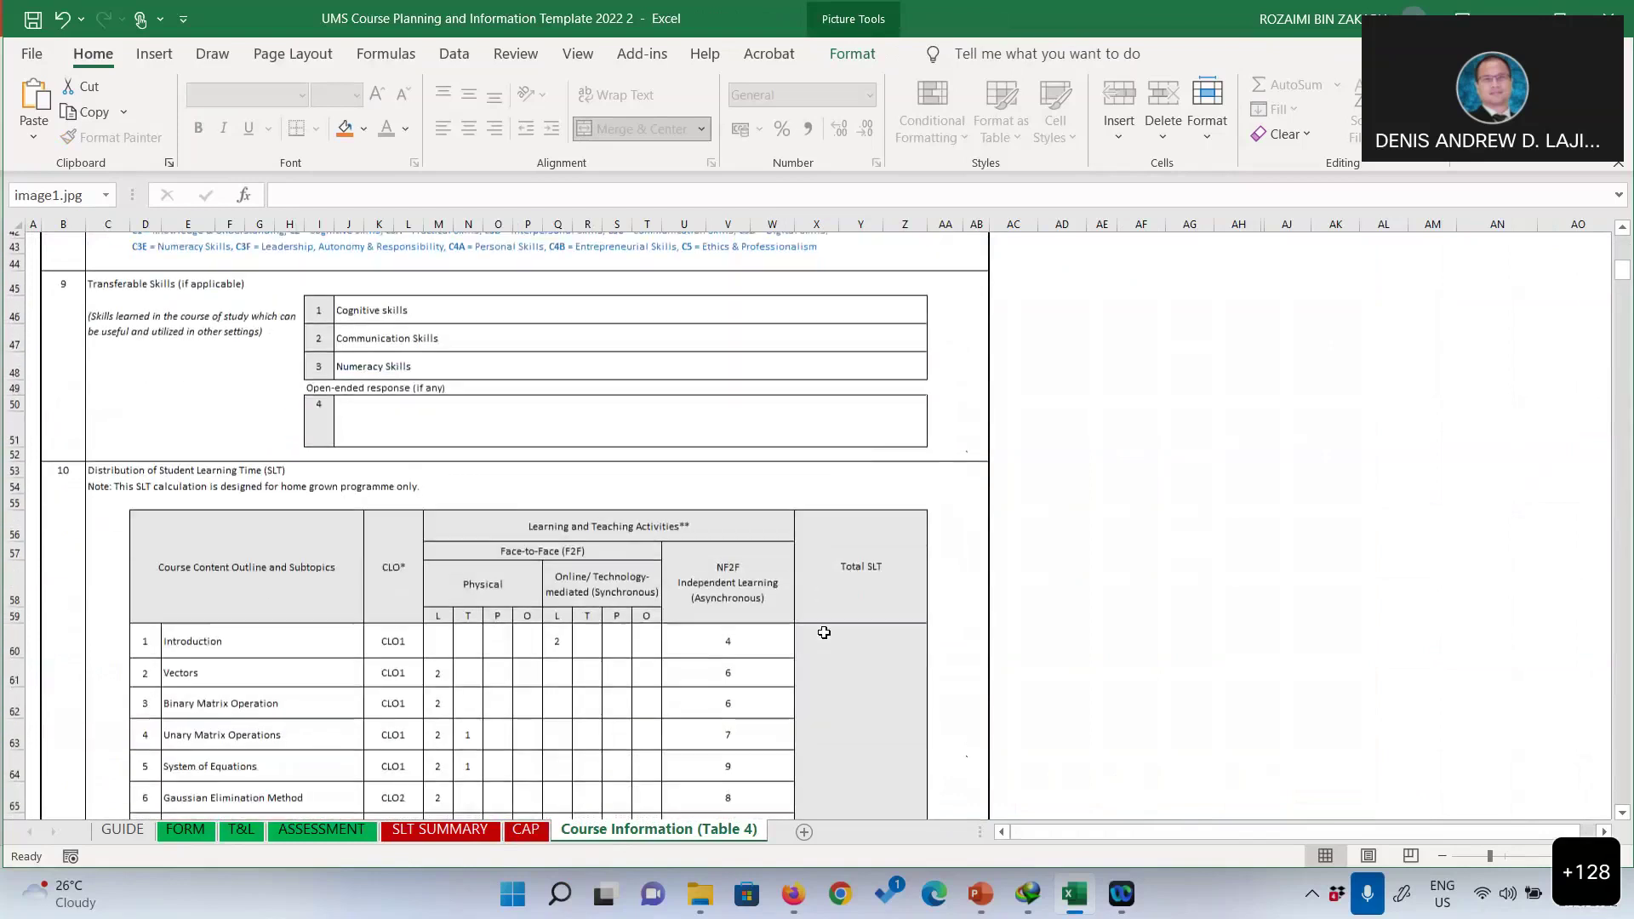
{"action": "scroll", "coordinate": [824, 632], "scroll_direction": "down", "scroll_amount": 4}
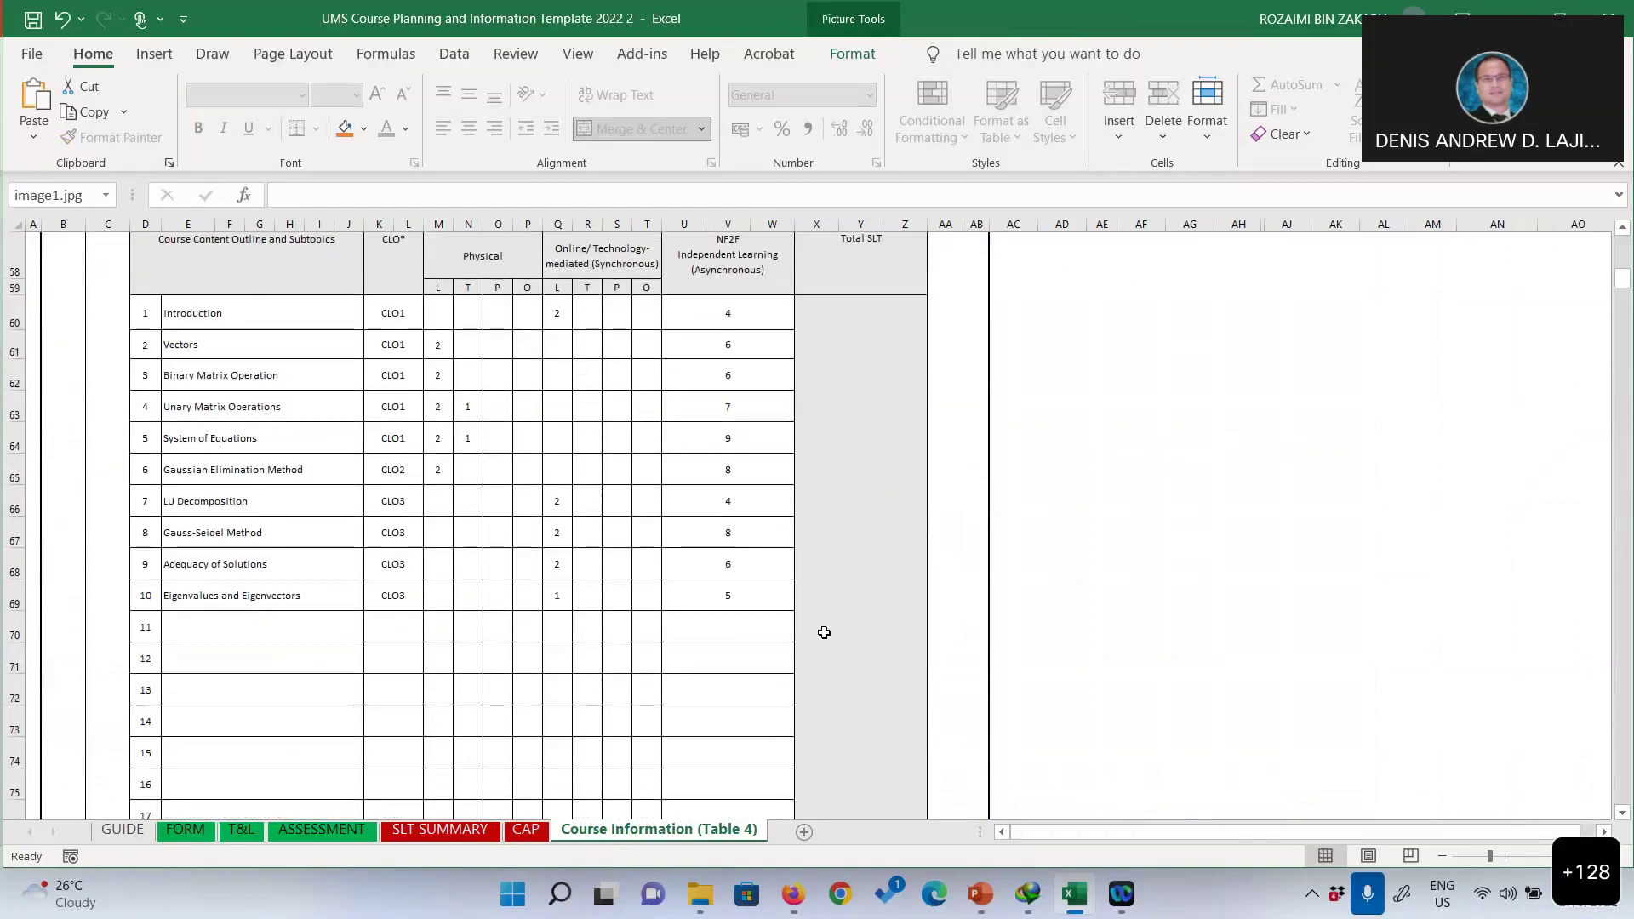
{"action": "scroll", "coordinate": [824, 633], "scroll_direction": "down", "scroll_amount": 3}
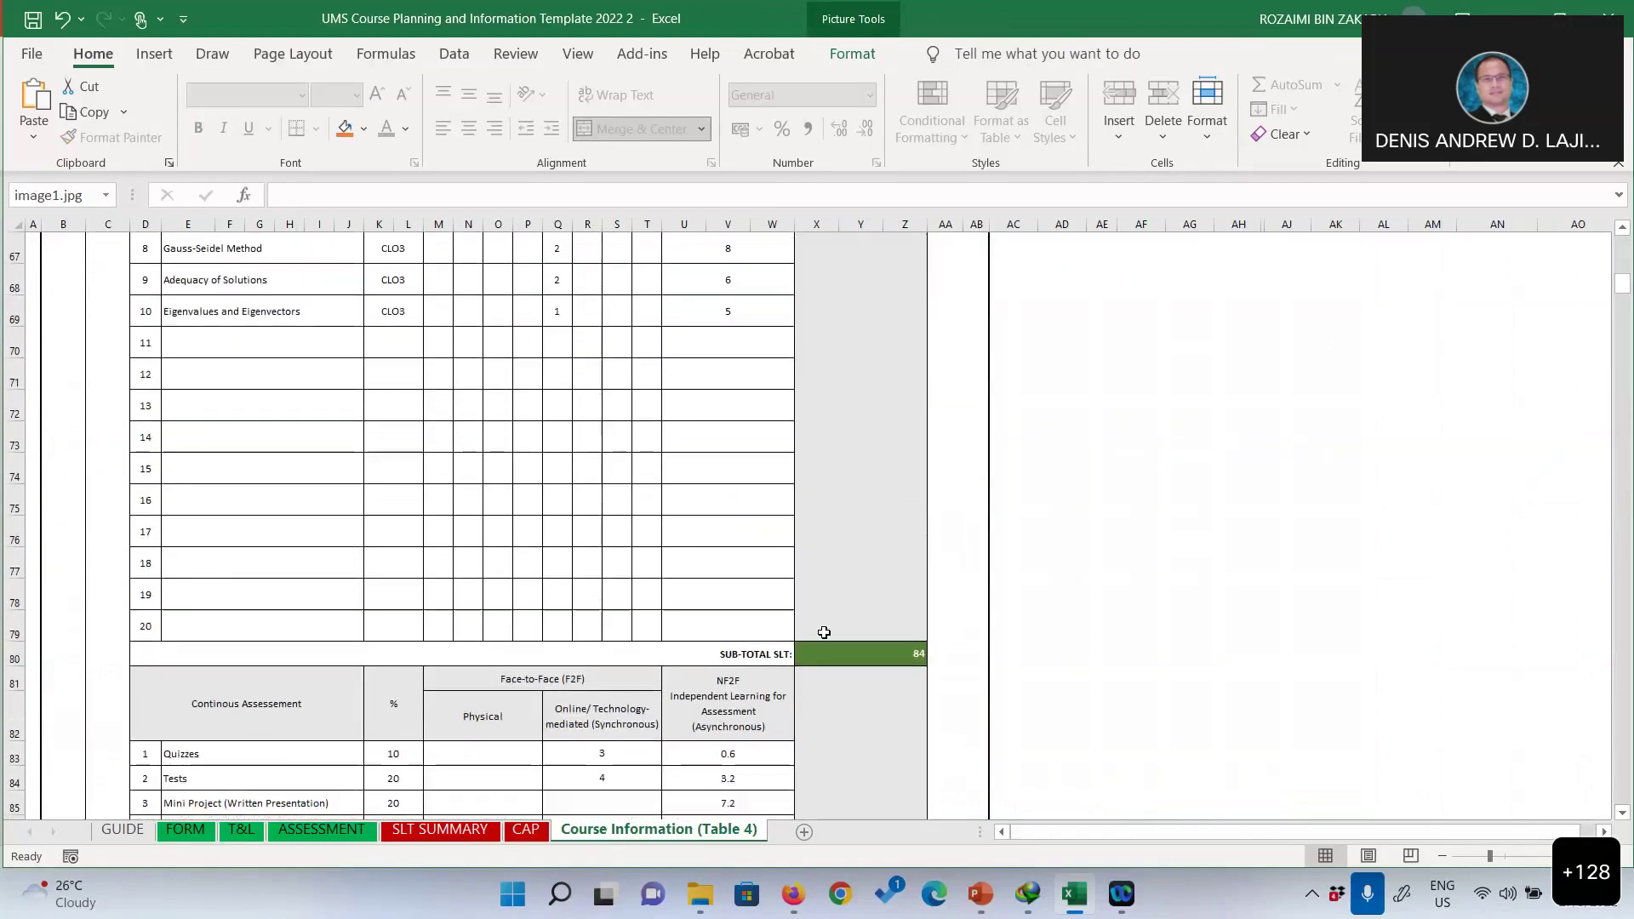
{"action": "scroll", "coordinate": [824, 632], "scroll_direction": "up", "scroll_amount": 2}
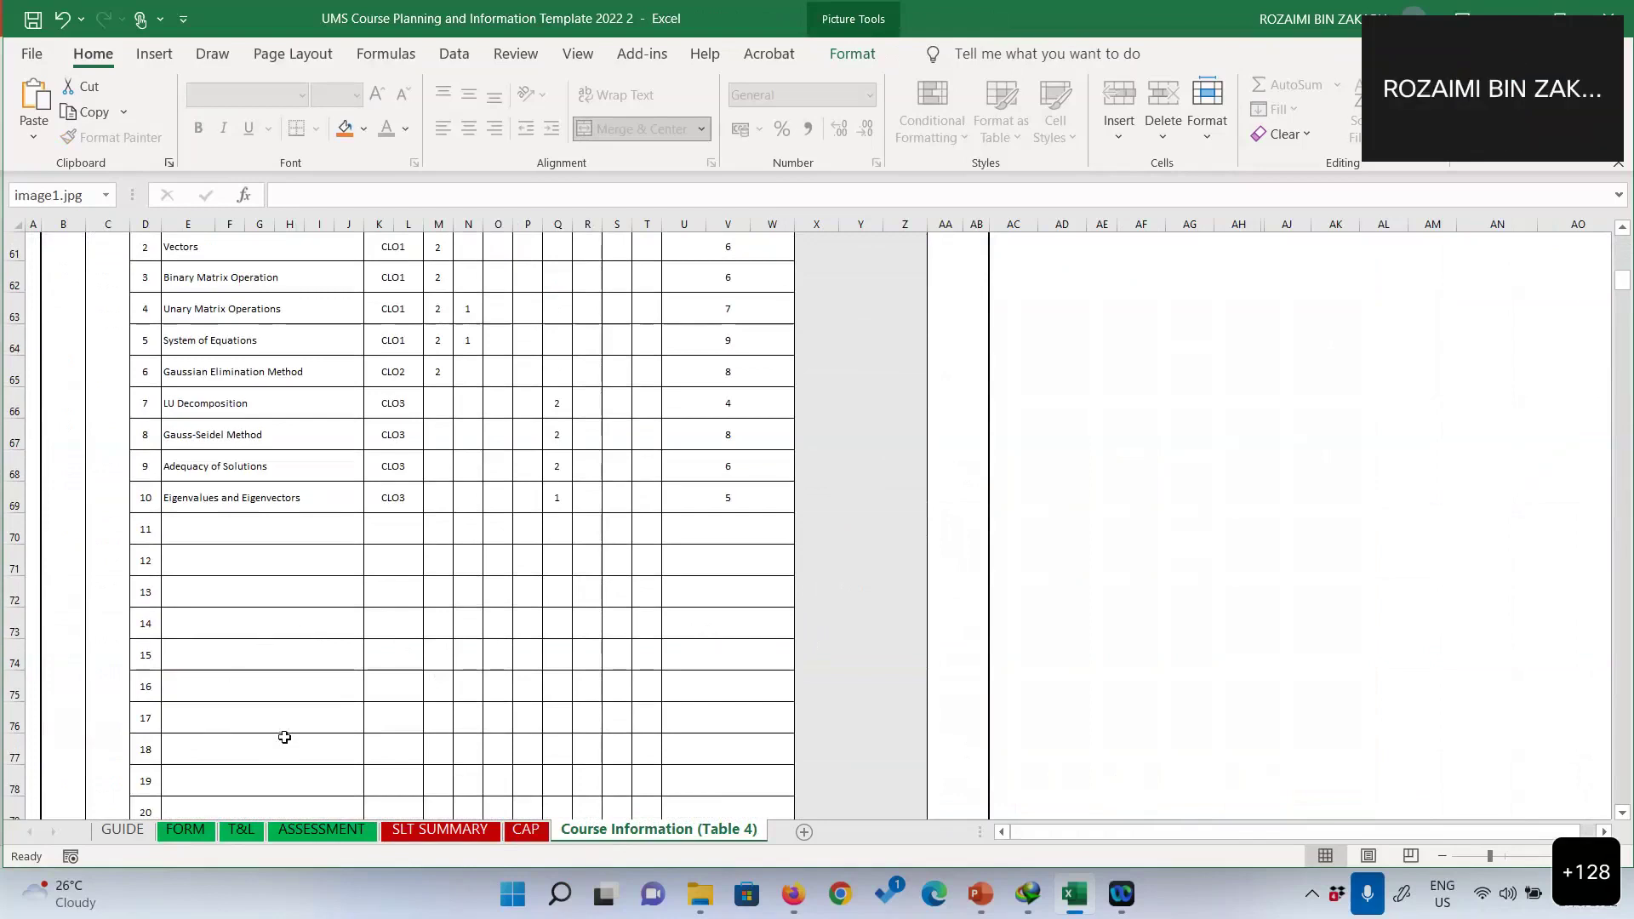
Look over the course details on the FORM sheet and the recommended SLT on the T&L sheet.
{"action": "left_click", "coordinate": [182, 839]}
{"action": "left_click_drag", "start_coordinate": [1175, 841], "coordinate": [1137, 831]}
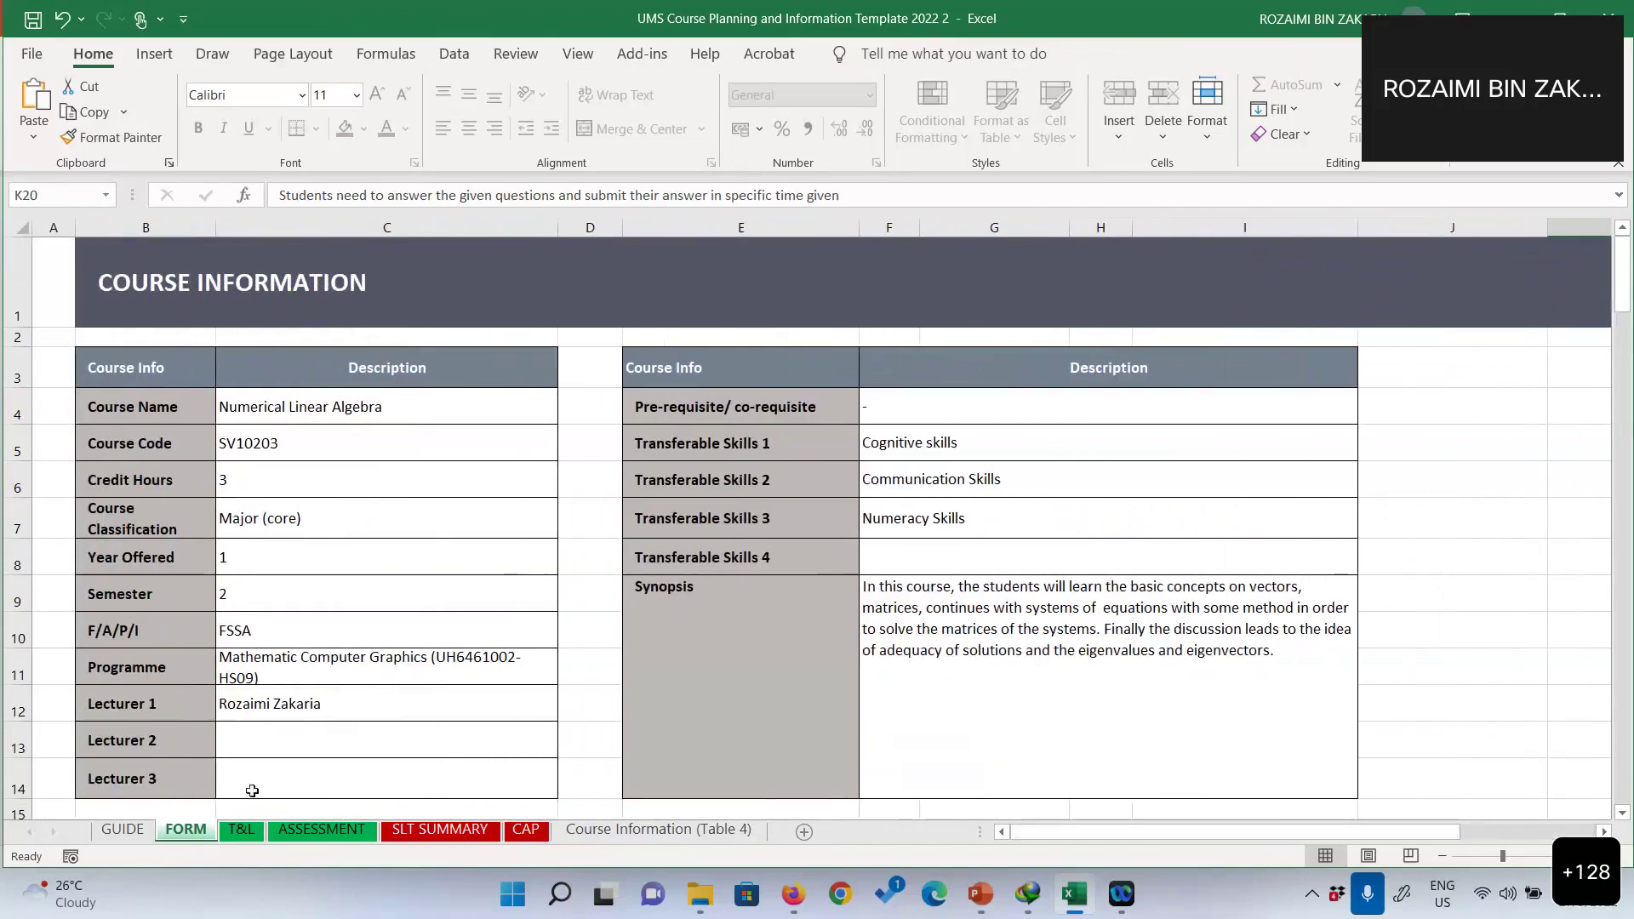
{"action": "left_click", "coordinate": [241, 830]}
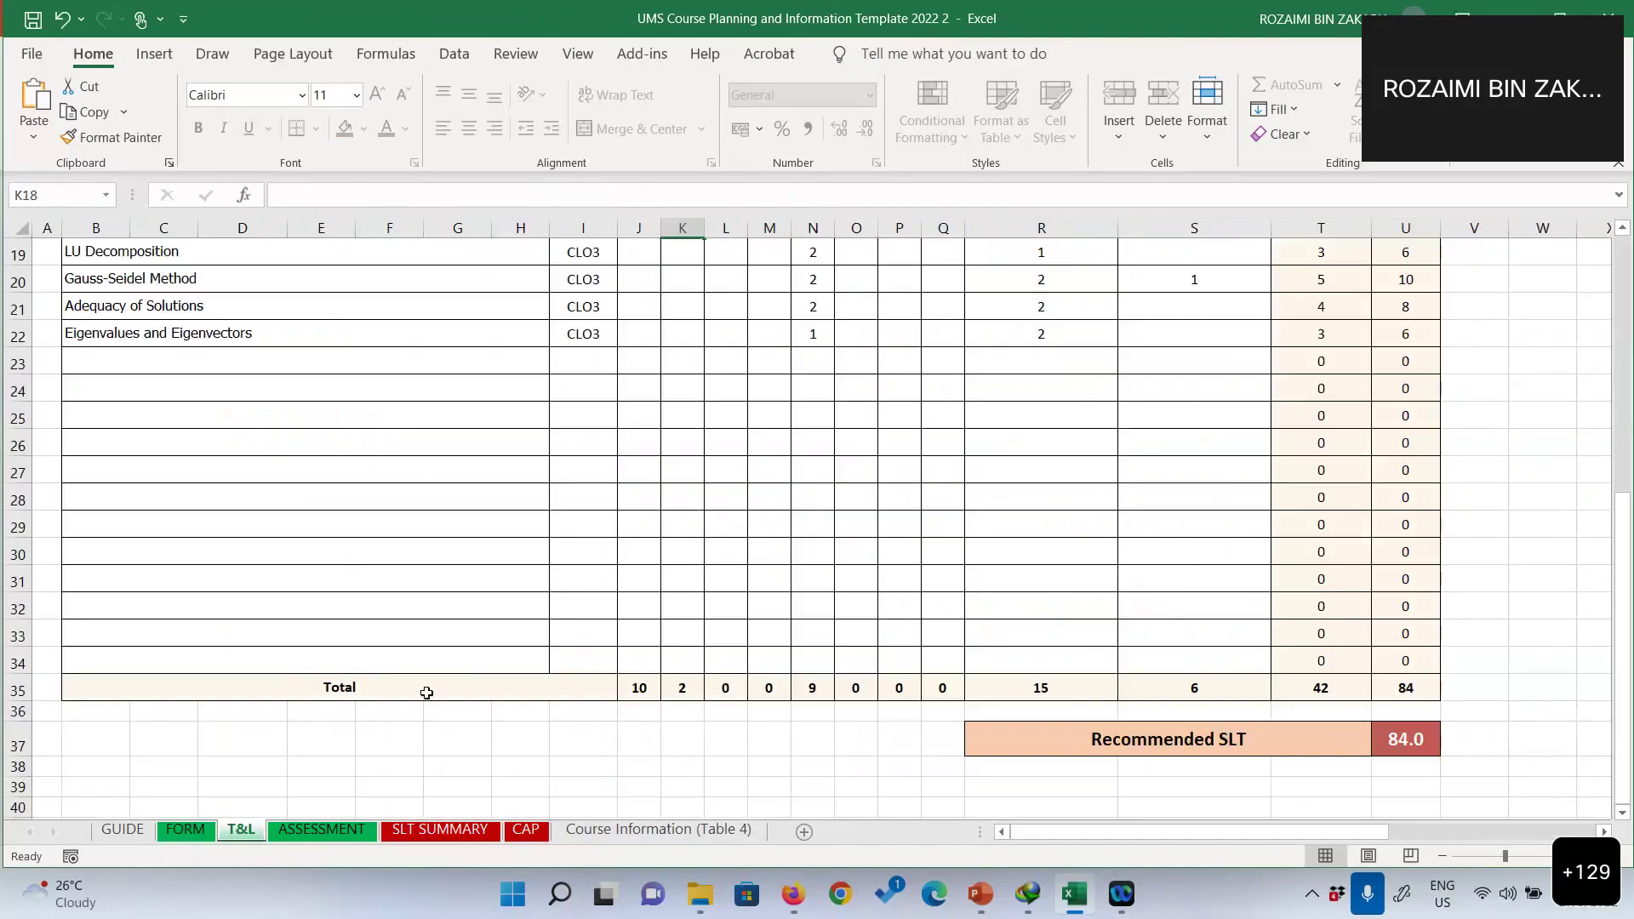
{"action": "scroll", "coordinate": [426, 693], "scroll_direction": "down", "scroll_amount": 1}
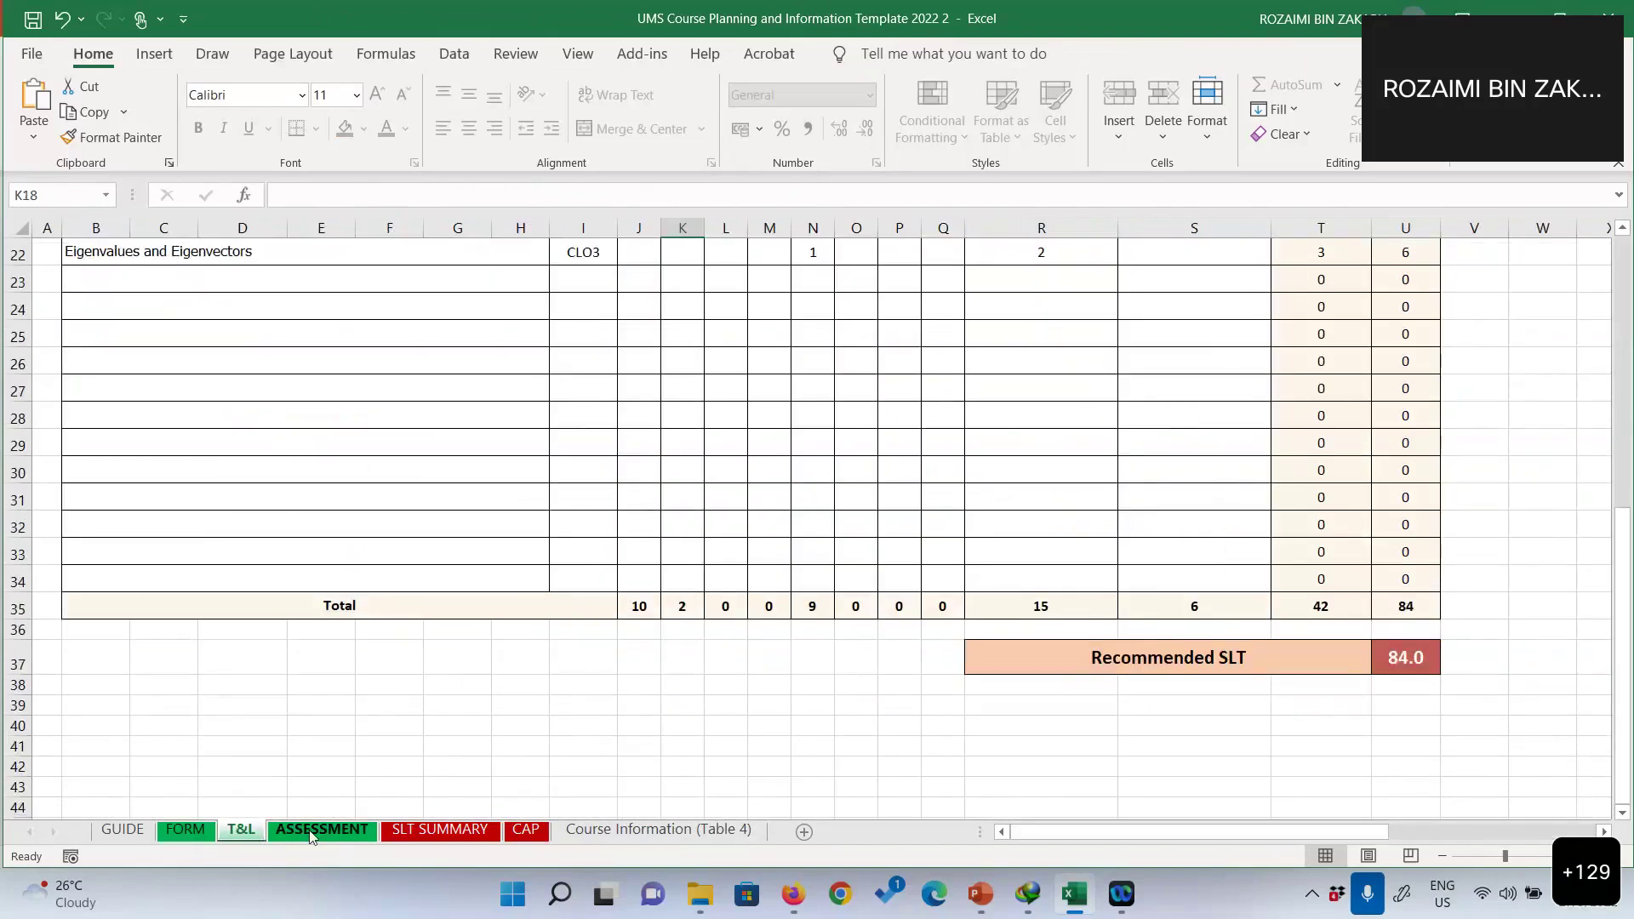
Check the final assessments and SLT totals on the ASSESSMENT sheet and the marks table on the CAP sheet.
{"action": "left_click", "coordinate": [310, 837]}
{"action": "scroll", "coordinate": [390, 675], "scroll_direction": "down", "scroll_amount": 5}
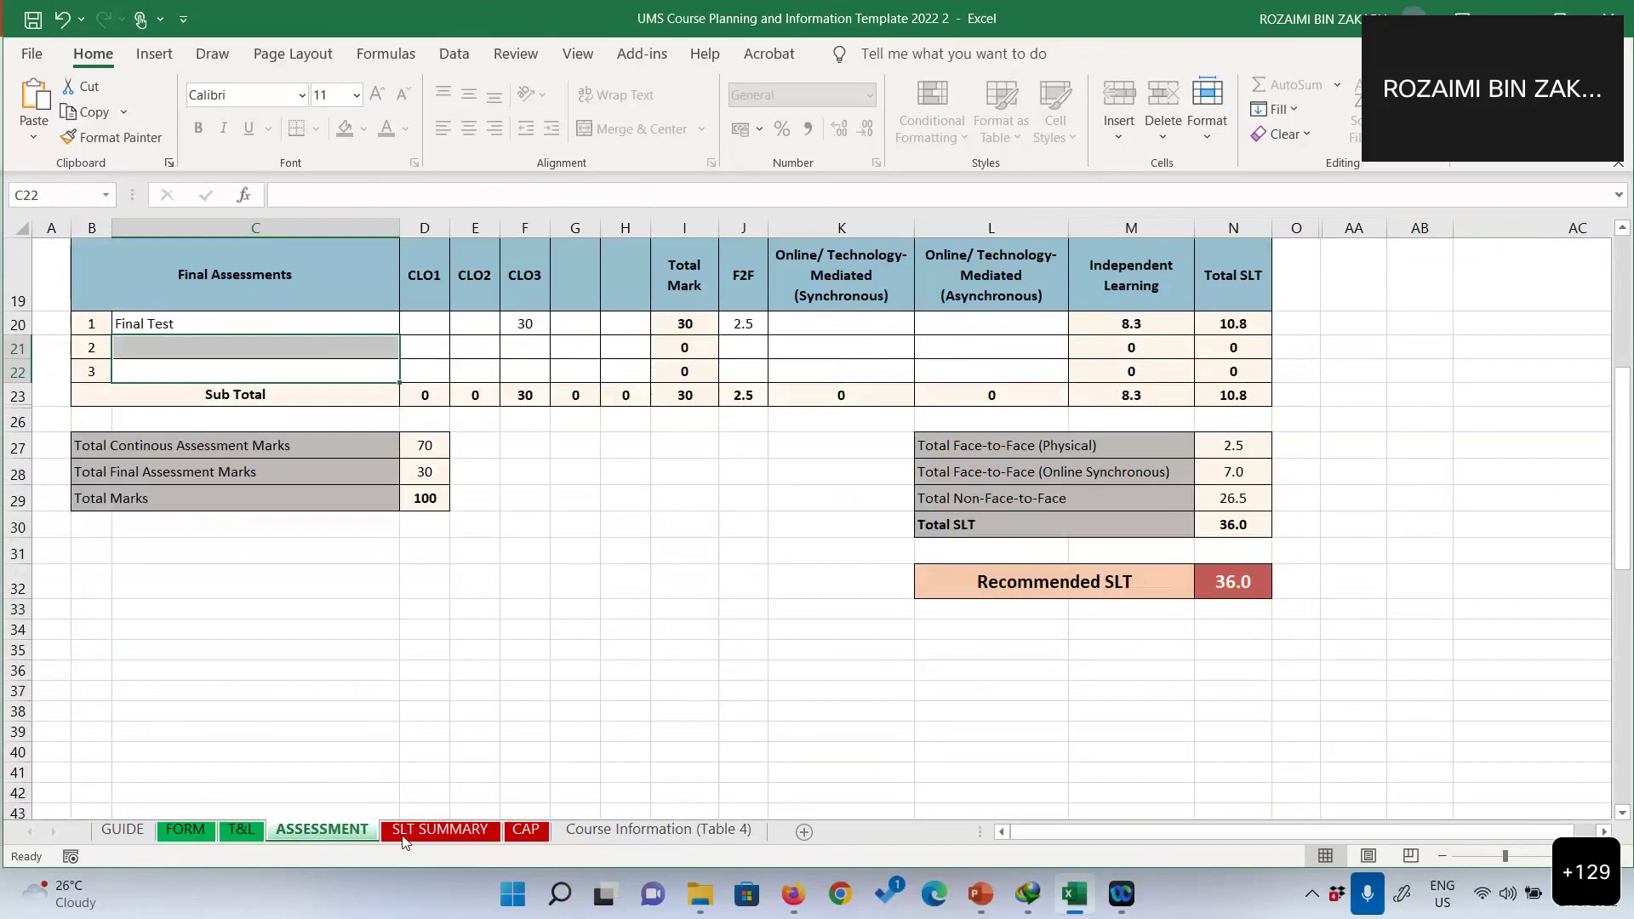
{"action": "left_click", "coordinate": [525, 838]}
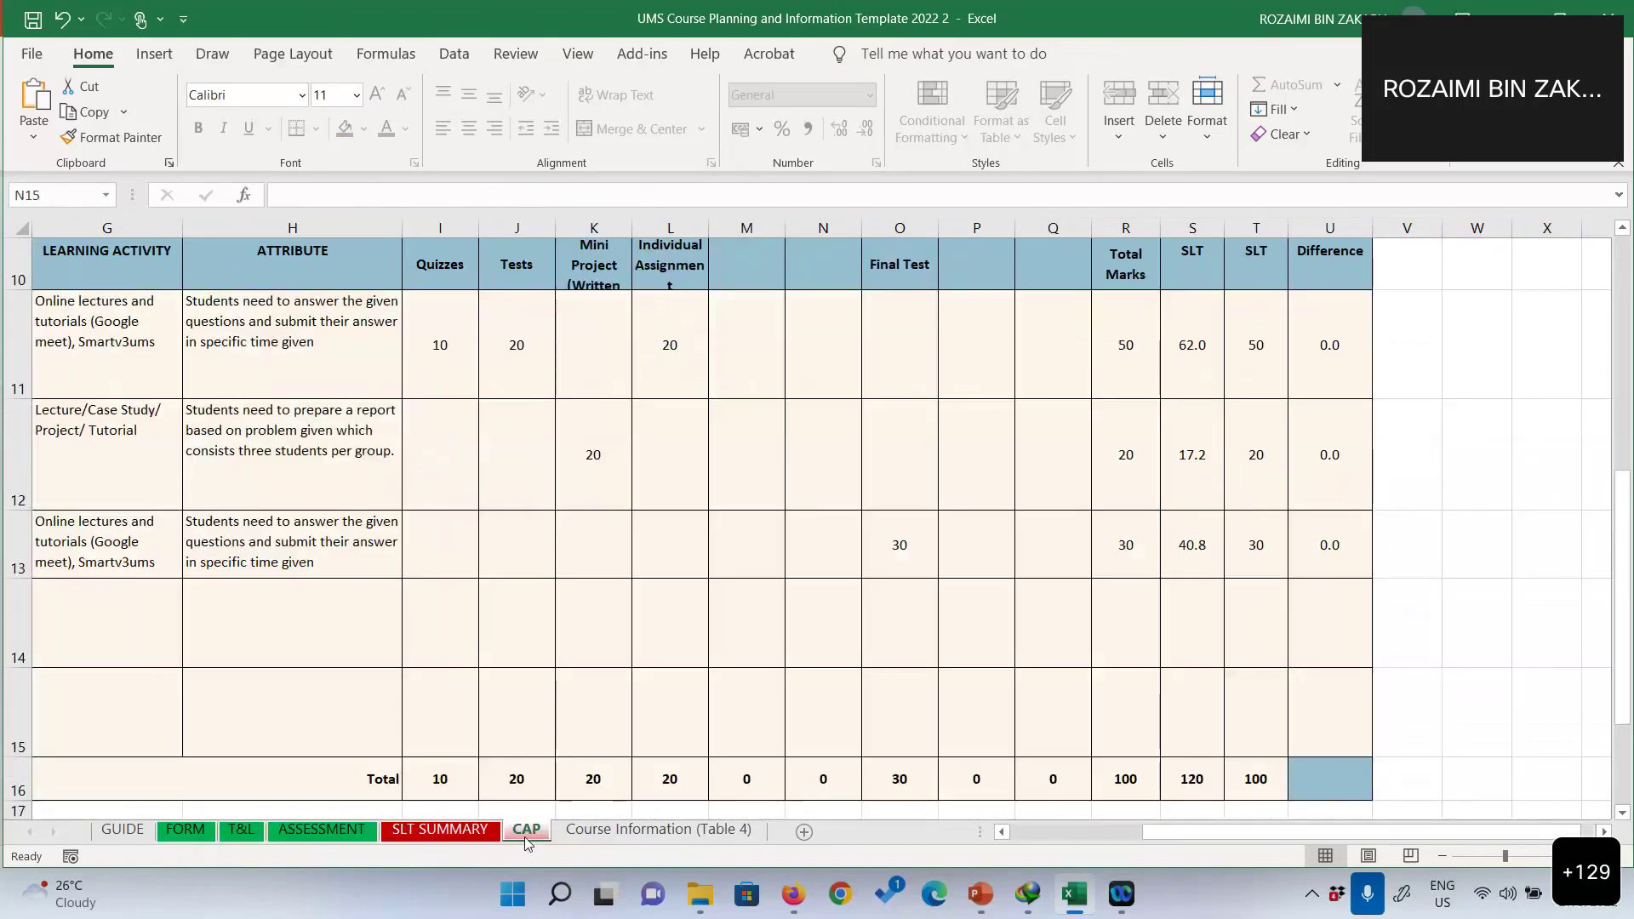
{"action": "scroll", "coordinate": [492, 773], "scroll_direction": "down", "scroll_amount": 4}
Review the SLT SUMMARY sheet from the course header through the course content, assessment and learning activities tables.
{"action": "left_click", "coordinate": [444, 831]}
{"action": "scroll", "coordinate": [478, 719], "scroll_direction": "up", "scroll_amount": 6}
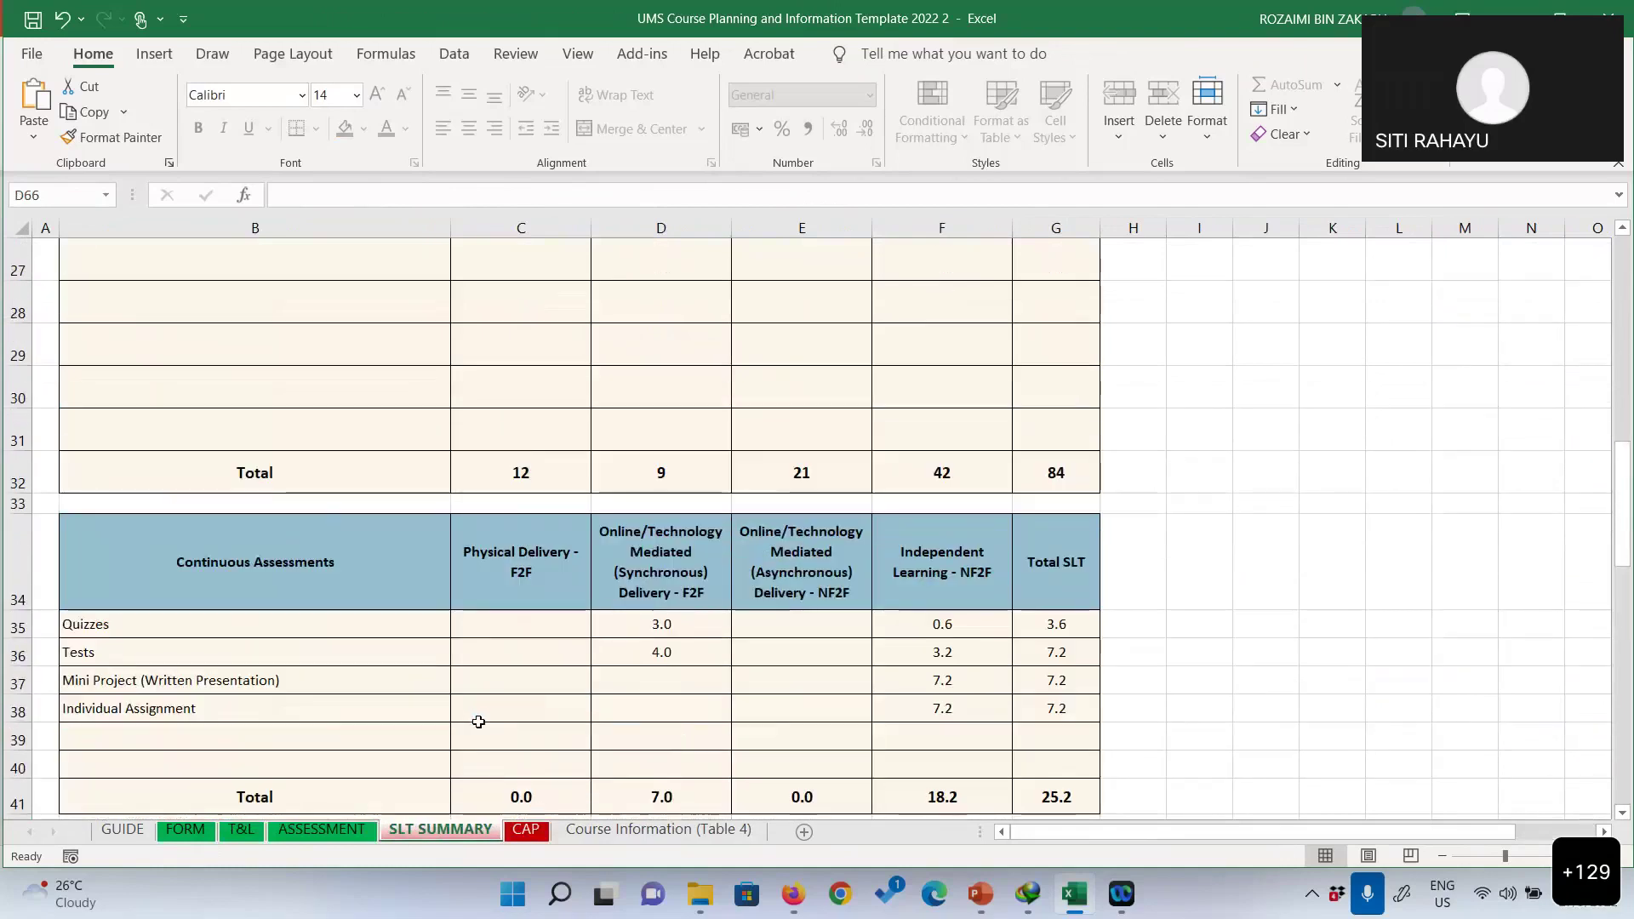
{"action": "scroll", "coordinate": [479, 722], "scroll_direction": "up", "scroll_amount": 9}
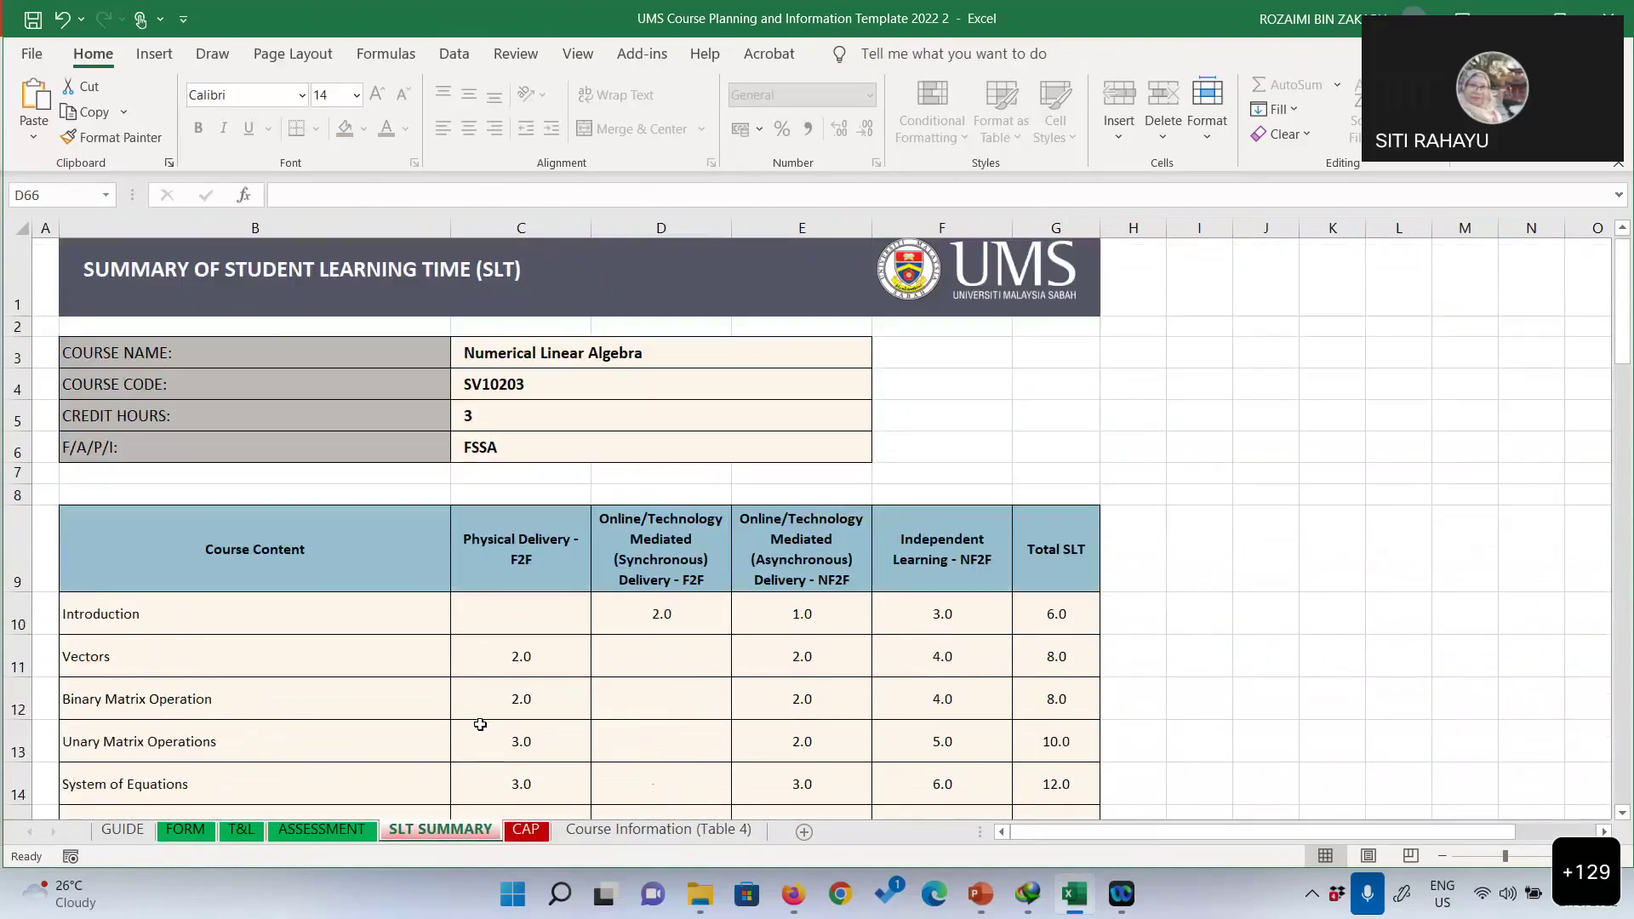
{"action": "scroll", "coordinate": [480, 725], "scroll_direction": "up", "scroll_amount": 1}
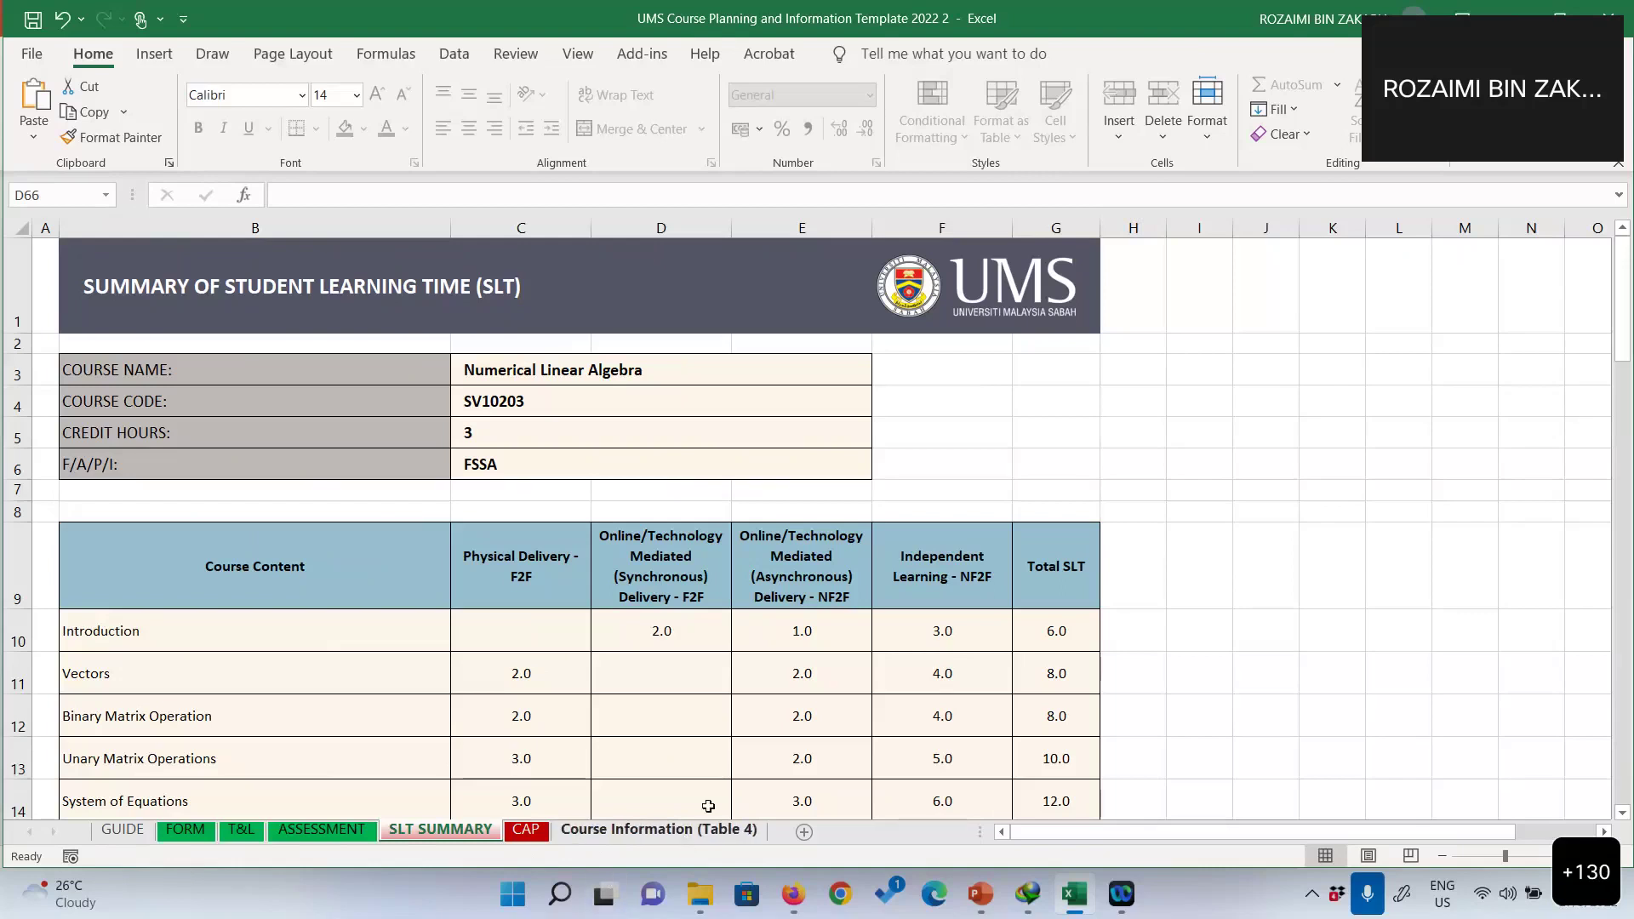
{"action": "scroll", "coordinate": [711, 754], "scroll_direction": "down", "scroll_amount": 5}
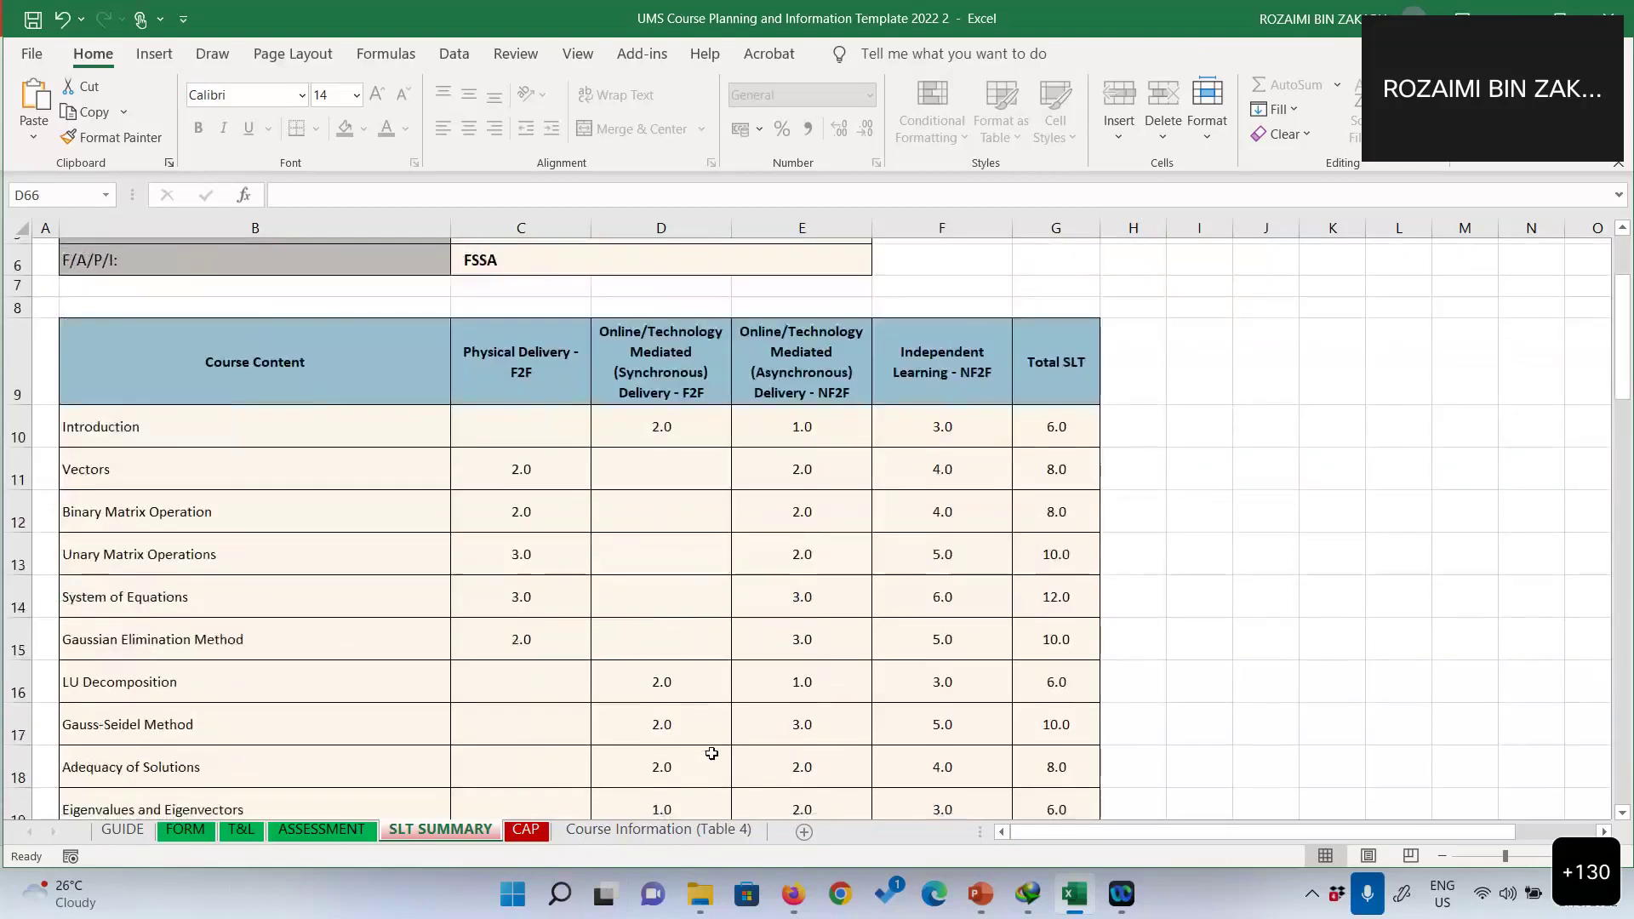
{"action": "scroll", "coordinate": [711, 754], "scroll_direction": "down", "scroll_amount": 6}
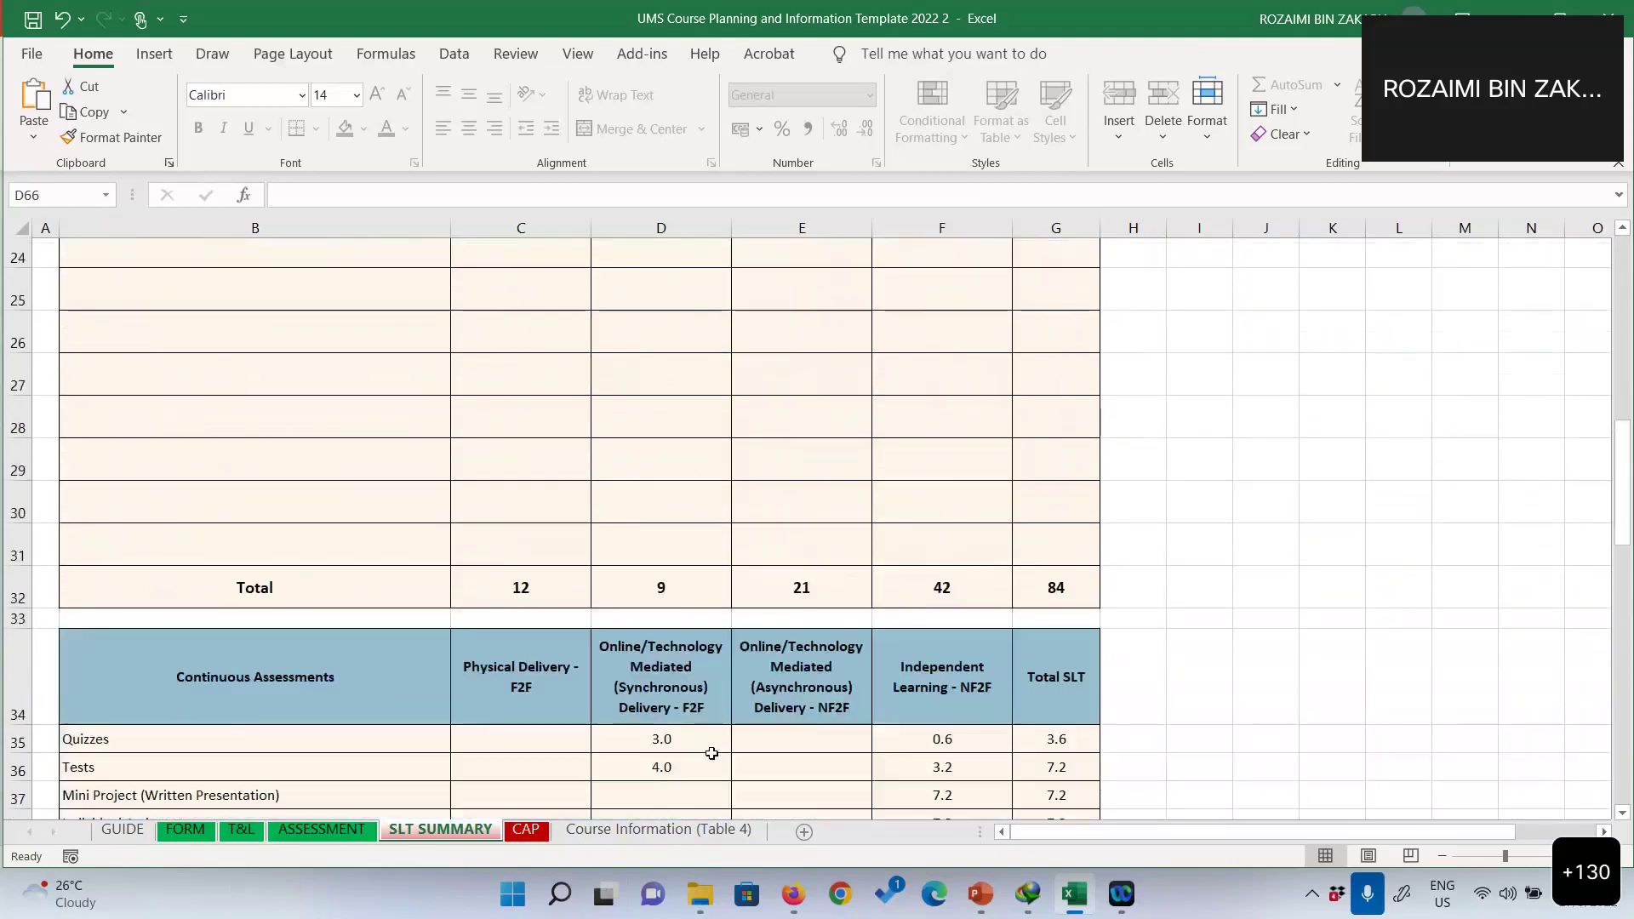
{"action": "scroll", "coordinate": [712, 753], "scroll_direction": "down", "scroll_amount": 4}
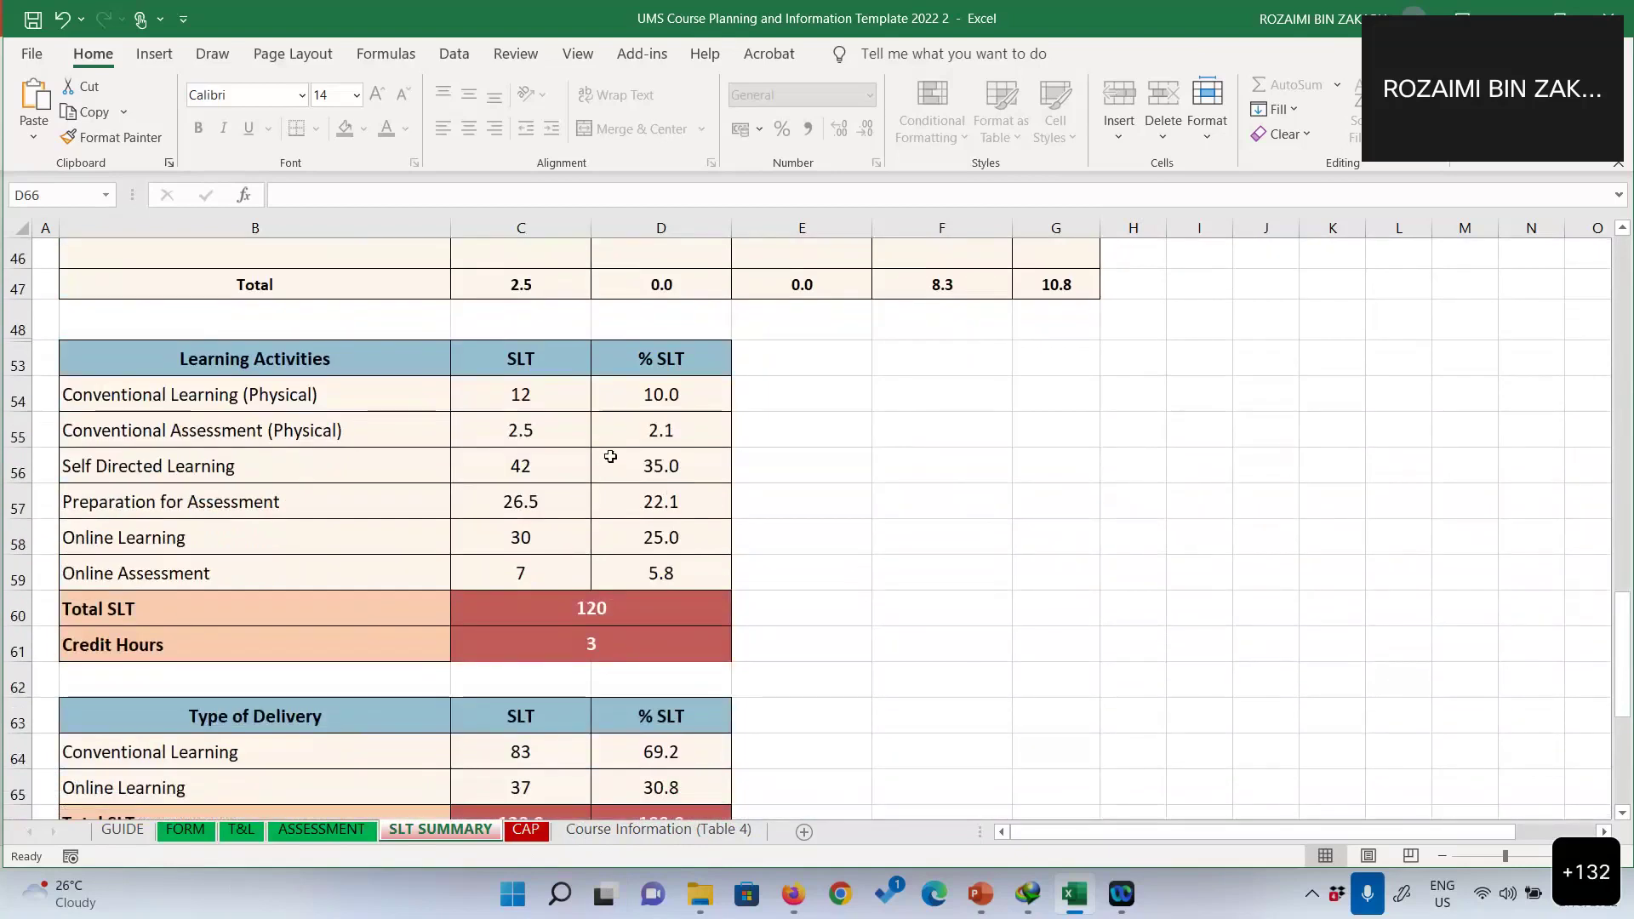
Examine the face-to-face and non-face-to-face hours per course content topic on the T&L sheet.
{"action": "left_click", "coordinate": [240, 830]}
{"action": "scroll", "coordinate": [778, 667], "scroll_direction": "up", "scroll_amount": 2}
{"action": "scroll", "coordinate": [778, 667], "scroll_direction": "up", "scroll_amount": 2}
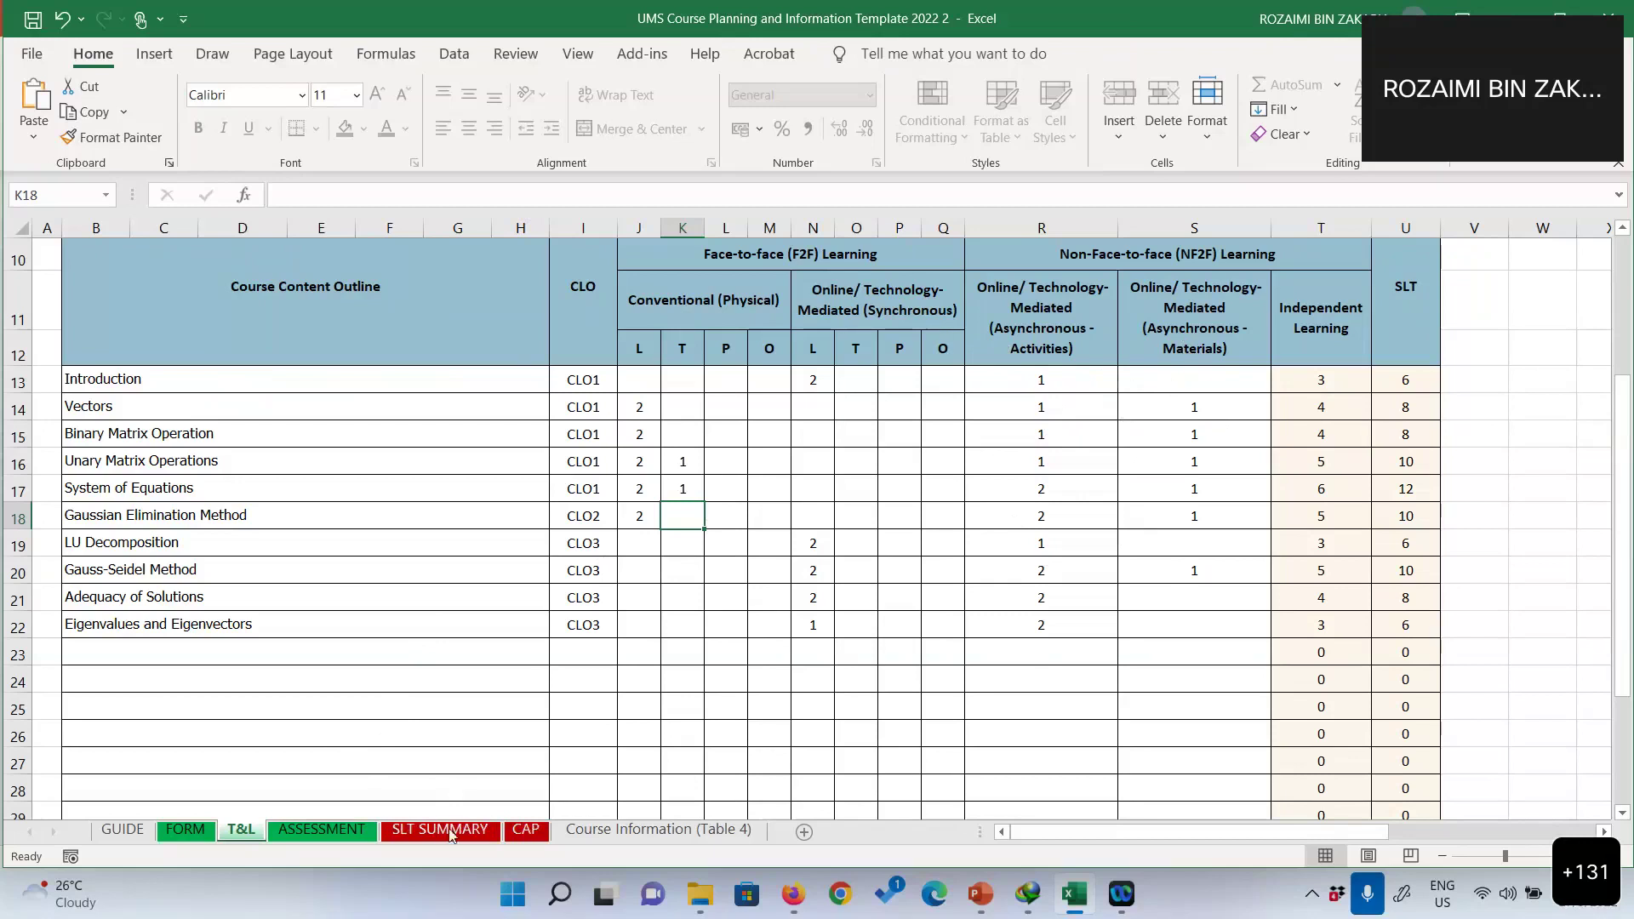
Examine the Type of Delivery and Substitute Blended Learning tables at the end of the SLT SUMMARY sheet.
{"action": "left_click", "coordinate": [526, 830]}
{"action": "scroll", "coordinate": [480, 742], "scroll_direction": "up", "scroll_amount": 2}
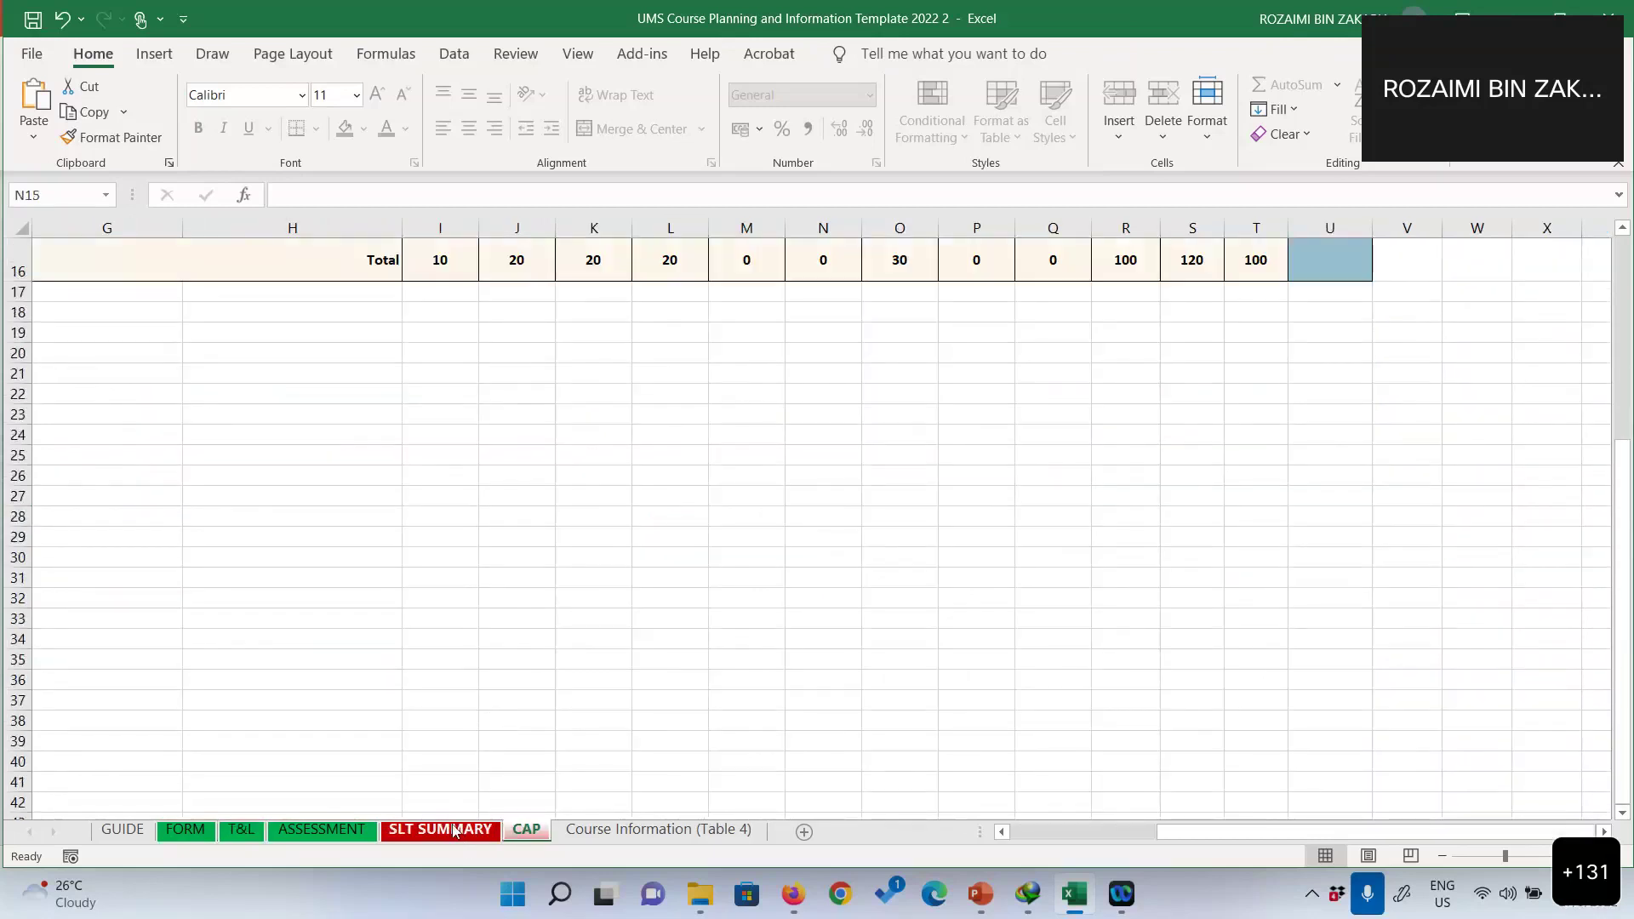
{"action": "left_click", "coordinate": [440, 830]}
{"action": "scroll", "coordinate": [553, 617], "scroll_direction": "down", "scroll_amount": 2}
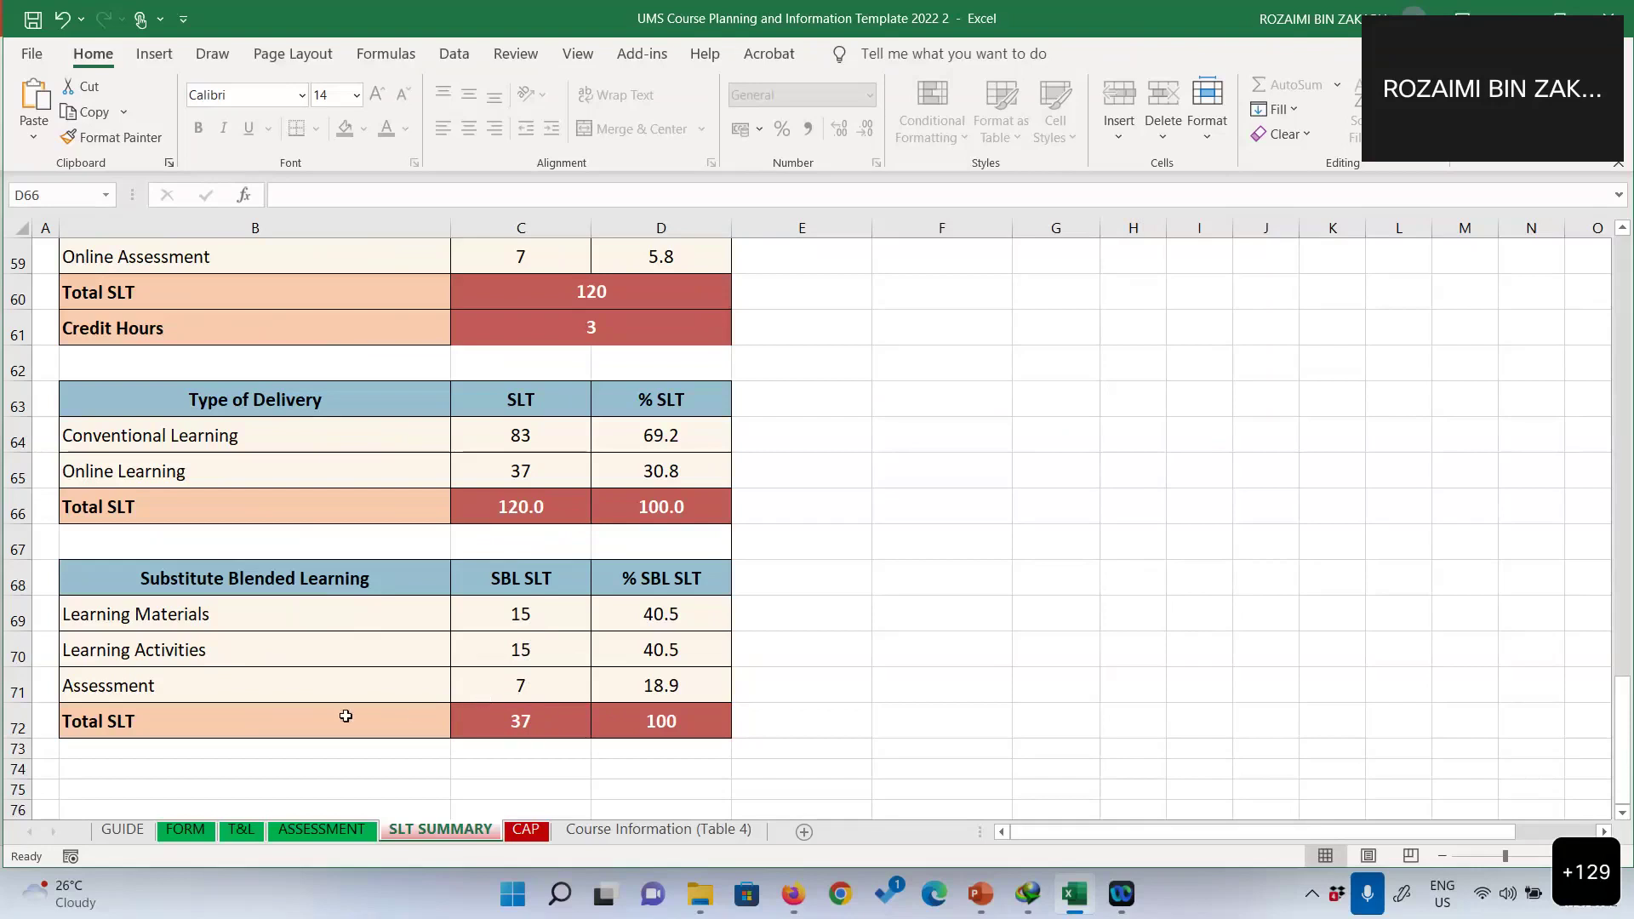
Compare the T&L topic hours with section 10 of Course Information (Table 4), and review that sheet's opening course details.
{"action": "left_click", "coordinate": [238, 830]}
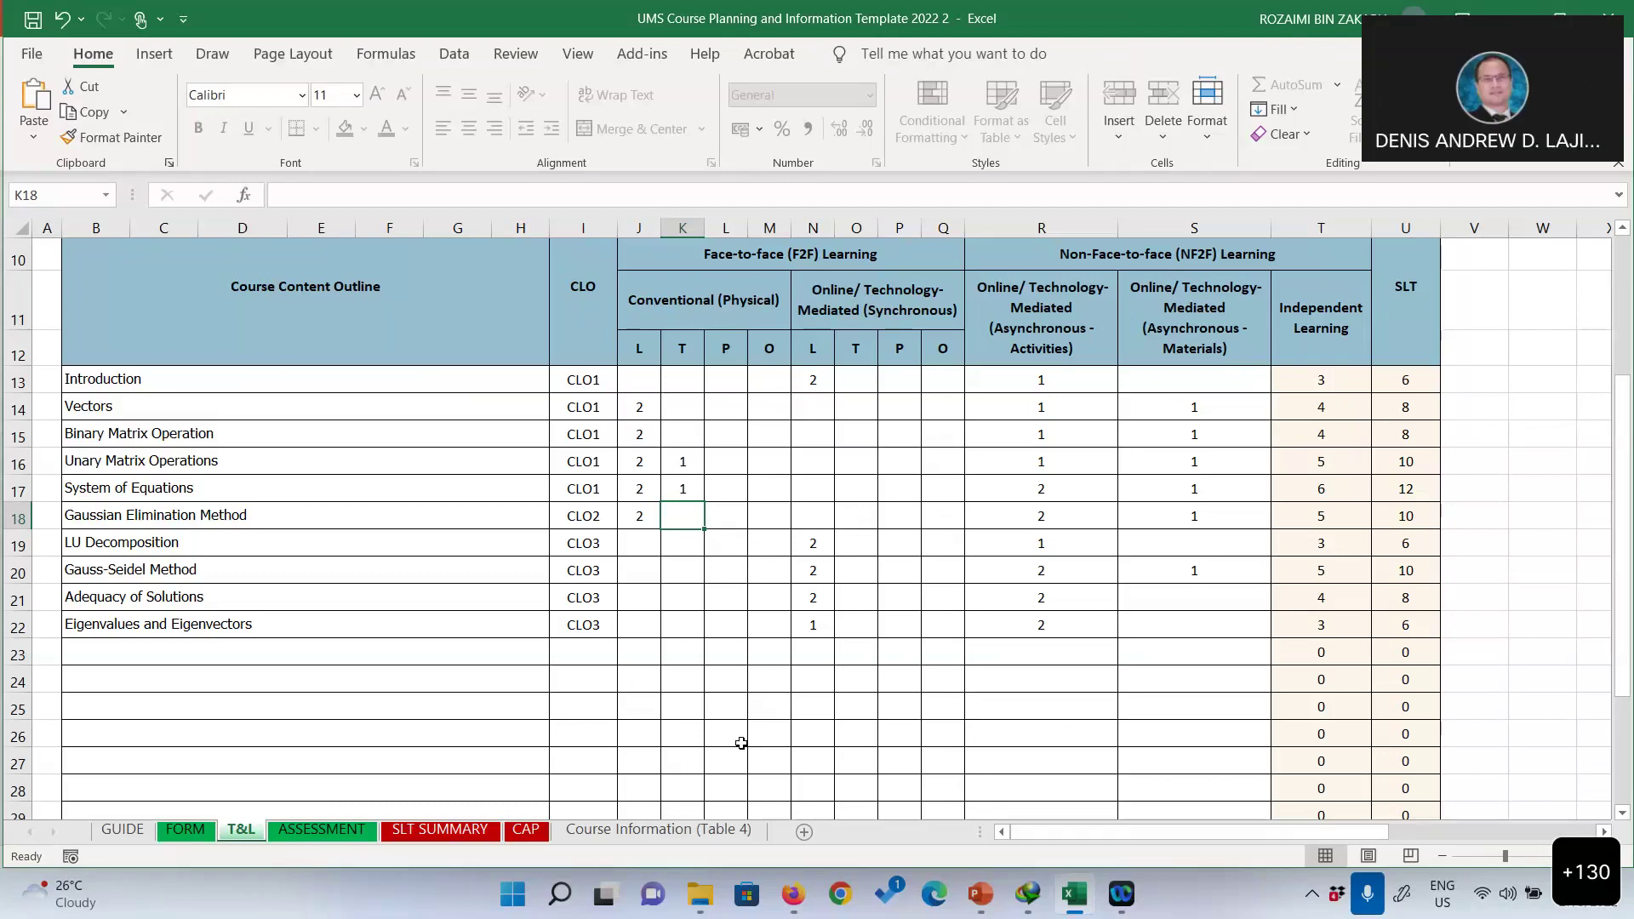
{"action": "left_click", "coordinate": [658, 829]}
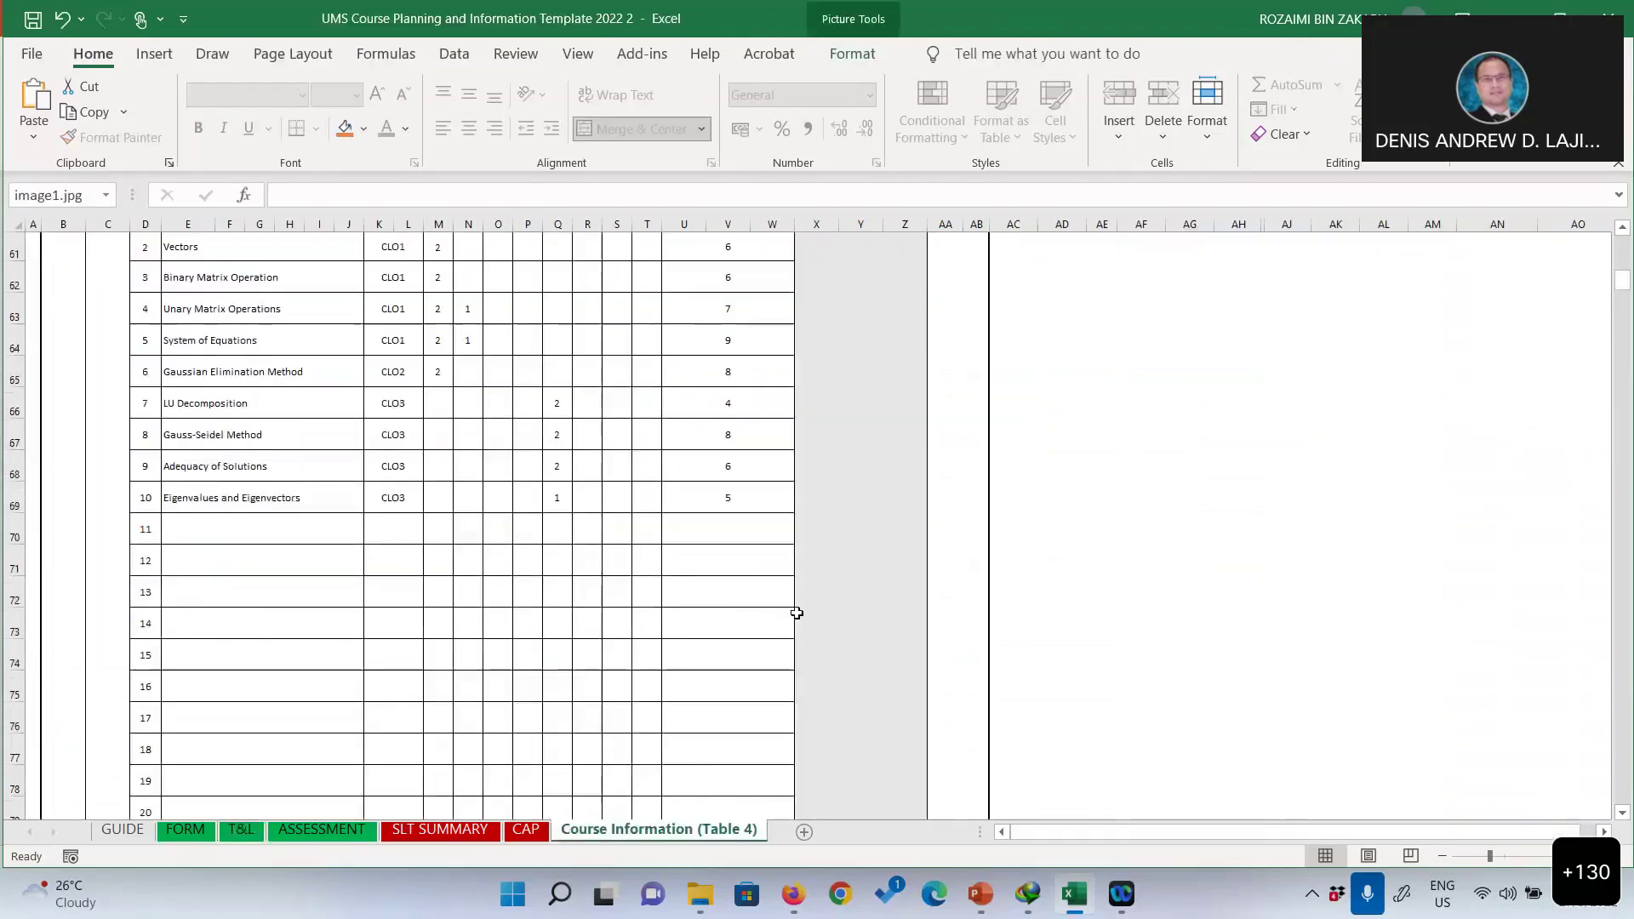
{"action": "scroll", "coordinate": [797, 612], "scroll_direction": "up", "scroll_amount": 5}
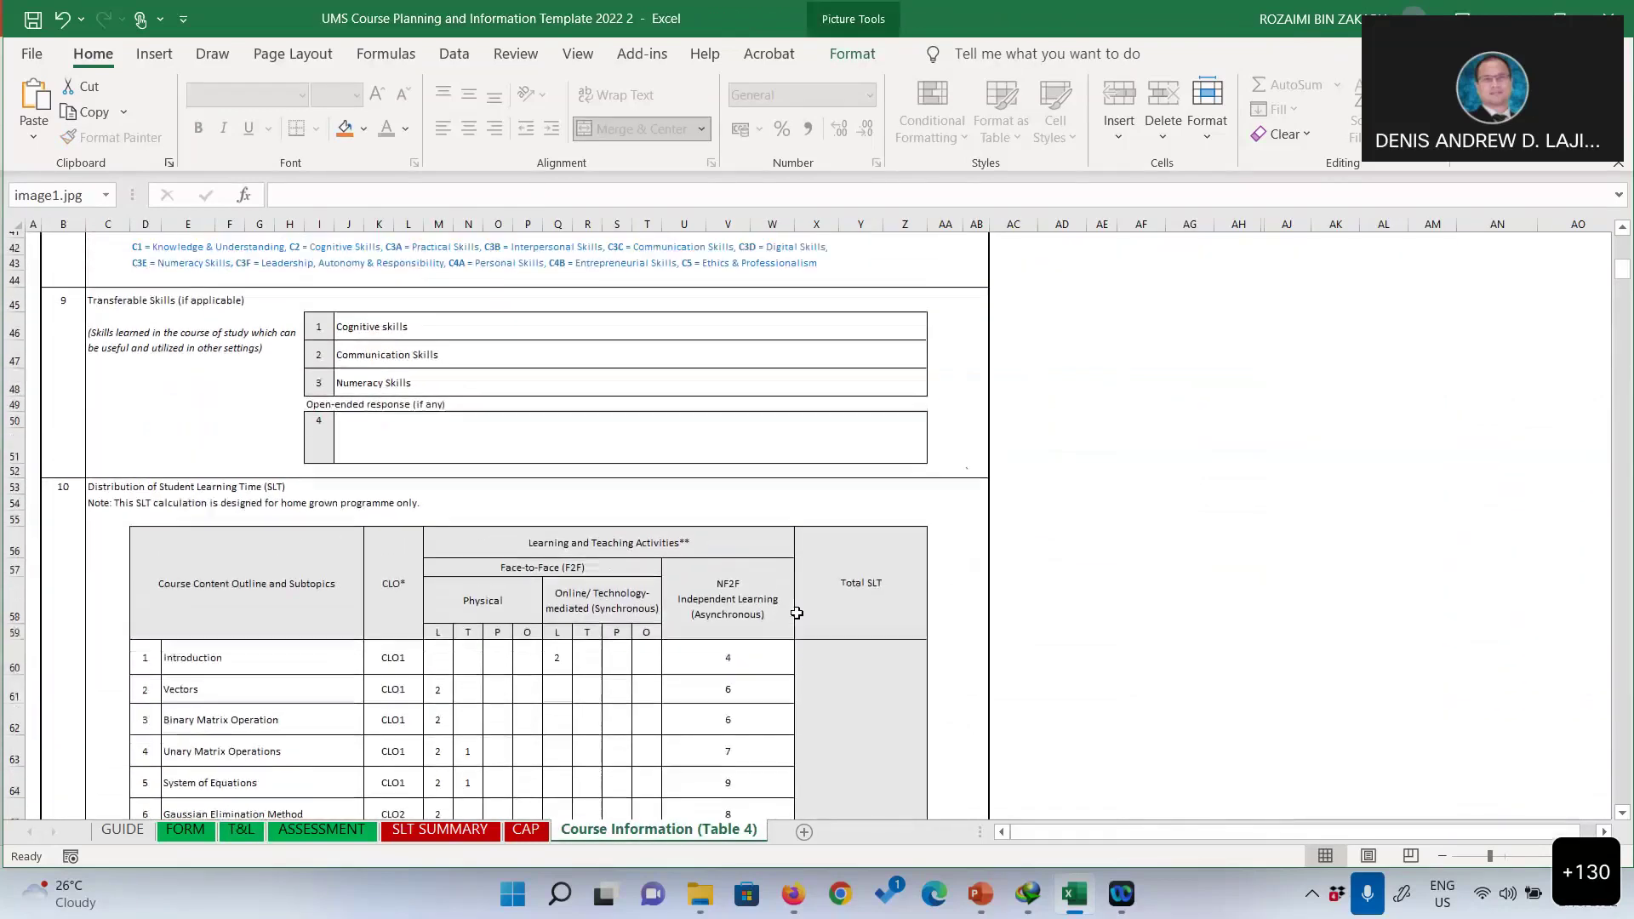
{"action": "scroll", "coordinate": [797, 613], "scroll_direction": "down", "scroll_amount": 2}
{"action": "scroll", "coordinate": [797, 613], "scroll_direction": "down", "scroll_amount": 1}
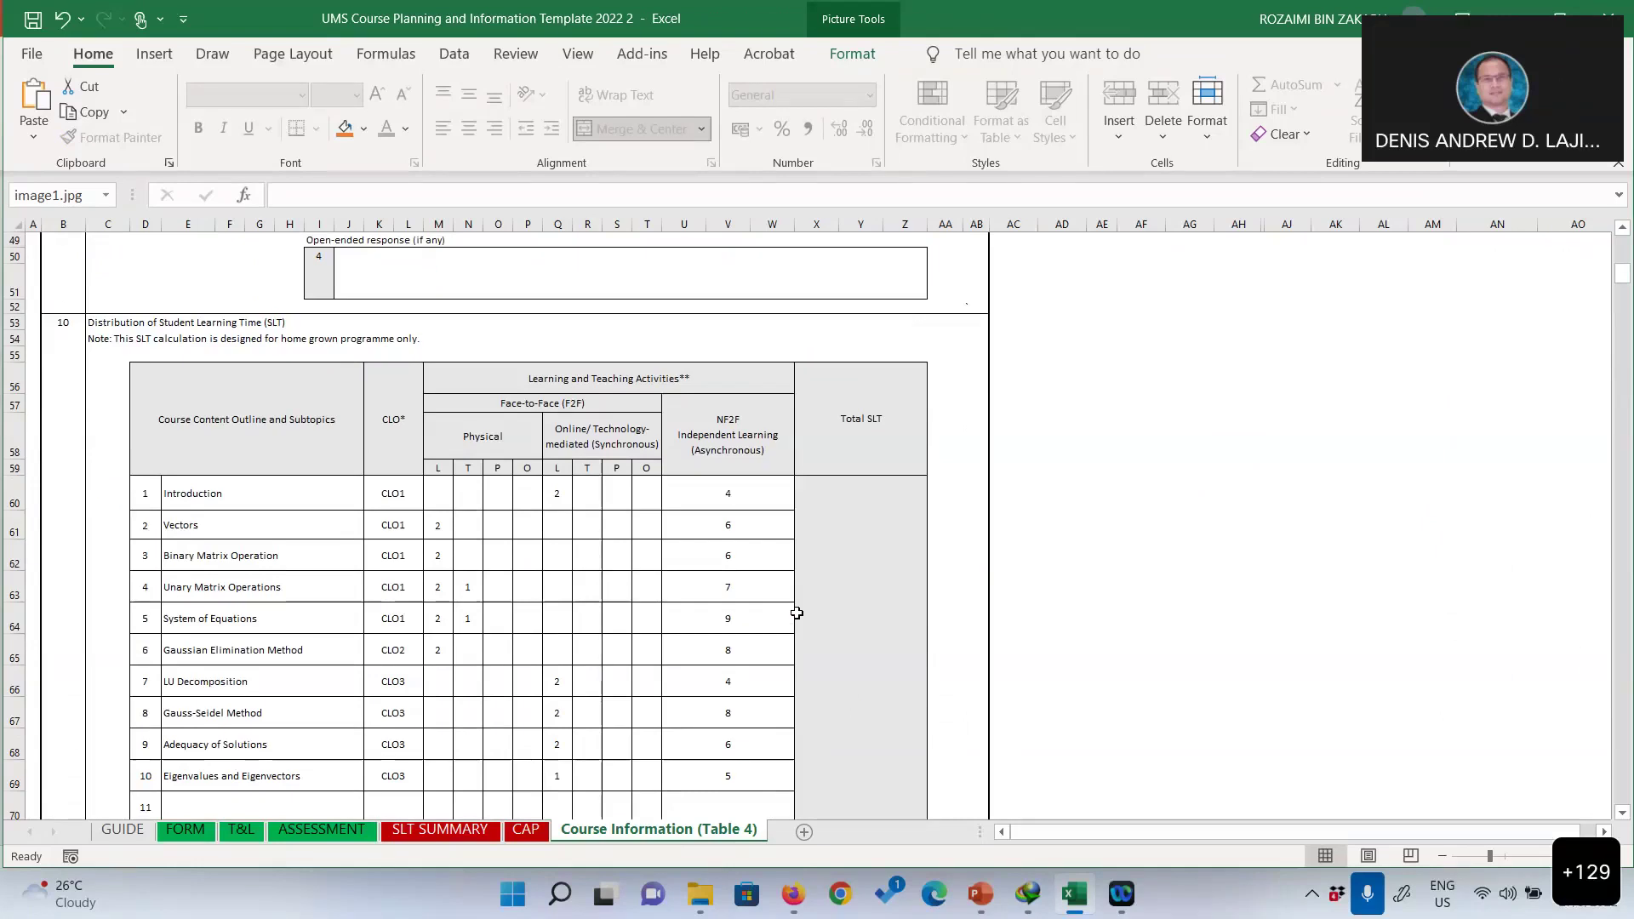
{"action": "scroll", "coordinate": [814, 585], "scroll_direction": "up", "scroll_amount": 2}
{"action": "scroll", "coordinate": [814, 585], "scroll_direction": "down", "scroll_amount": 4}
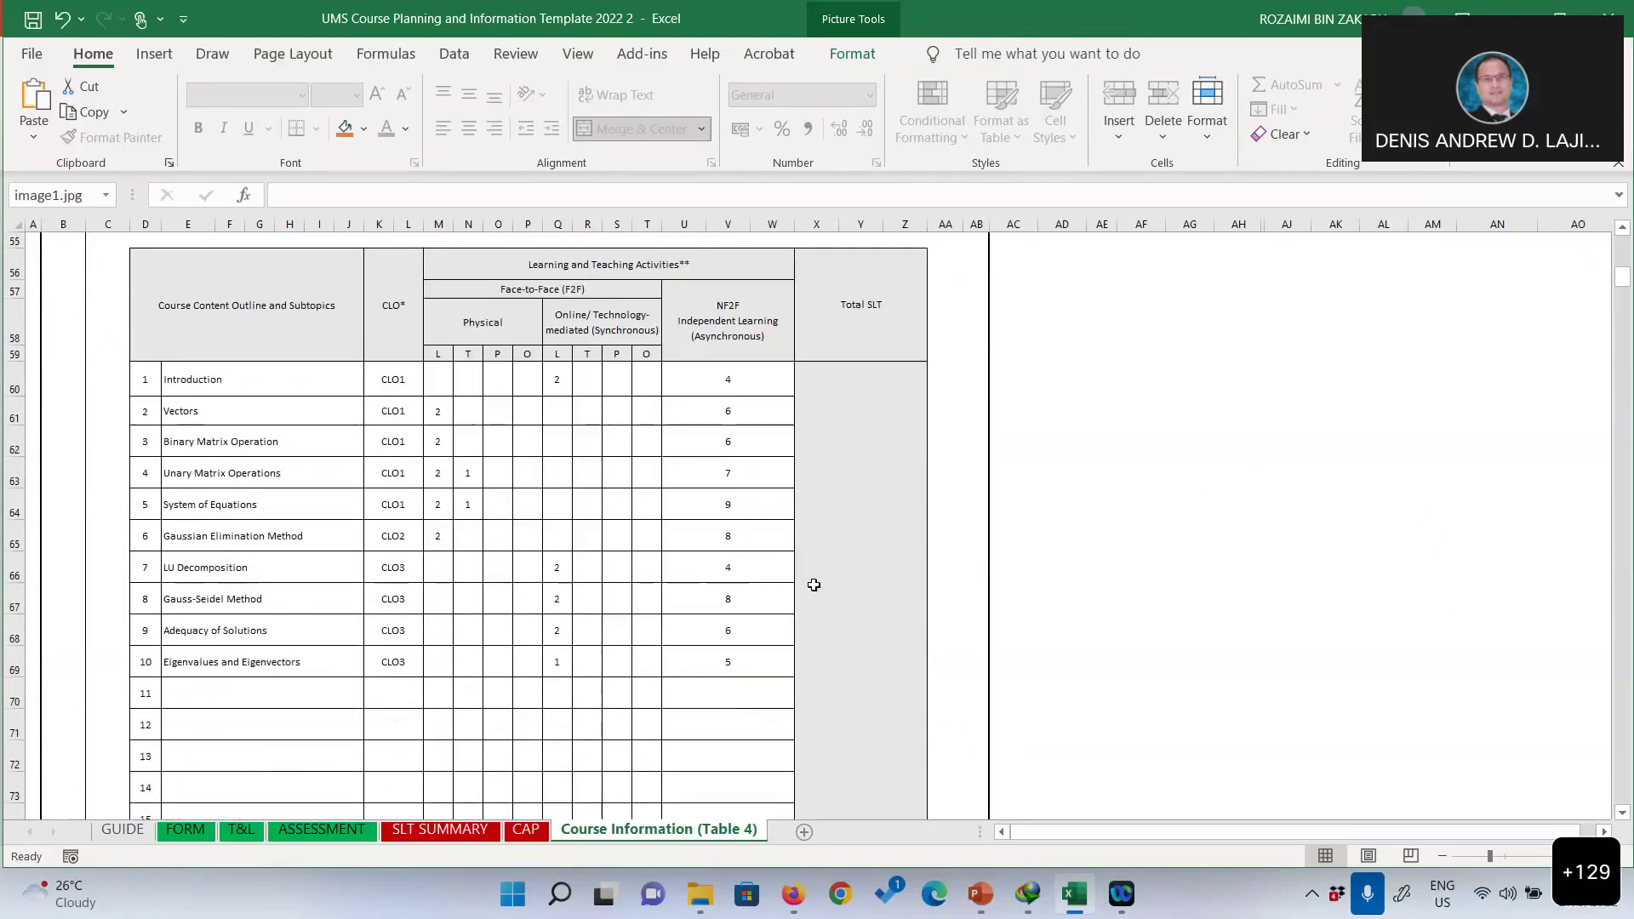
{"action": "scroll", "coordinate": [797, 630], "scroll_direction": "up", "scroll_amount": 15}
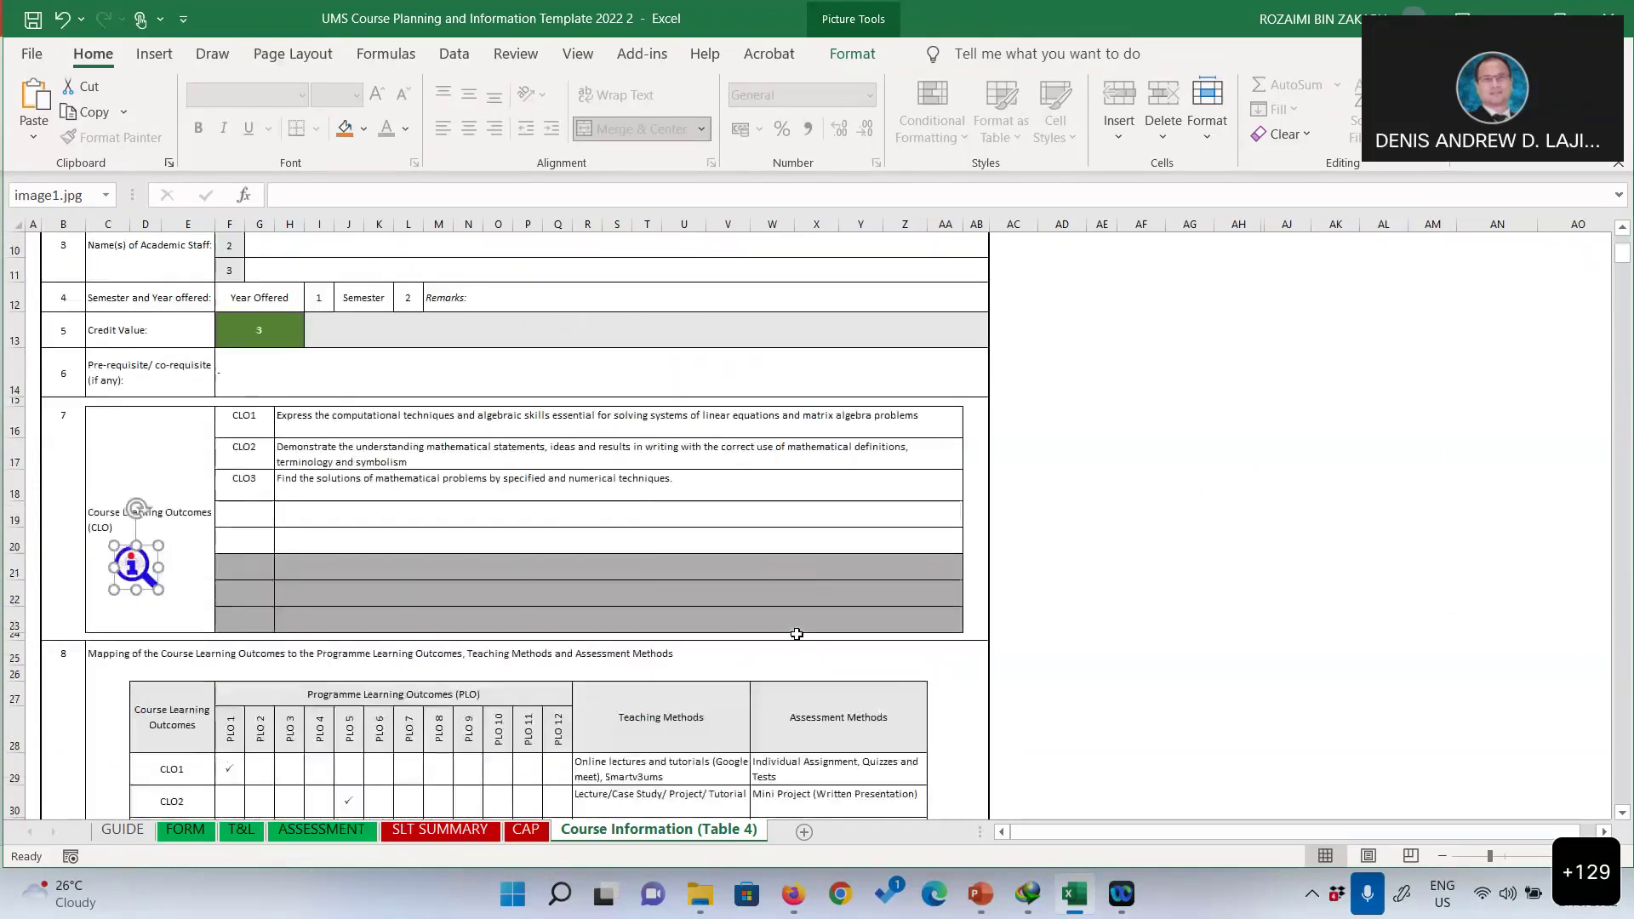
{"action": "scroll", "coordinate": [797, 634], "scroll_direction": "up", "scroll_amount": 3}
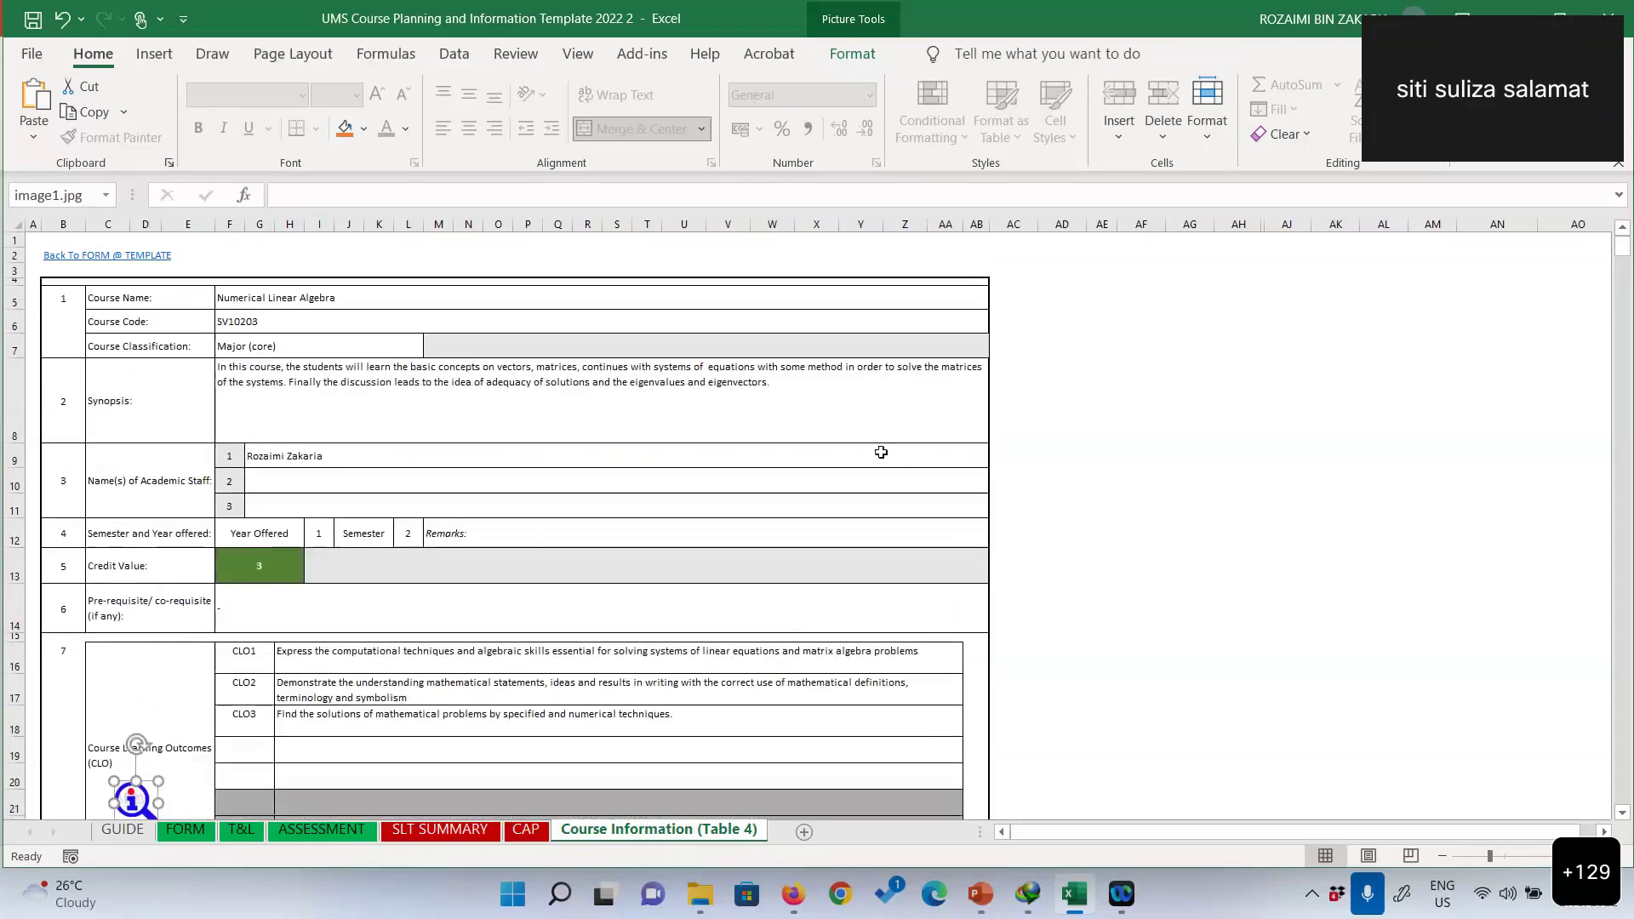
Review Course Information (Table 4) down to its closing sections, and examine the learning hours in the course content outline.
{"action": "scroll", "coordinate": [830, 509], "scroll_direction": "down", "scroll_amount": 10}
{"action": "scroll", "coordinate": [830, 509], "scroll_direction": "down", "scroll_amount": 20}
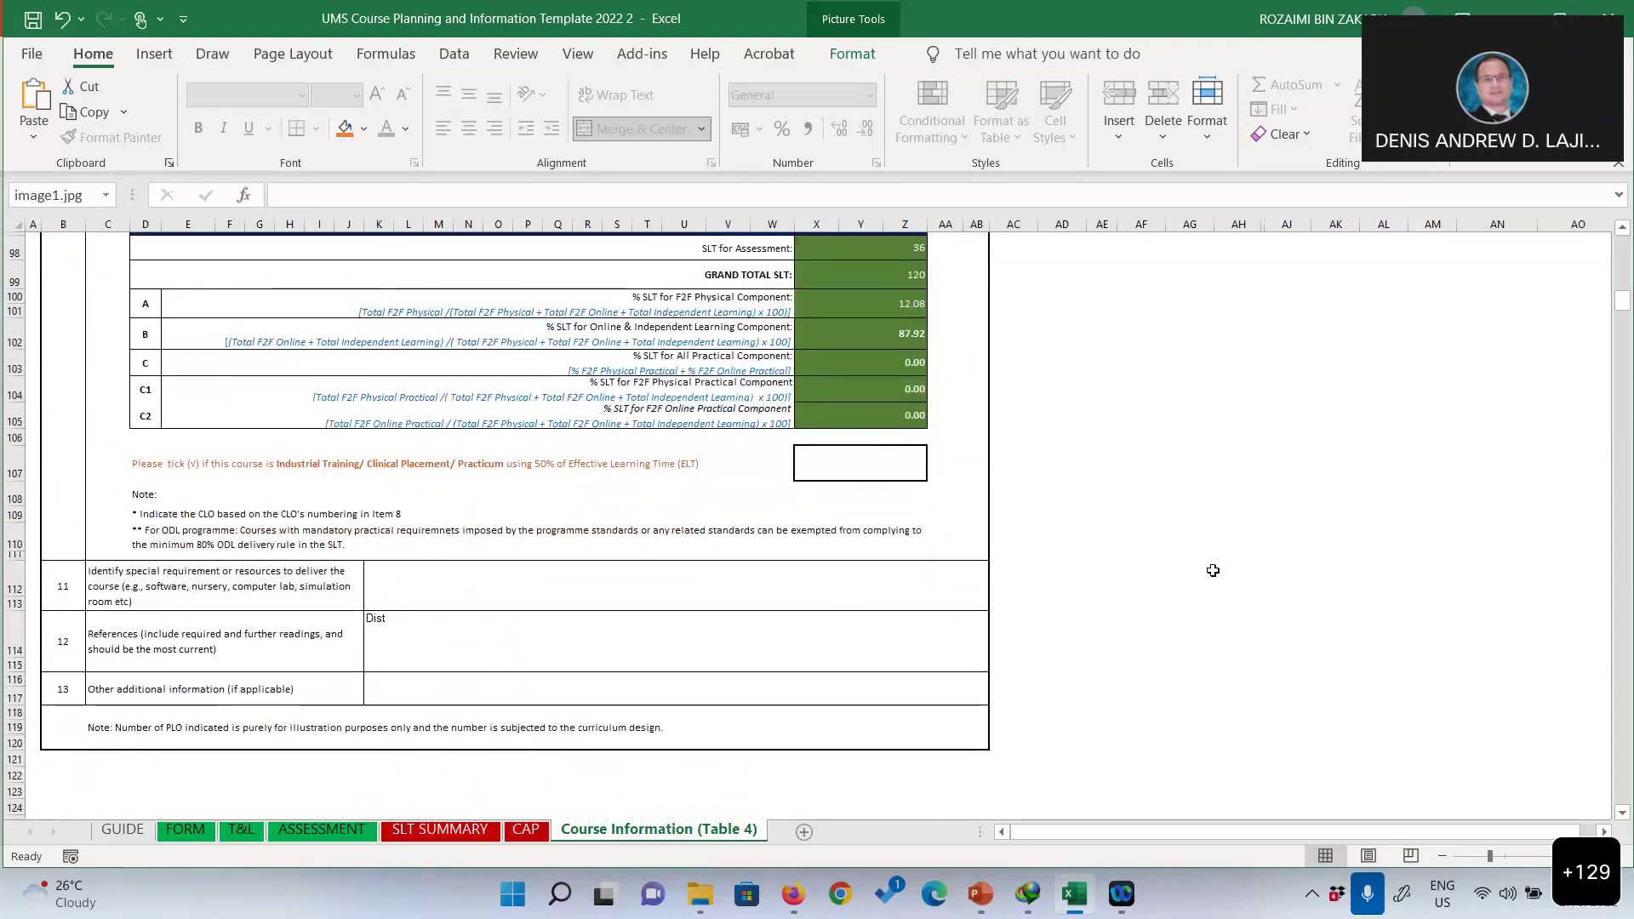
{"action": "scroll", "coordinate": [1211, 570], "scroll_direction": "up", "scroll_amount": 7}
{"action": "scroll", "coordinate": [1211, 571], "scroll_direction": "up", "scroll_amount": 4}
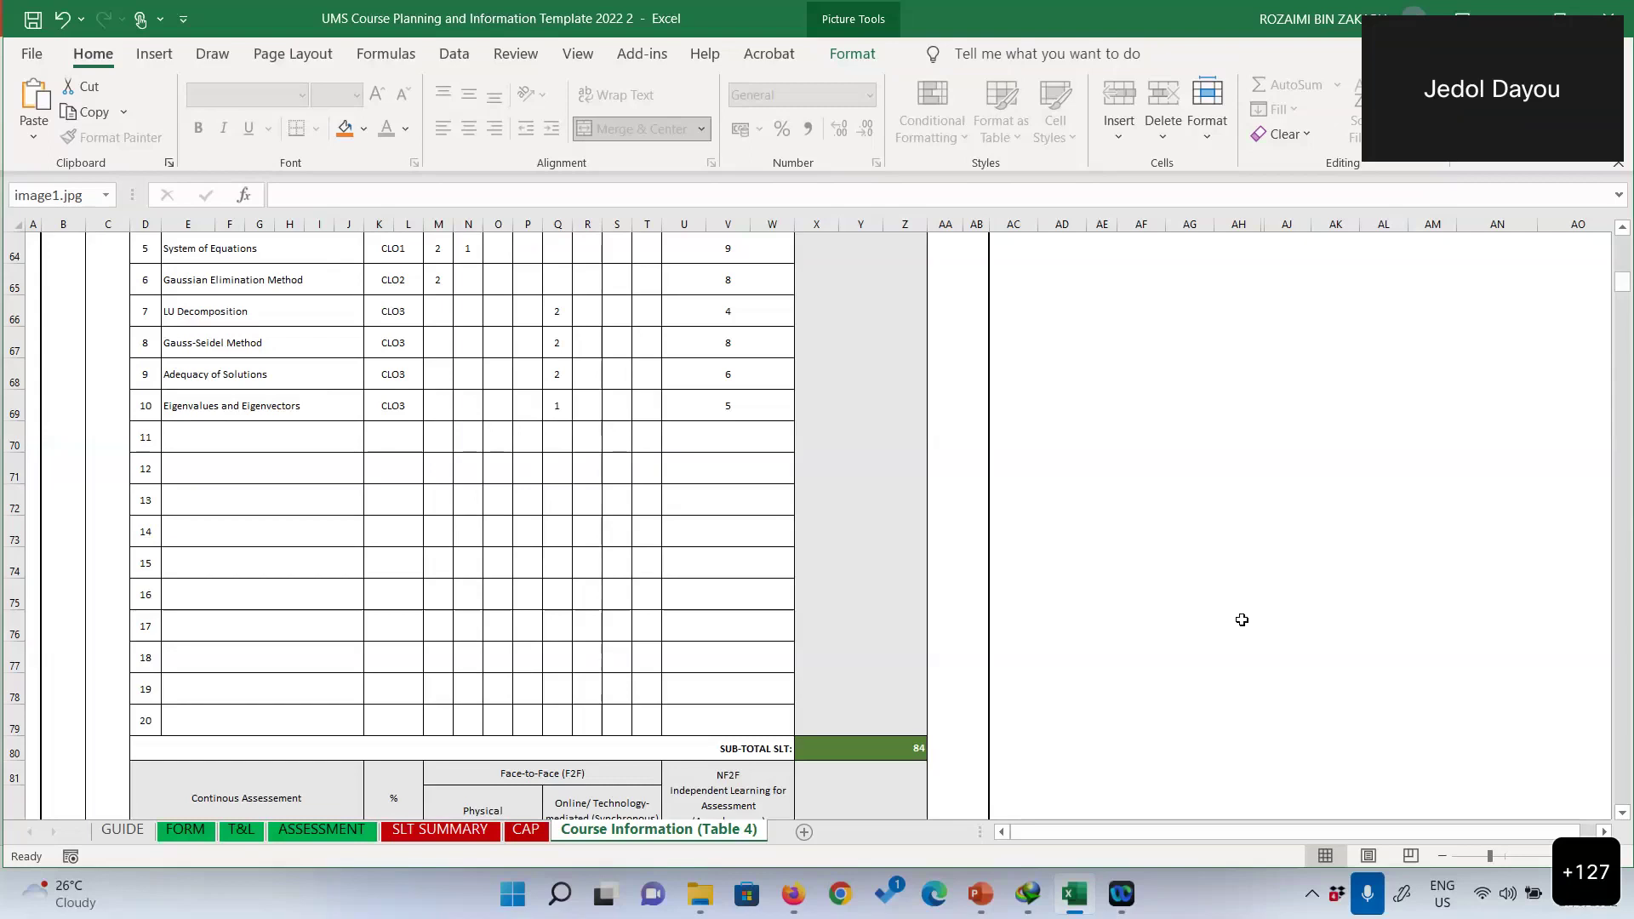
{"action": "scroll", "coordinate": [1074, 599], "scroll_direction": "down", "scroll_amount": 1}
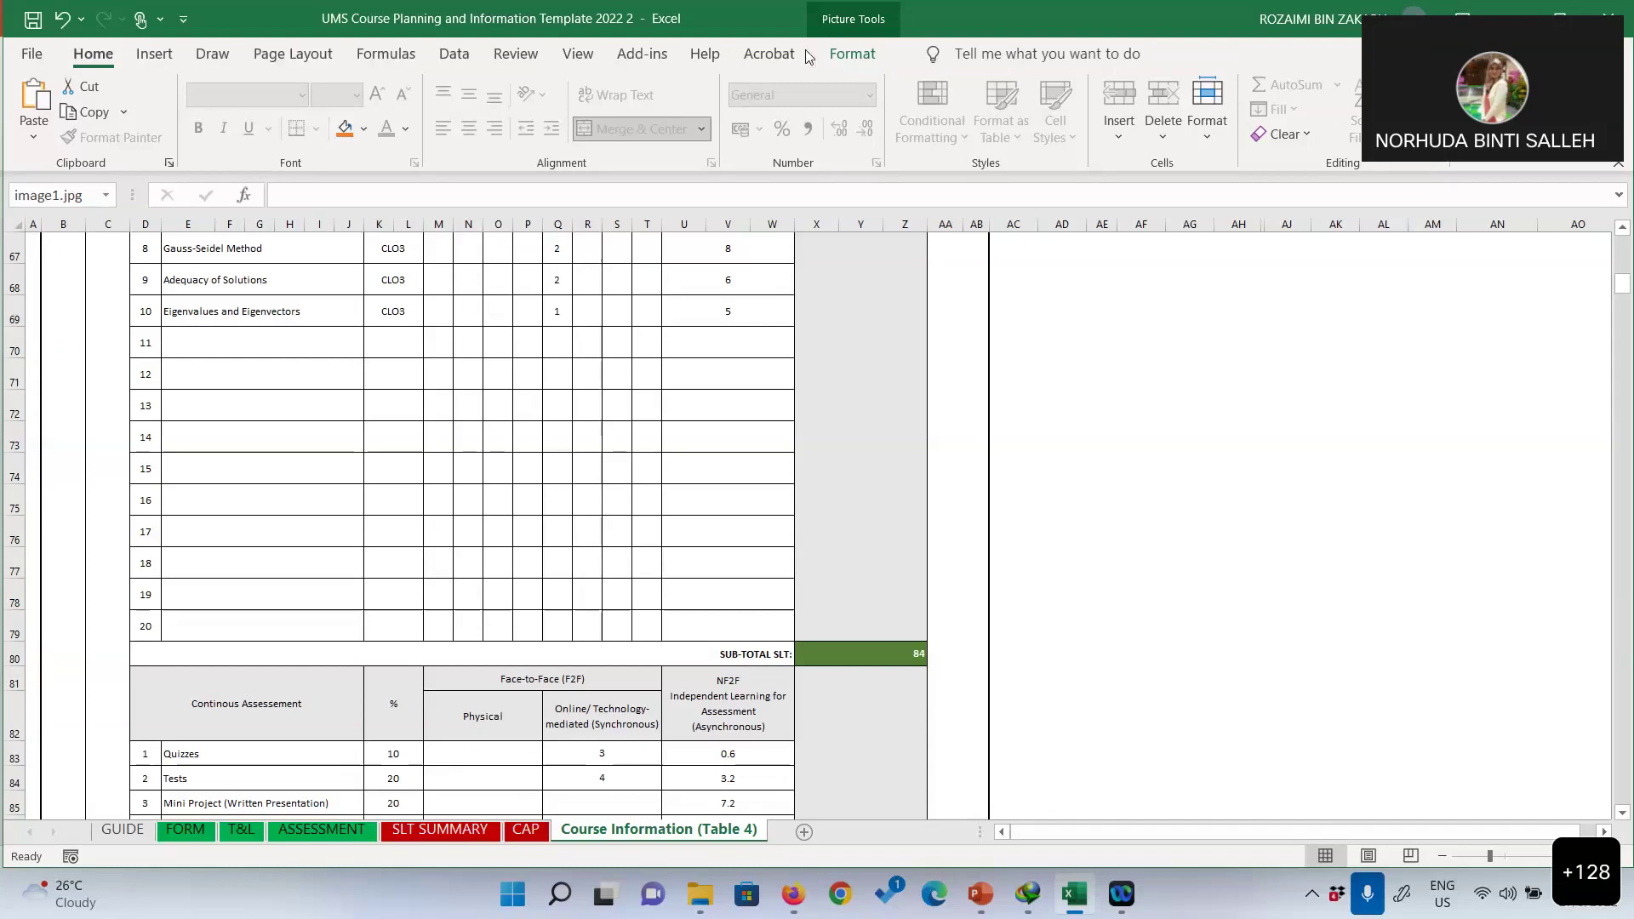
{"action": "scroll", "coordinate": [584, 427], "scroll_direction": "up", "scroll_amount": 1}
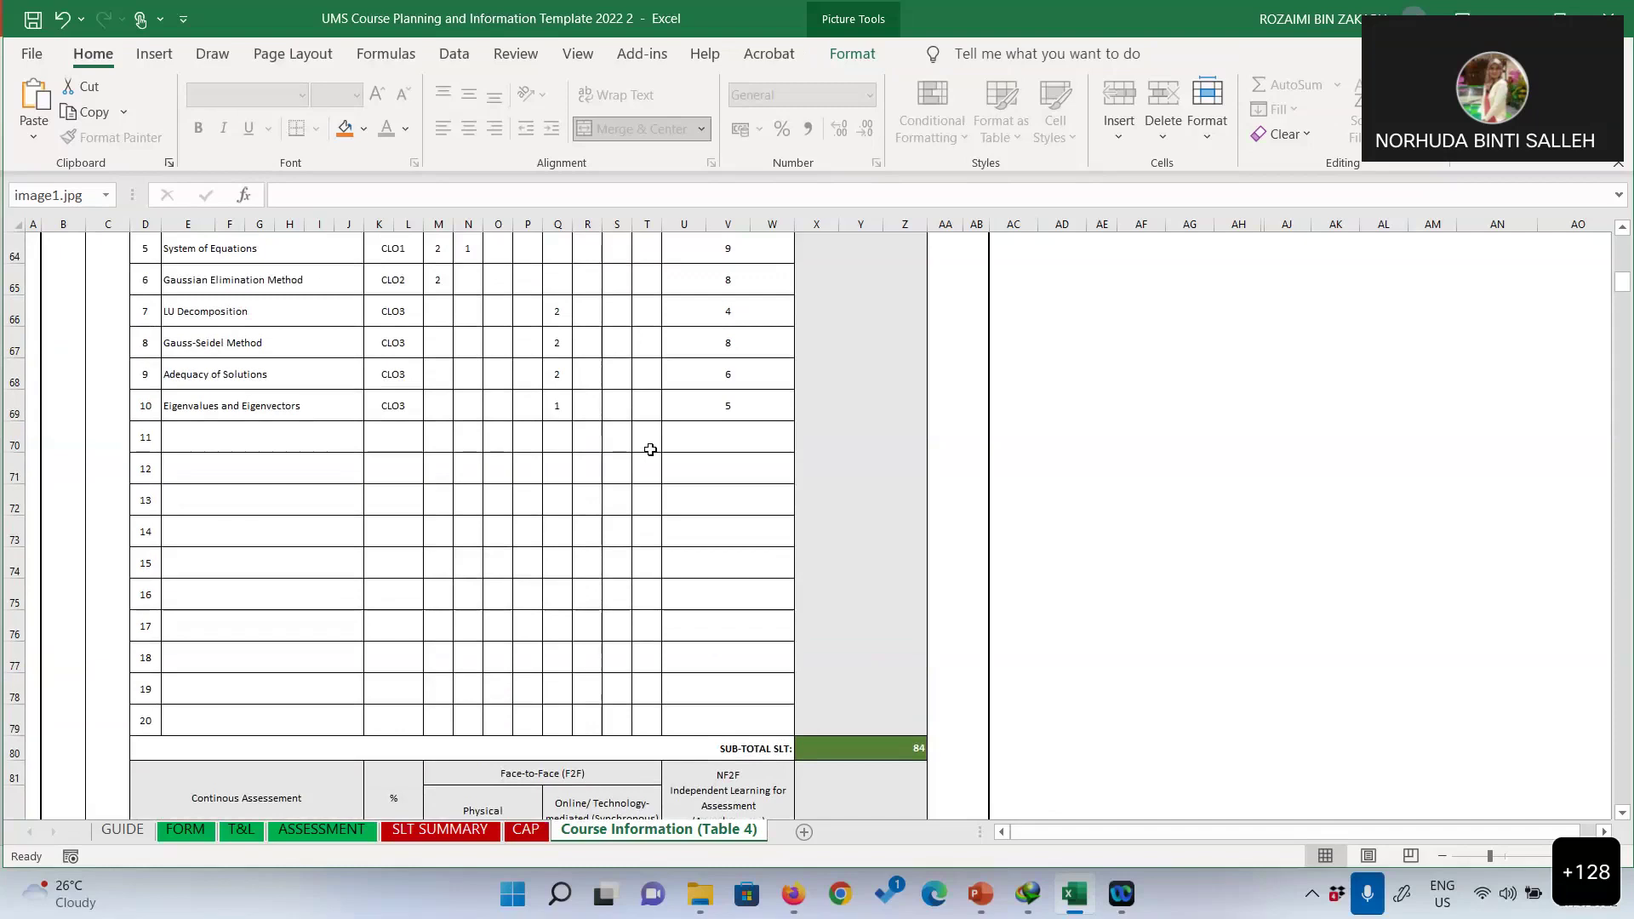
{"action": "scroll", "coordinate": [650, 450], "scroll_direction": "up", "scroll_amount": 1}
{"action": "scroll", "coordinate": [647, 449], "scroll_direction": "down", "scroll_amount": 1}
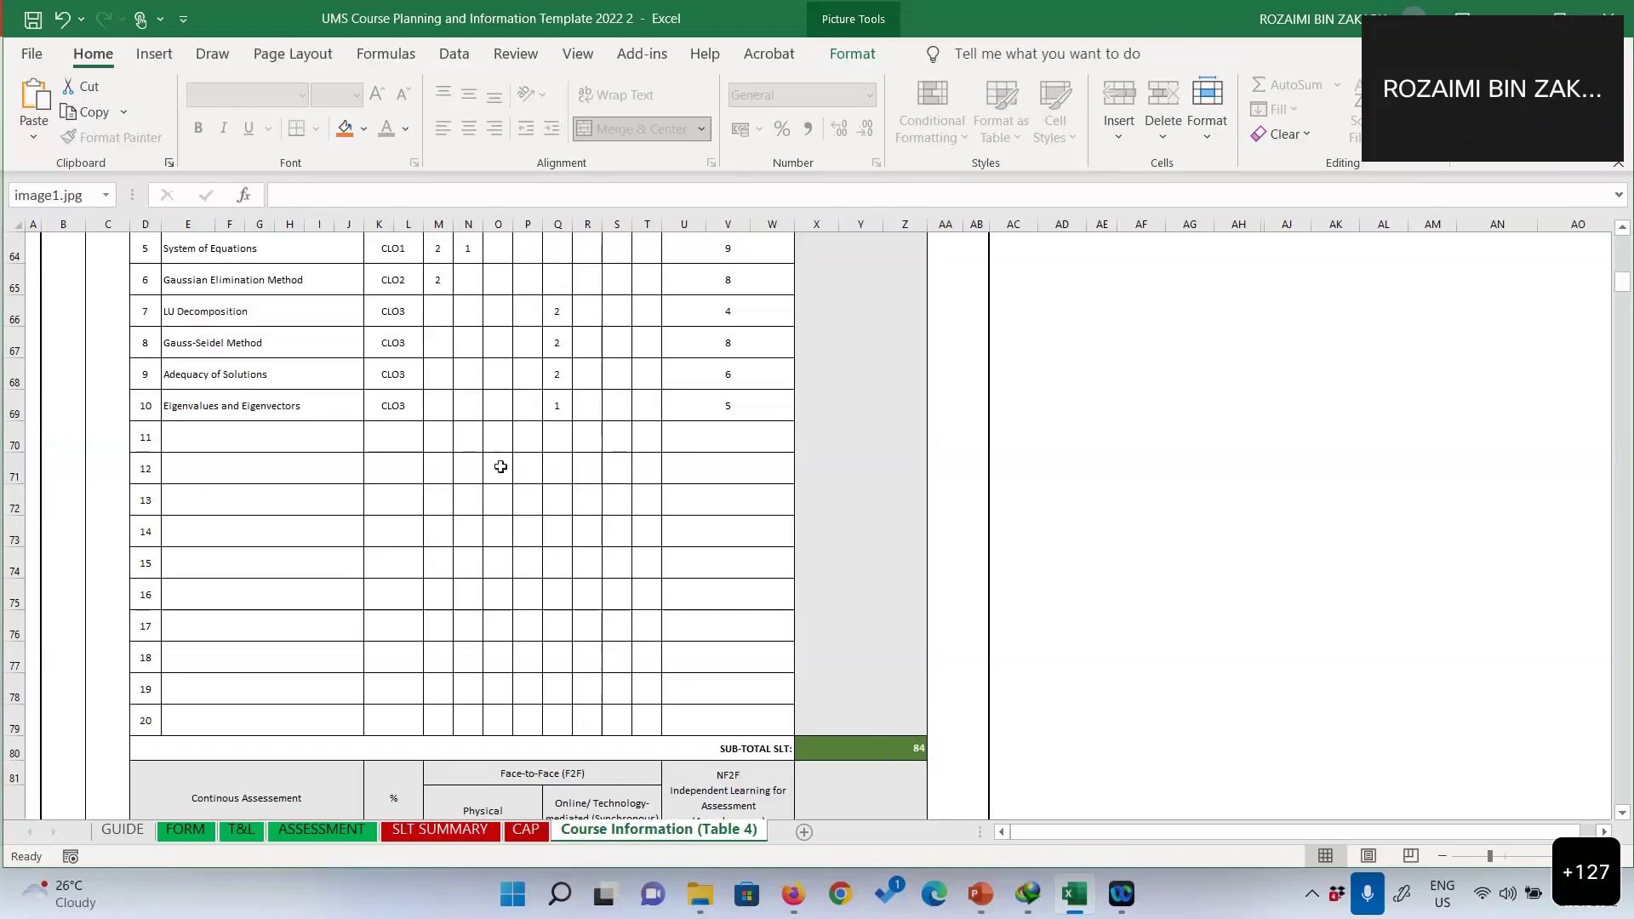
{"action": "scroll", "coordinate": [507, 482], "scroll_direction": "up", "scroll_amount": 1}
{"action": "scroll", "coordinate": [510, 490], "scroll_direction": "down", "scroll_amount": 2}
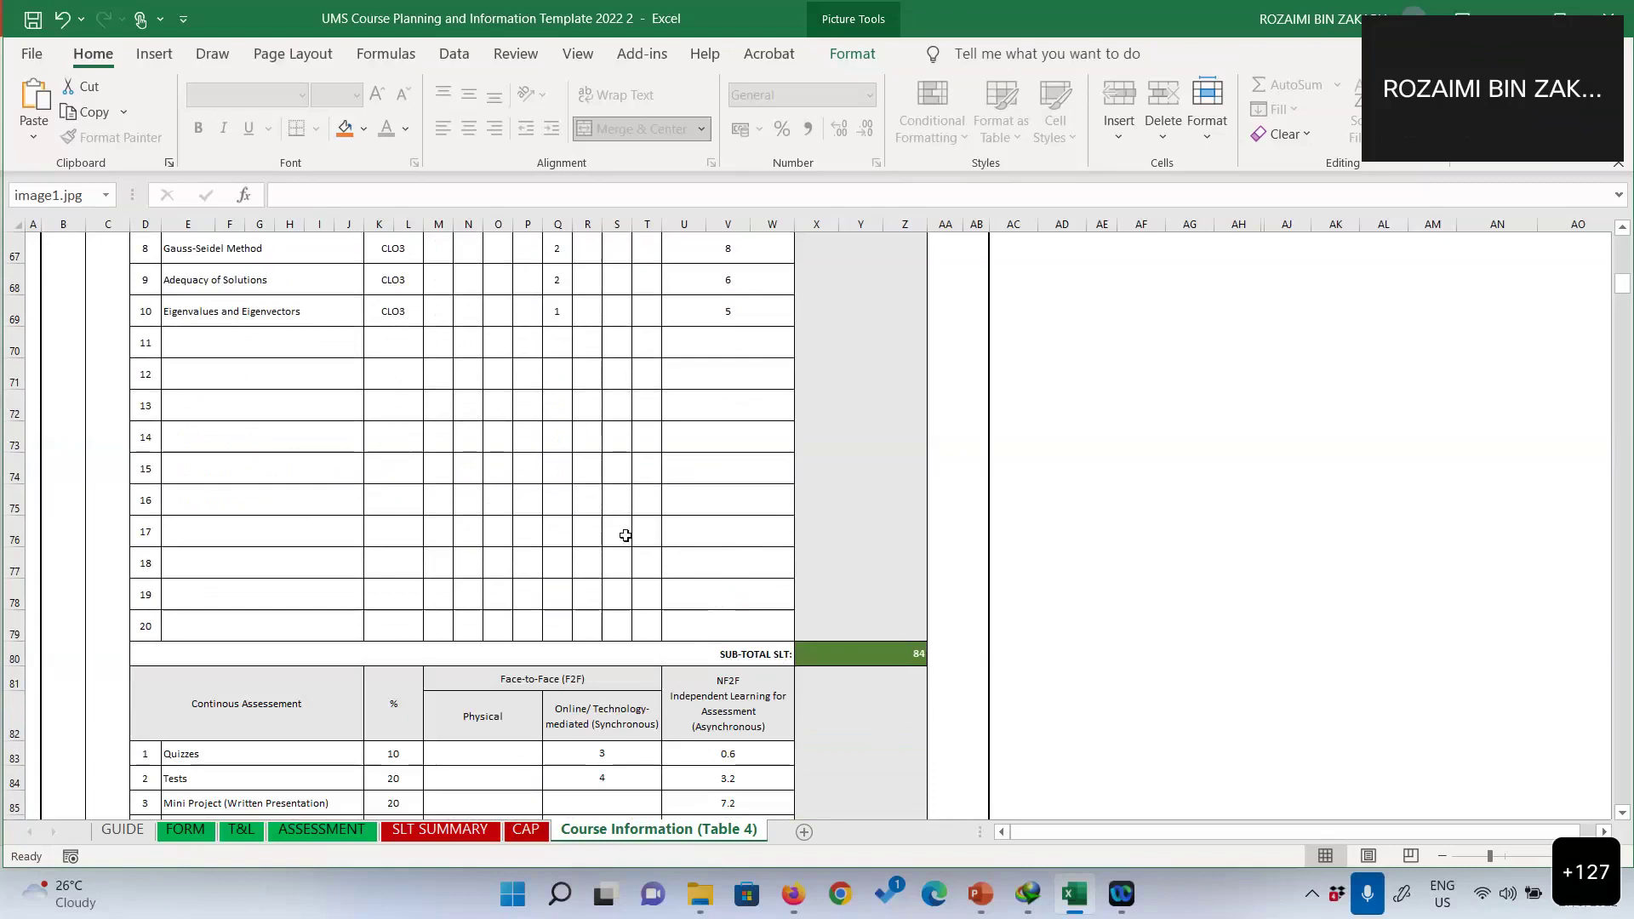
{"action": "scroll", "coordinate": [625, 535], "scroll_direction": "up", "scroll_amount": 3}
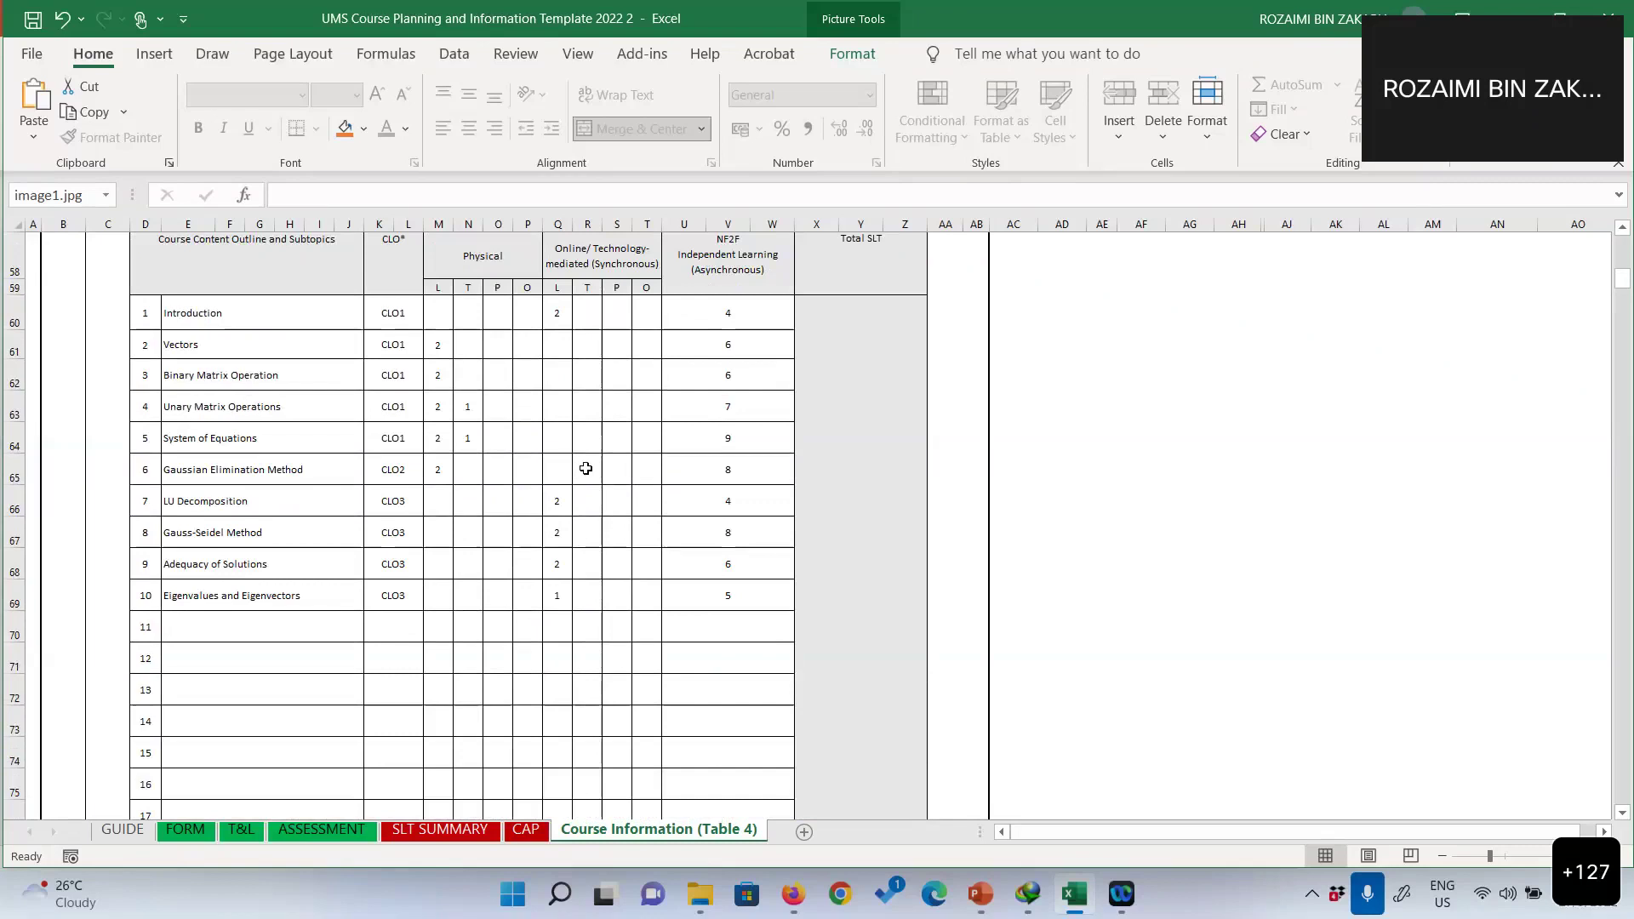
Examine the continuous and final assessment tables in Course Information (Table 4).
{"action": "scroll", "coordinate": [1153, 501], "scroll_direction": "down", "scroll_amount": 4}
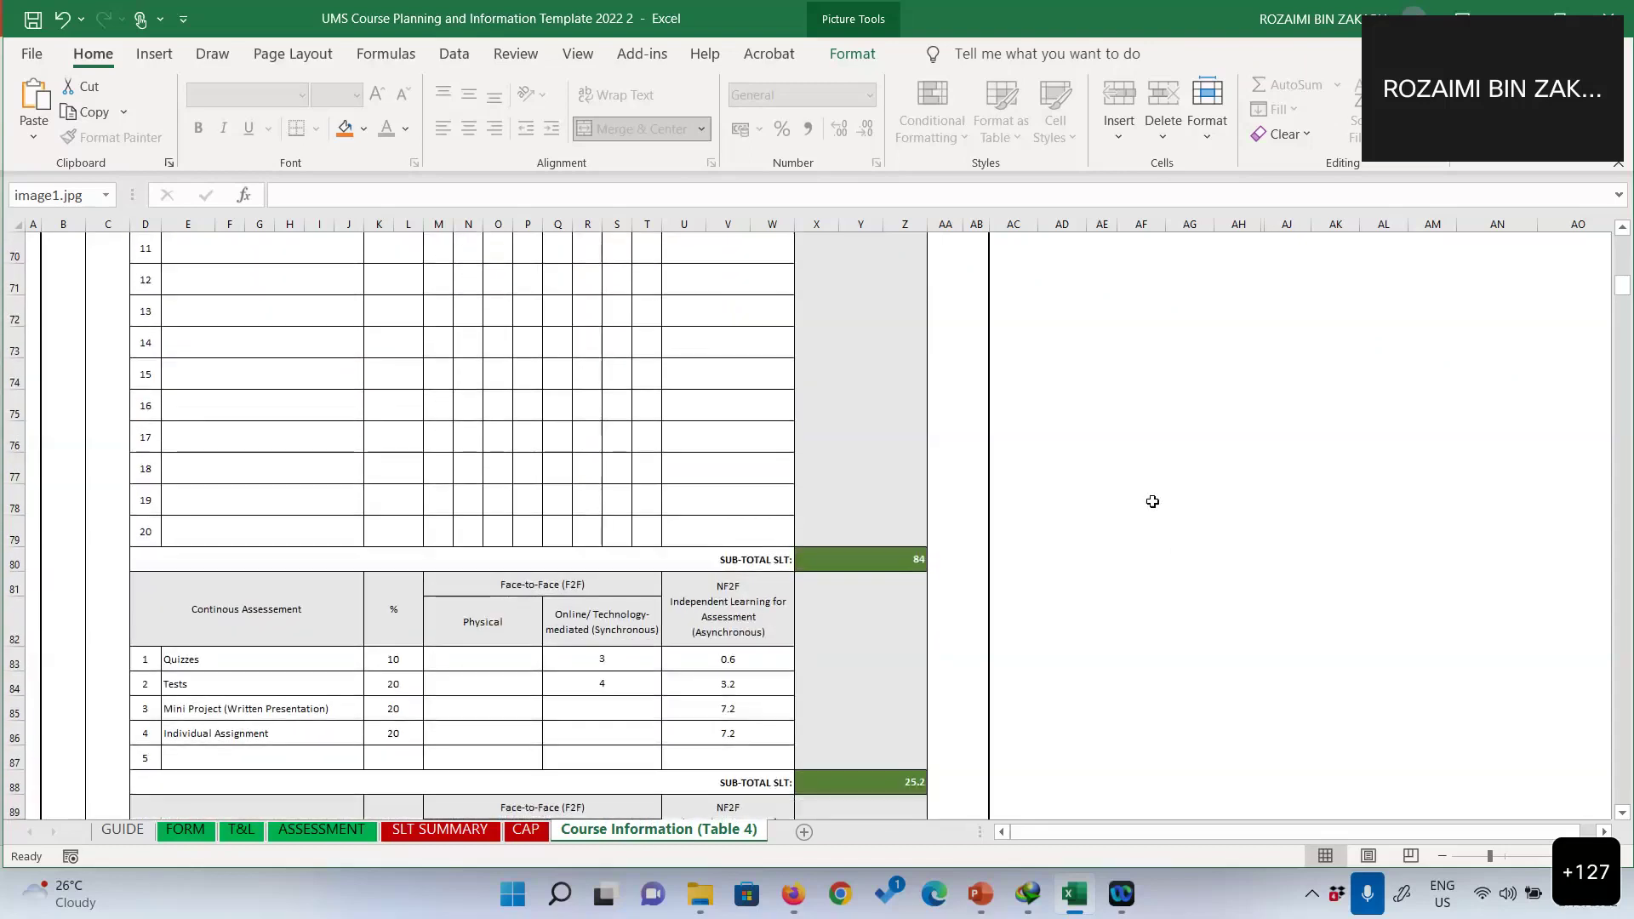
{"action": "scroll", "coordinate": [1153, 502], "scroll_direction": "down", "scroll_amount": 1}
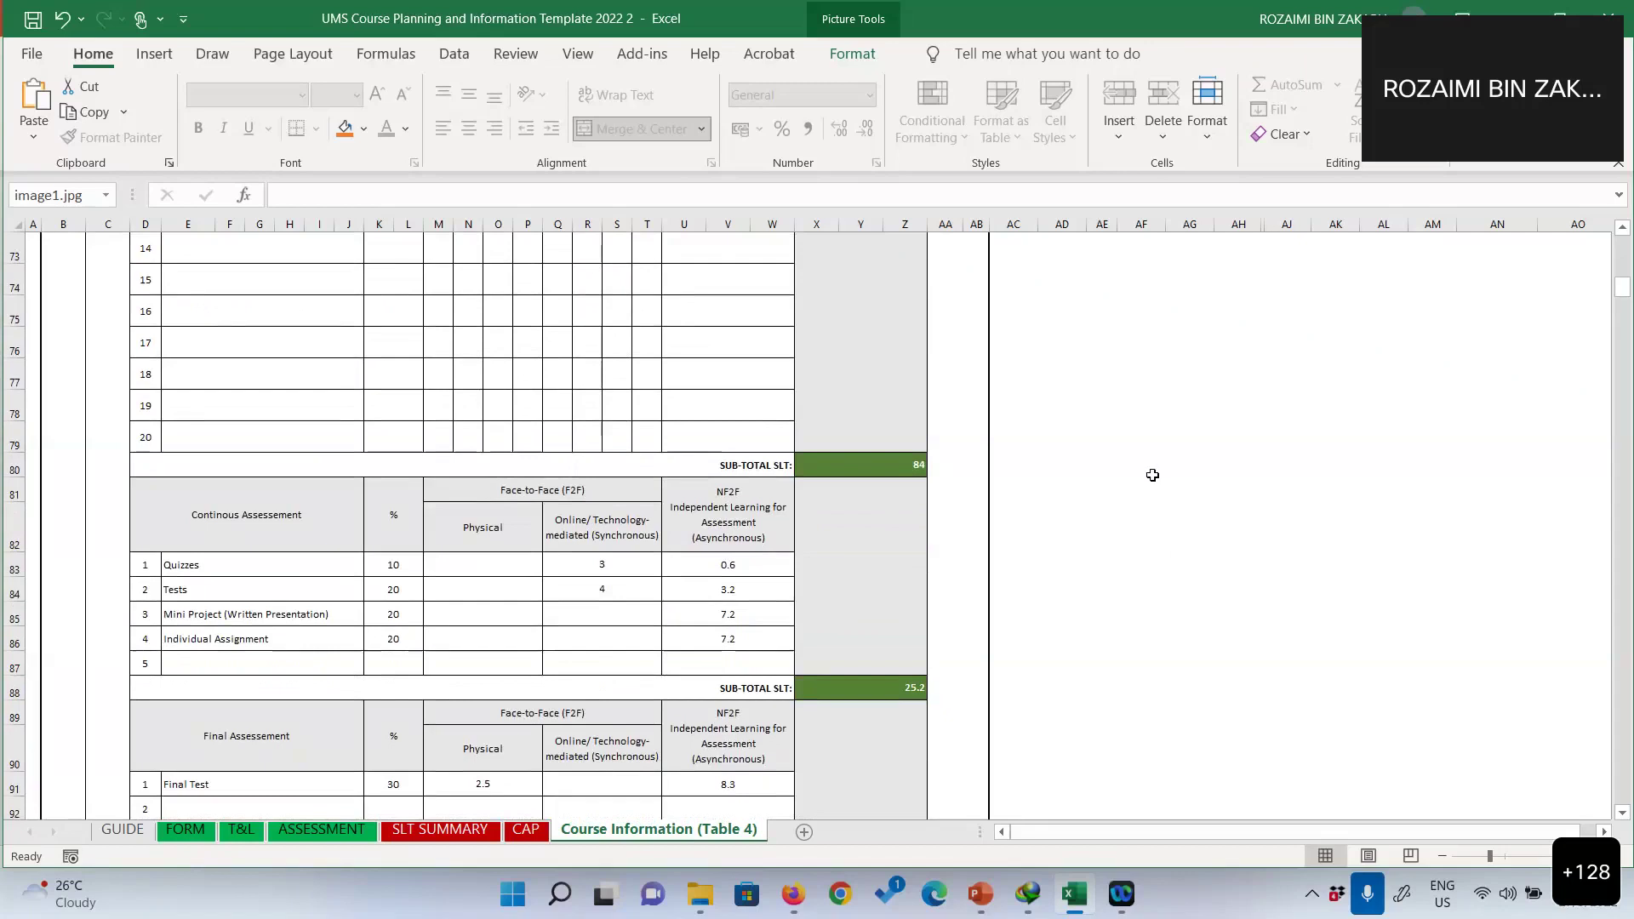
{"action": "scroll", "coordinate": [1166, 471], "scroll_direction": "down", "scroll_amount": 1}
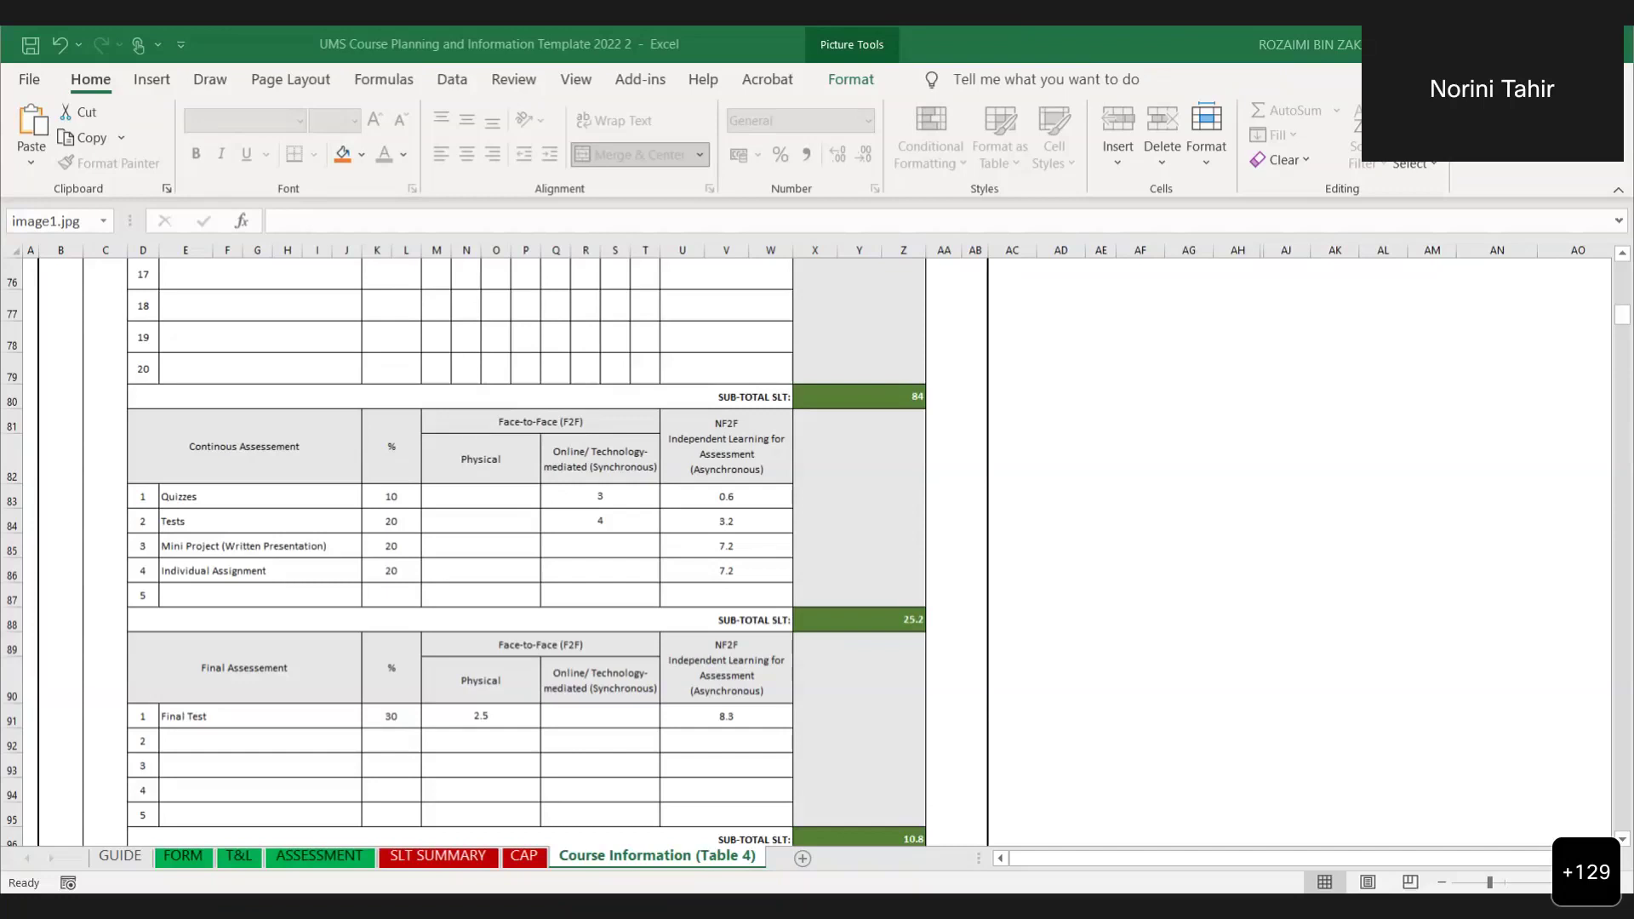
On the T&L sheet, enter 1 physical lecture hour in the first empty topic row (J23) and select that row.
{"action": "left_click", "coordinate": [249, 859]}
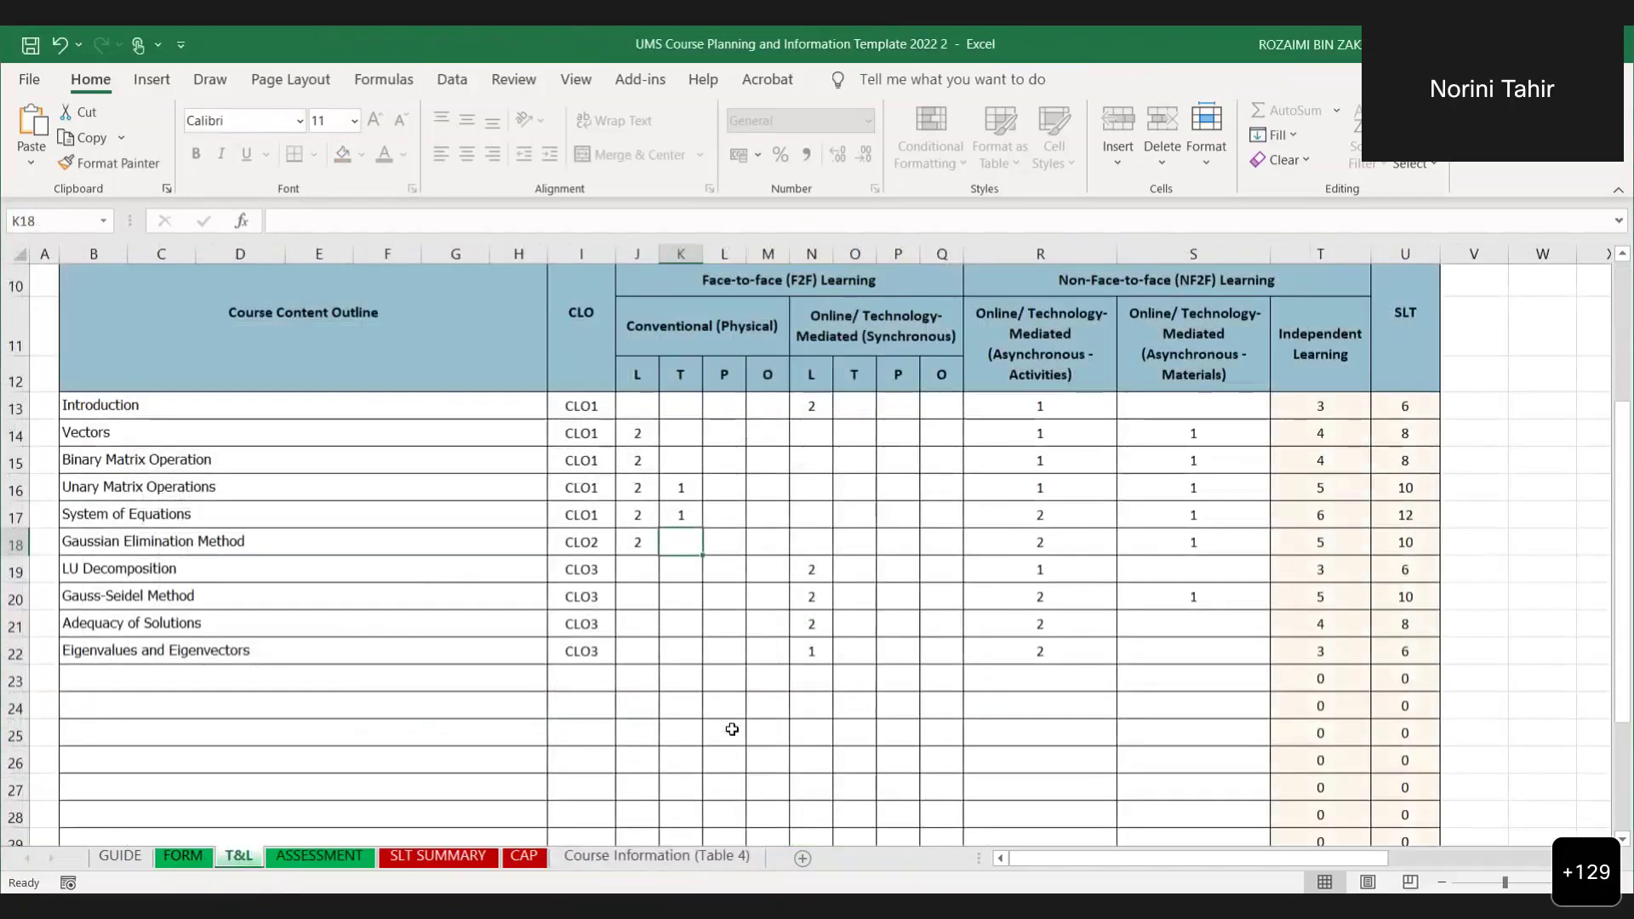
{"action": "scroll", "coordinate": [732, 730], "scroll_direction": "up", "scroll_amount": 1}
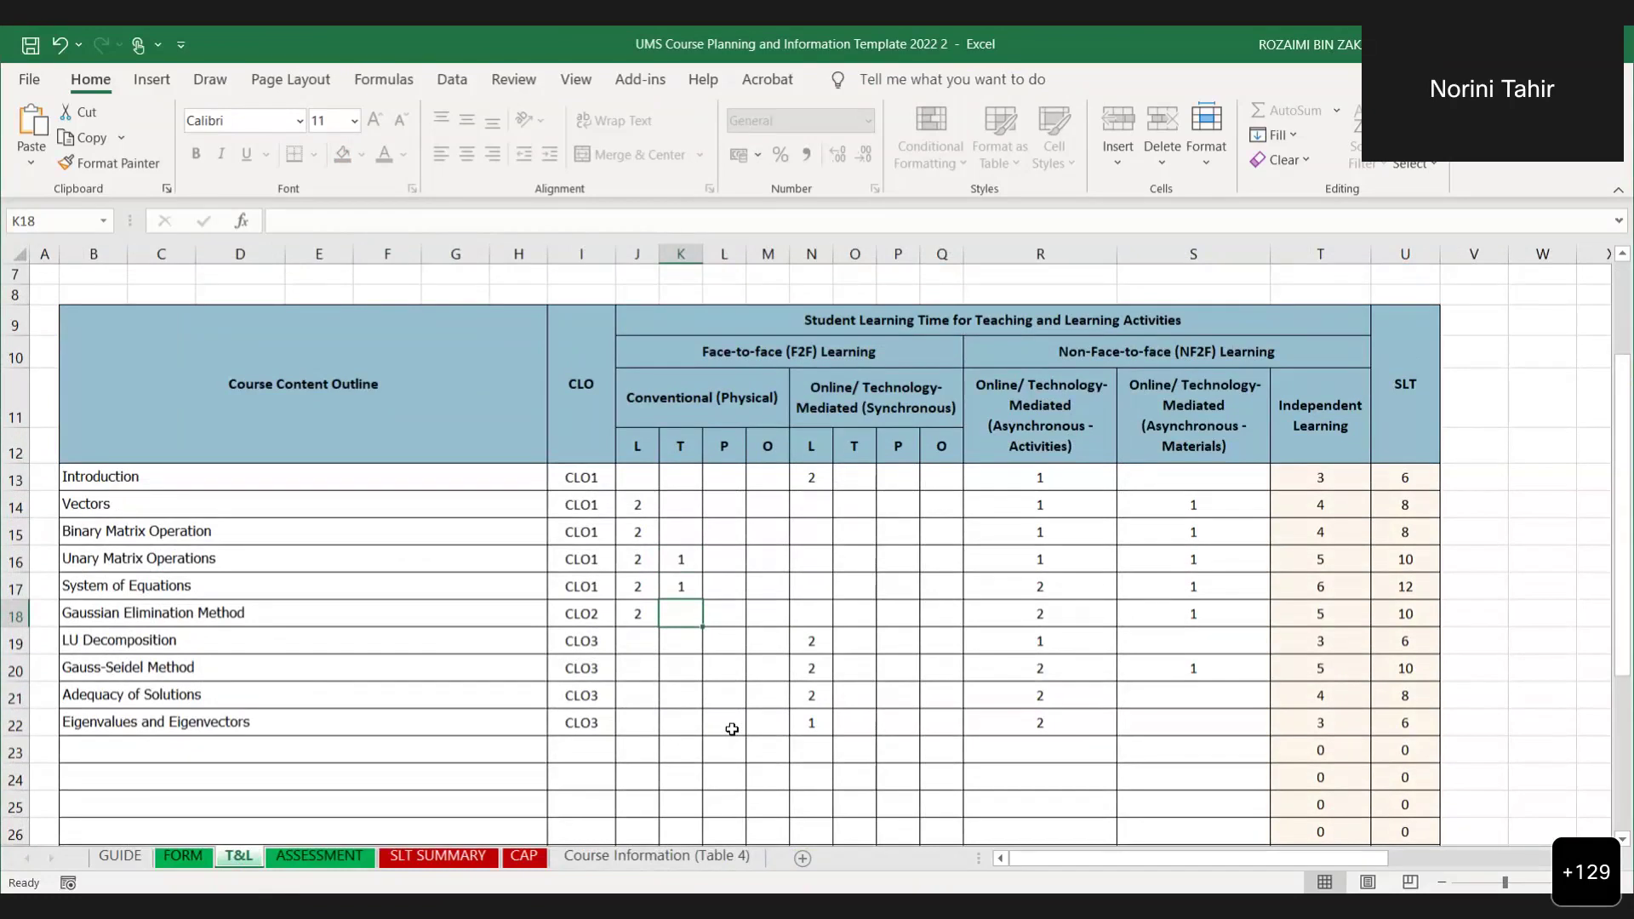
{"action": "scroll", "coordinate": [732, 730], "scroll_direction": "down", "scroll_amount": 1}
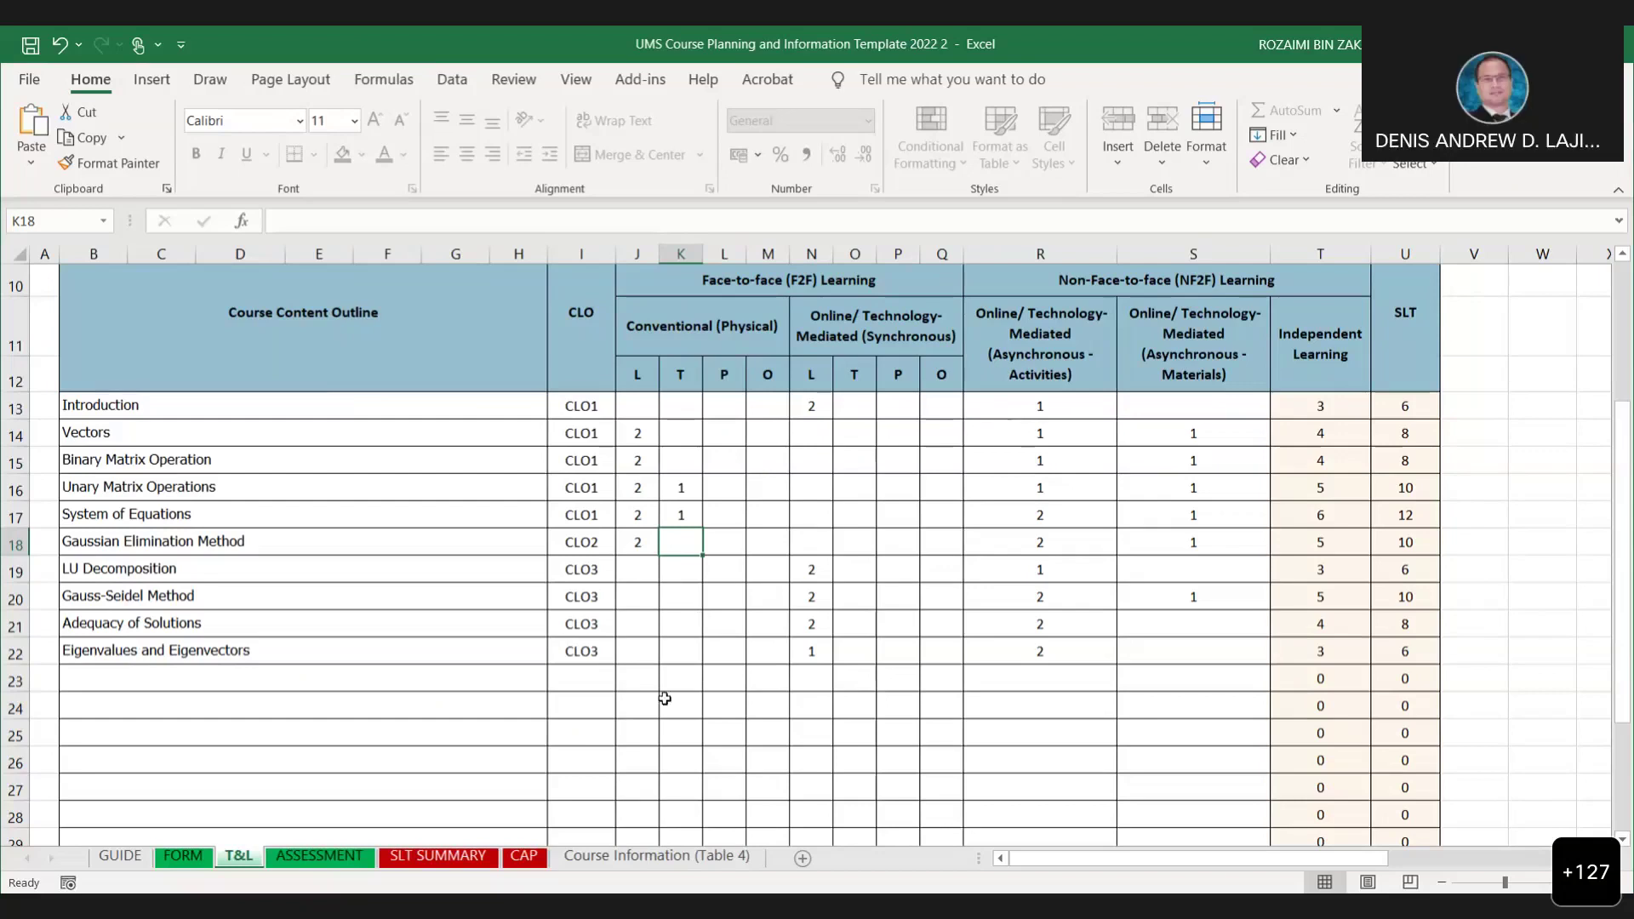
{"action": "left_click", "coordinate": [630, 675]}
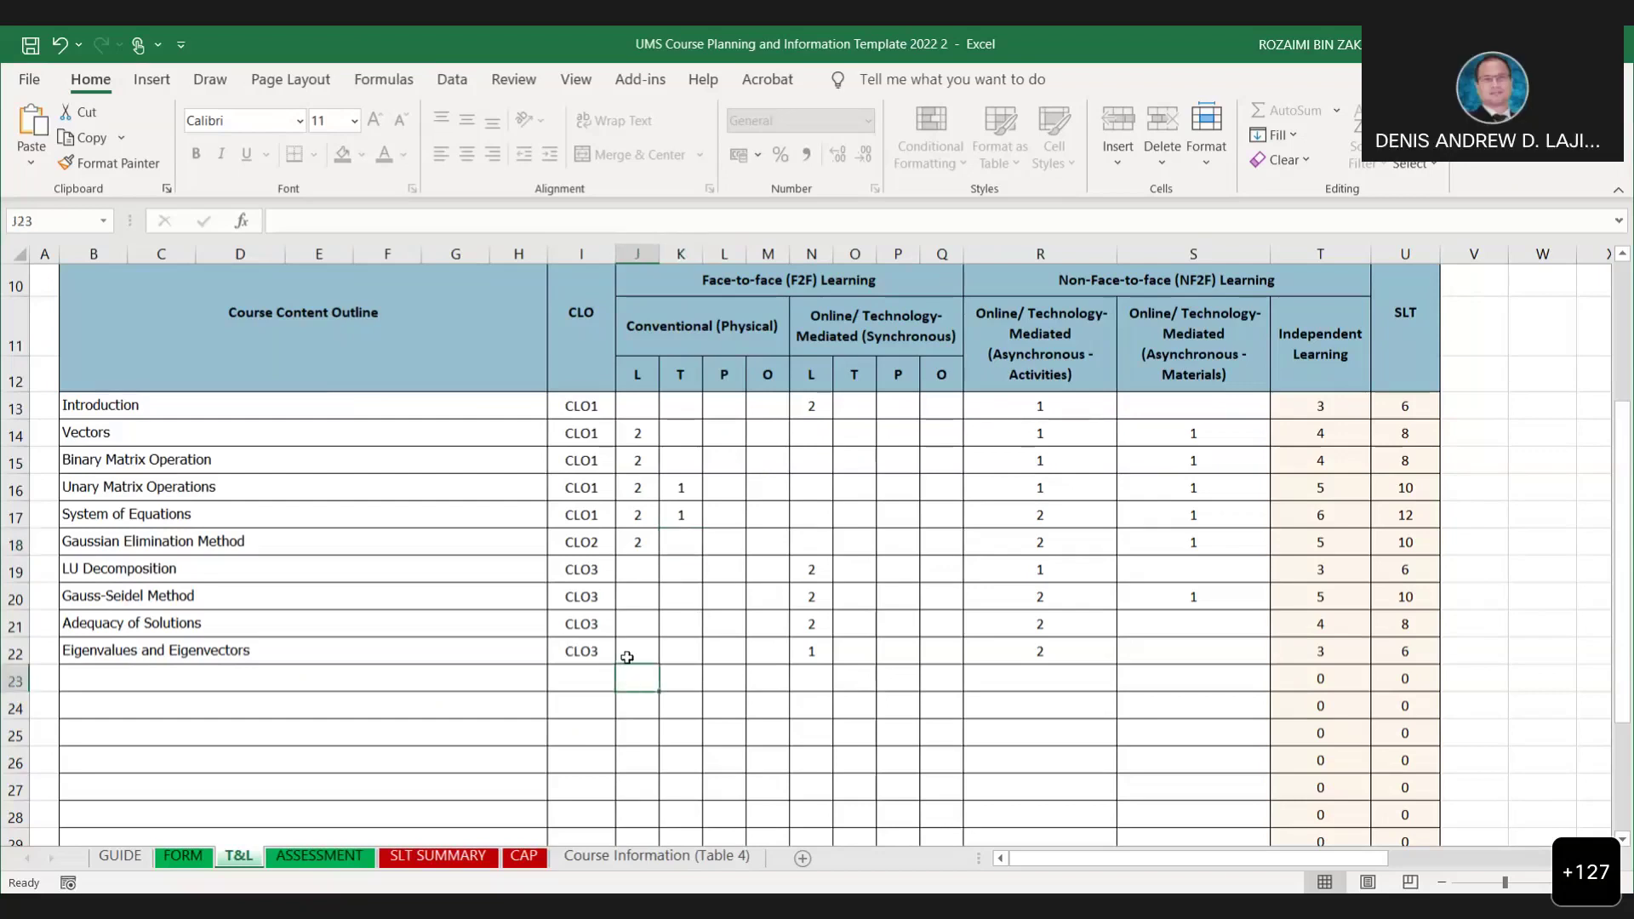
{"action": "type", "text": "1"}
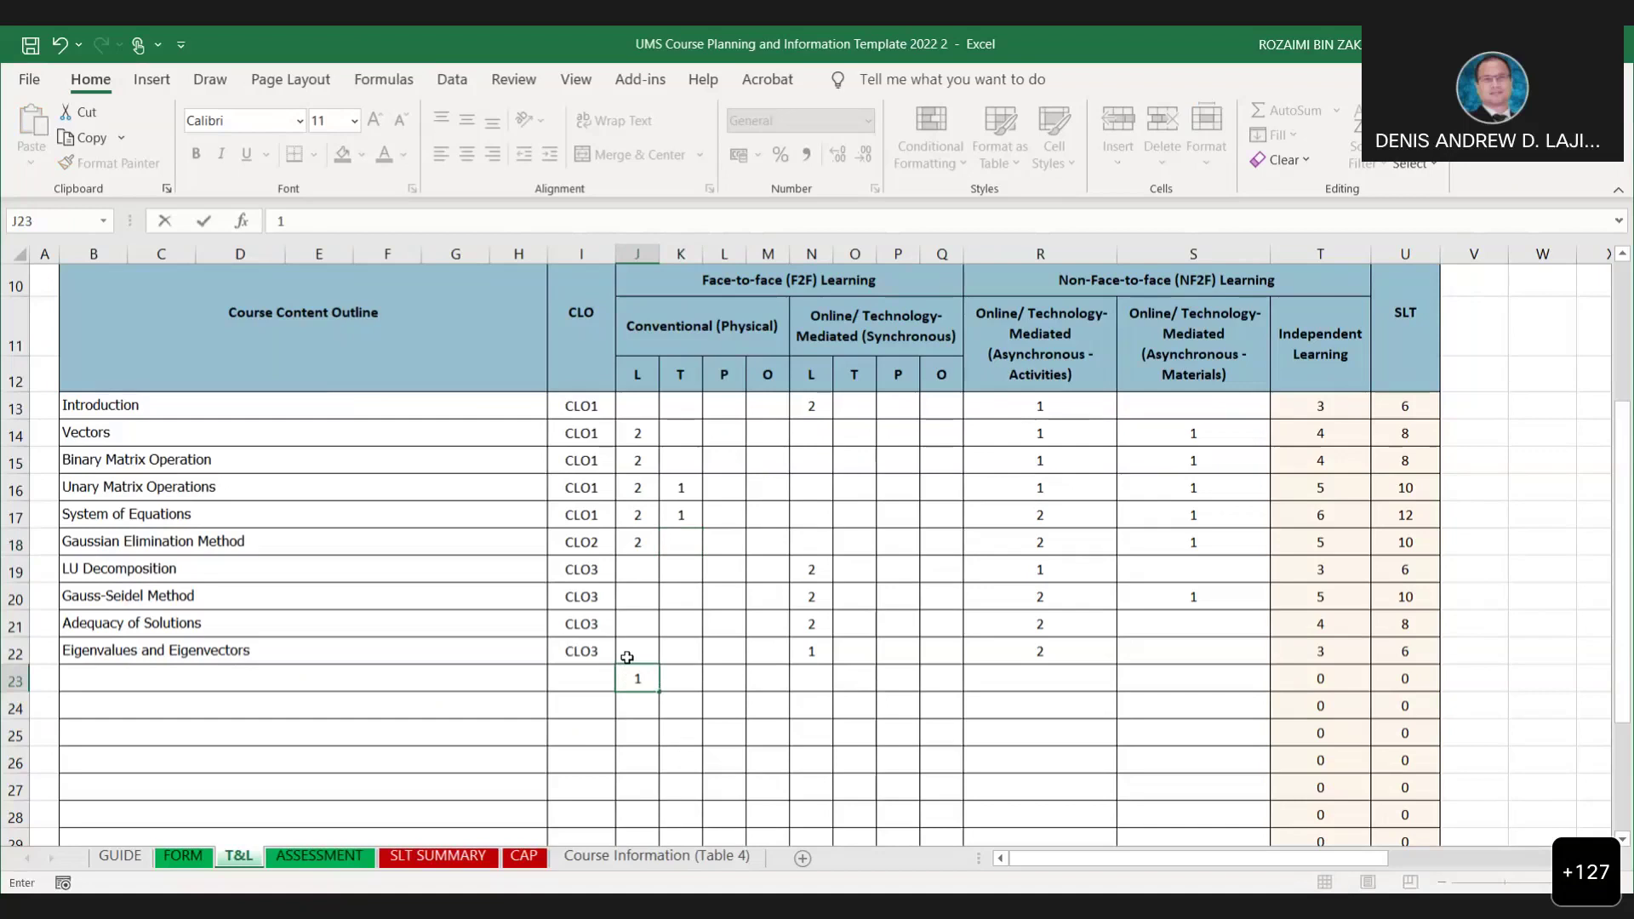
{"action": "key", "text": "Return"}
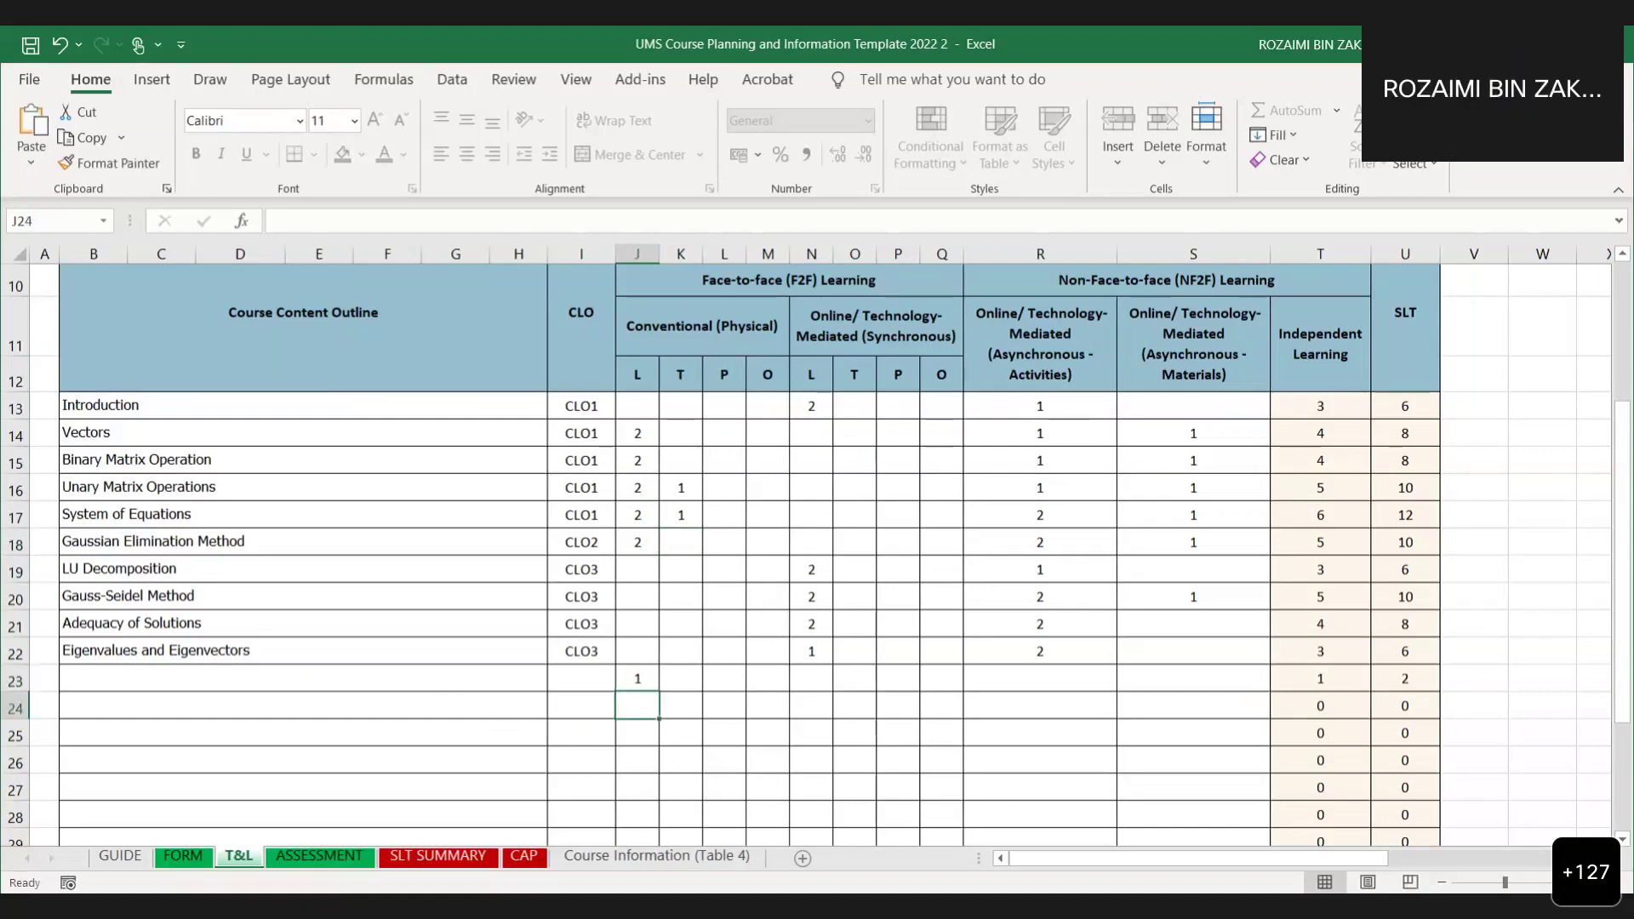
{"action": "left_click", "coordinate": [15, 679]}
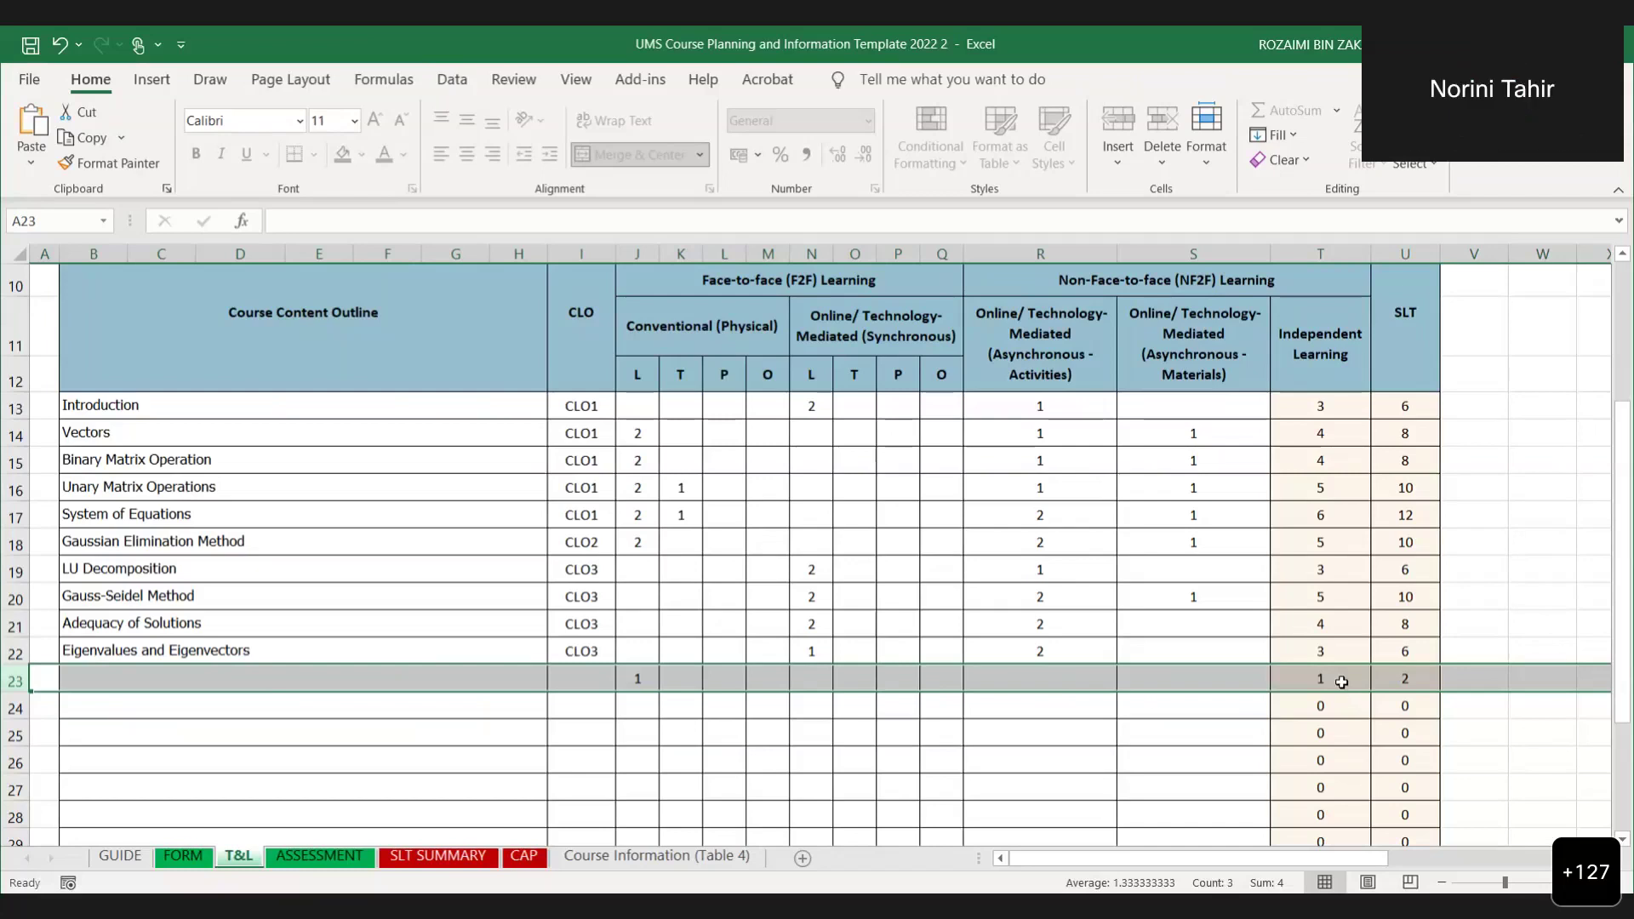
On the ASSESSMENT sheet, set the CLO1 mark for Quizzes to 20.
{"action": "left_click", "coordinate": [319, 857]}
{"action": "scroll", "coordinate": [538, 819], "scroll_direction": "up", "scroll_amount": 3}
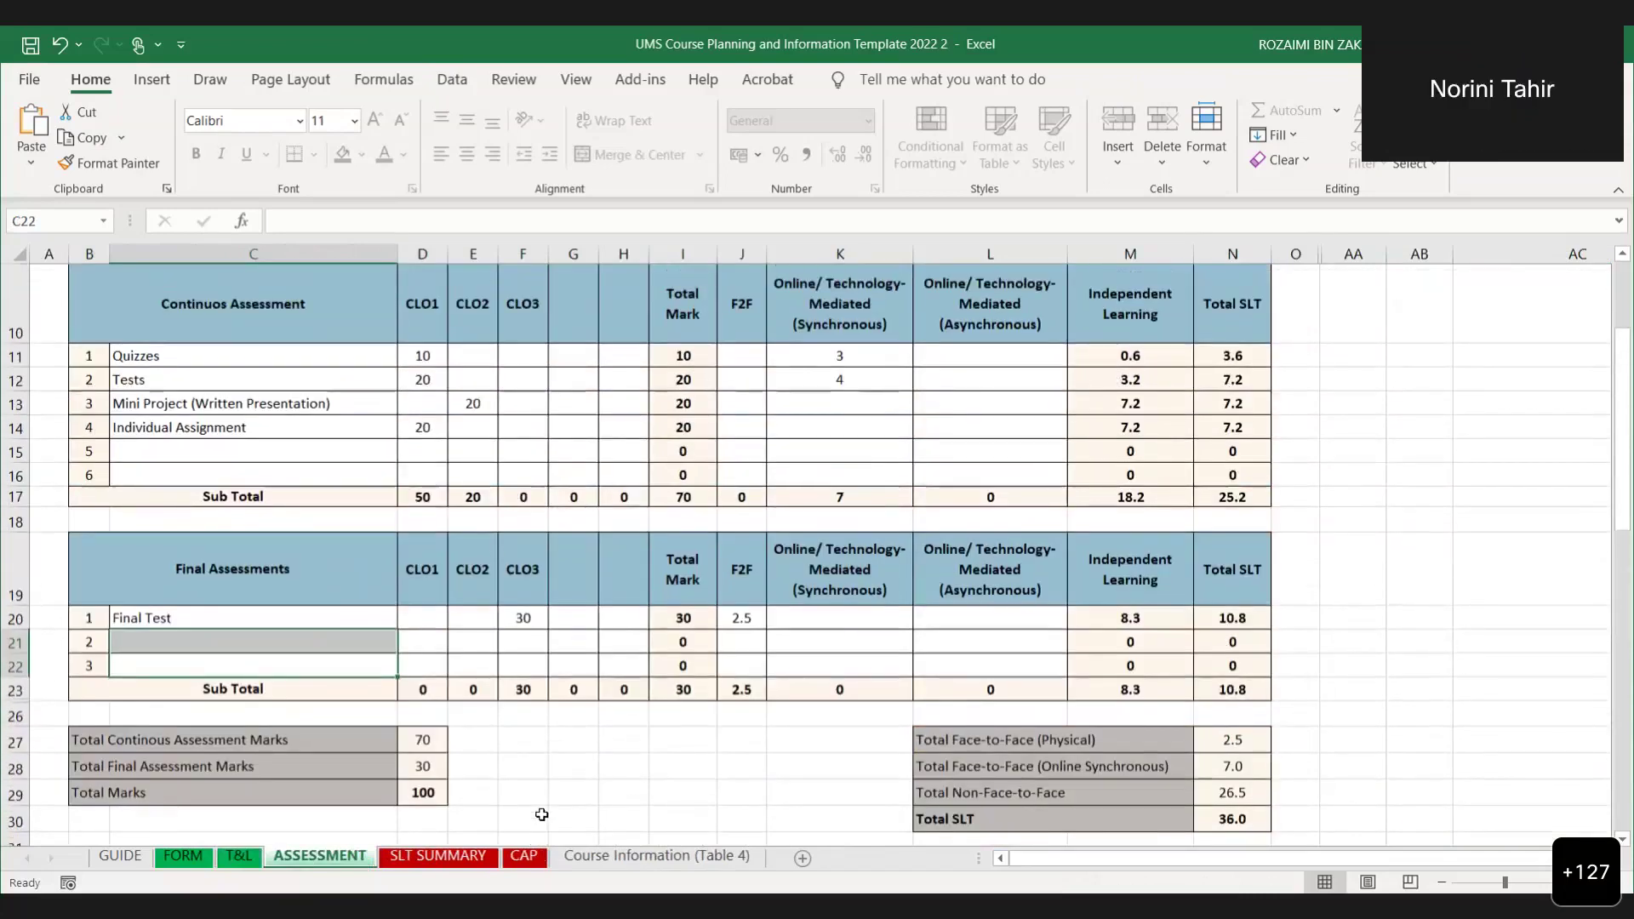
{"action": "scroll", "coordinate": [541, 815], "scroll_direction": "up", "scroll_amount": 1}
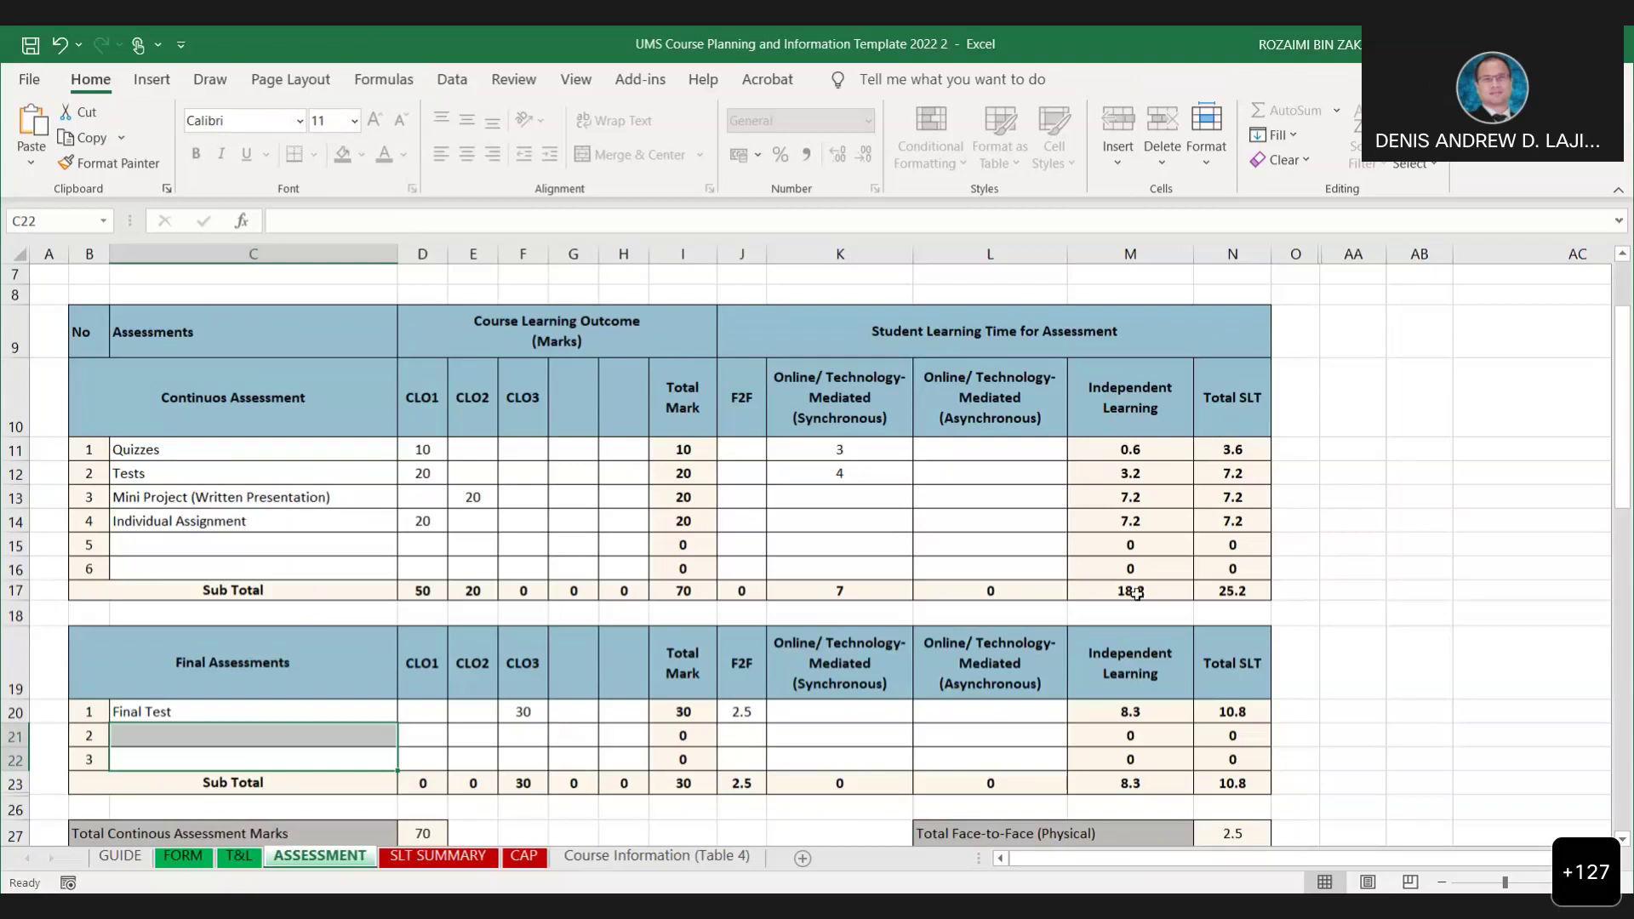
{"action": "left_click", "coordinate": [420, 454]}
{"action": "type", "text": "20"}
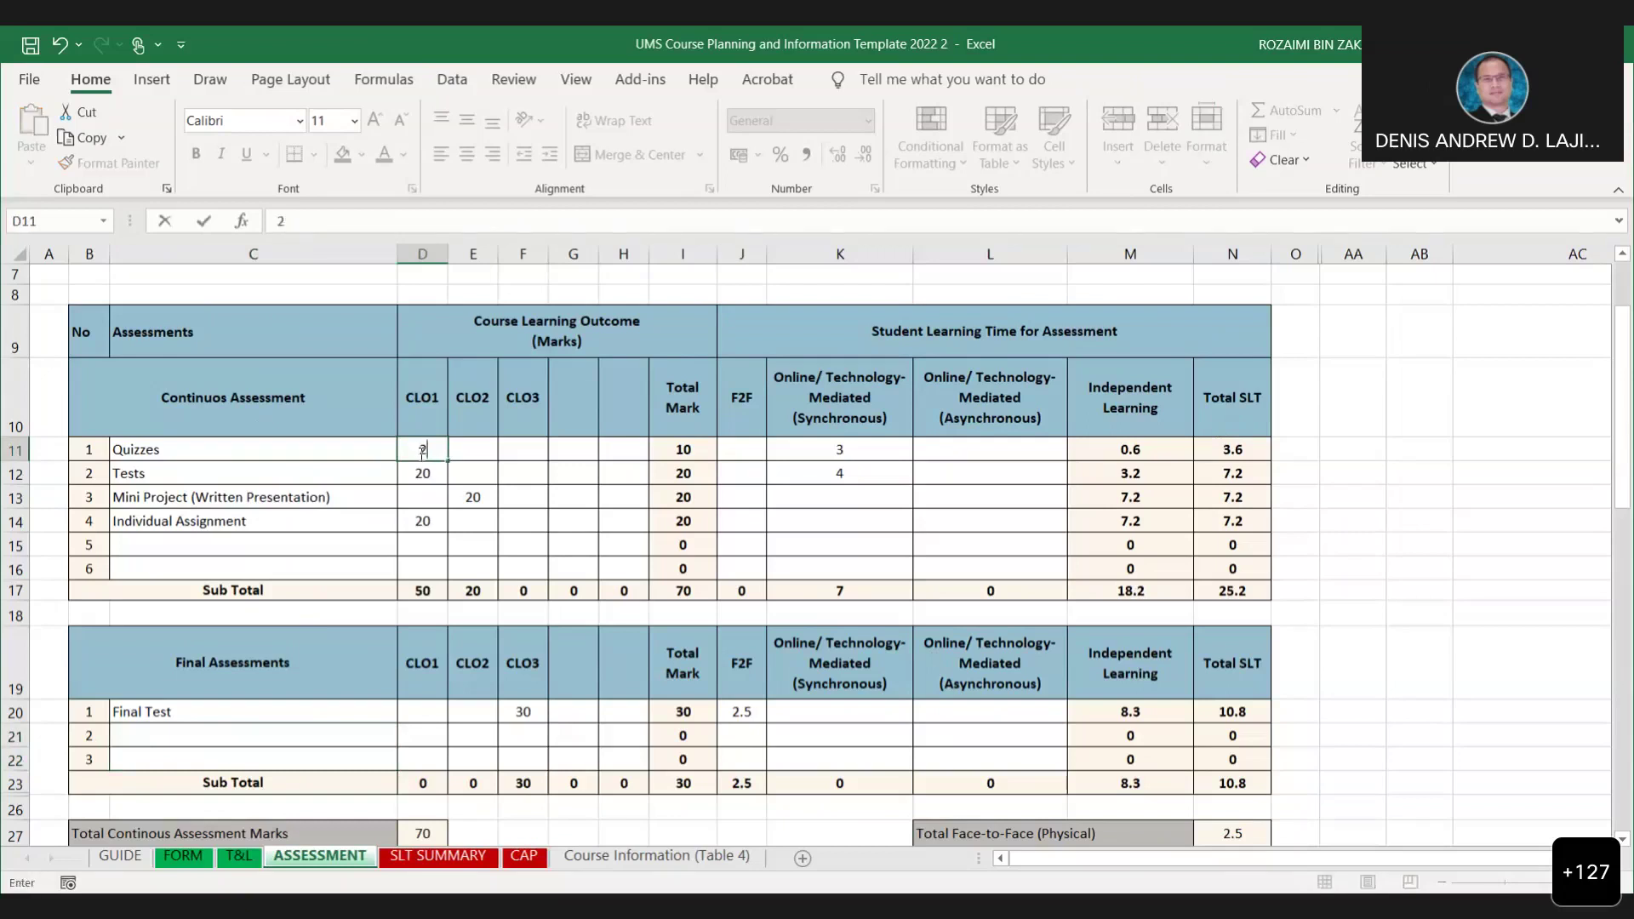
Clear the online synchronous hours for Quizzes and enter 2 face-to-face hours instead.
{"action": "left_click", "coordinate": [800, 451]}
{"action": "key", "text": "Delete"}
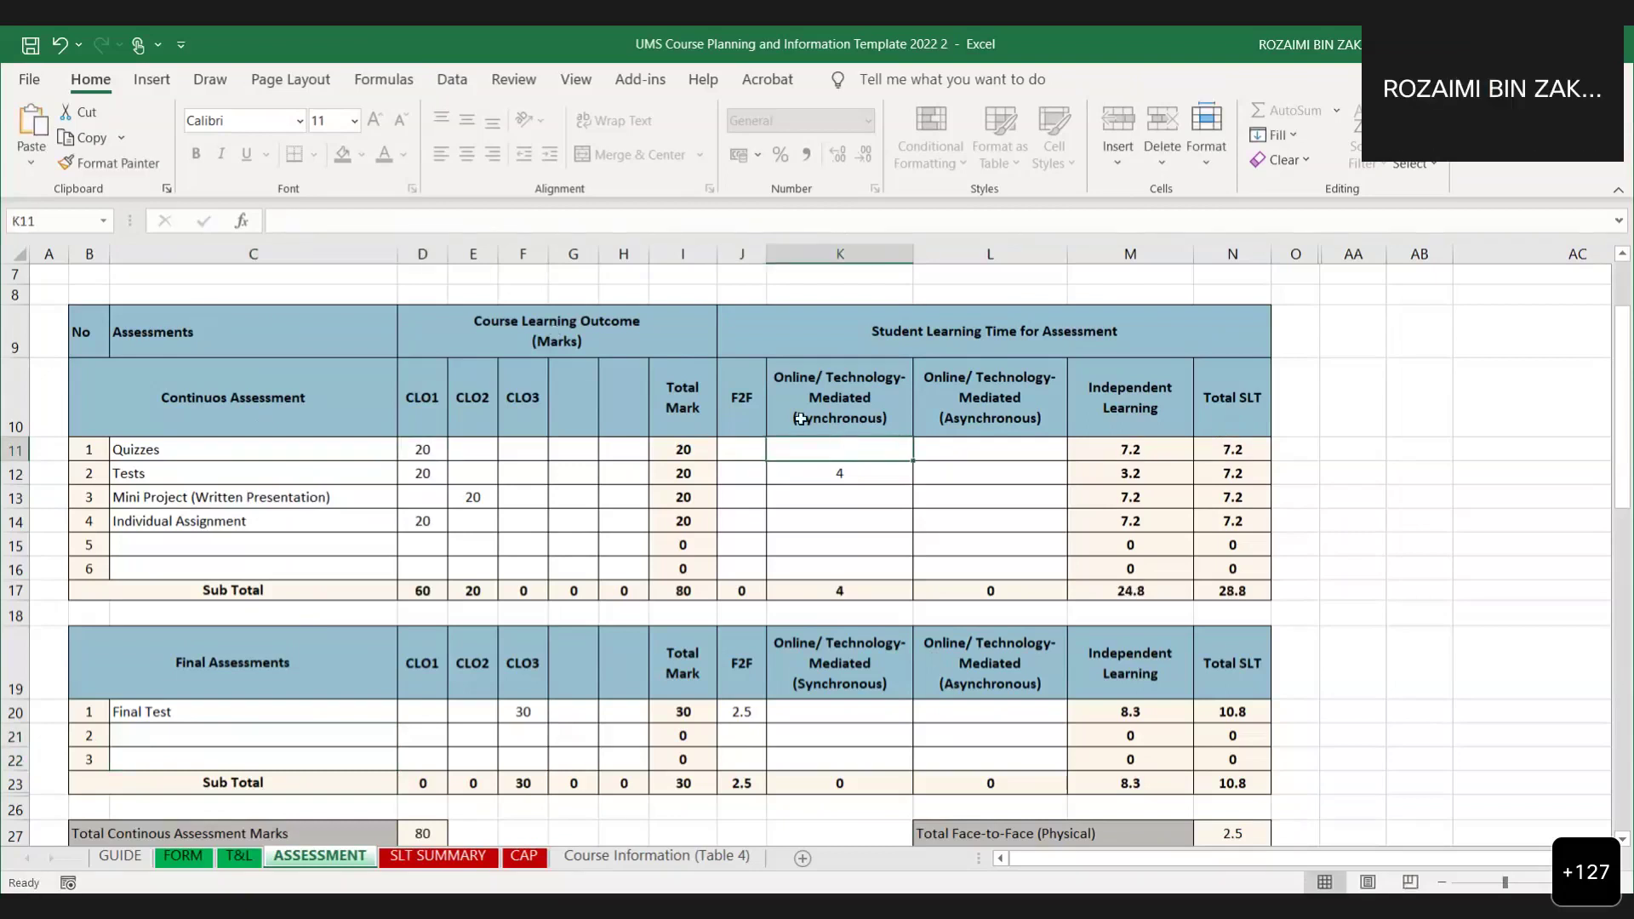
{"action": "left_click", "coordinate": [750, 446]}
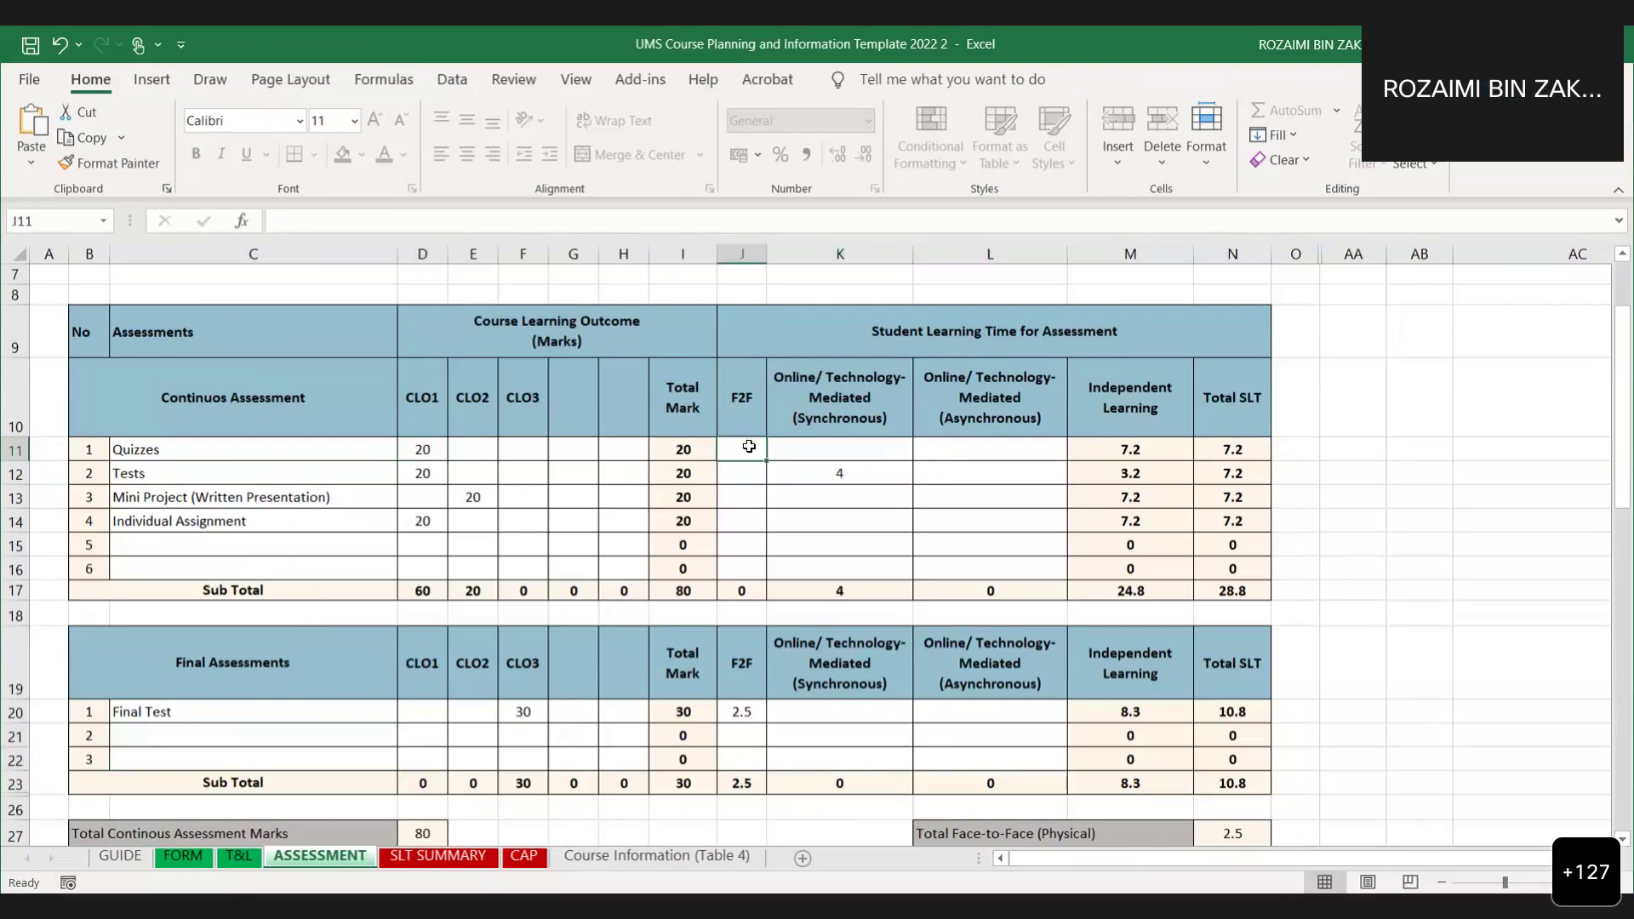
{"action": "type", "text": "2"}
{"action": "left_click", "coordinate": [787, 519]}
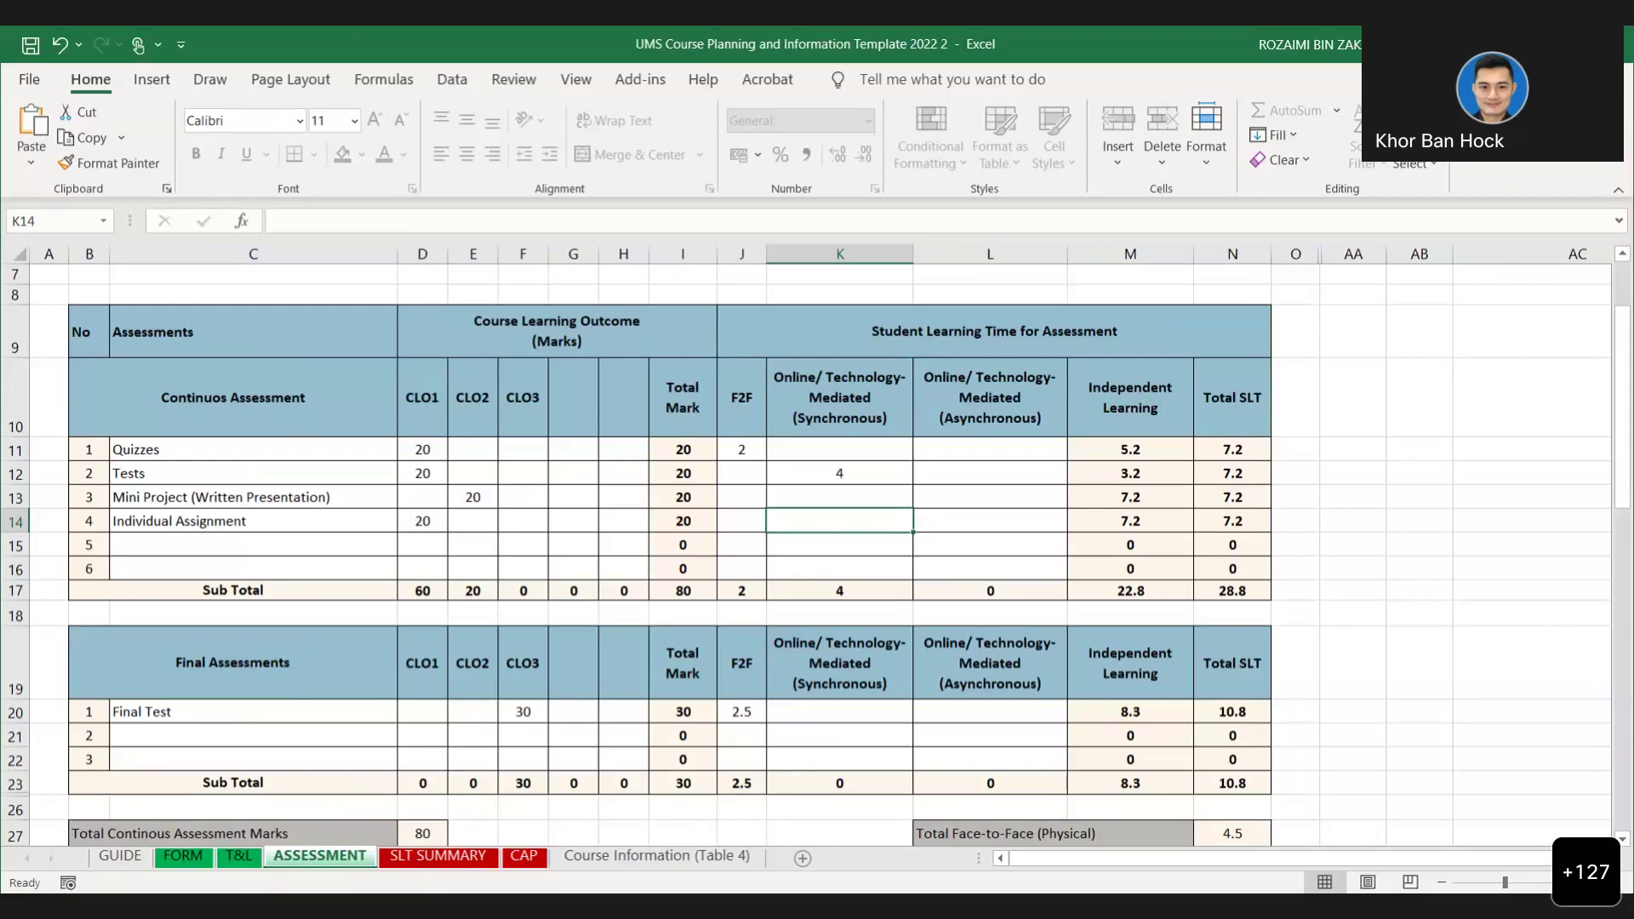
{"action": "left_click", "coordinate": [486, 495]}
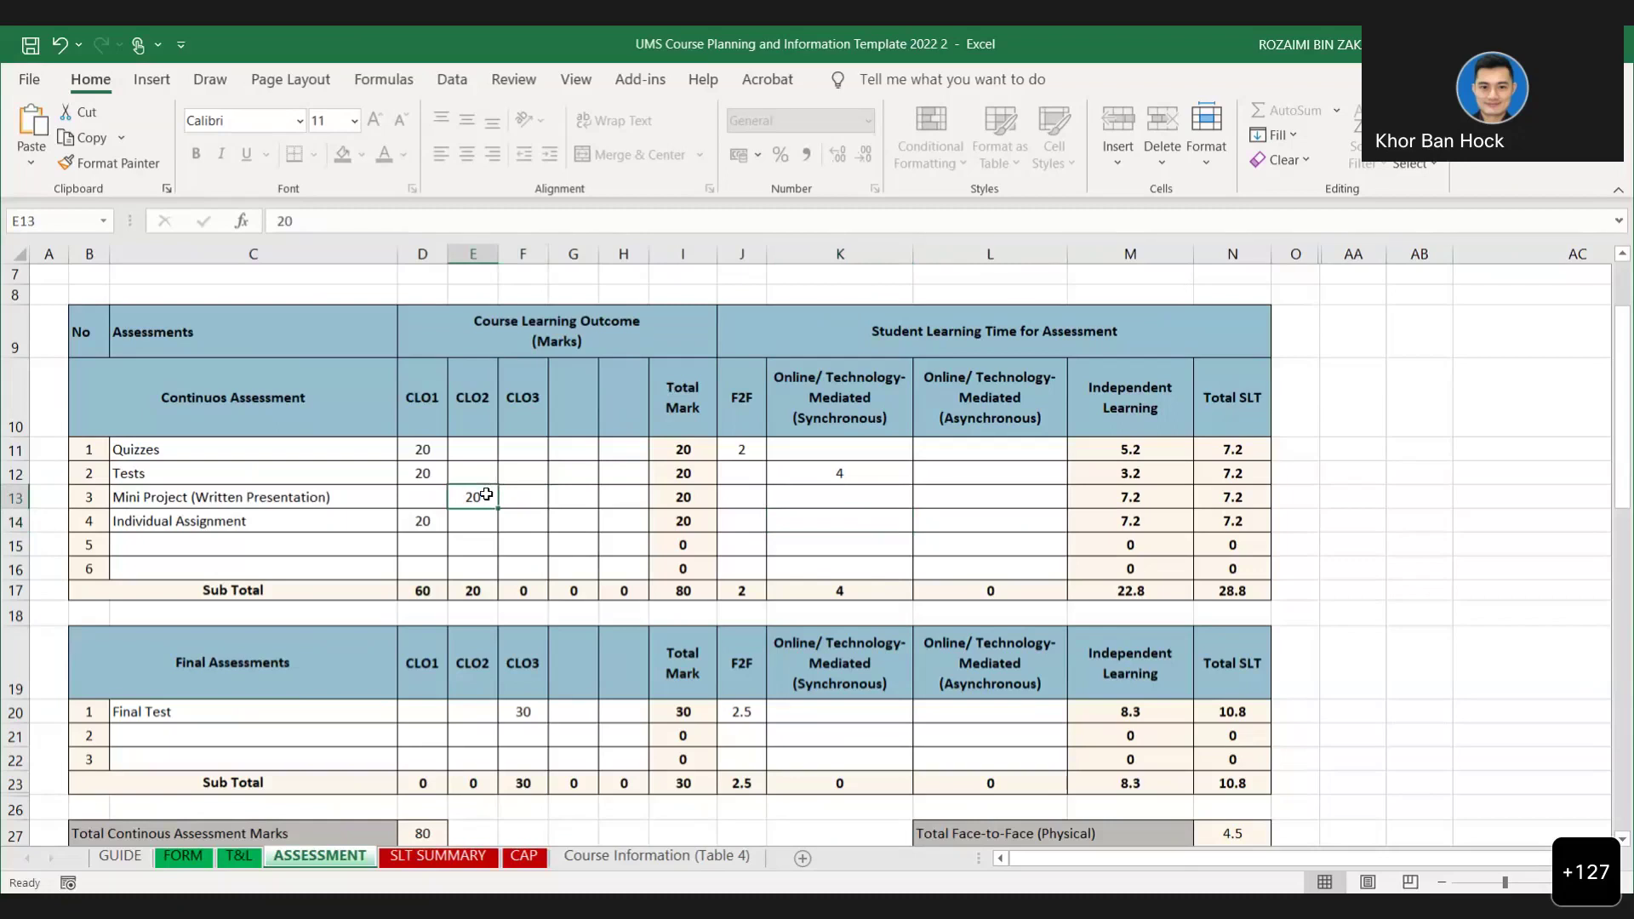
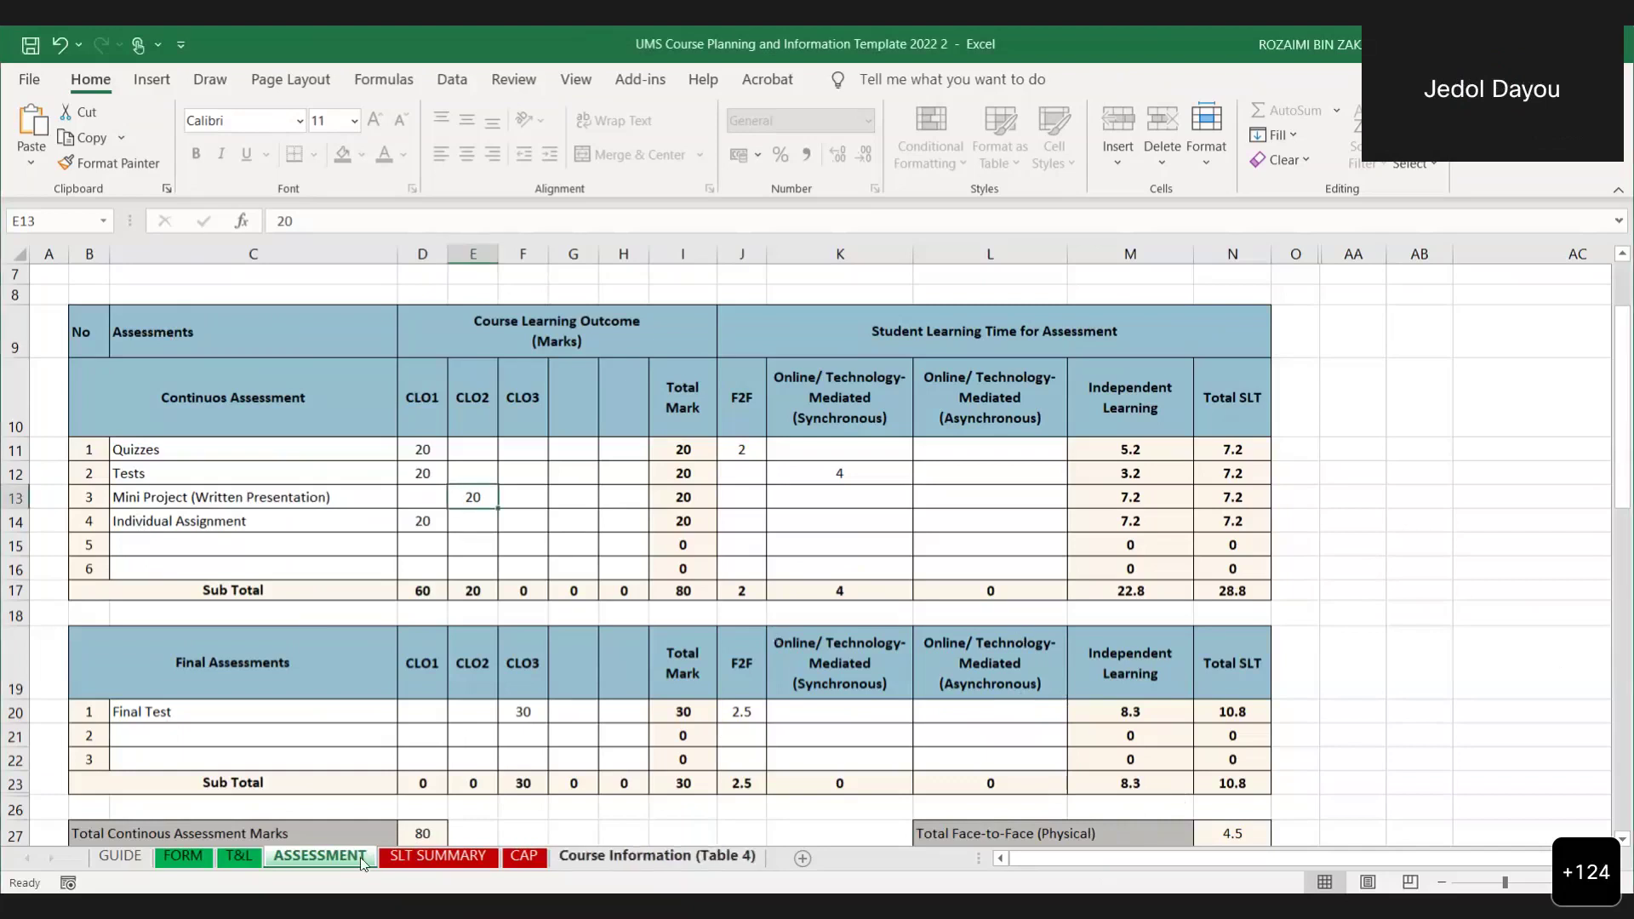
Read the GUIDE sheet's instructions, and check the course name, course code and credit hours on the FORM sheet.
{"action": "left_click", "coordinate": [128, 855]}
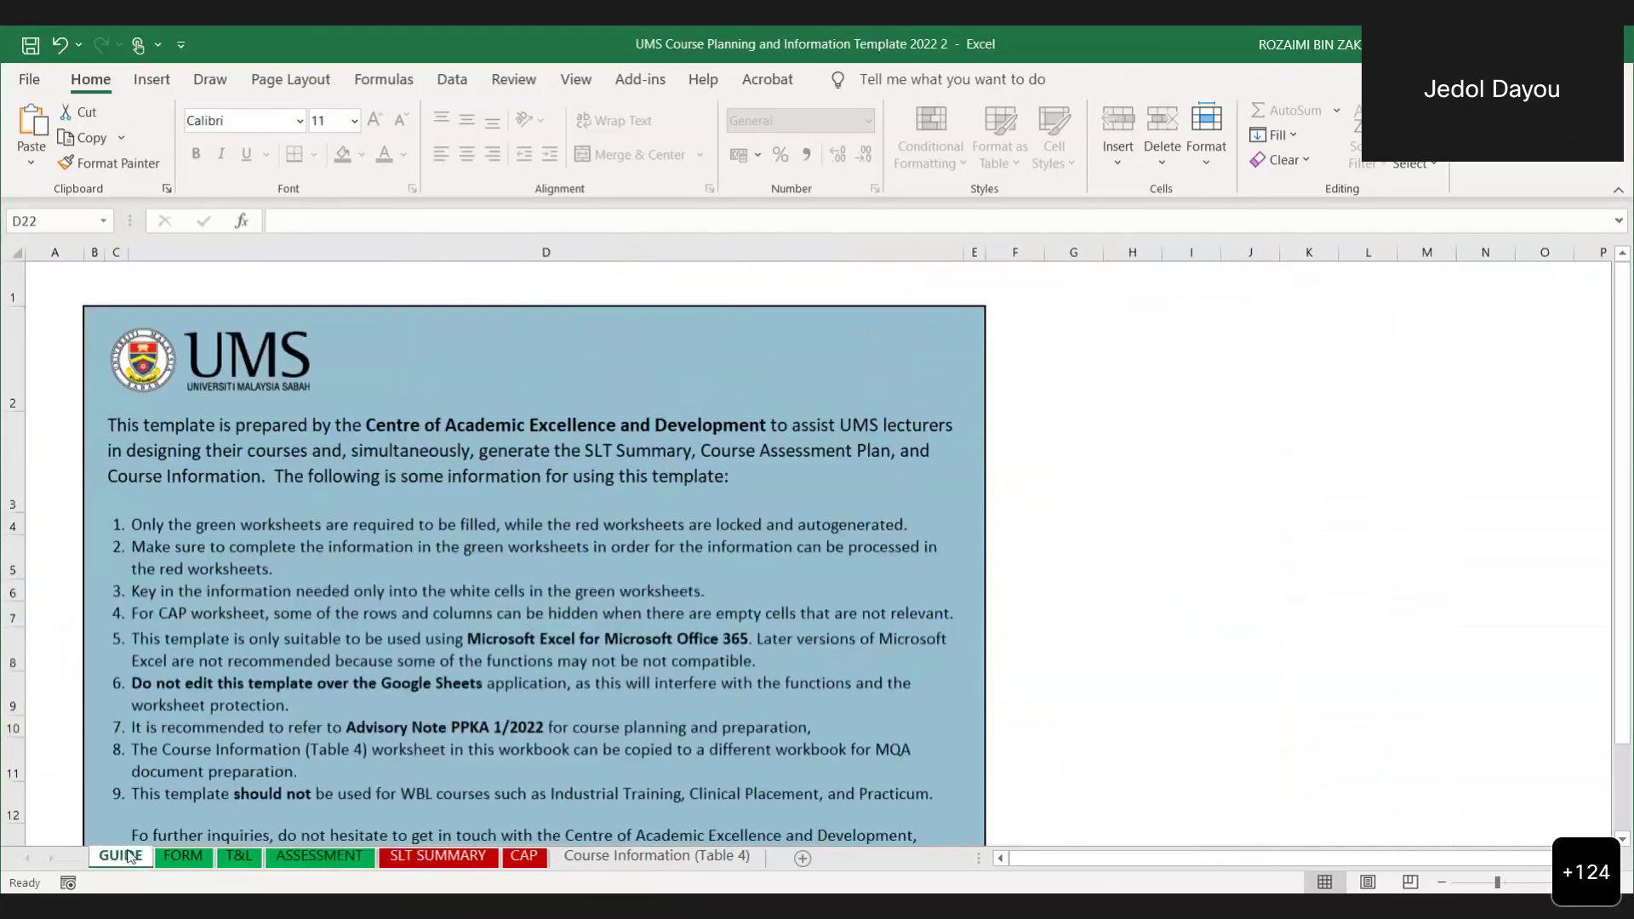
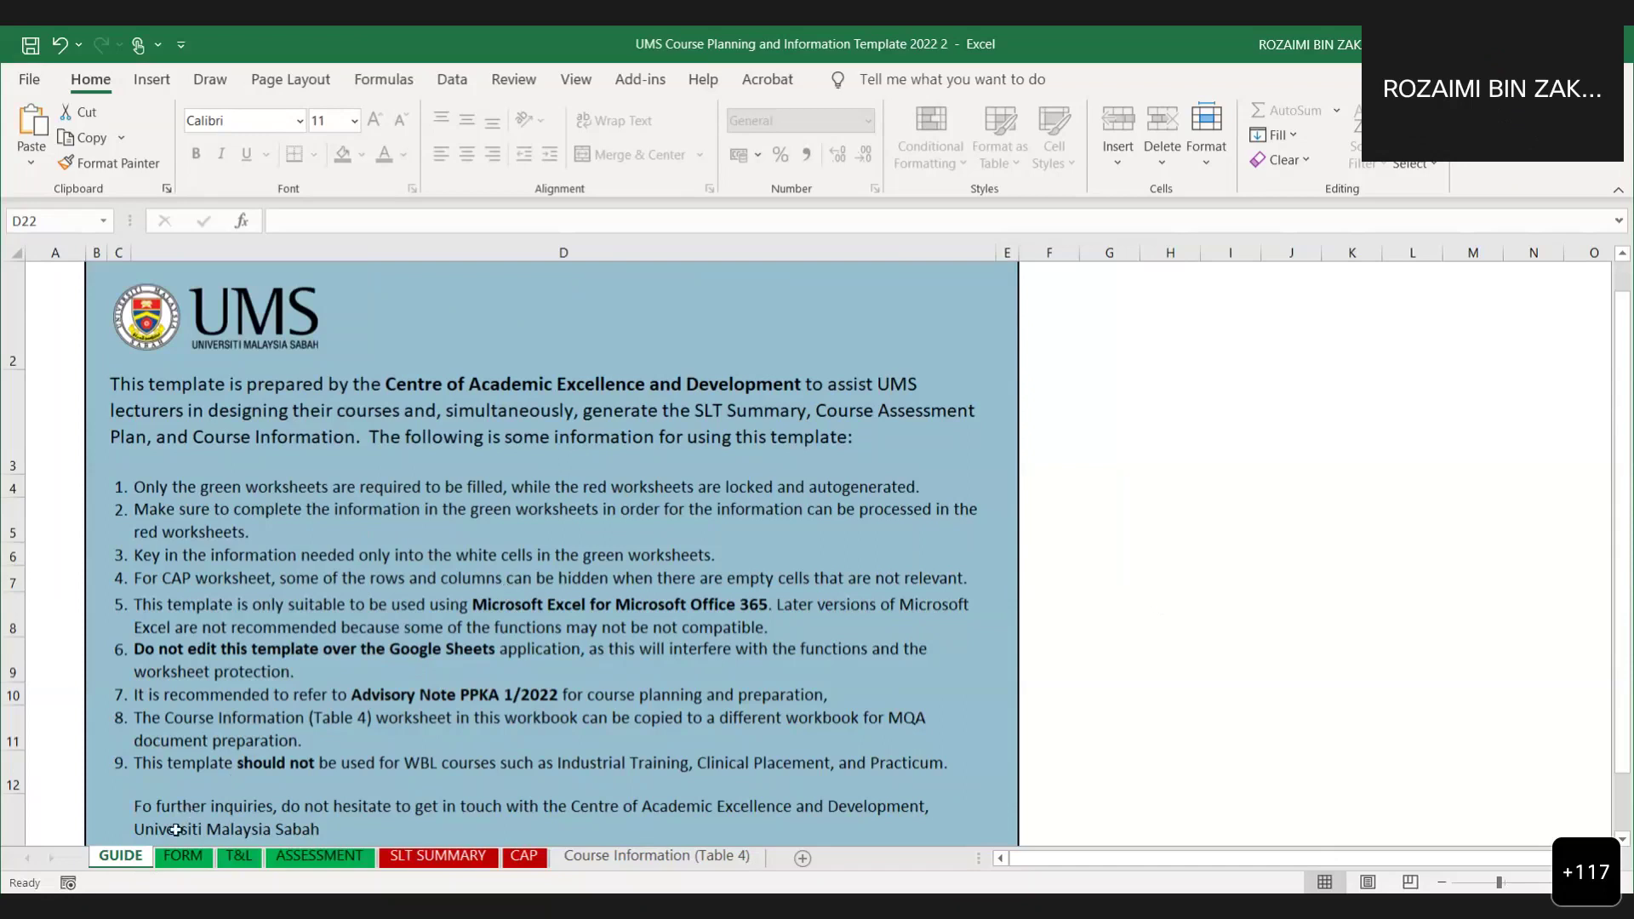
{"action": "left_click", "coordinate": [183, 855]}
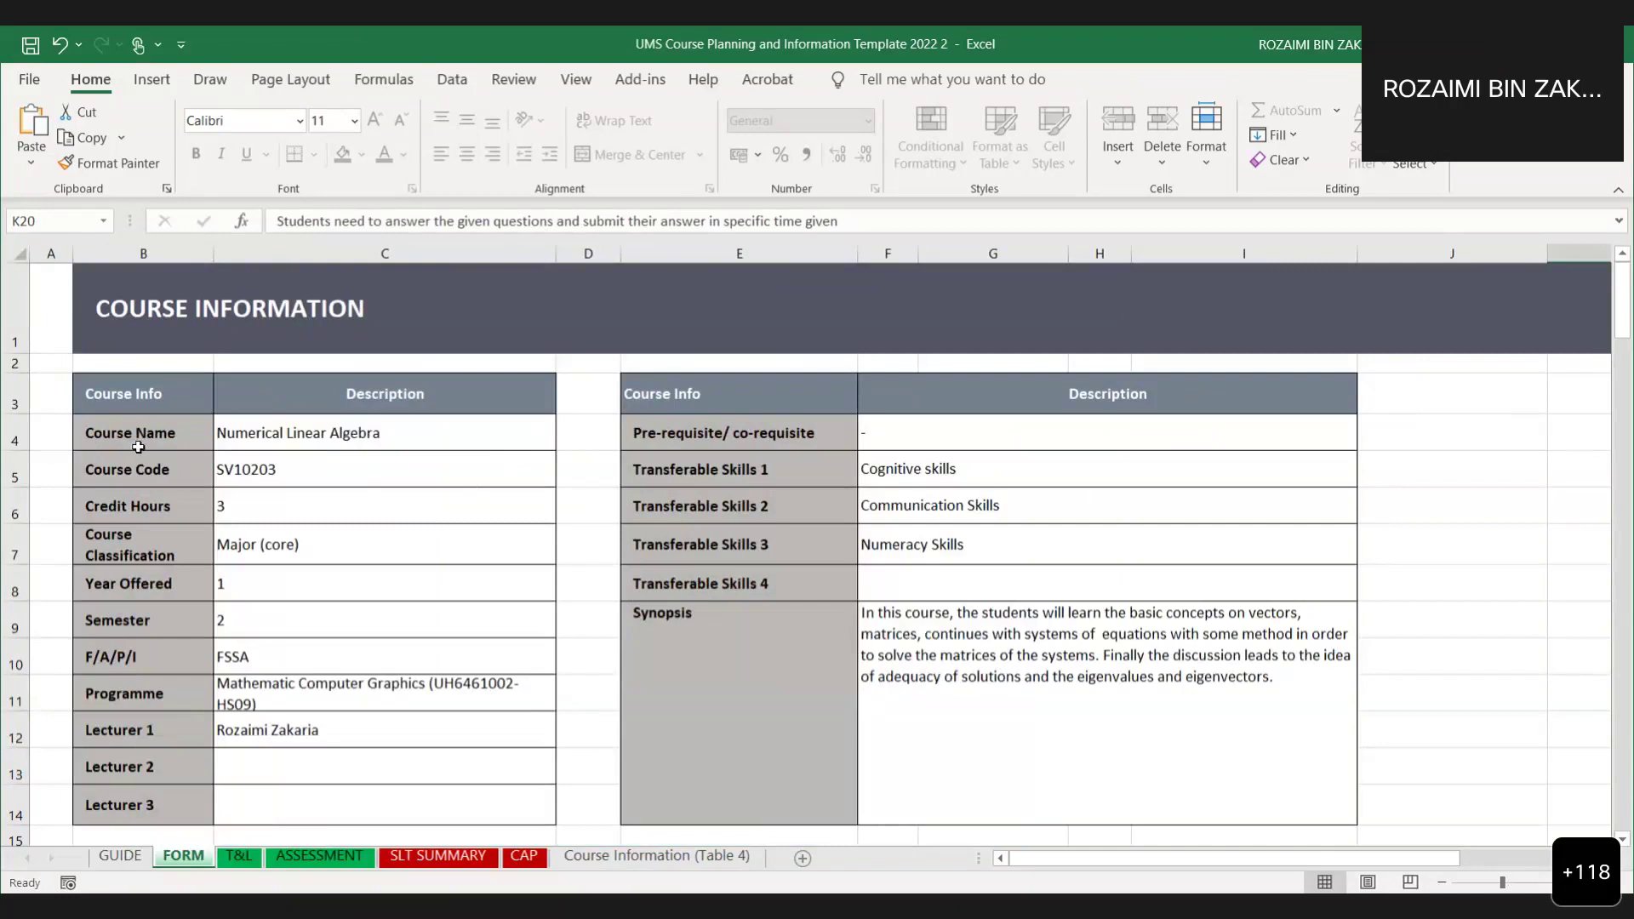
{"action": "left_click", "coordinate": [450, 445]}
{"action": "left_click", "coordinate": [428, 468]}
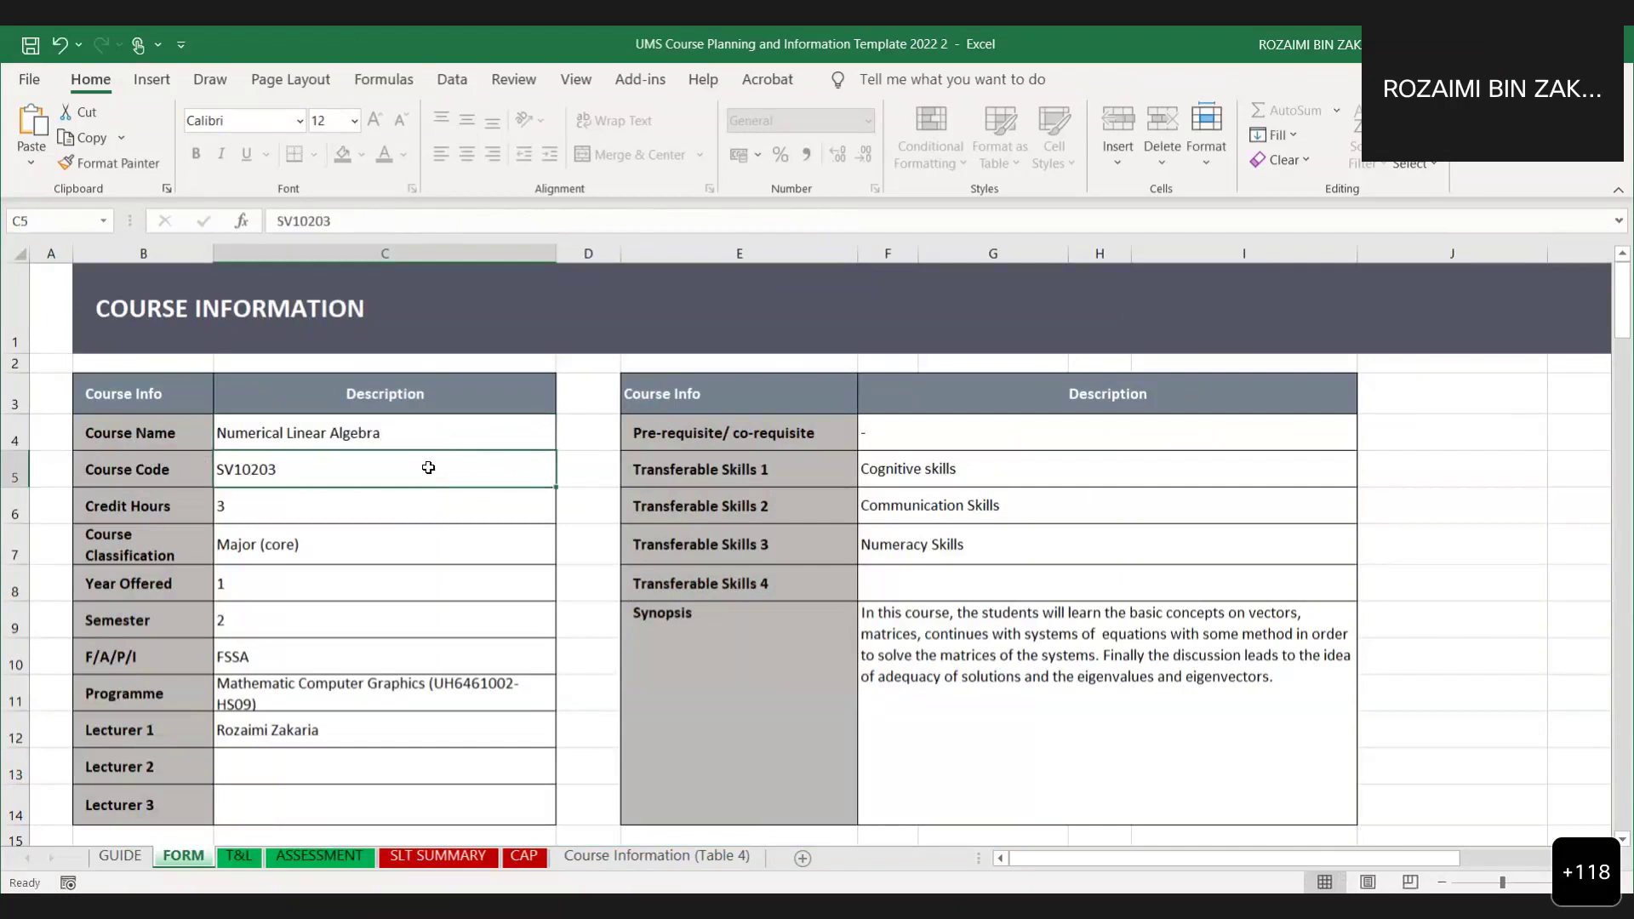
{"action": "left_click", "coordinate": [428, 433]}
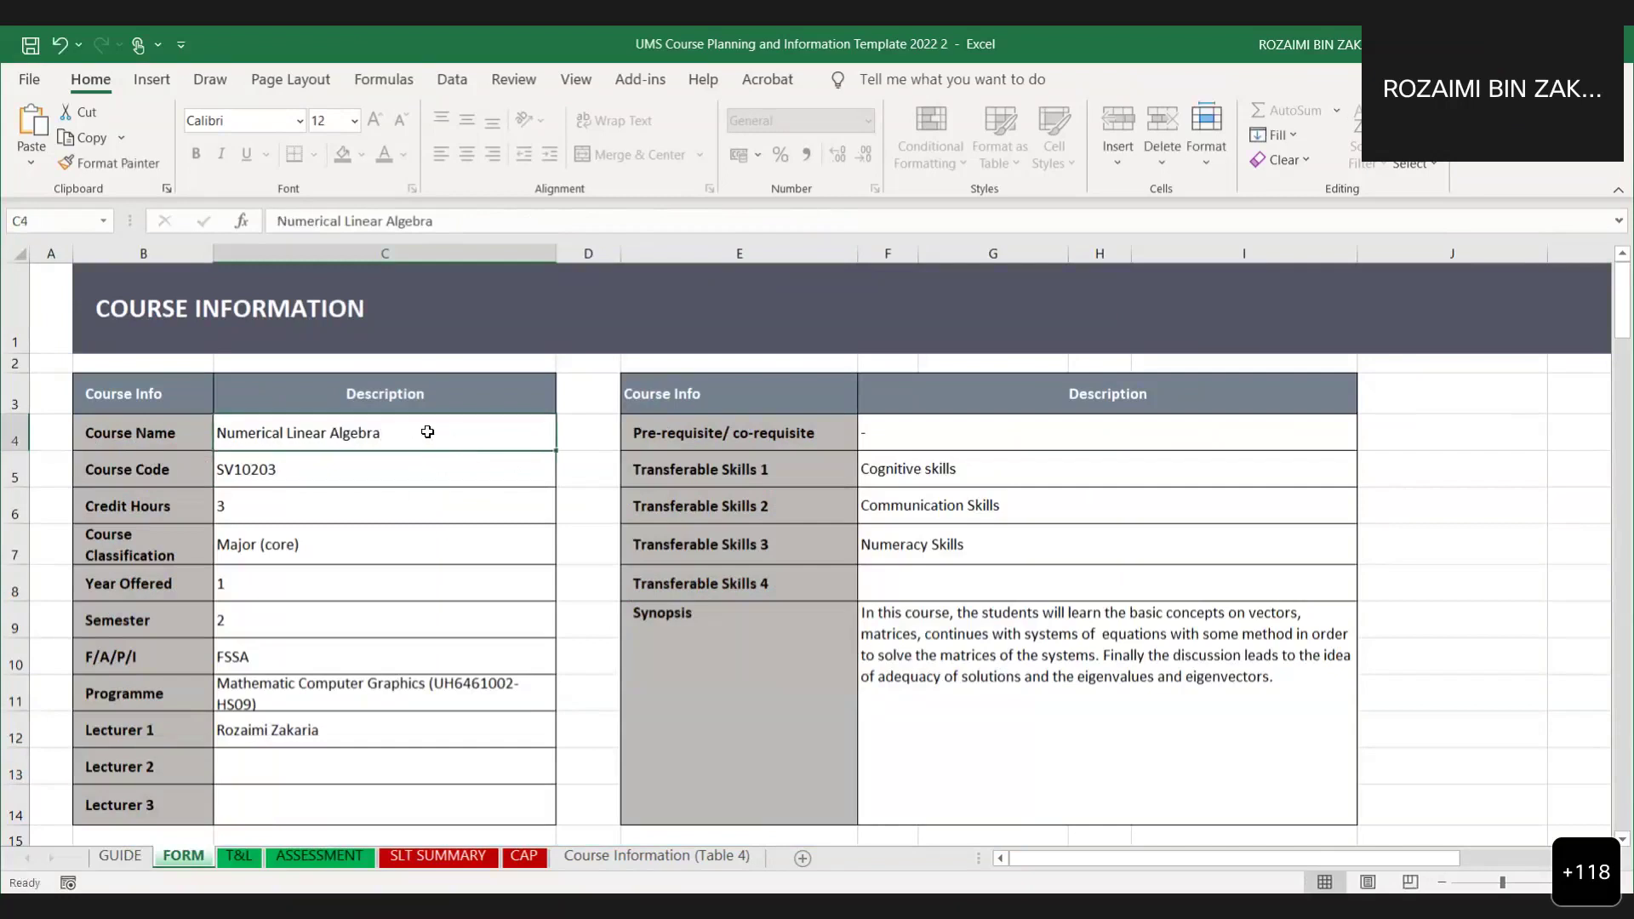
{"action": "left_click", "coordinate": [420, 475]}
{"action": "double_click", "coordinate": [420, 480]}
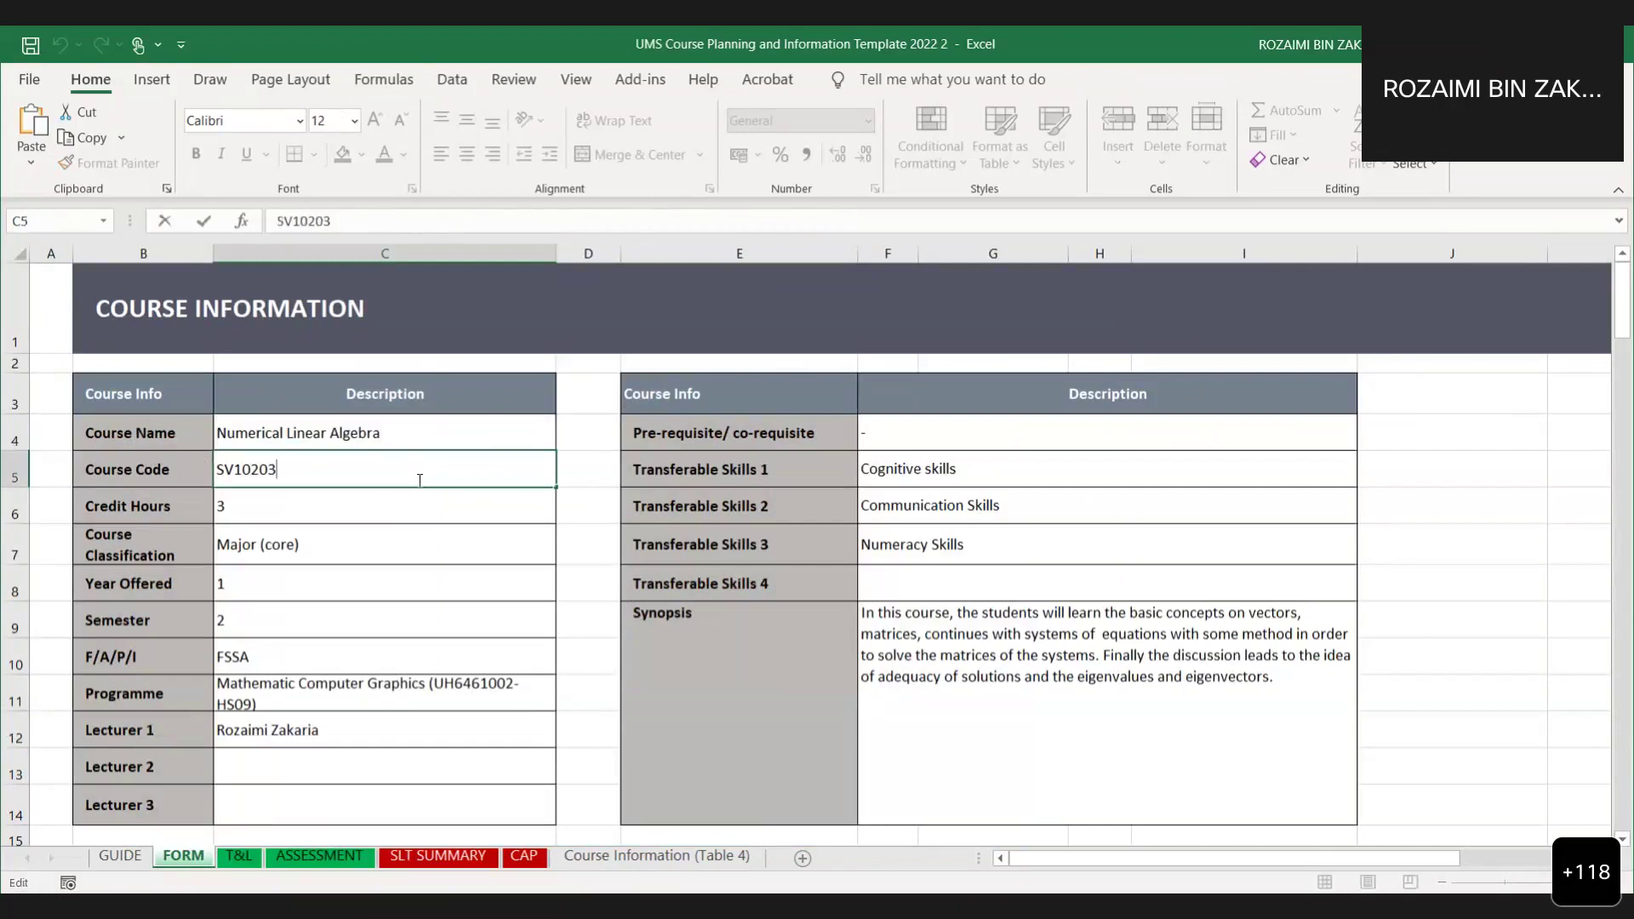
{"action": "left_click", "coordinate": [400, 511]}
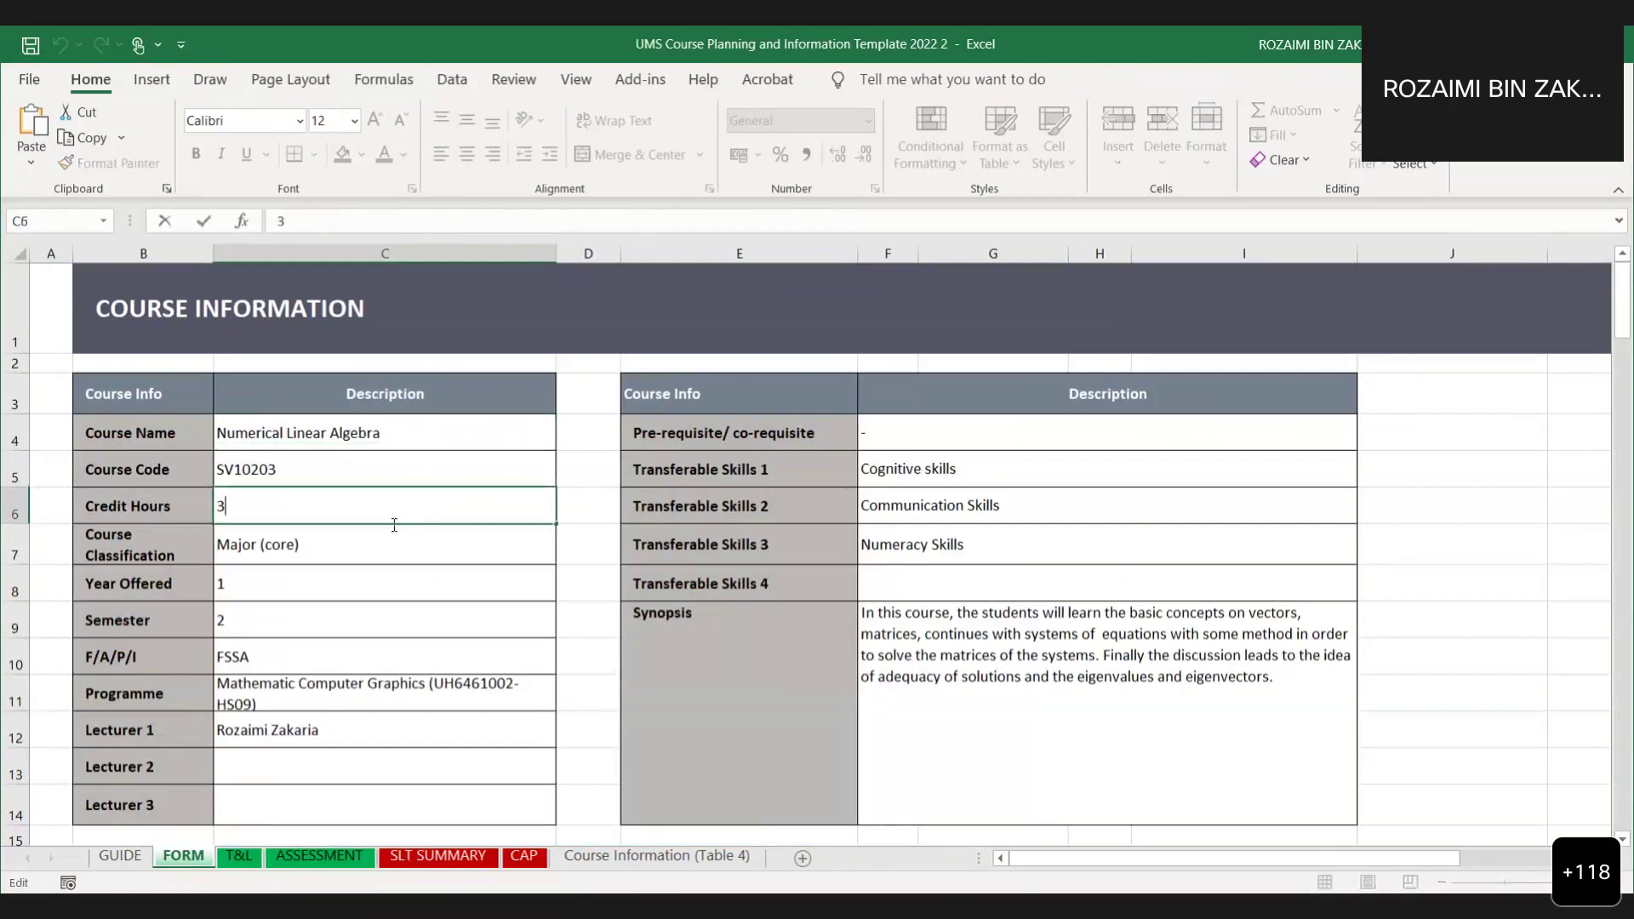
View the available Course Classification options on the FORM sheet, keeping Major (core) selected.
{"action": "left_click", "coordinate": [386, 547]}
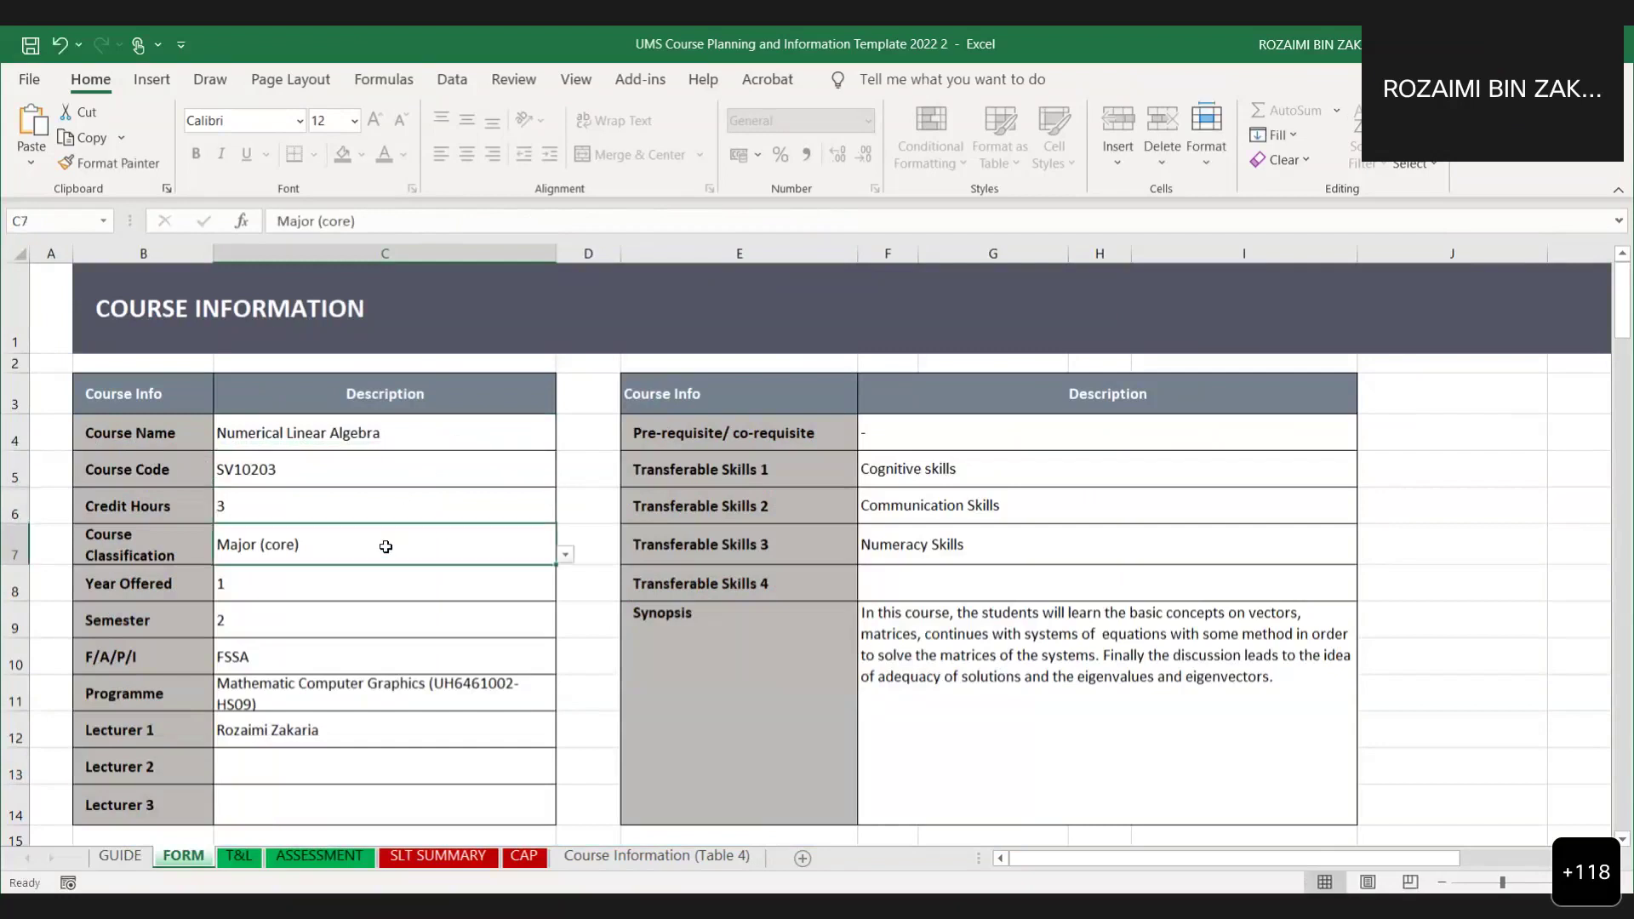
{"action": "left_click", "coordinate": [564, 555]}
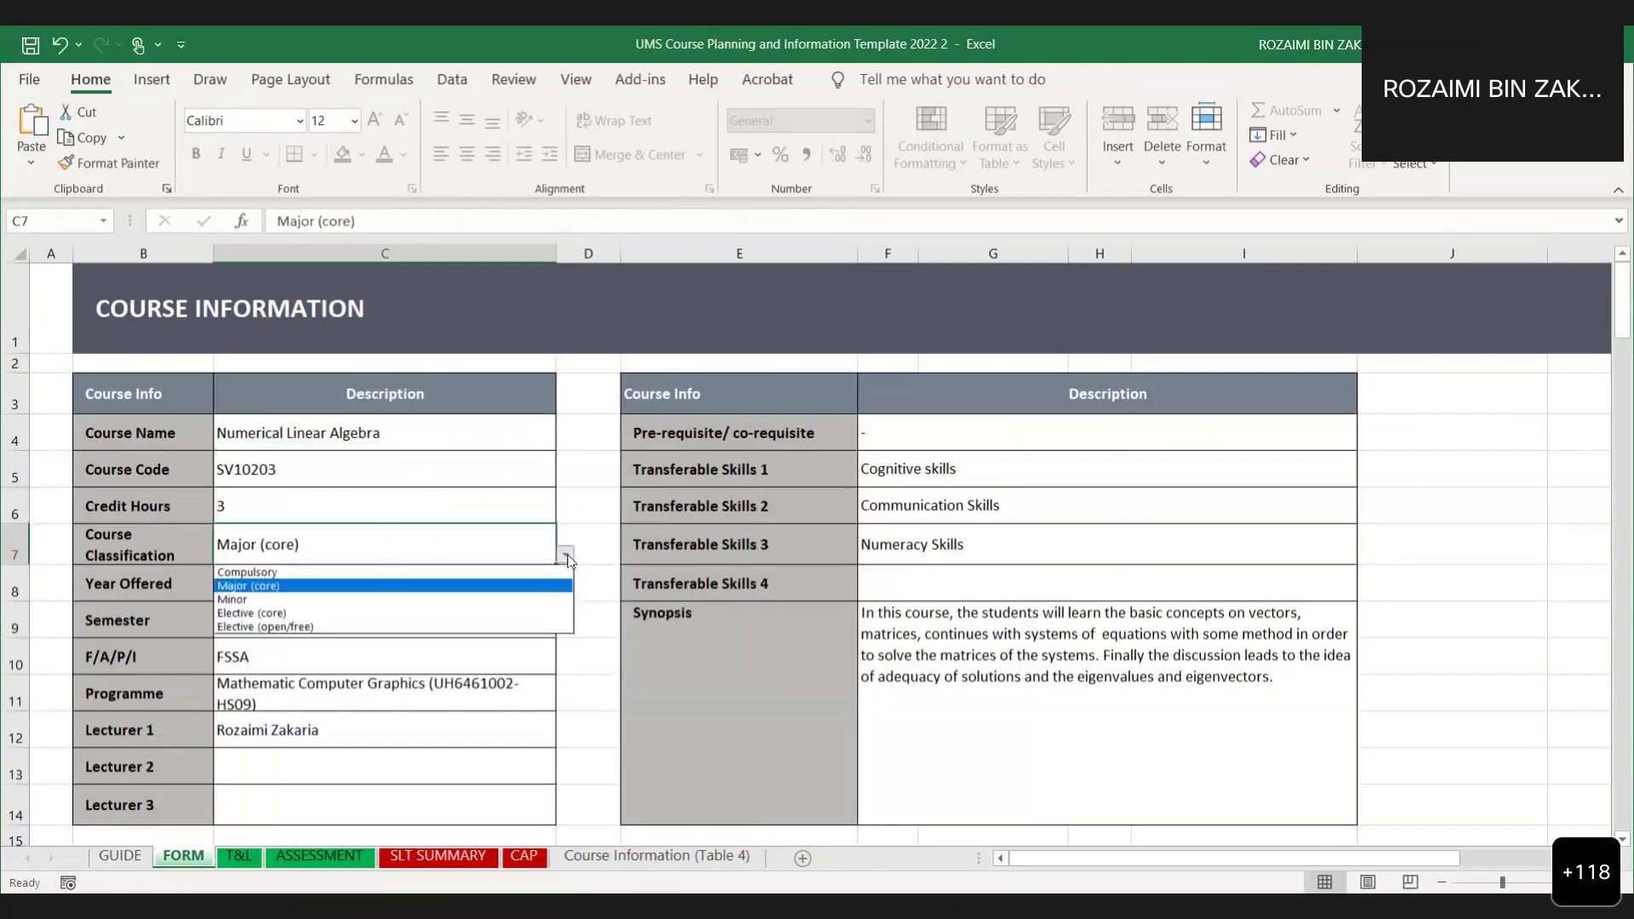
{"action": "left_click", "coordinate": [521, 552]}
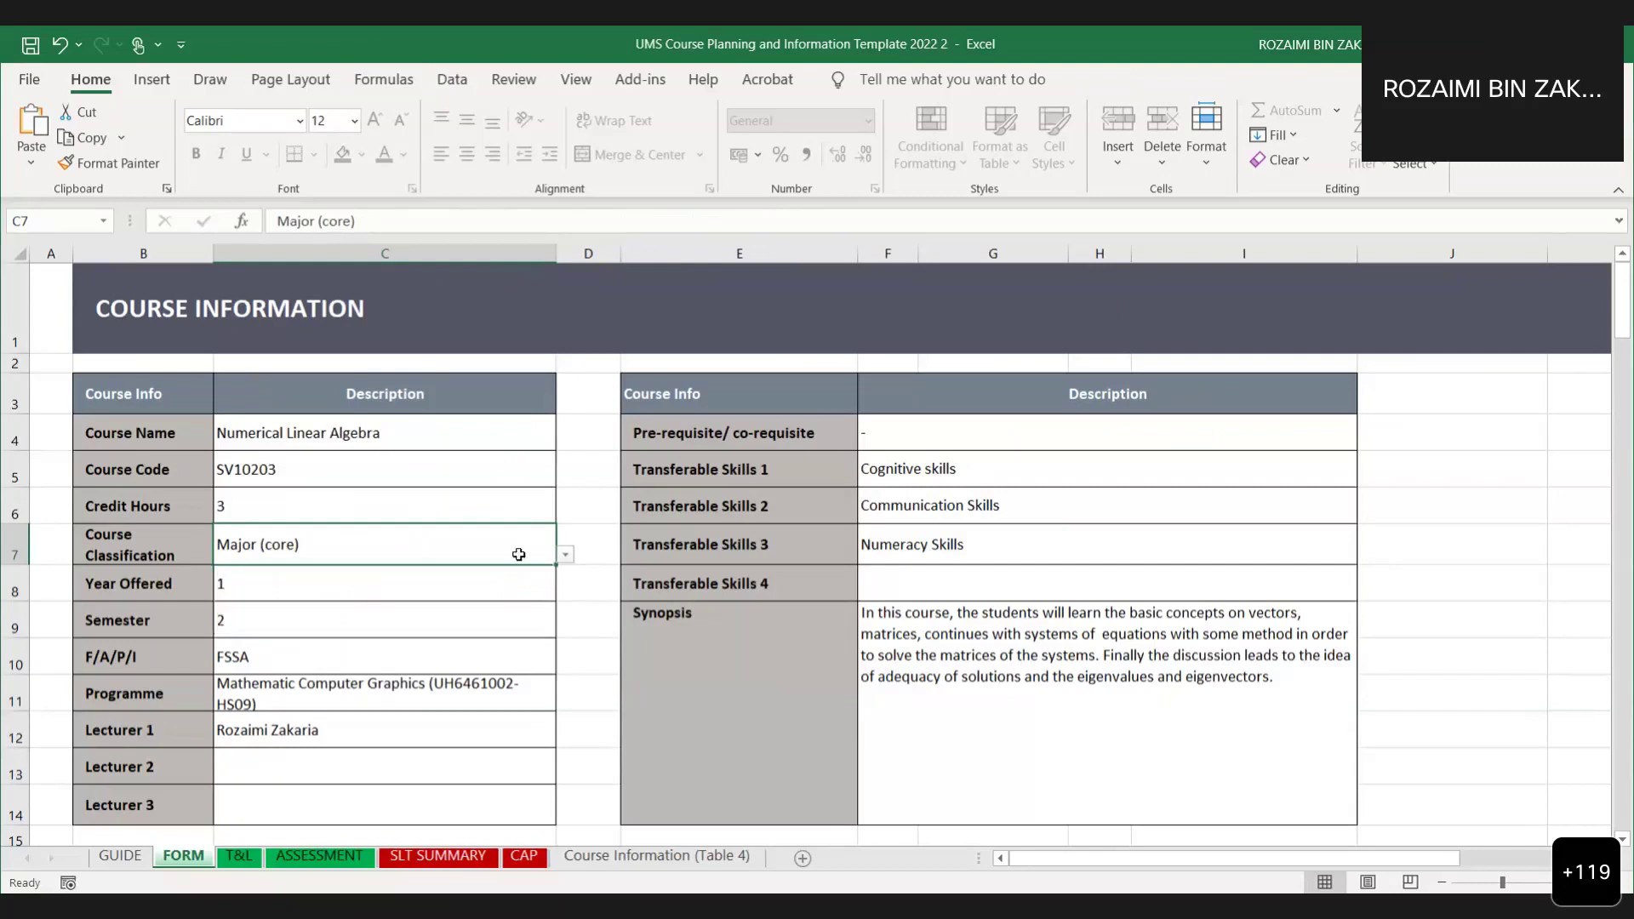
View the available Year Offered and Semester options on the FORM sheet, keeping the current selections.
{"action": "left_click", "coordinate": [480, 585]}
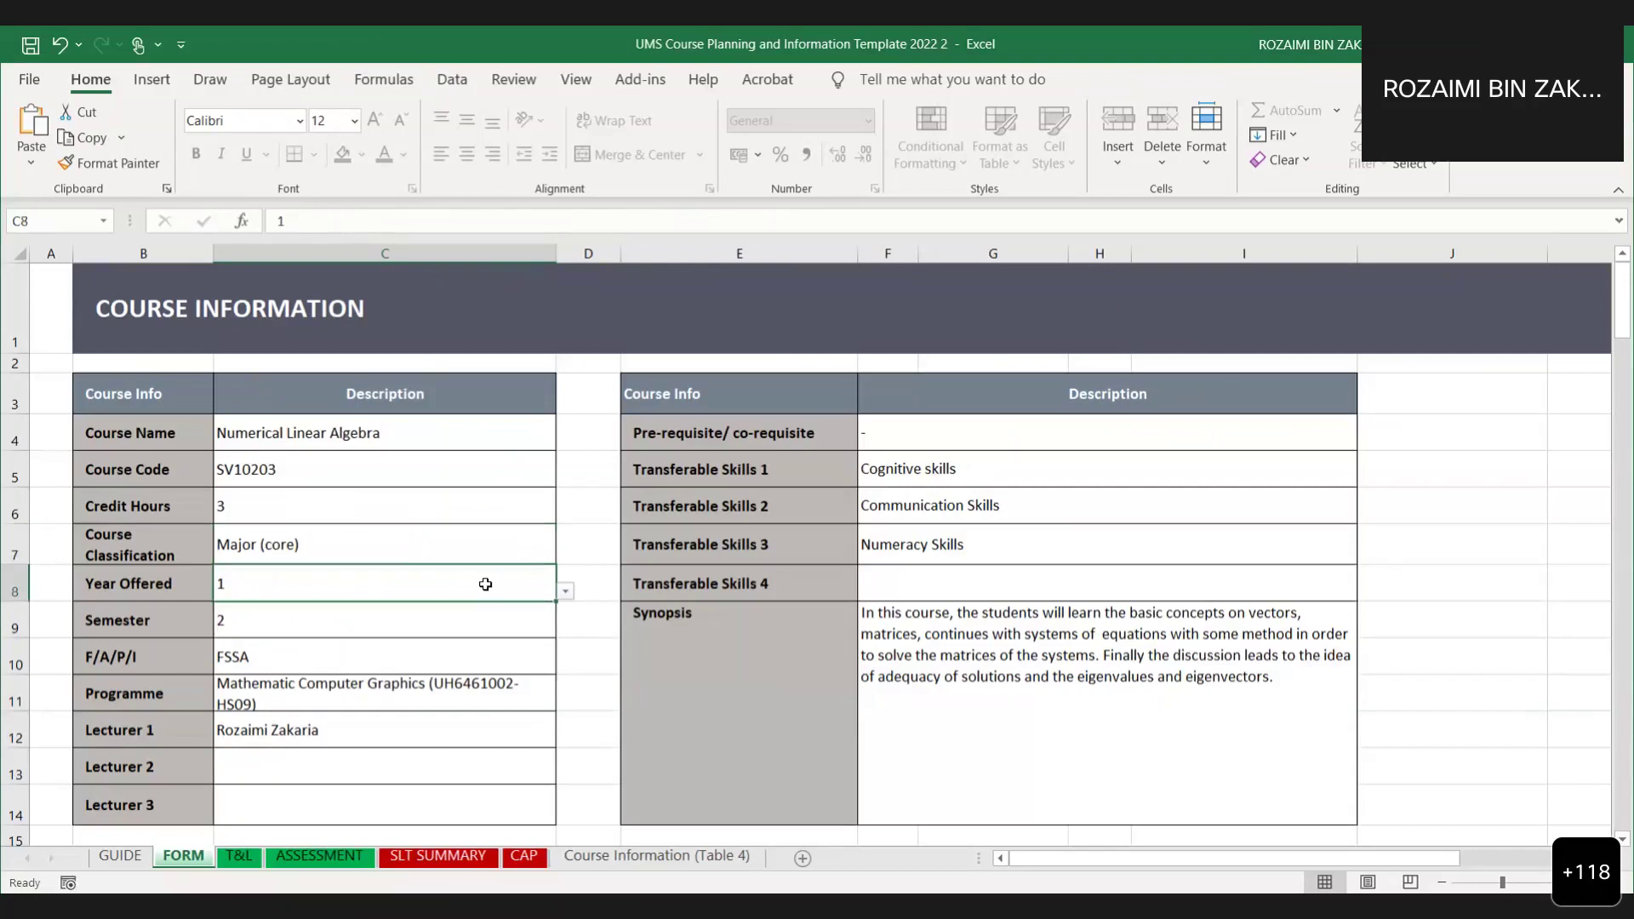
{"action": "left_click", "coordinate": [567, 591]}
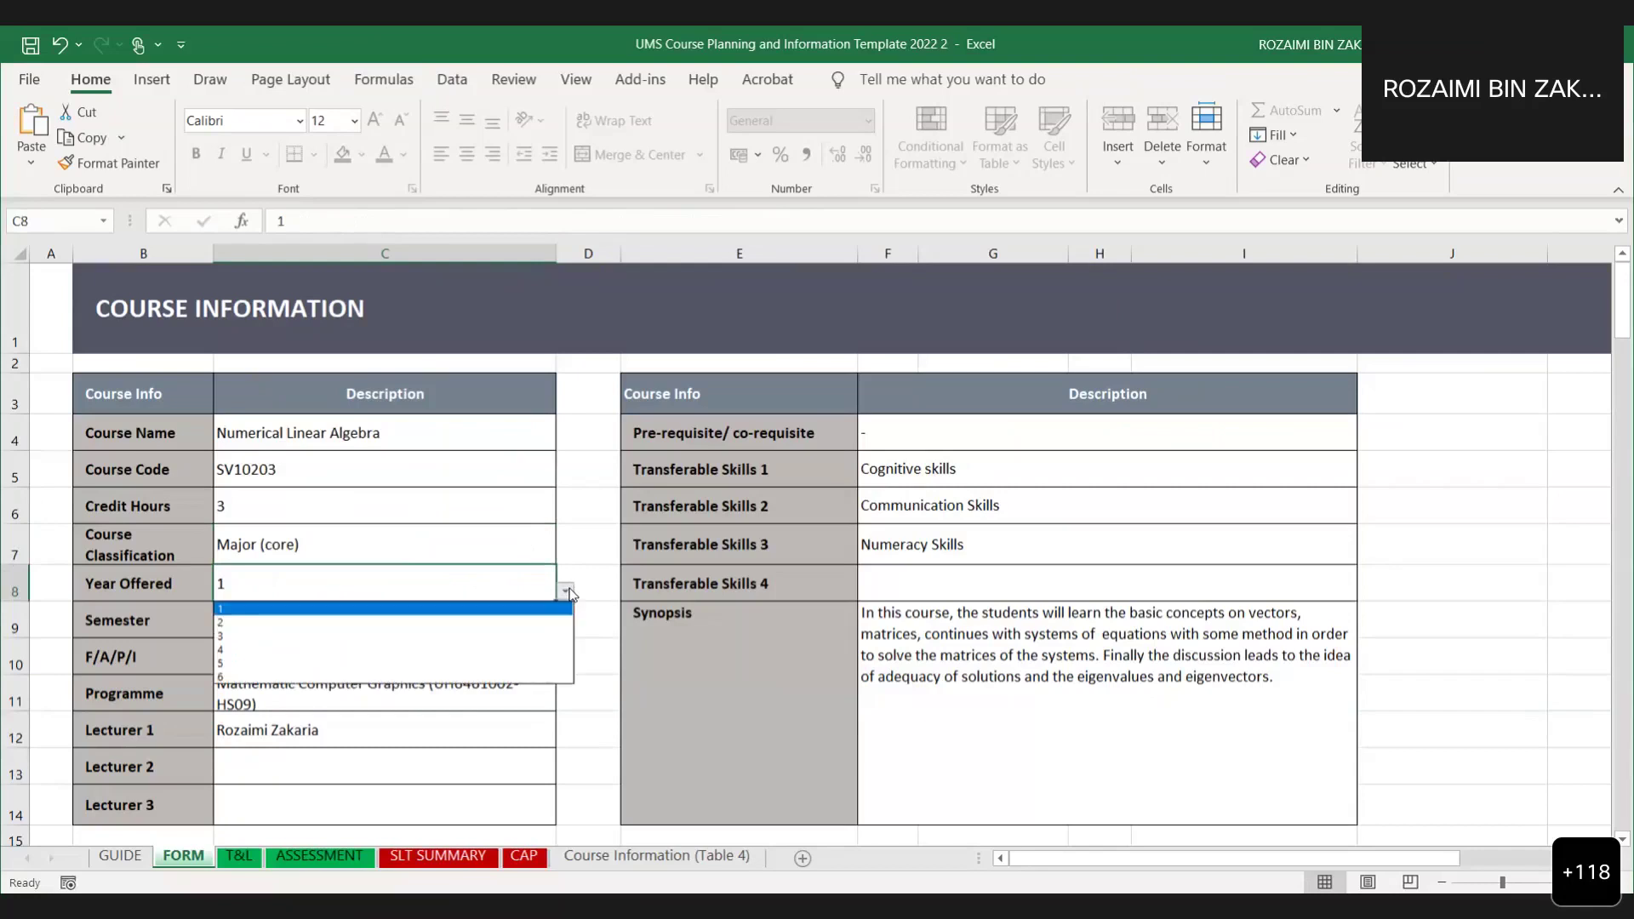
{"action": "left_click", "coordinate": [572, 593]}
{"action": "left_click", "coordinate": [545, 626]}
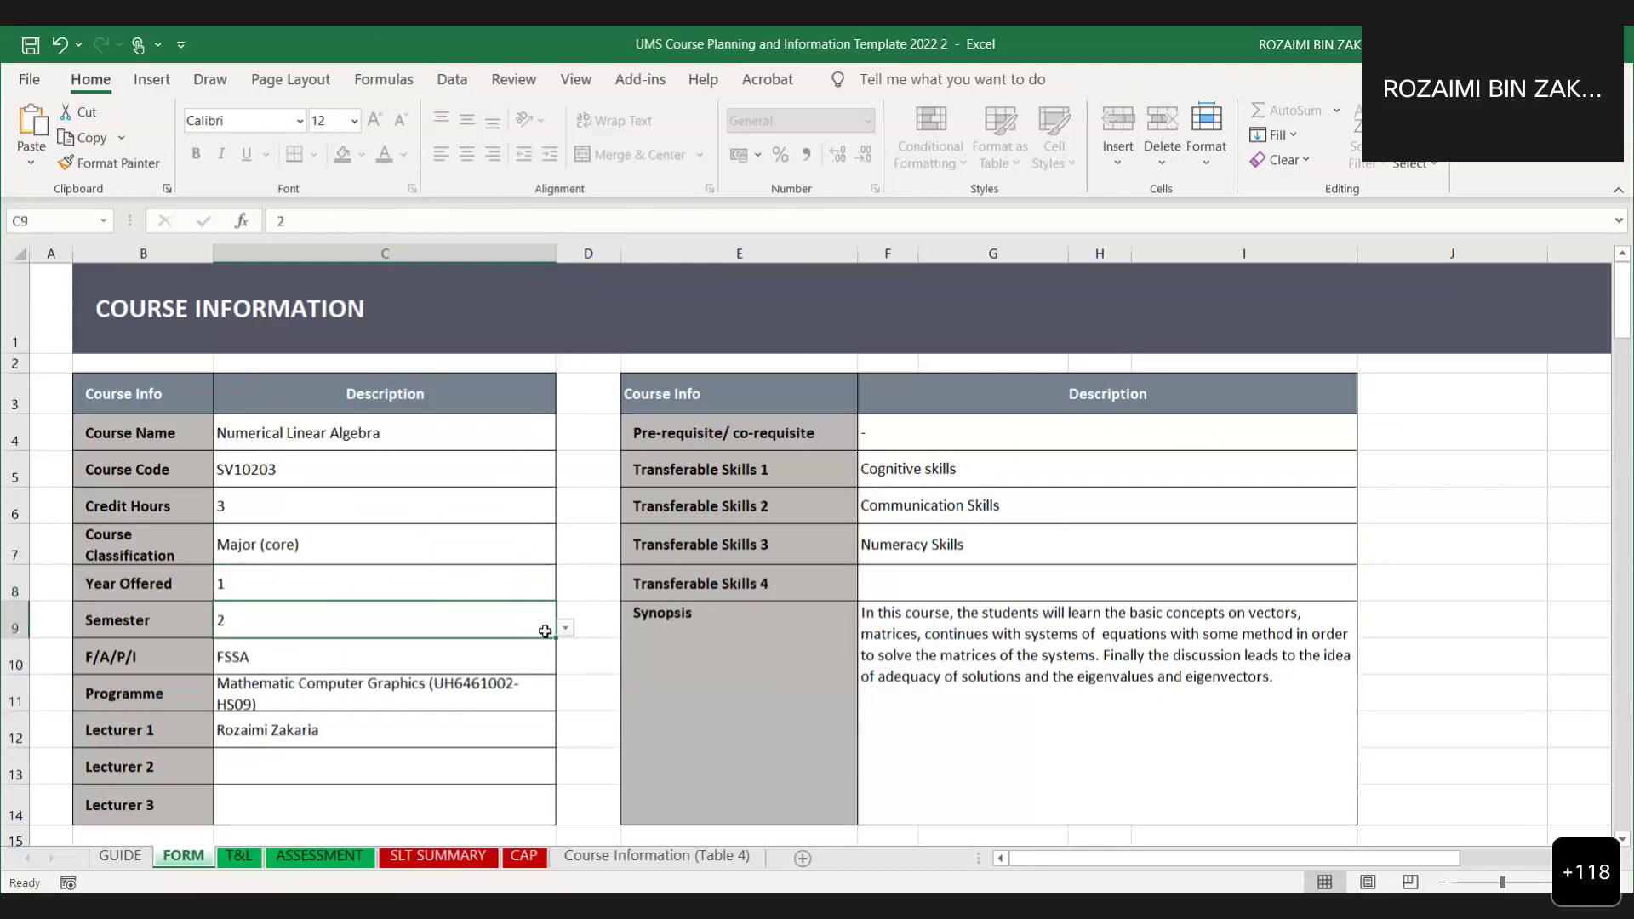
{"action": "left_click", "coordinate": [567, 631]}
{"action": "left_click", "coordinate": [567, 632]}
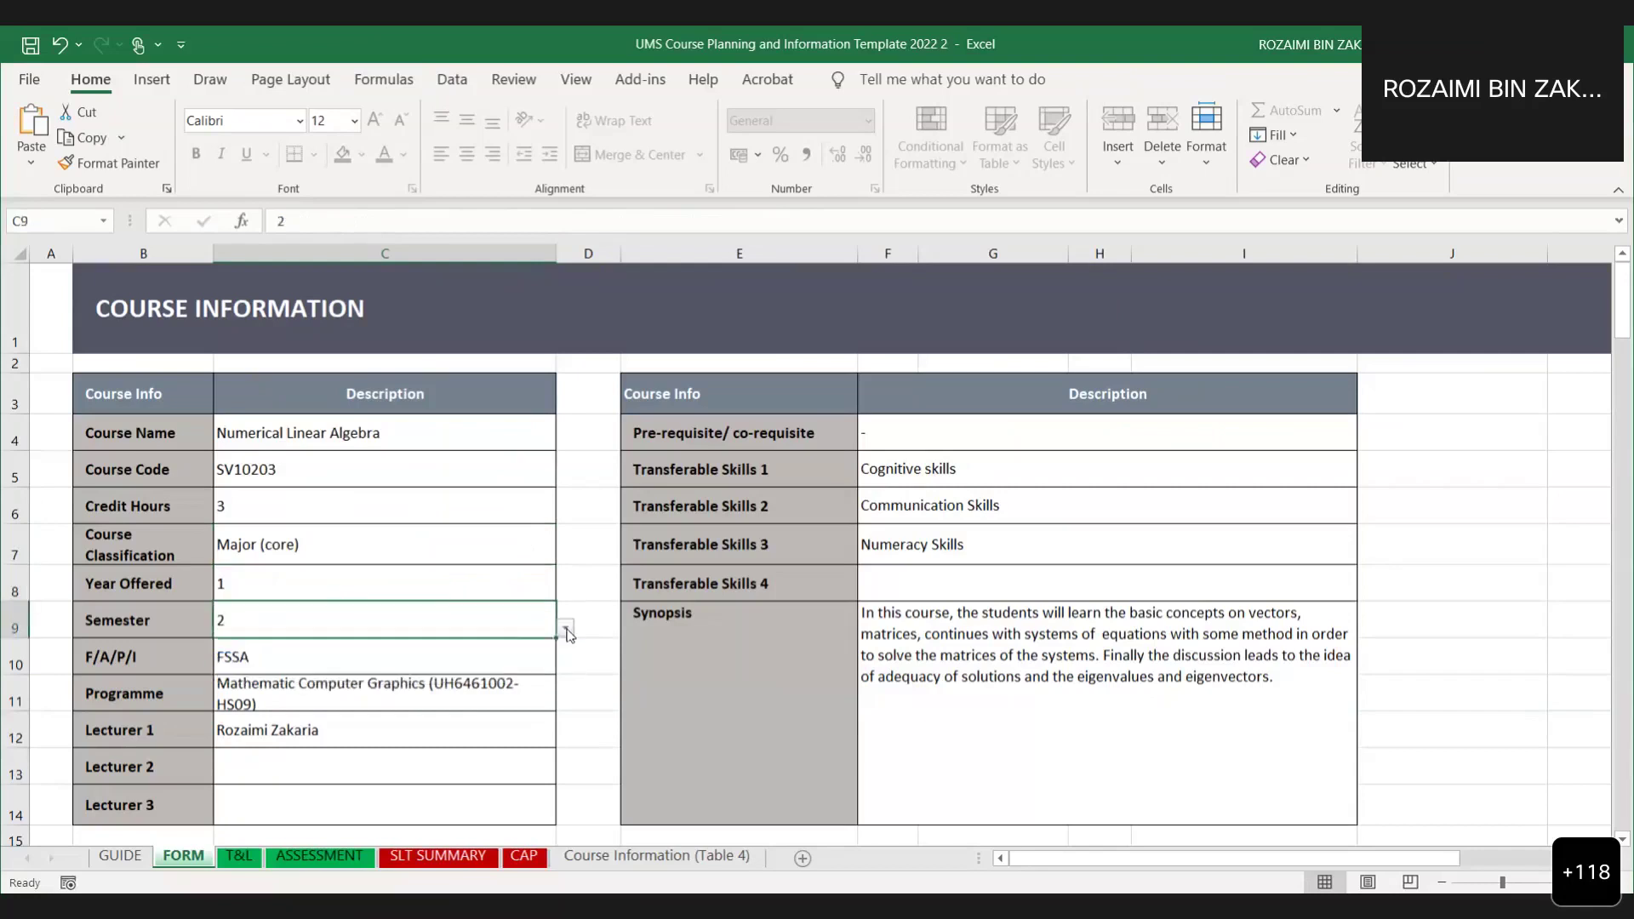
View the F/A/P/I options without changing the selection, and check the Programme, Pre-requisite and Transferable Skills fields.
{"action": "left_click", "coordinate": [299, 652]}
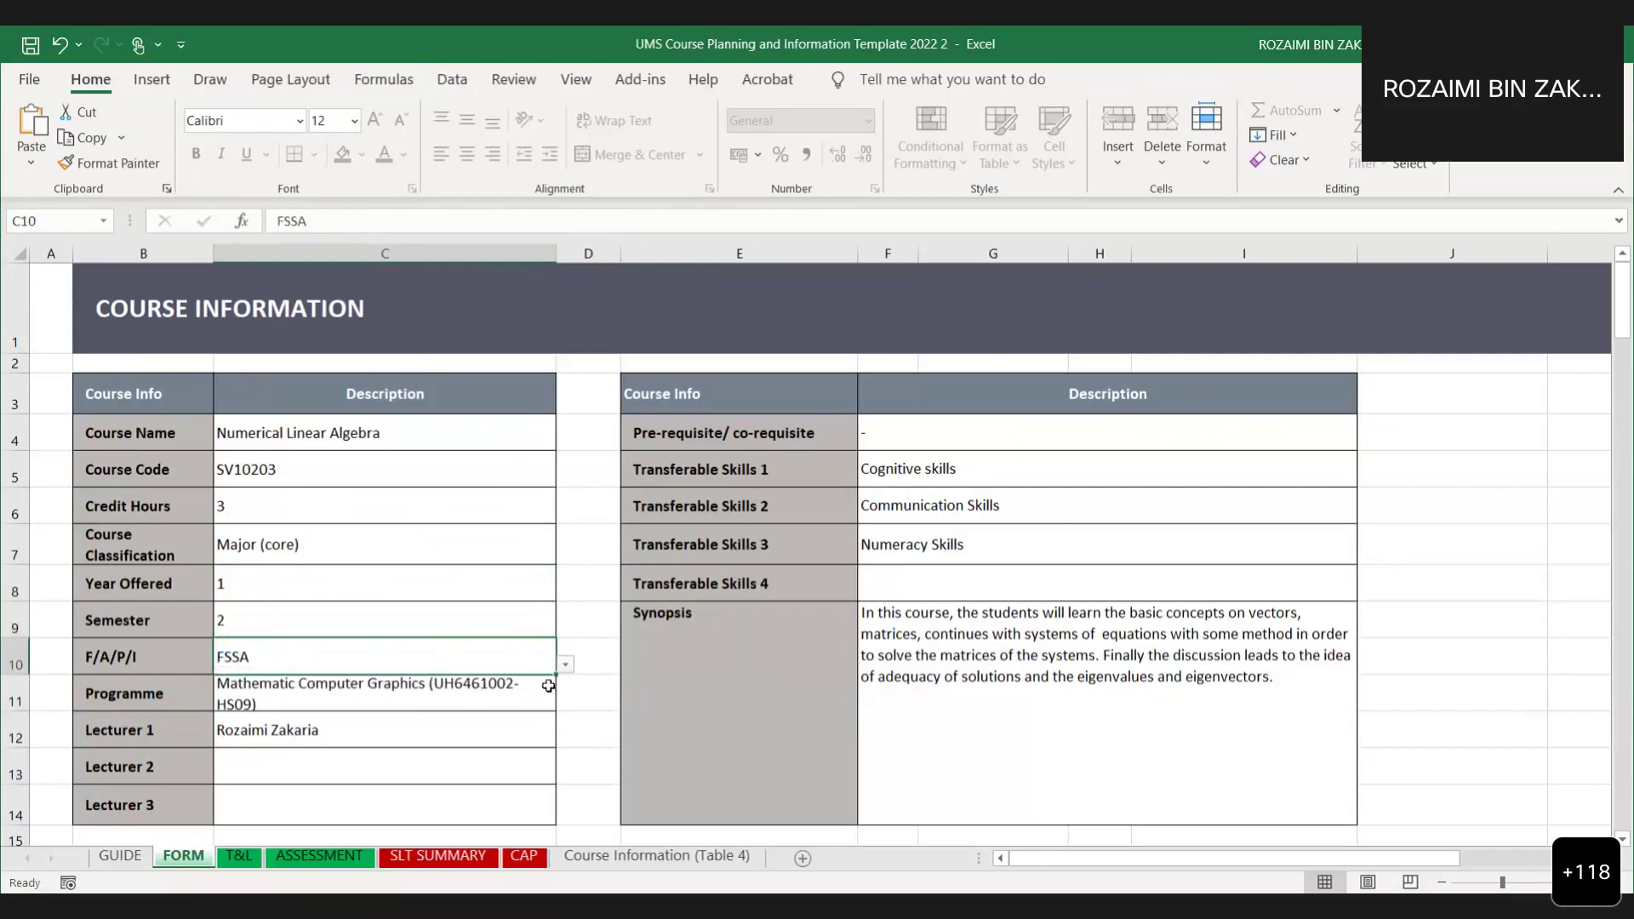
{"action": "left_click", "coordinate": [565, 666]}
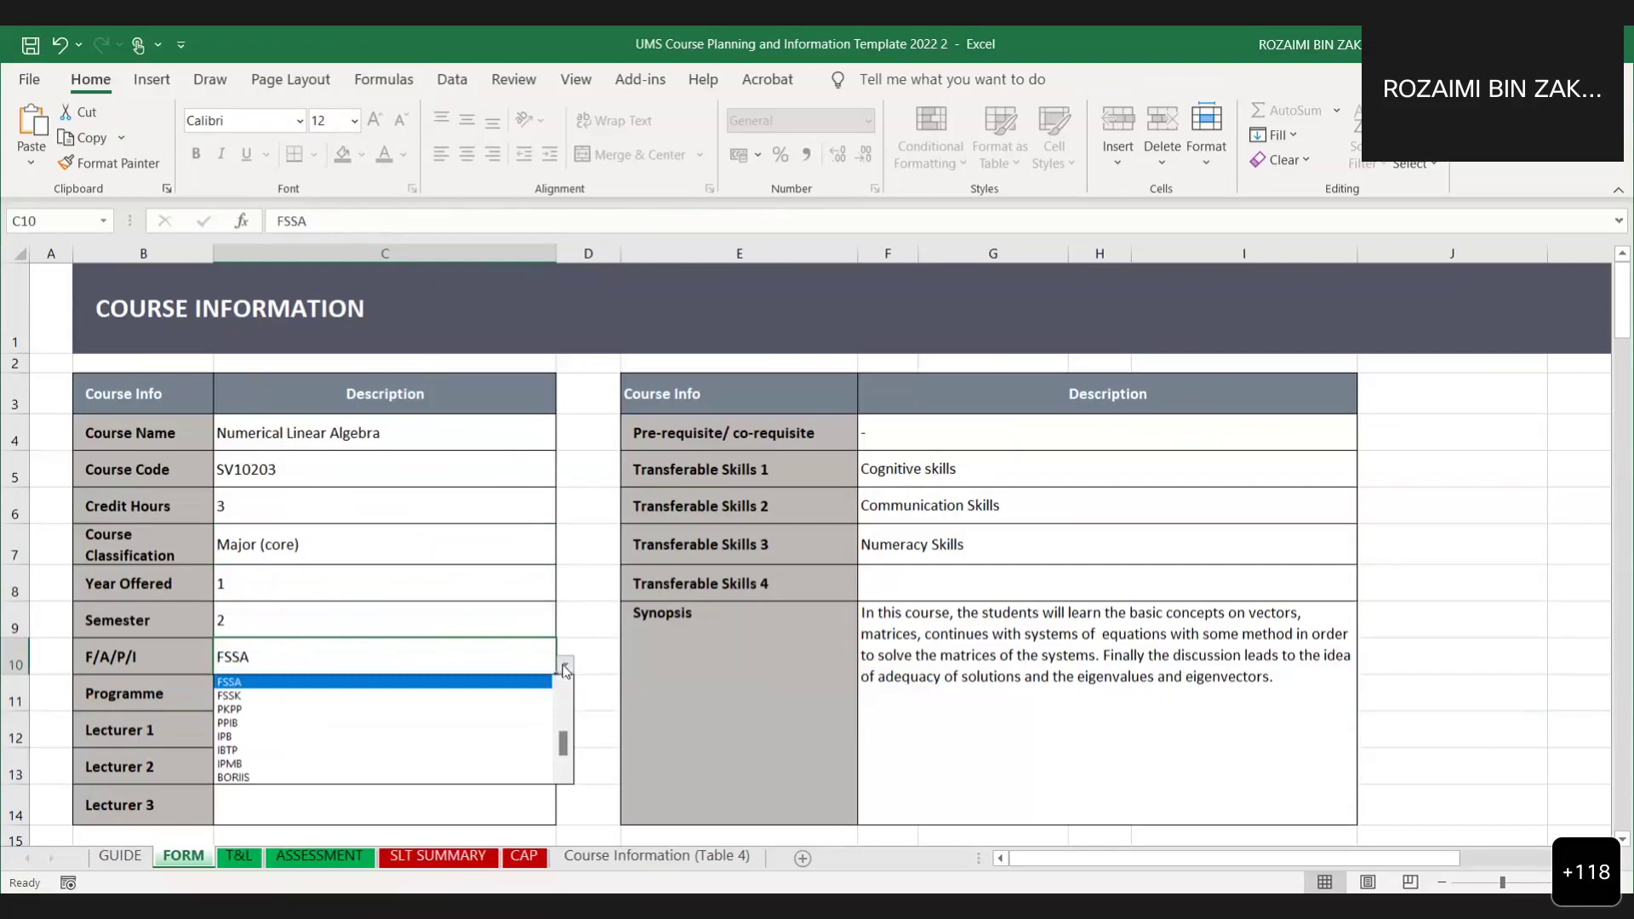
{"action": "left_click", "coordinate": [565, 666]}
{"action": "left_click", "coordinate": [446, 694]}
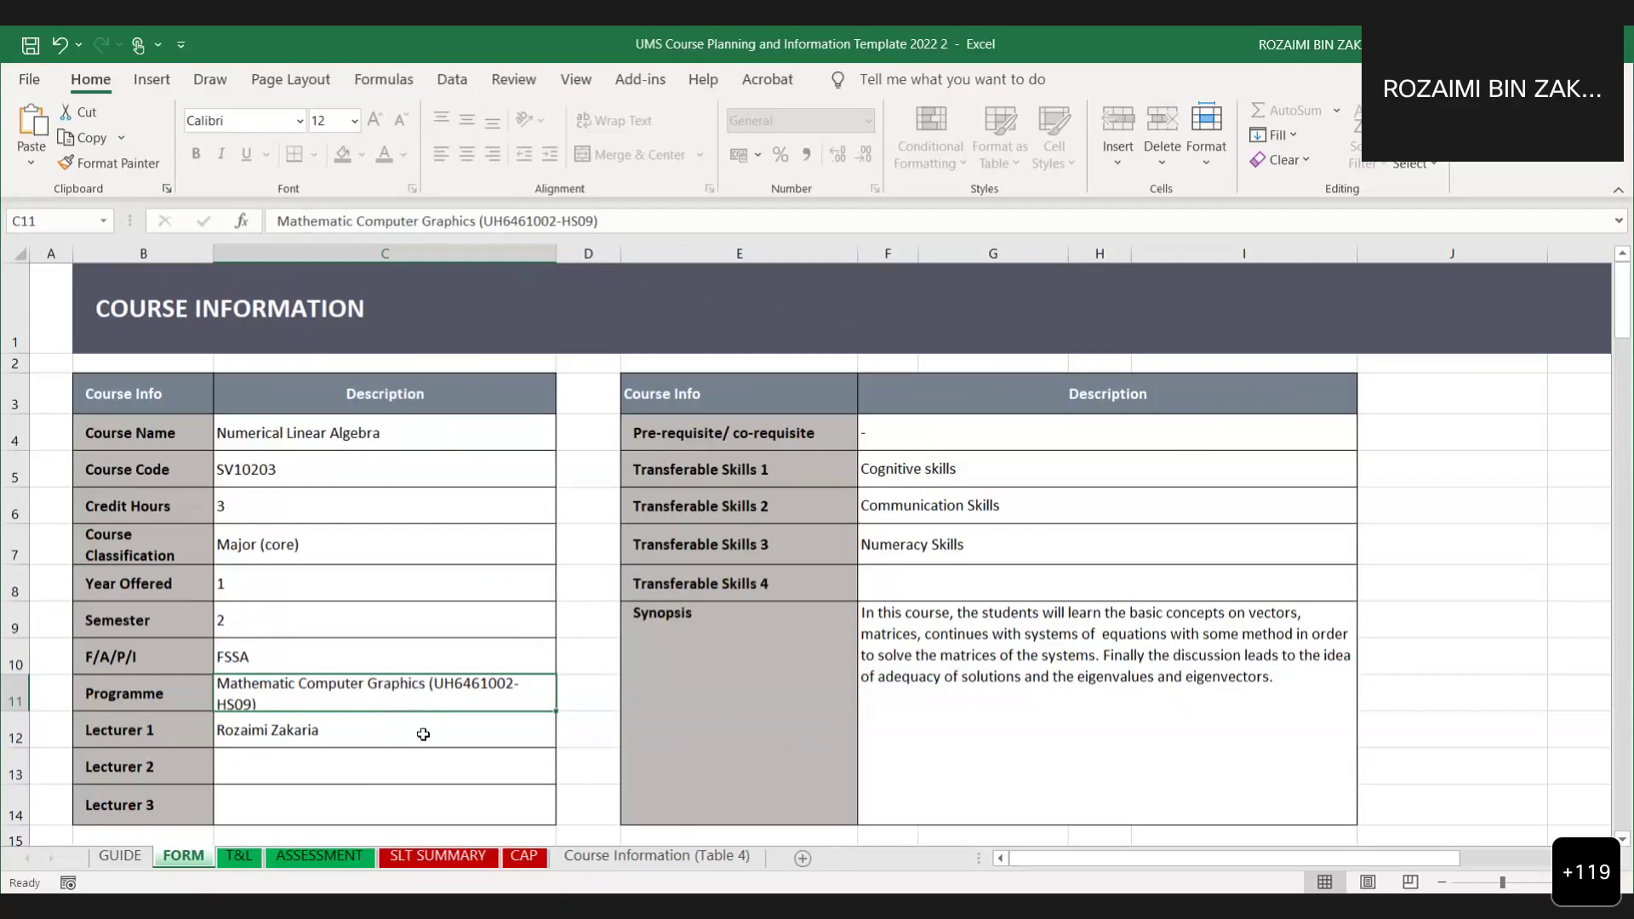
{"action": "left_click", "coordinate": [915, 438]}
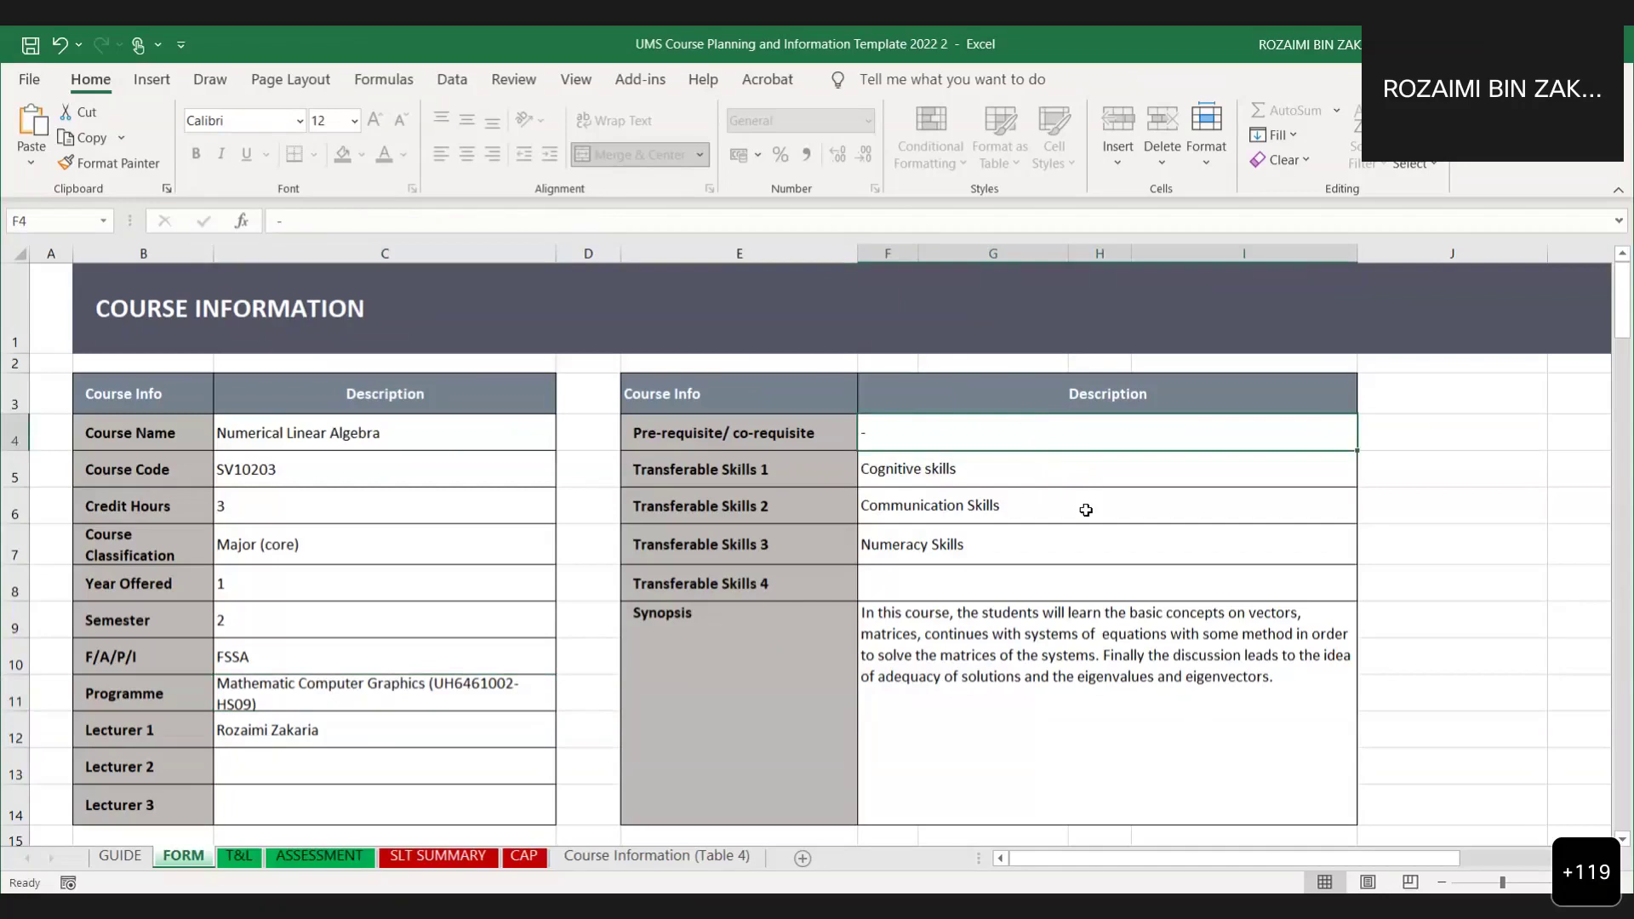
{"action": "left_click", "coordinate": [1067, 580]}
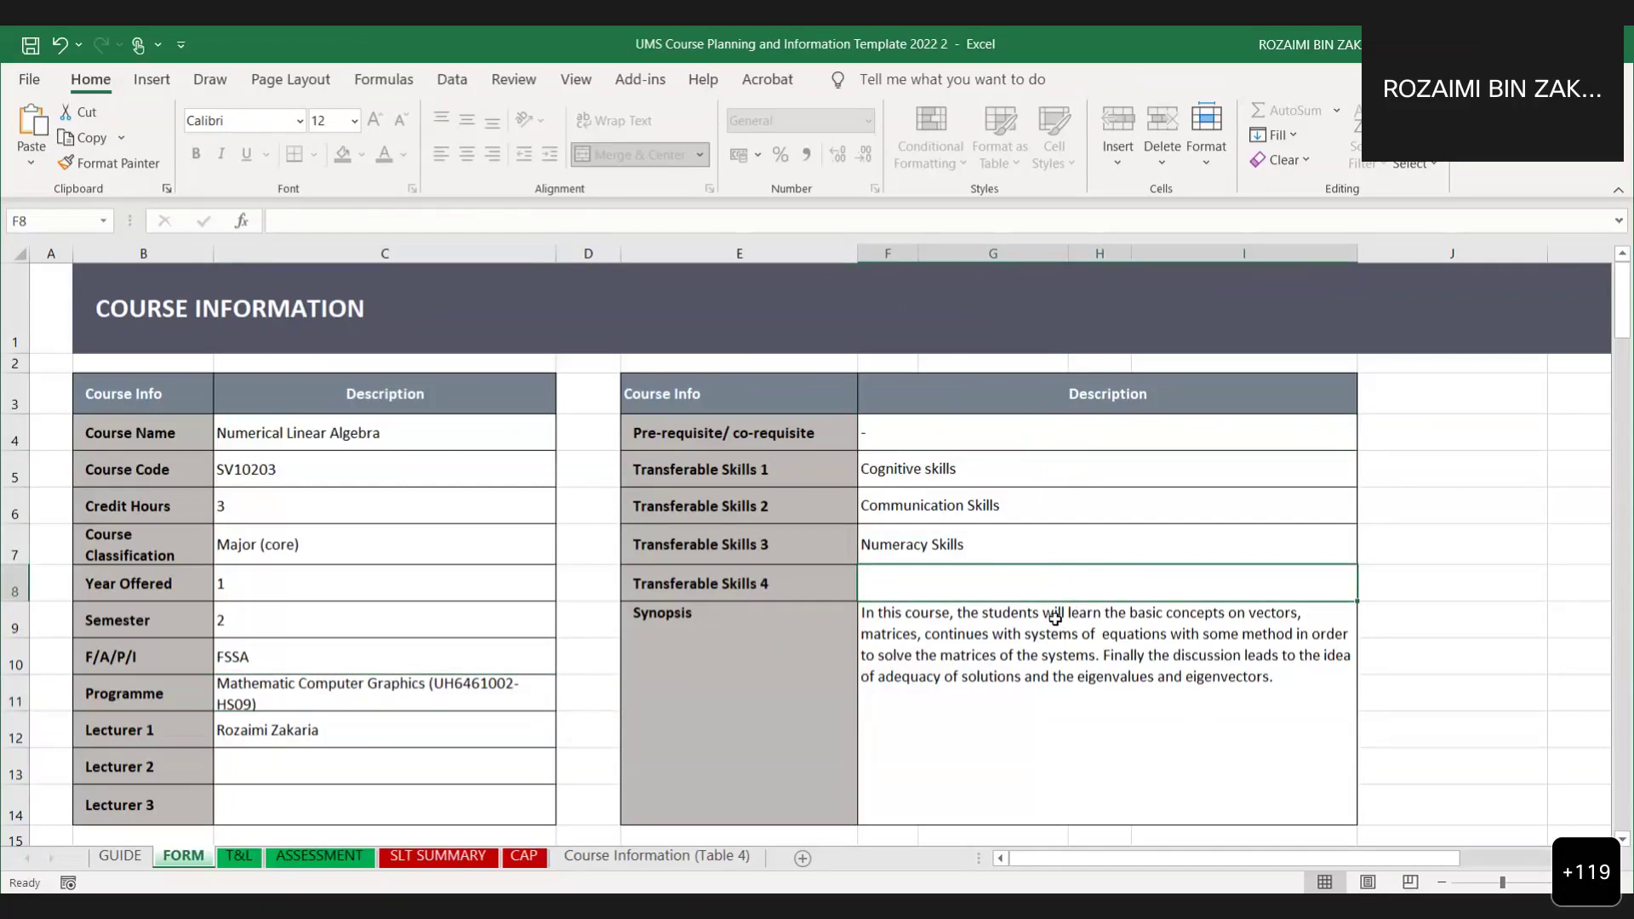
Review the synopsis and the Course Learning Outcomes table, from the CLO statements across to the specific tasks column.
{"action": "scroll", "coordinate": [1057, 615], "scroll_direction": "down", "scroll_amount": 1}
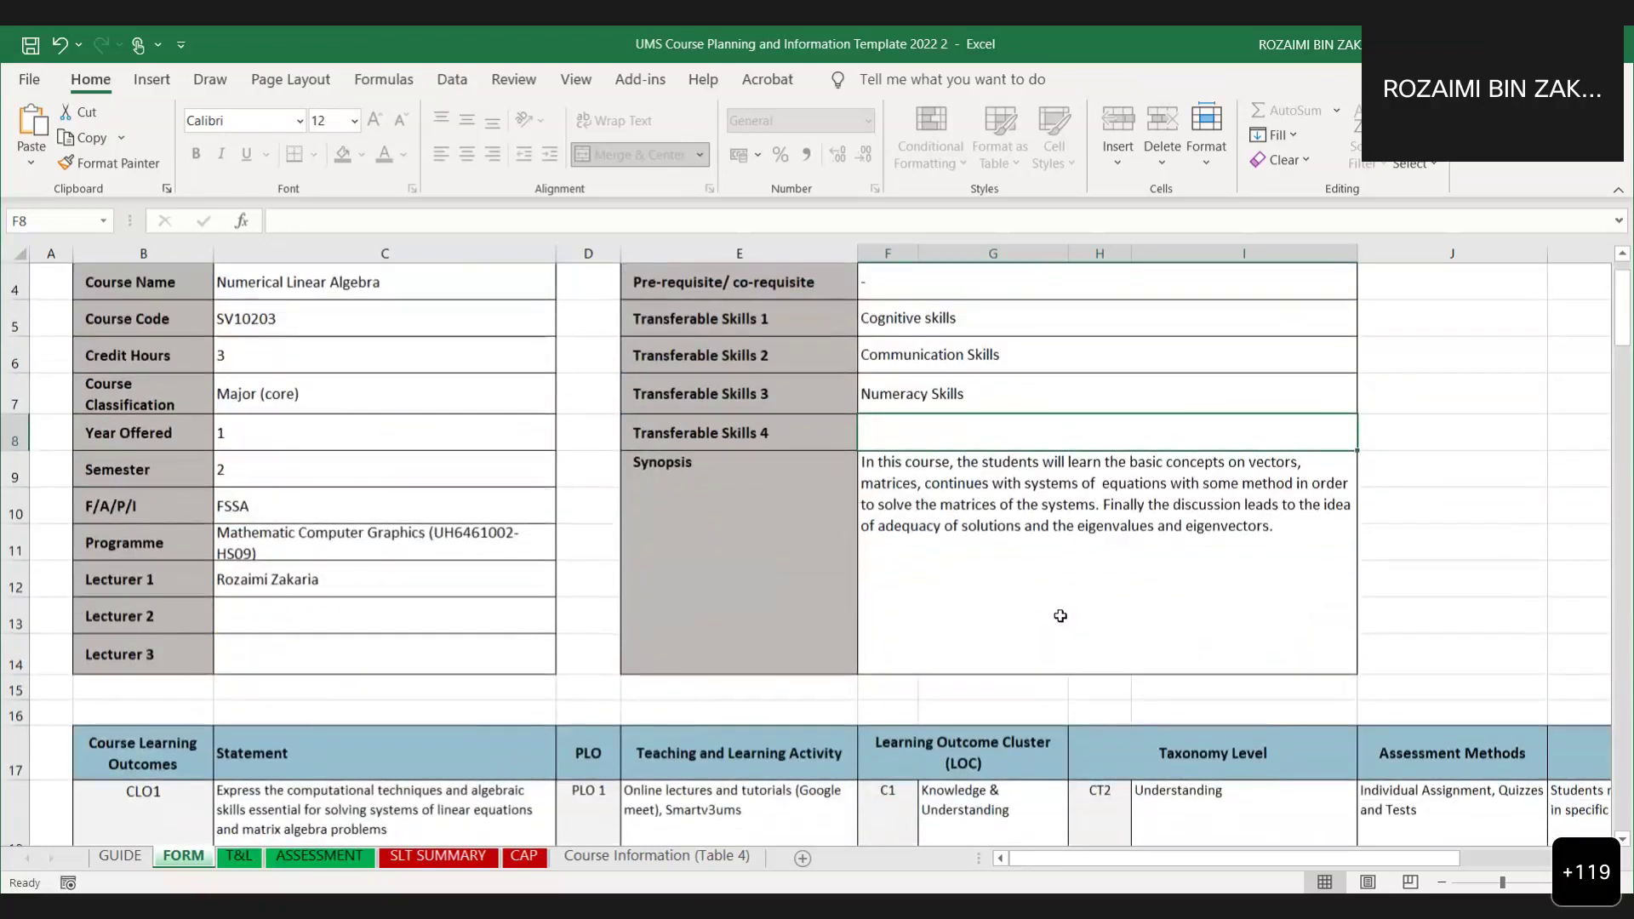
{"action": "scroll", "coordinate": [1059, 615], "scroll_direction": "down", "scroll_amount": 2}
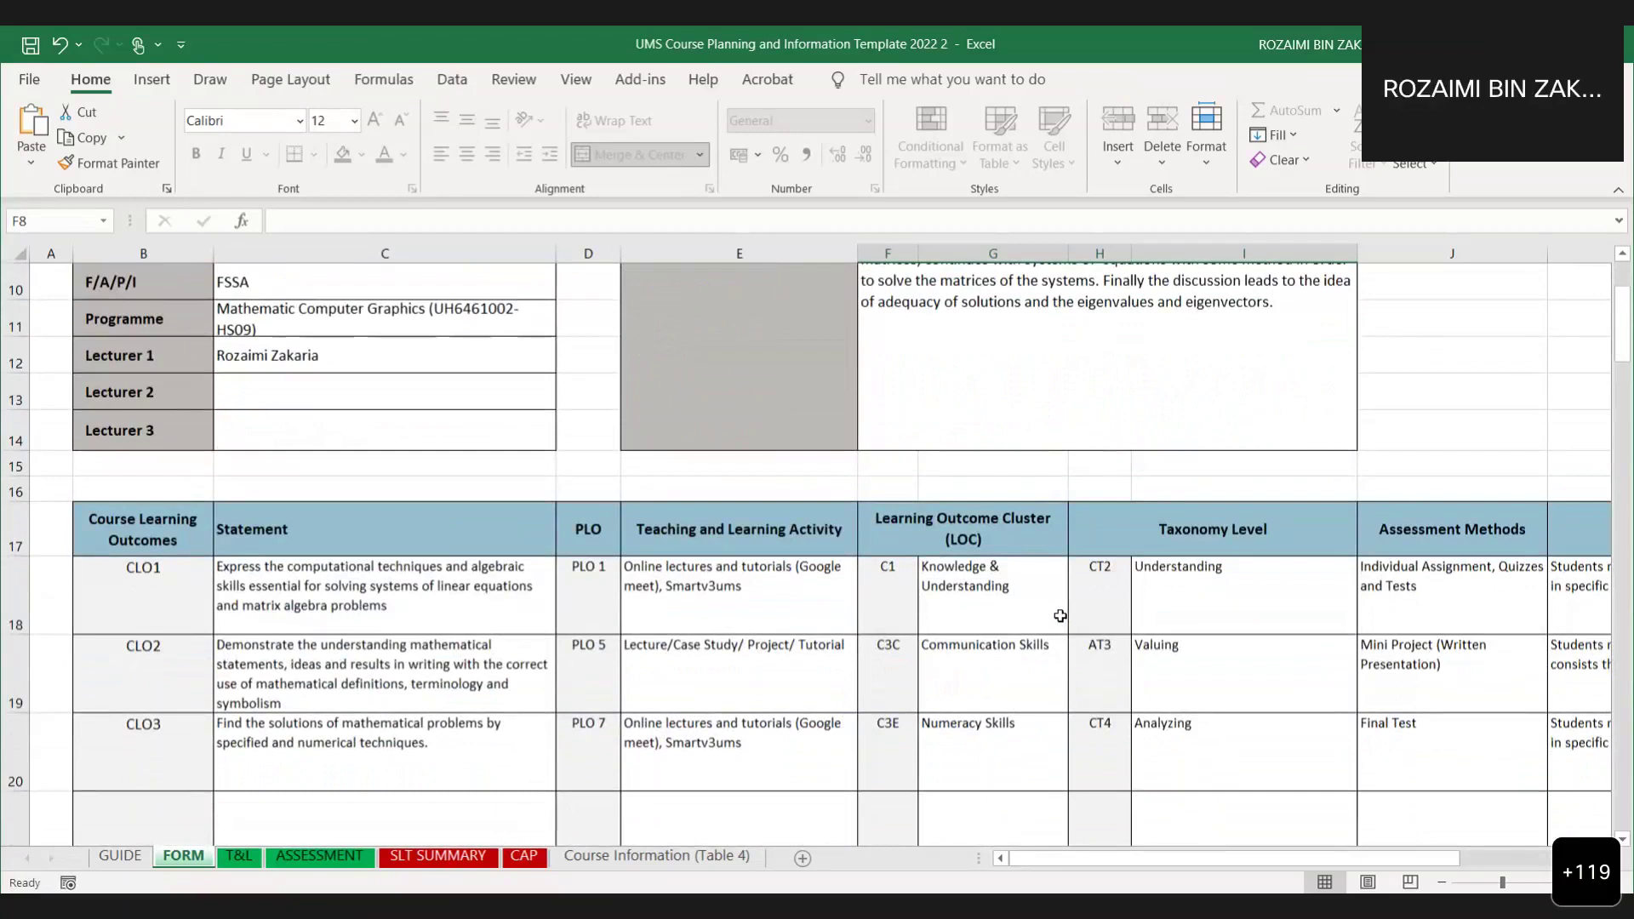
{"action": "scroll", "coordinate": [1060, 616], "scroll_direction": "up", "scroll_amount": 1}
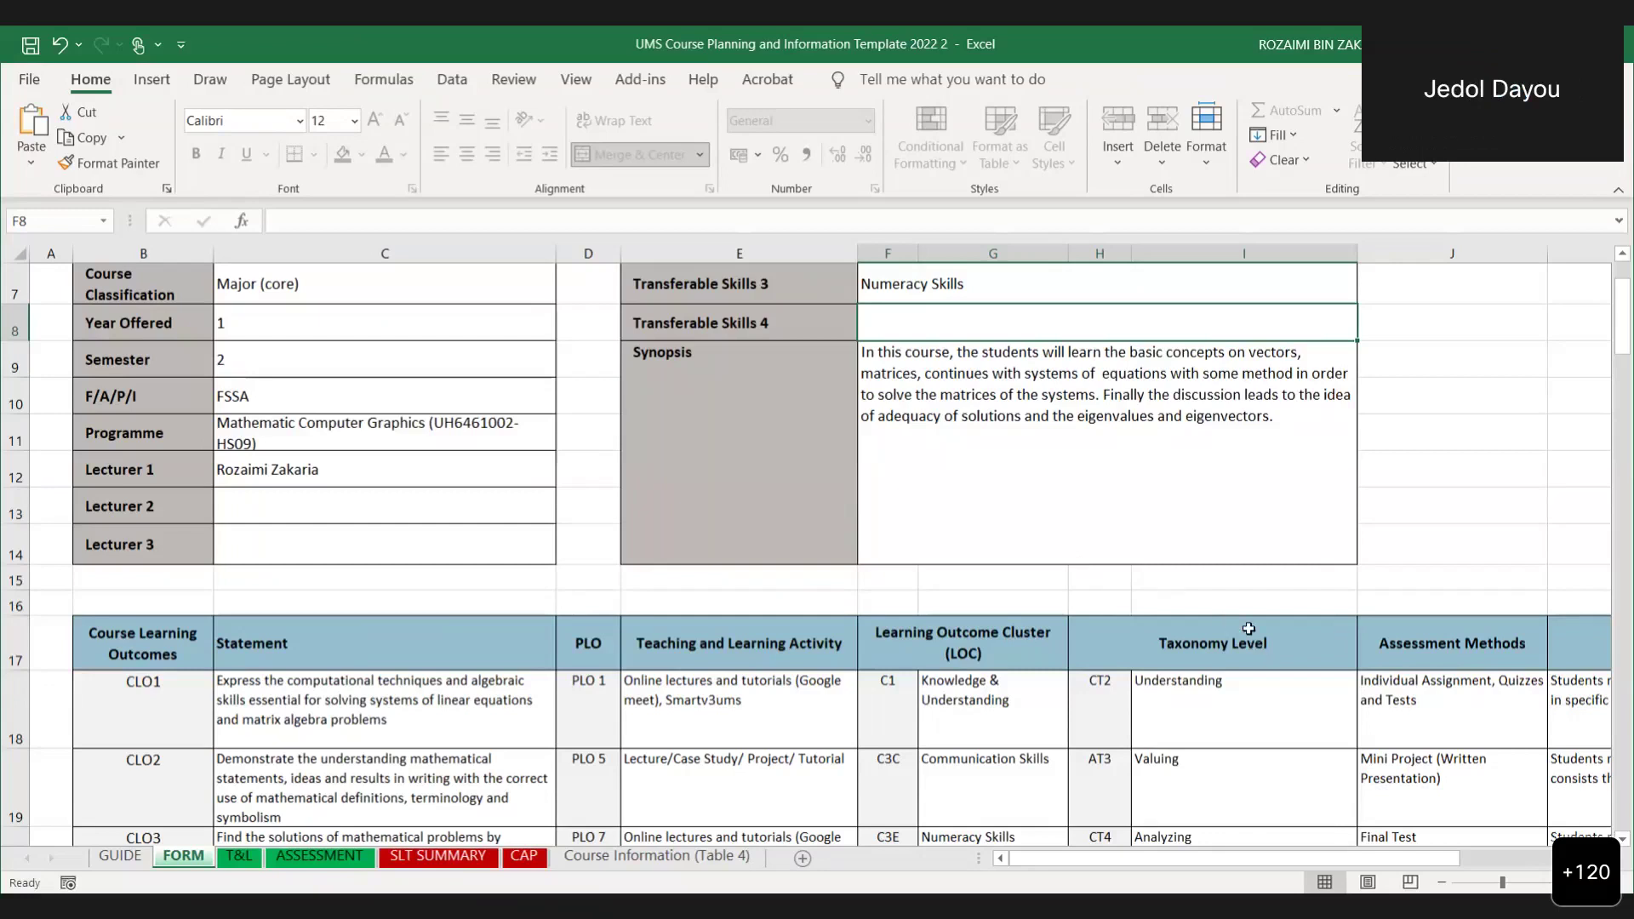
{"action": "scroll", "coordinate": [554, 694], "scroll_direction": "down", "scroll_amount": 1}
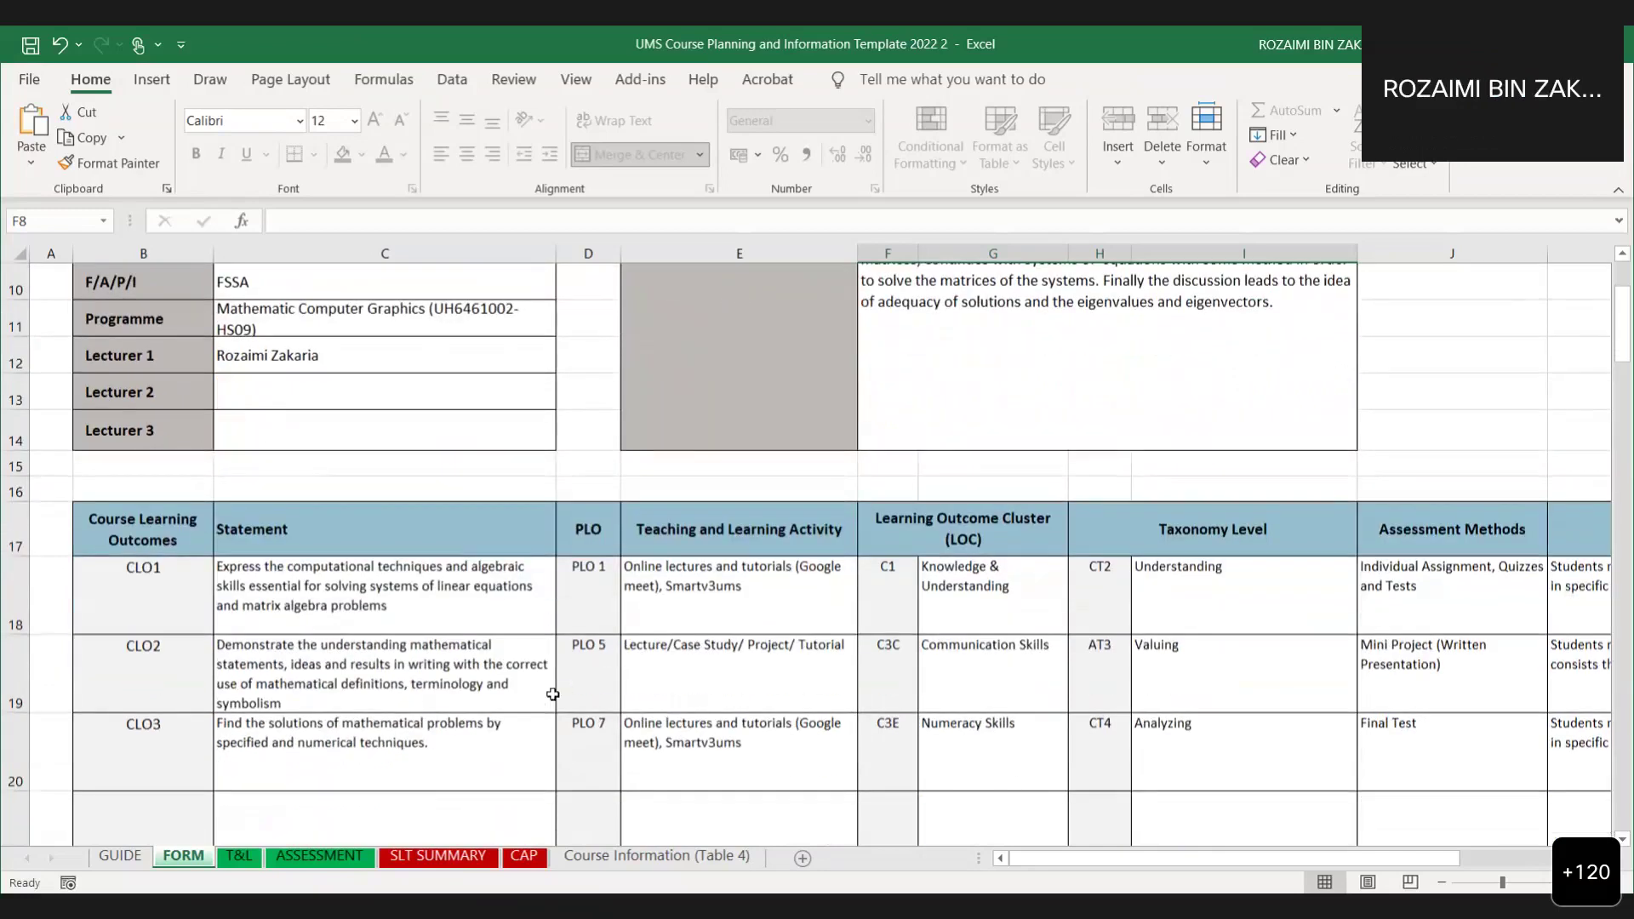
{"action": "scroll", "coordinate": [554, 695], "scroll_direction": "up", "scroll_amount": 1}
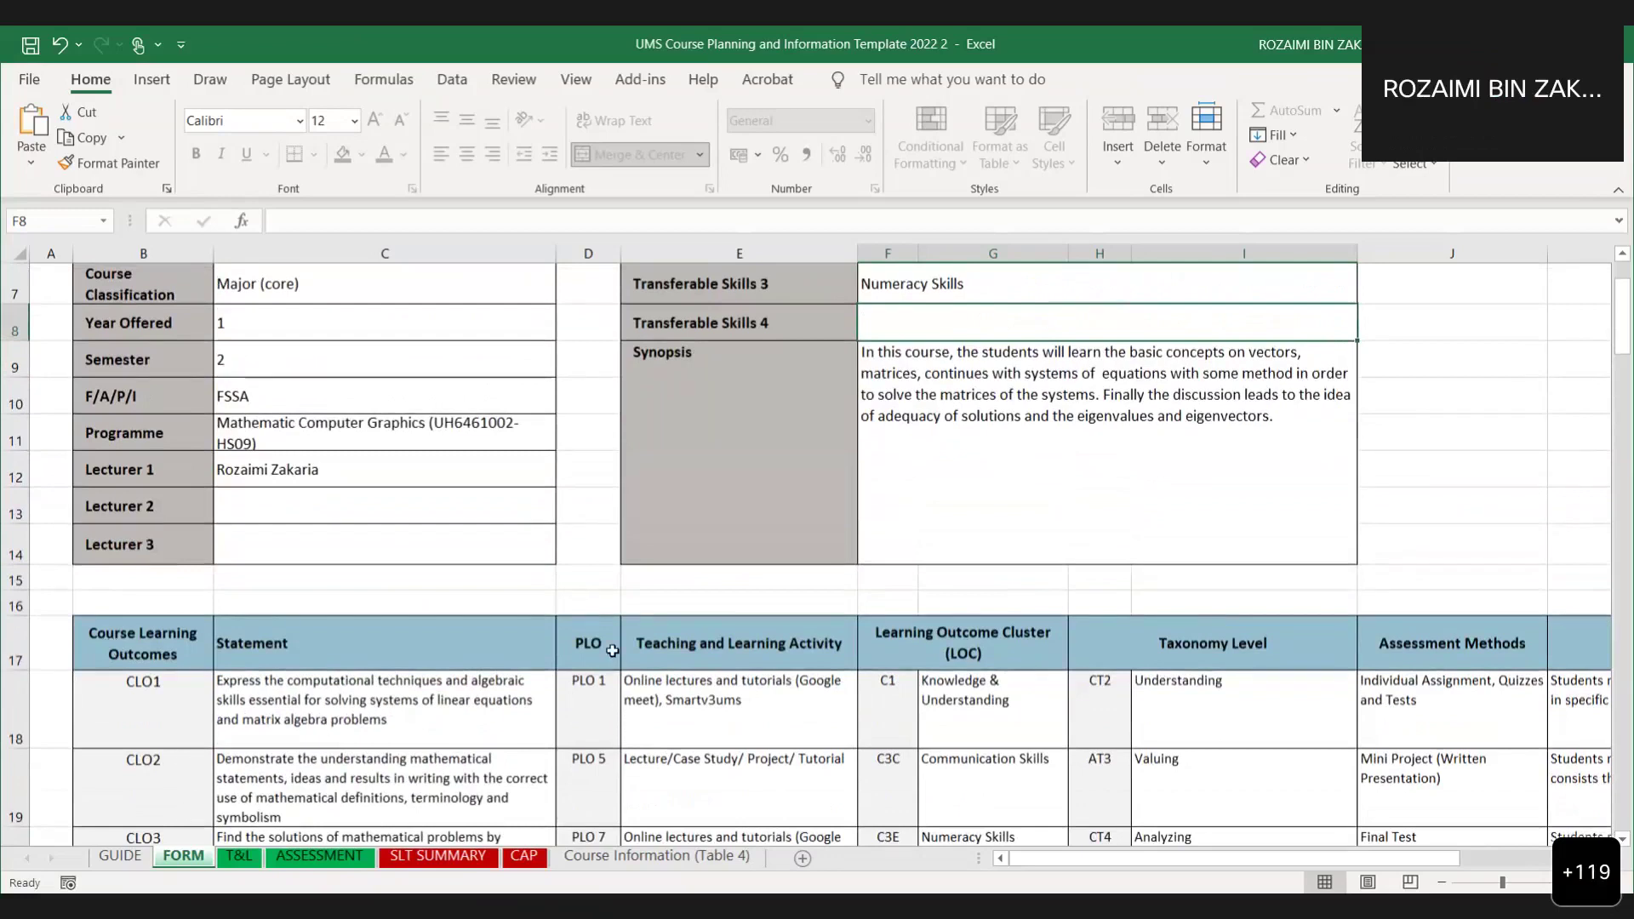
{"action": "scroll", "coordinate": [605, 757], "scroll_direction": "down", "scroll_amount": 1}
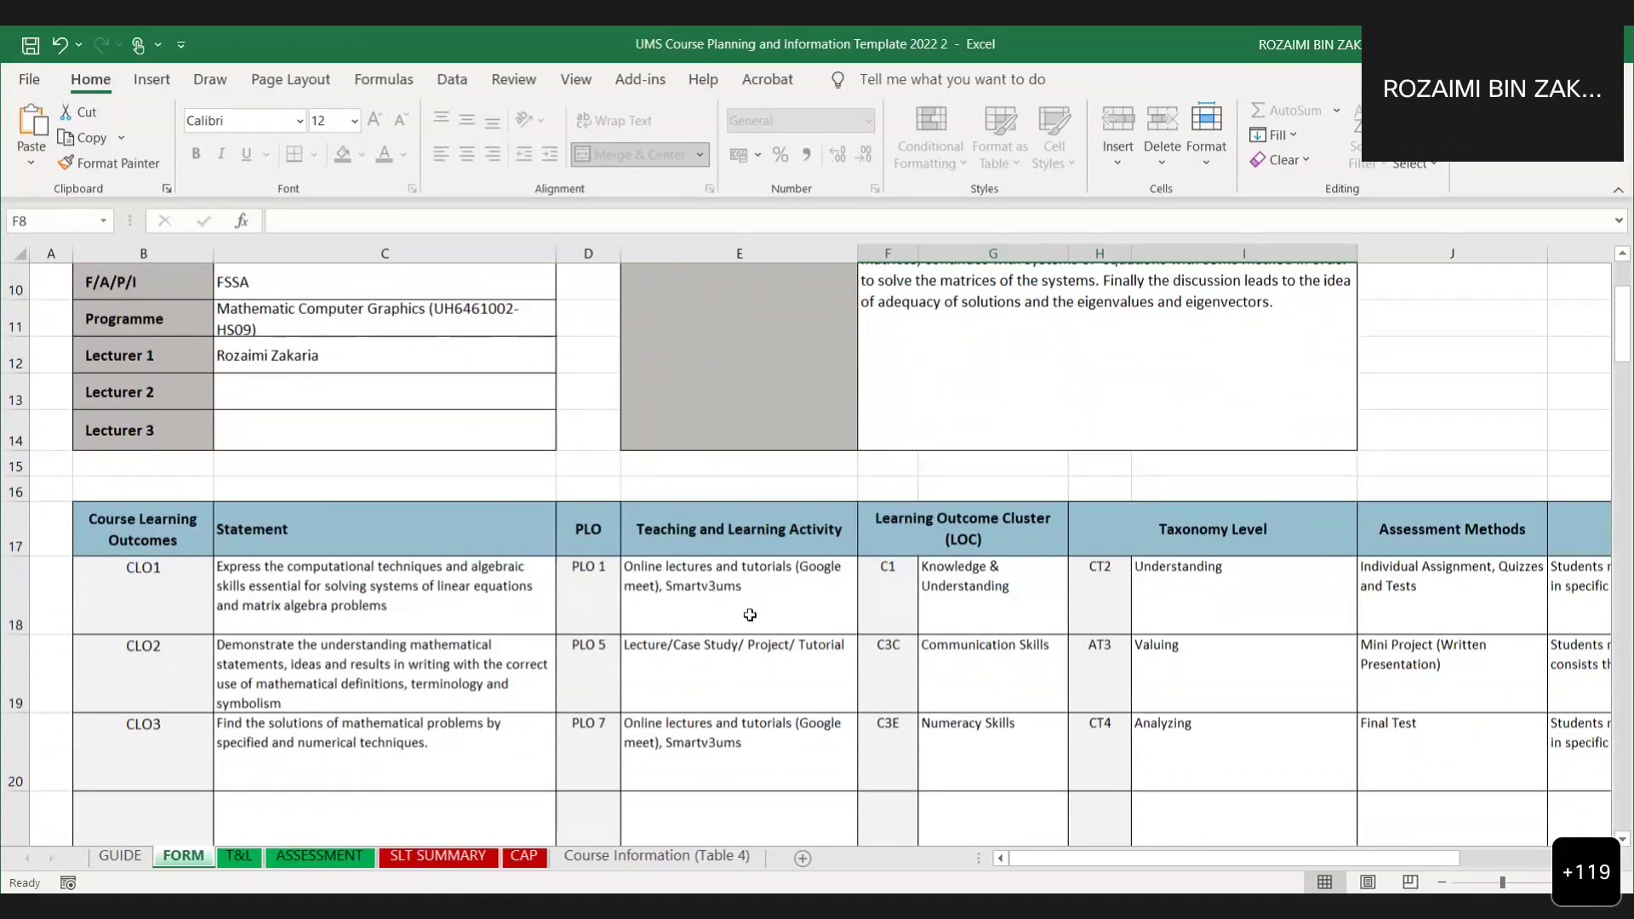
{"action": "left_click_drag", "start_coordinate": [1064, 866], "coordinate": [1141, 855]}
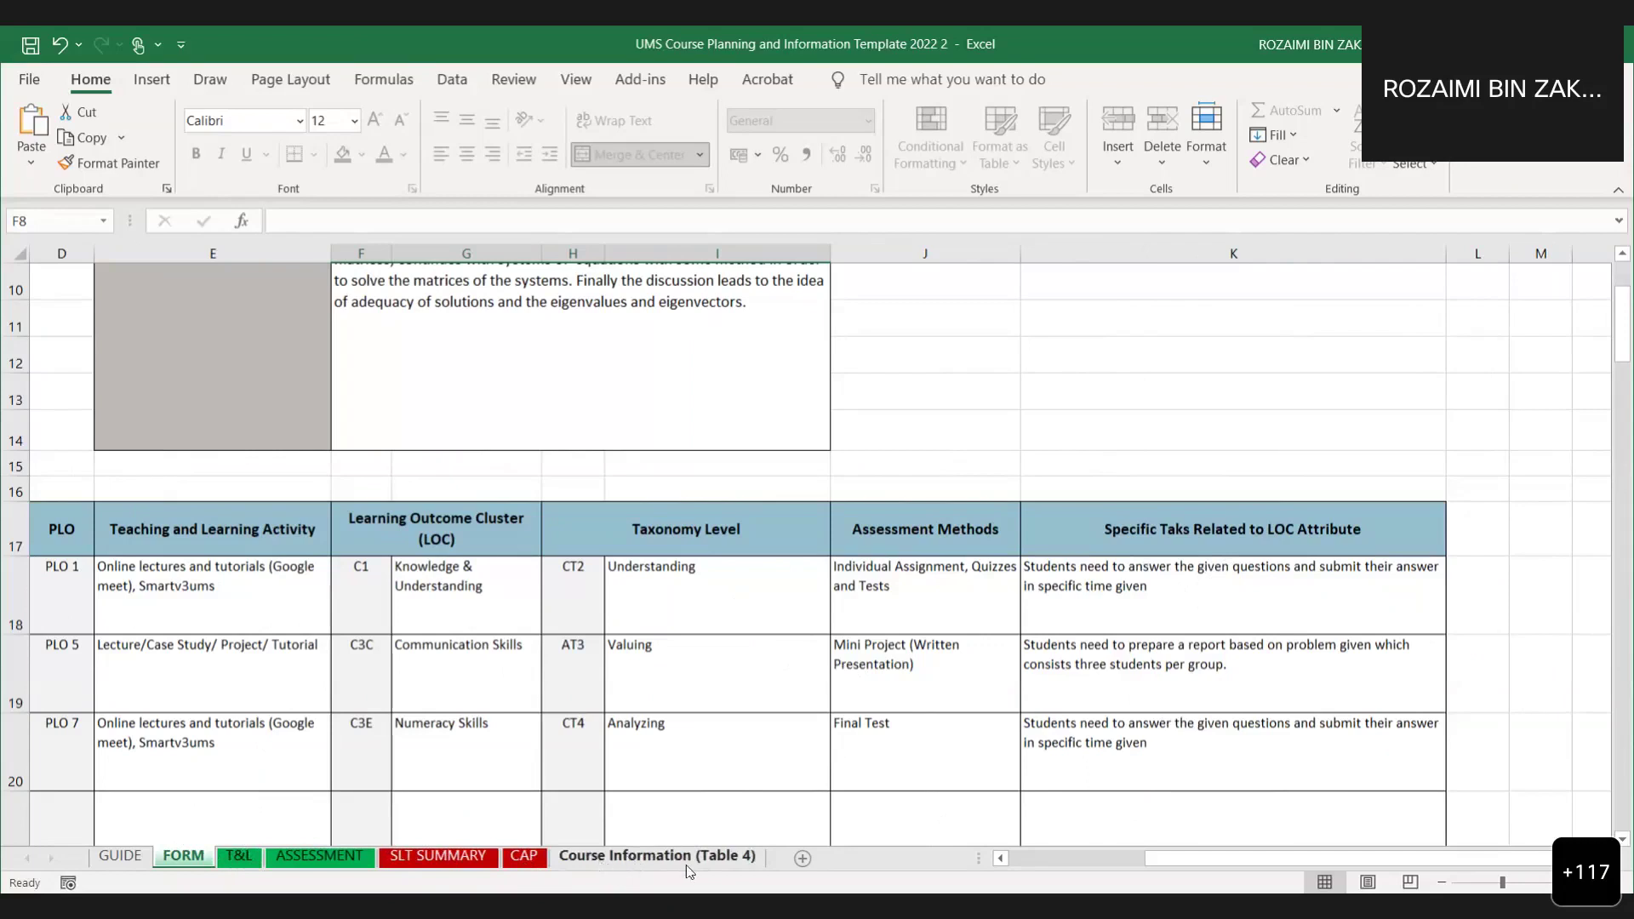
On the T&L sheet, clear the conventional face-to-face lecture hour in the untitled row 23.
{"action": "left_click", "coordinate": [241, 856]}
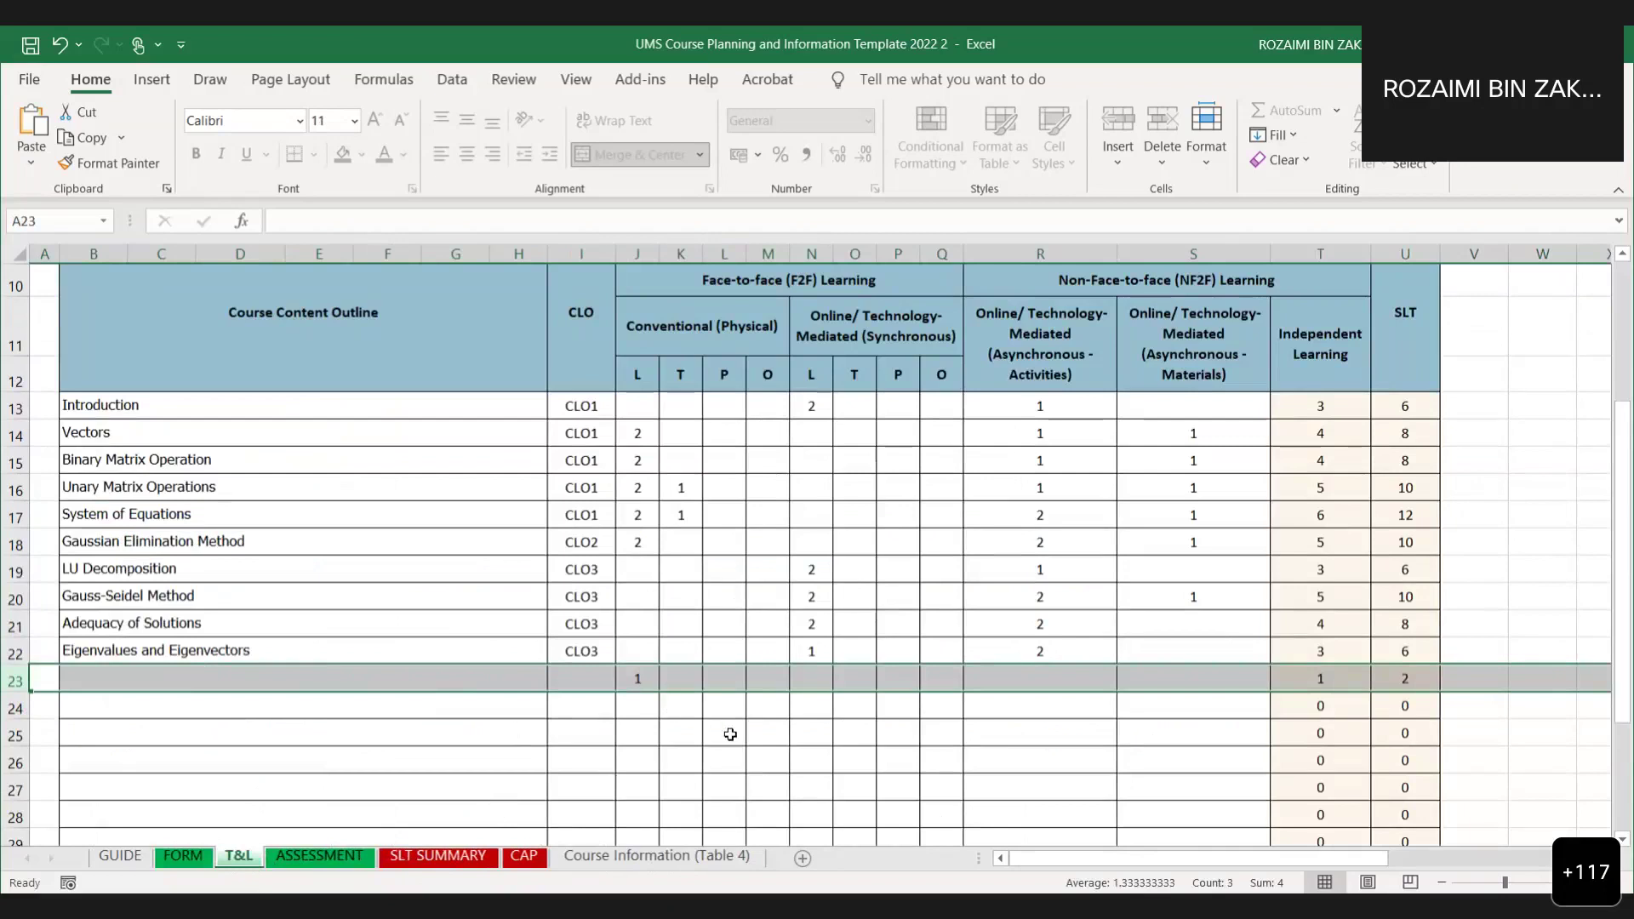
{"action": "scroll", "coordinate": [725, 683], "scroll_direction": "up", "scroll_amount": 3}
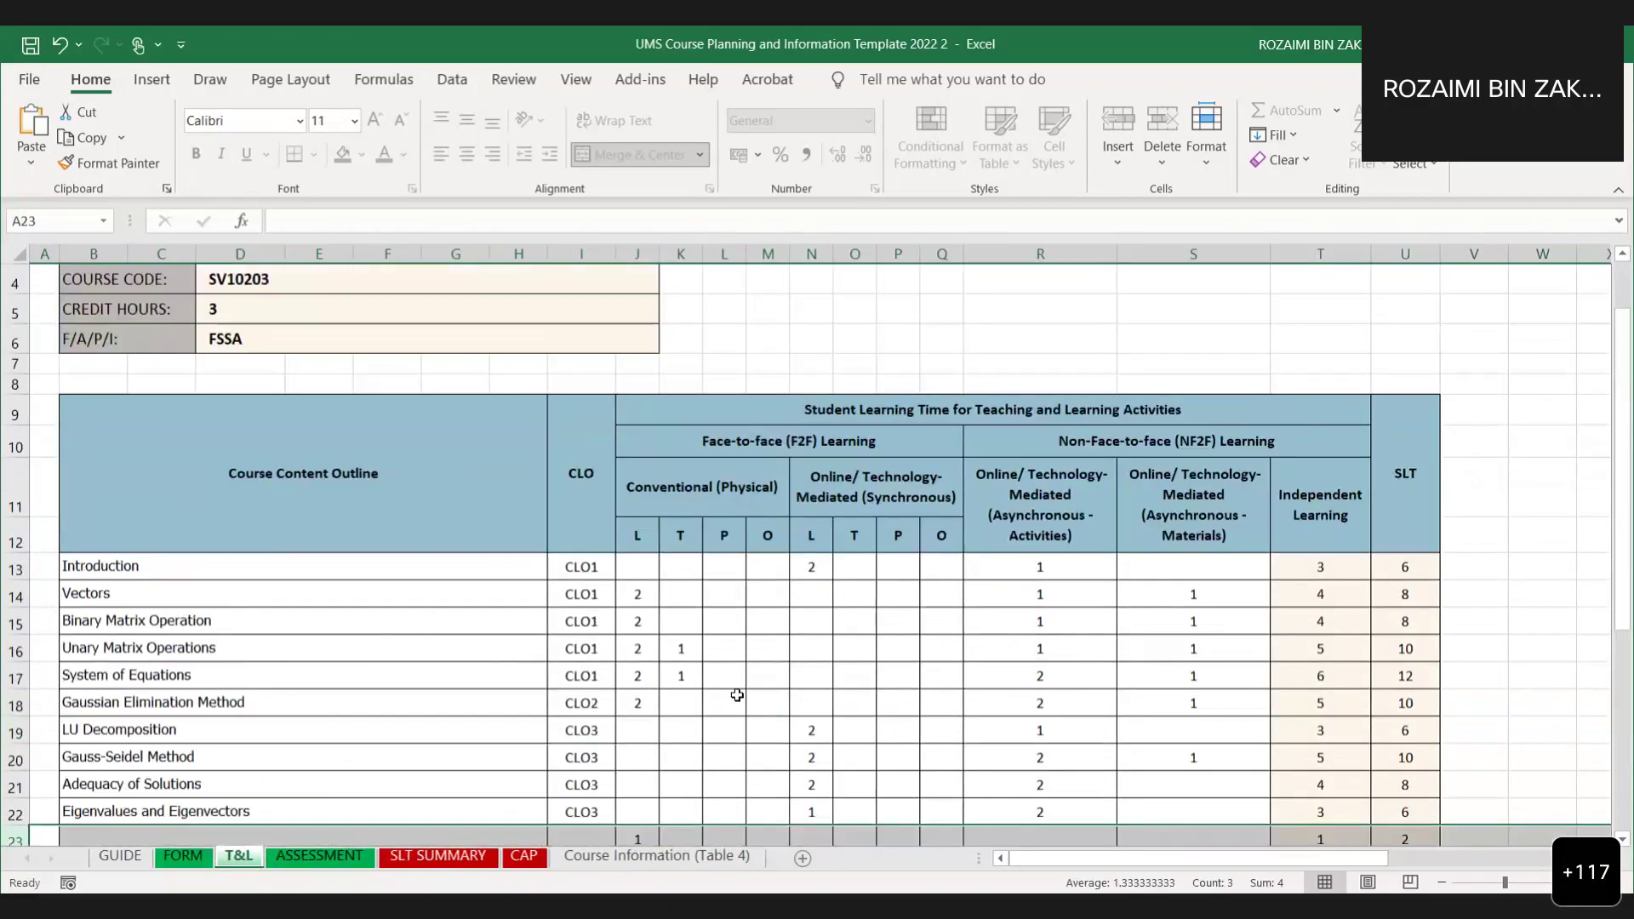
{"action": "scroll", "coordinate": [739, 700], "scroll_direction": "down", "scroll_amount": 2}
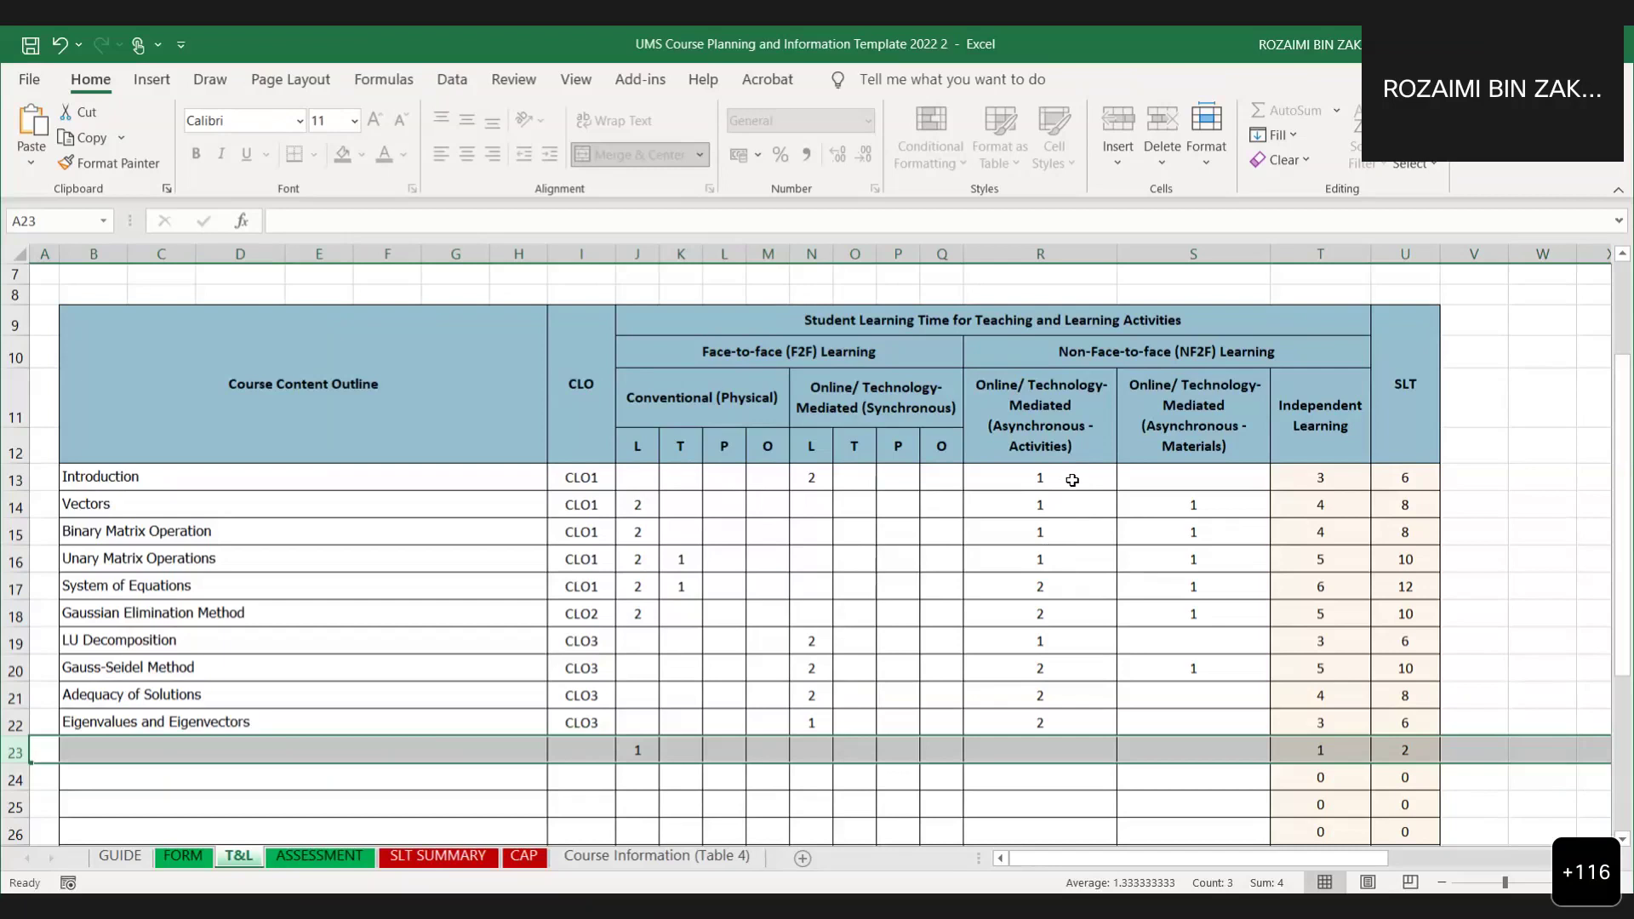
{"action": "scroll", "coordinate": [1074, 481], "scroll_direction": "down", "scroll_amount": 1}
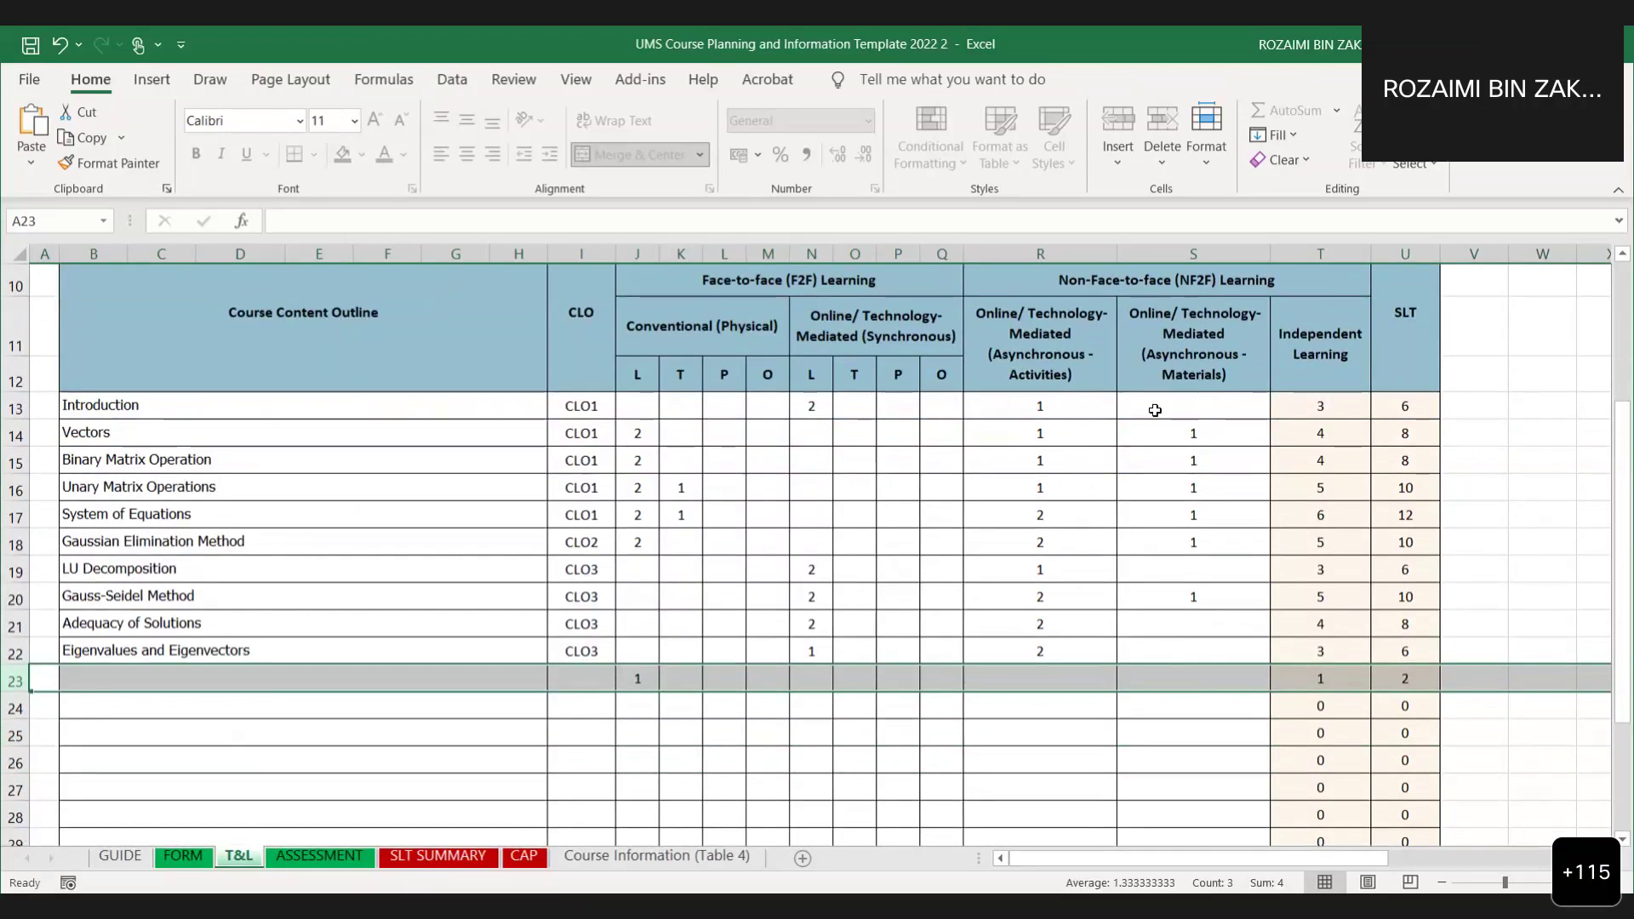
{"action": "left_click", "coordinate": [643, 680]}
{"action": "key", "text": "Delete"}
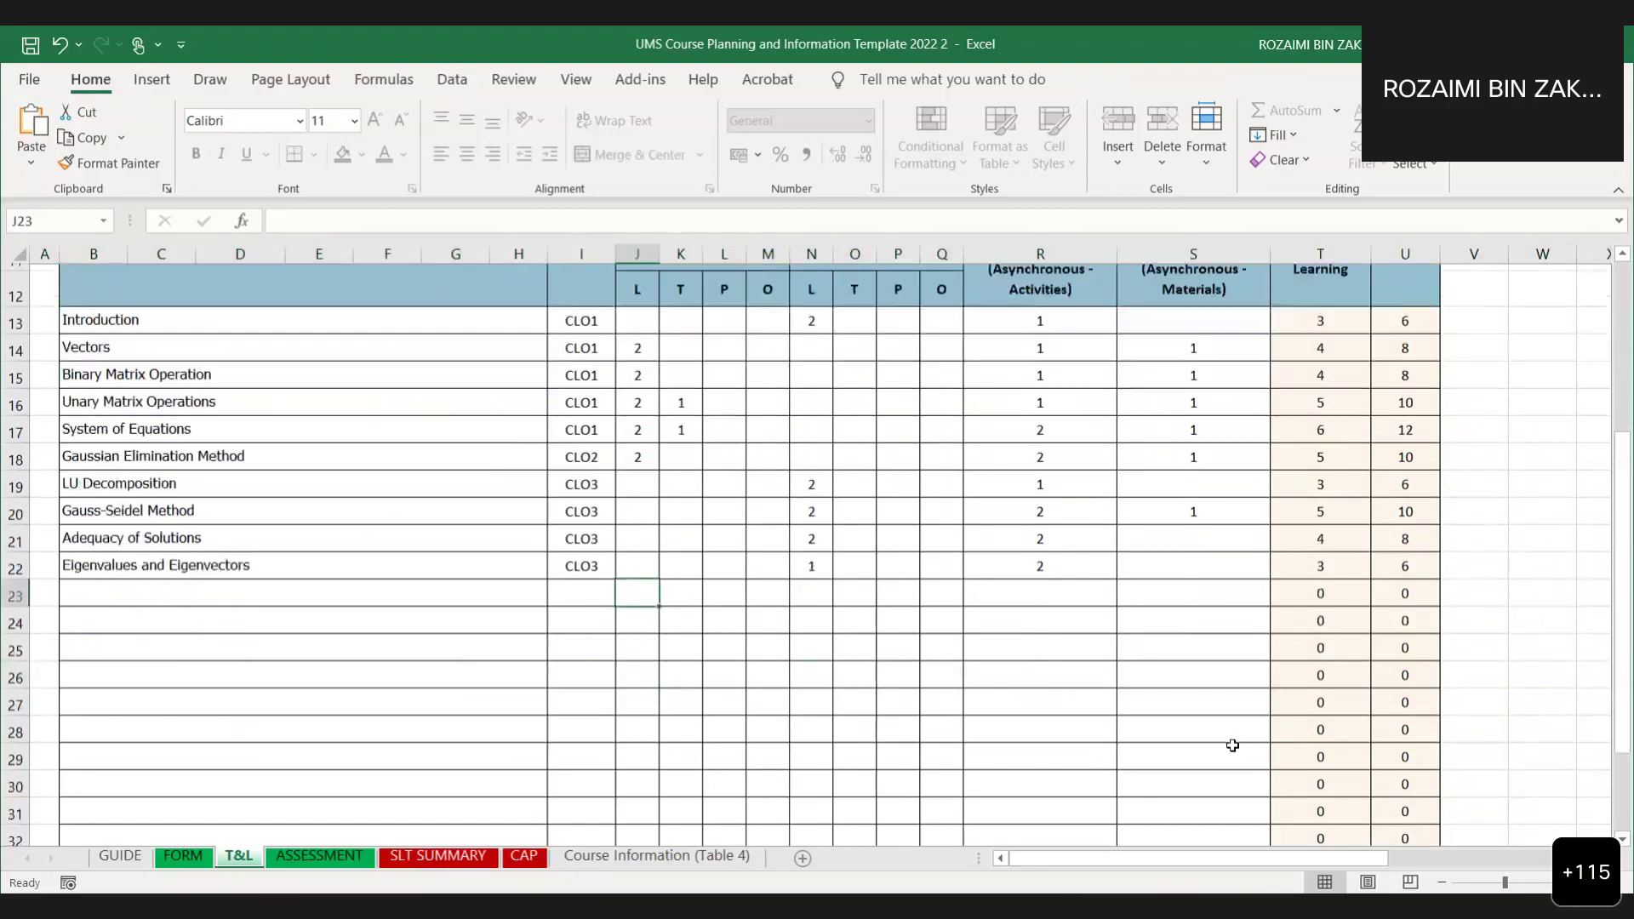
Compare the T&L sheet's Total row with the Recommended SLT, and glance at the ASSESSMENT sheet.
{"action": "scroll", "coordinate": [1234, 750], "scroll_direction": "down", "scroll_amount": 1}
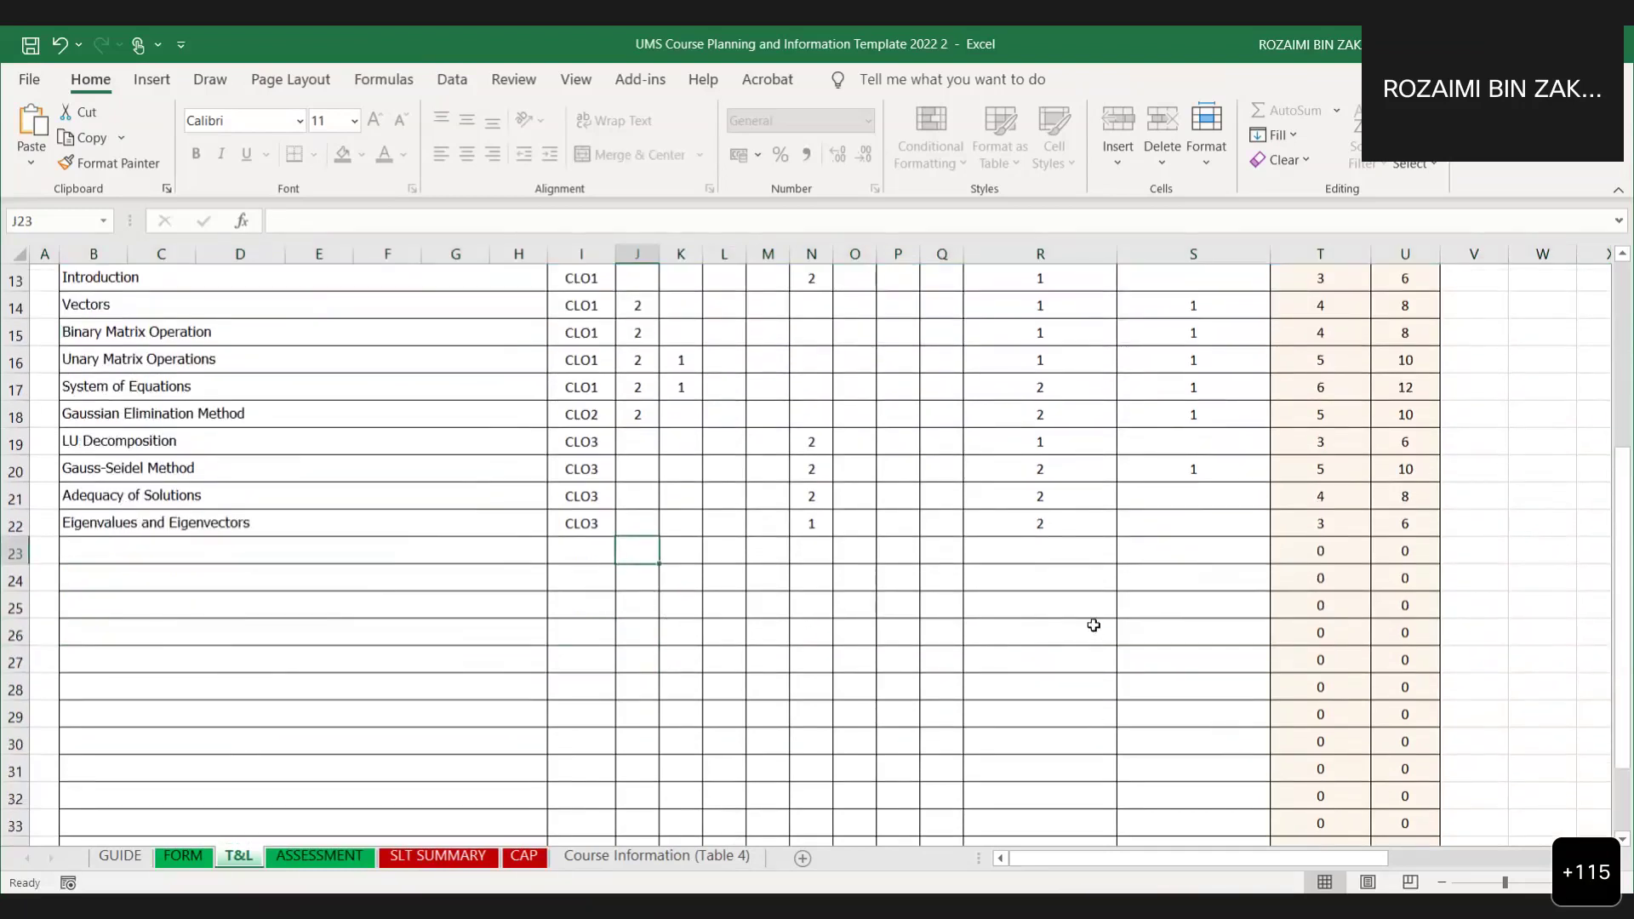
{"action": "scroll", "coordinate": [1094, 625], "scroll_direction": "down", "scroll_amount": 3}
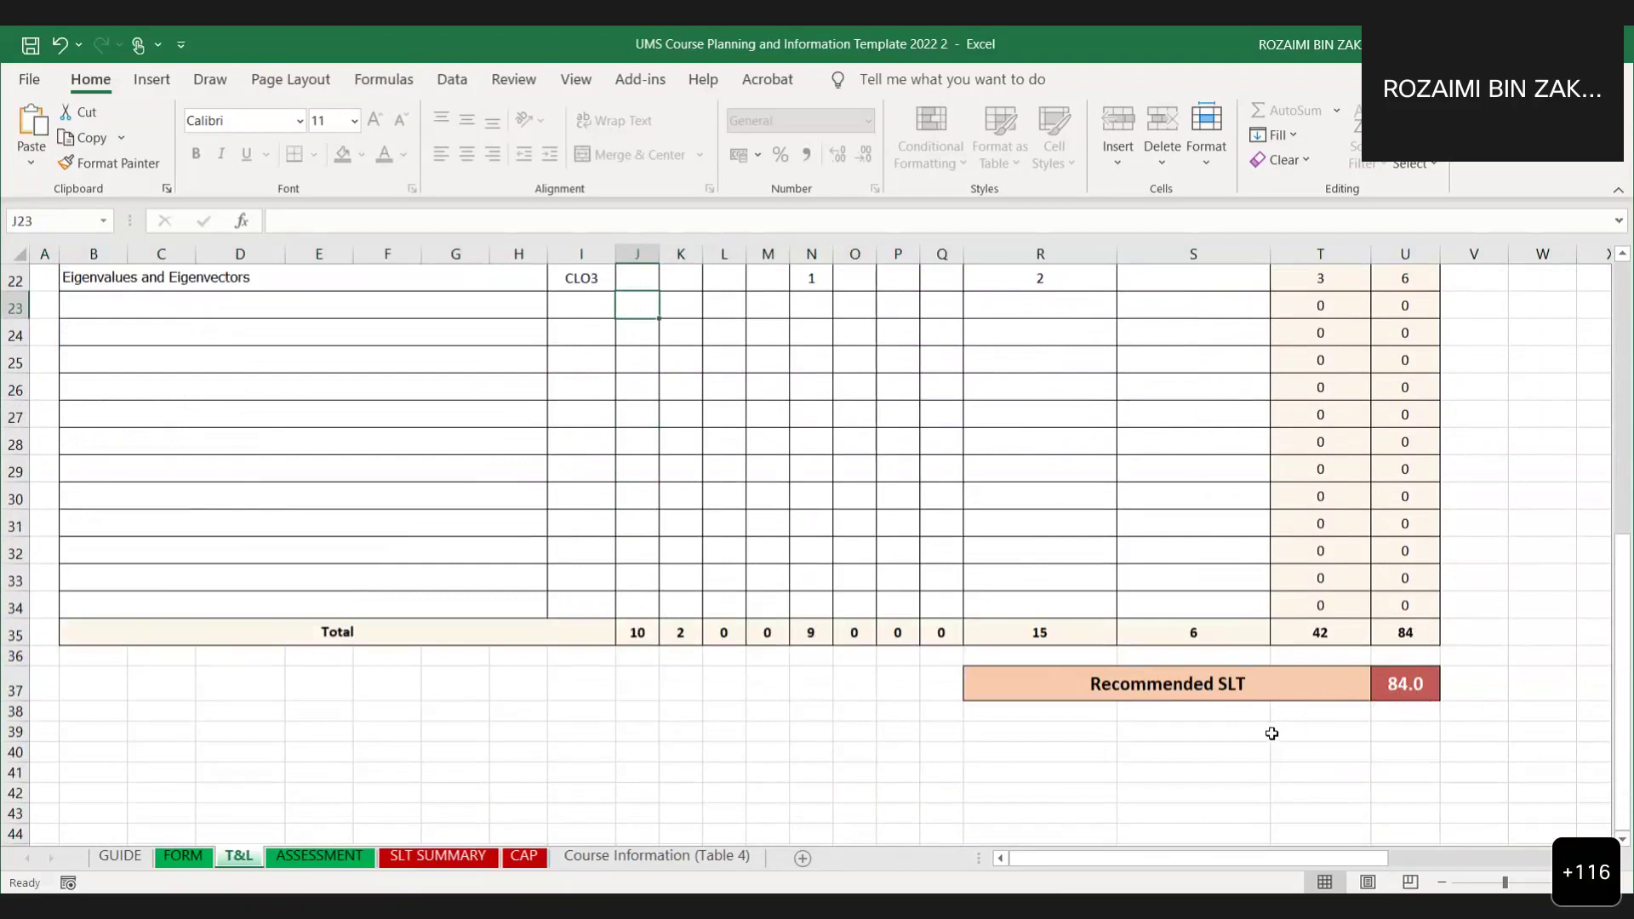
{"action": "scroll", "coordinate": [1240, 745], "scroll_direction": "up", "scroll_amount": 6}
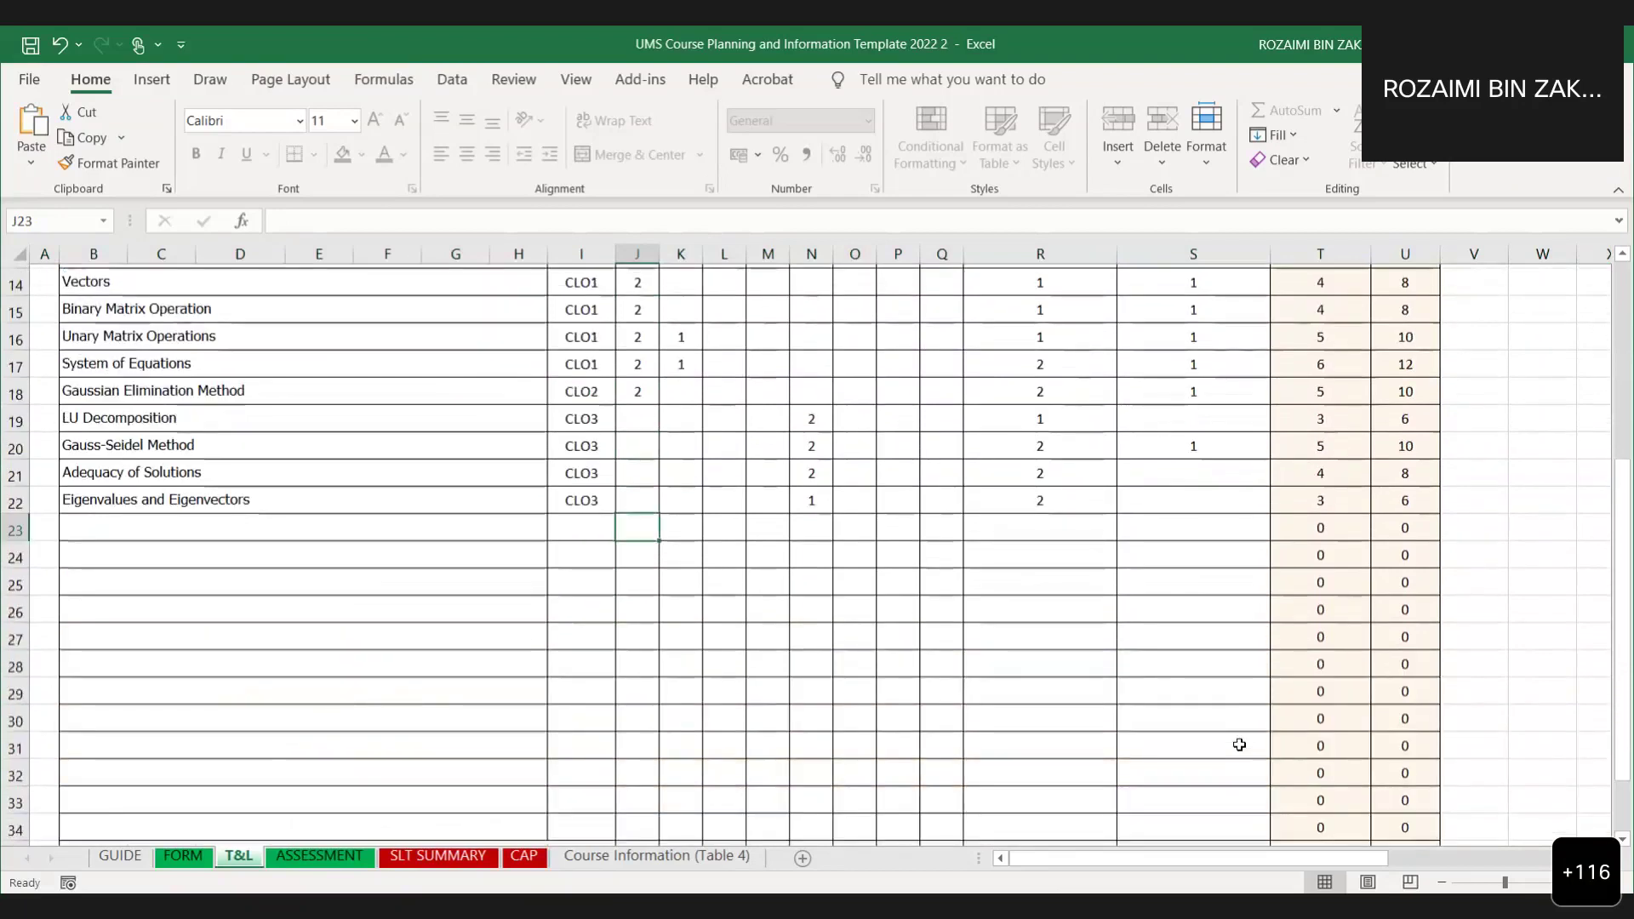
{"action": "scroll", "coordinate": [869, 717], "scroll_direction": "down", "scroll_amount": 8}
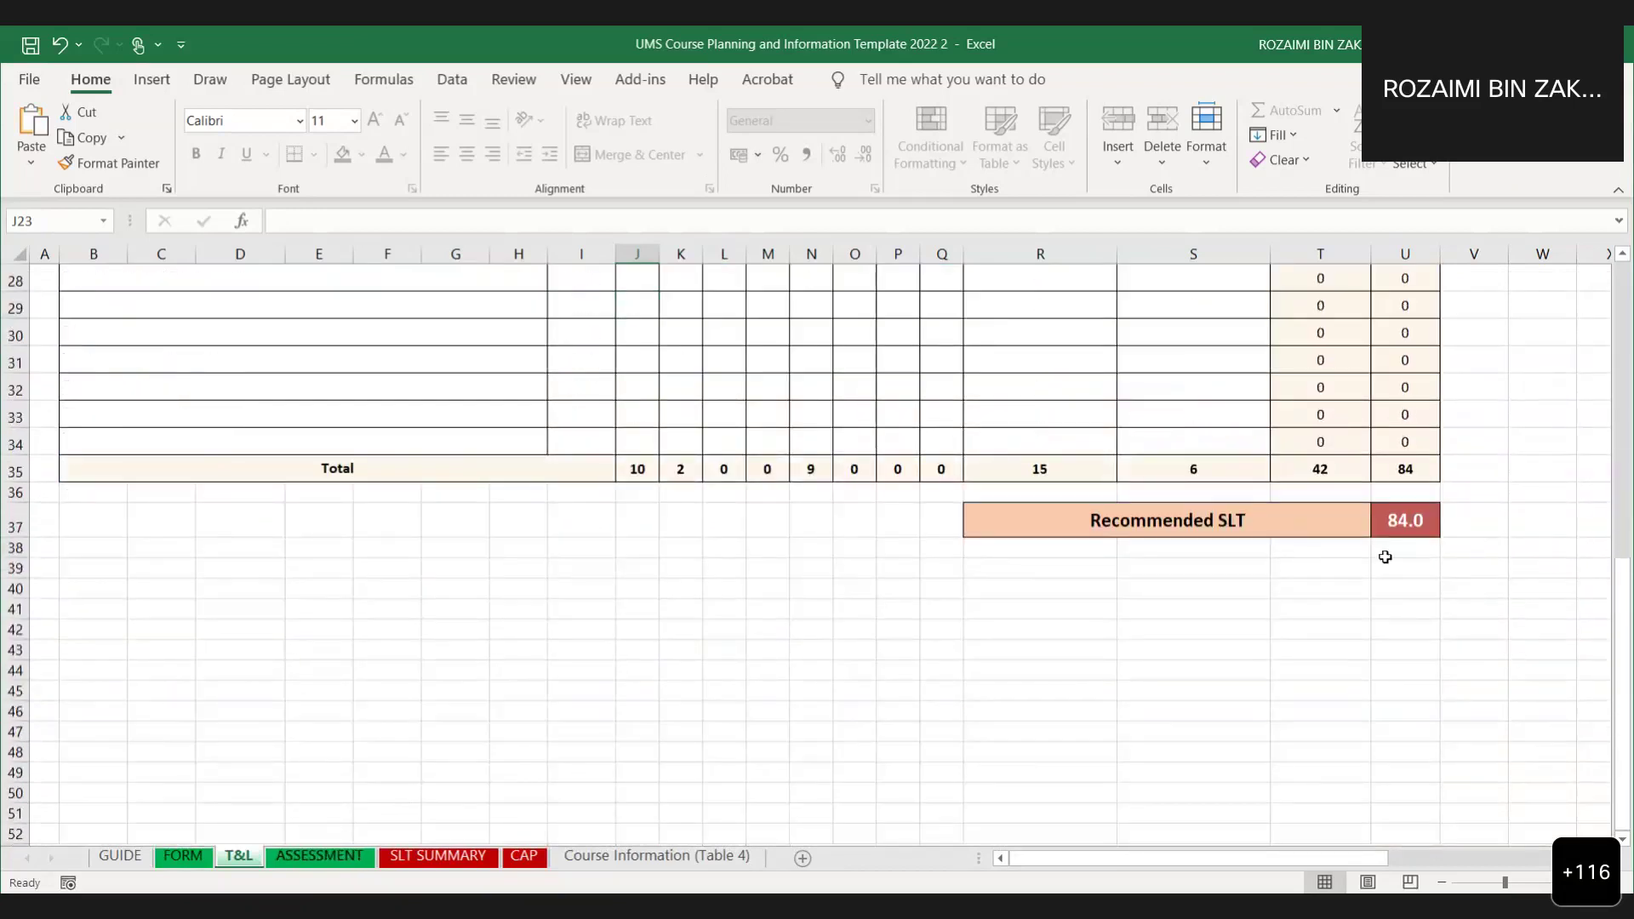
{"action": "left_click", "coordinate": [322, 858]}
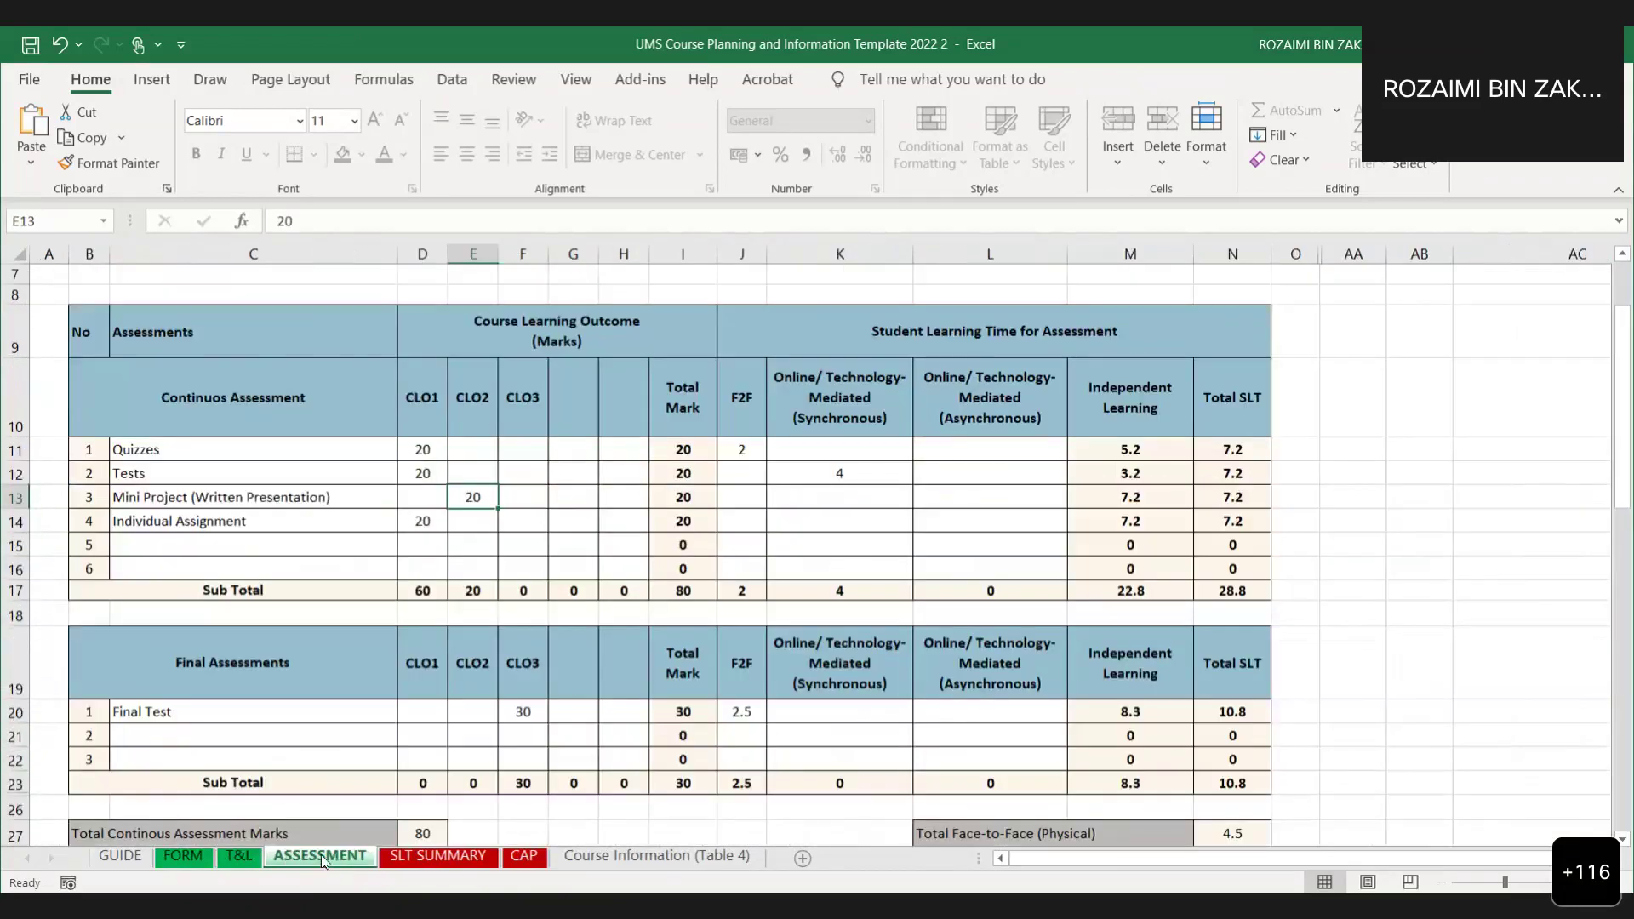
{"action": "left_click", "coordinate": [243, 857]}
{"action": "scroll", "coordinate": [1492, 744], "scroll_direction": "up", "scroll_amount": 3}
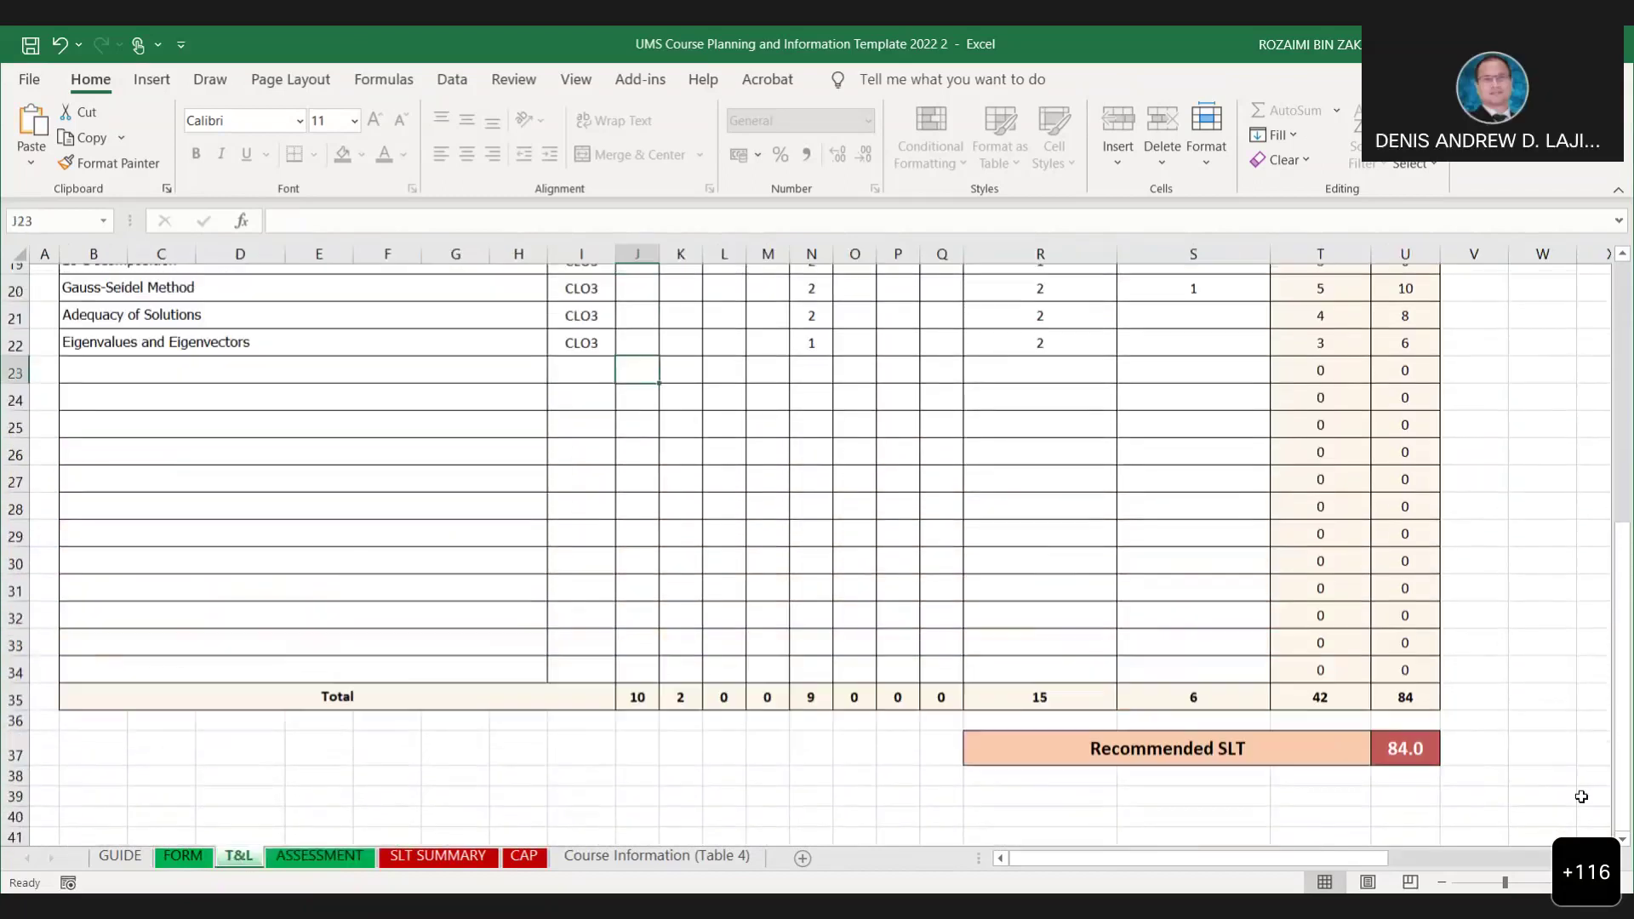
View the CLO options available for the Eigenvalues and Eigenvectors topic.
{"action": "scroll", "coordinate": [1615, 795], "scroll_direction": "up", "scroll_amount": 3}
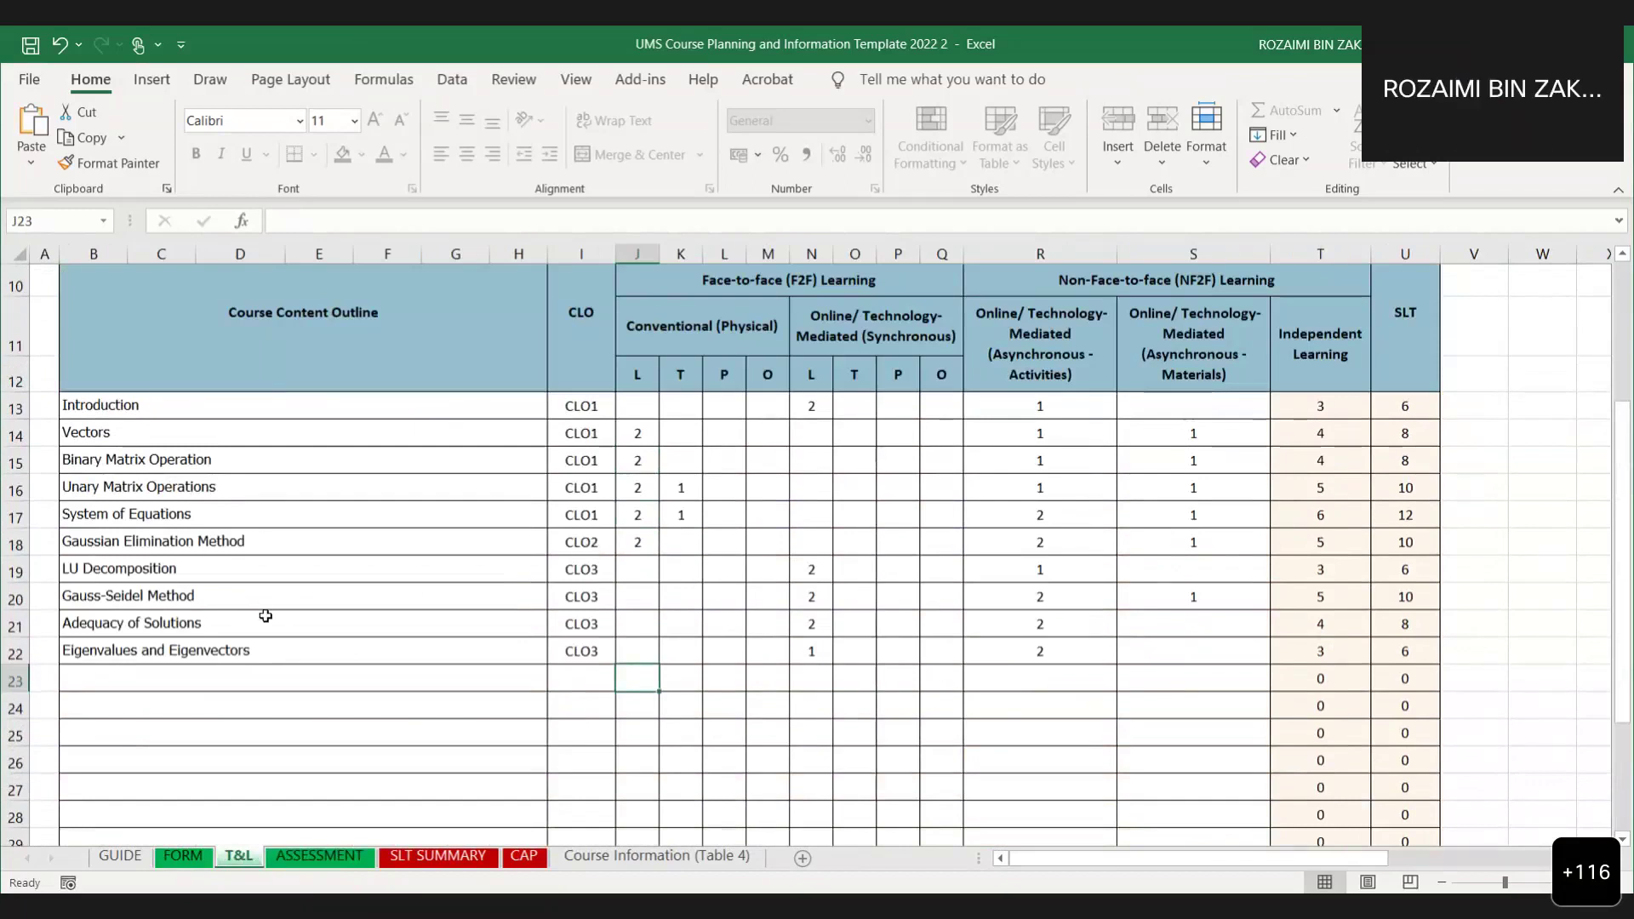
{"action": "left_click", "coordinate": [578, 663]}
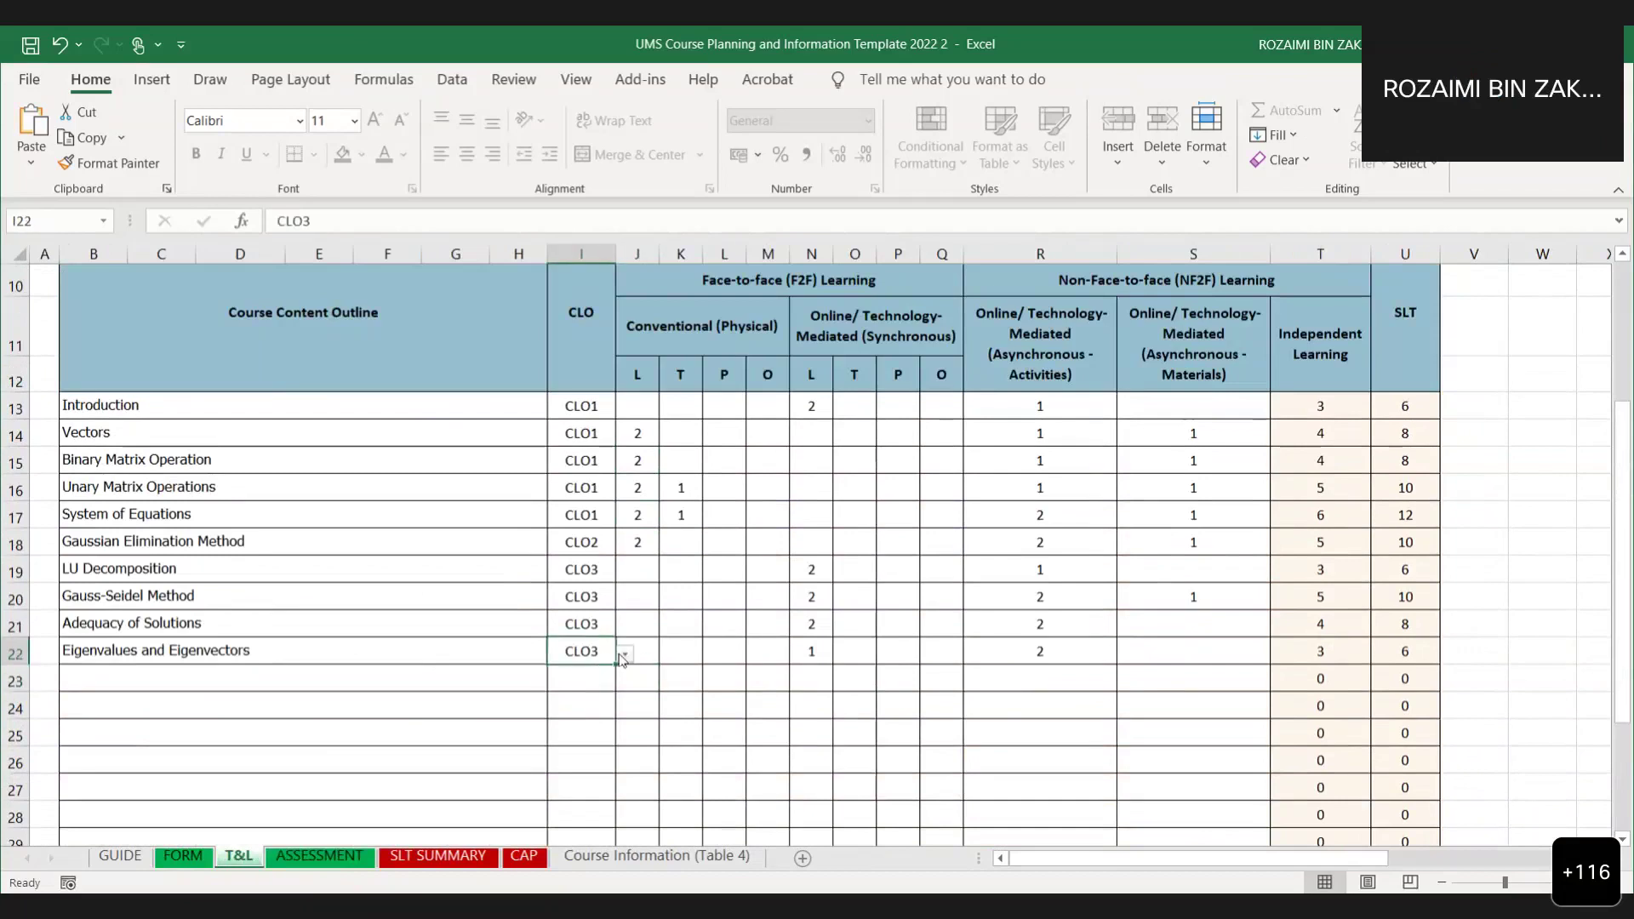
{"action": "left_click", "coordinate": [625, 653]}
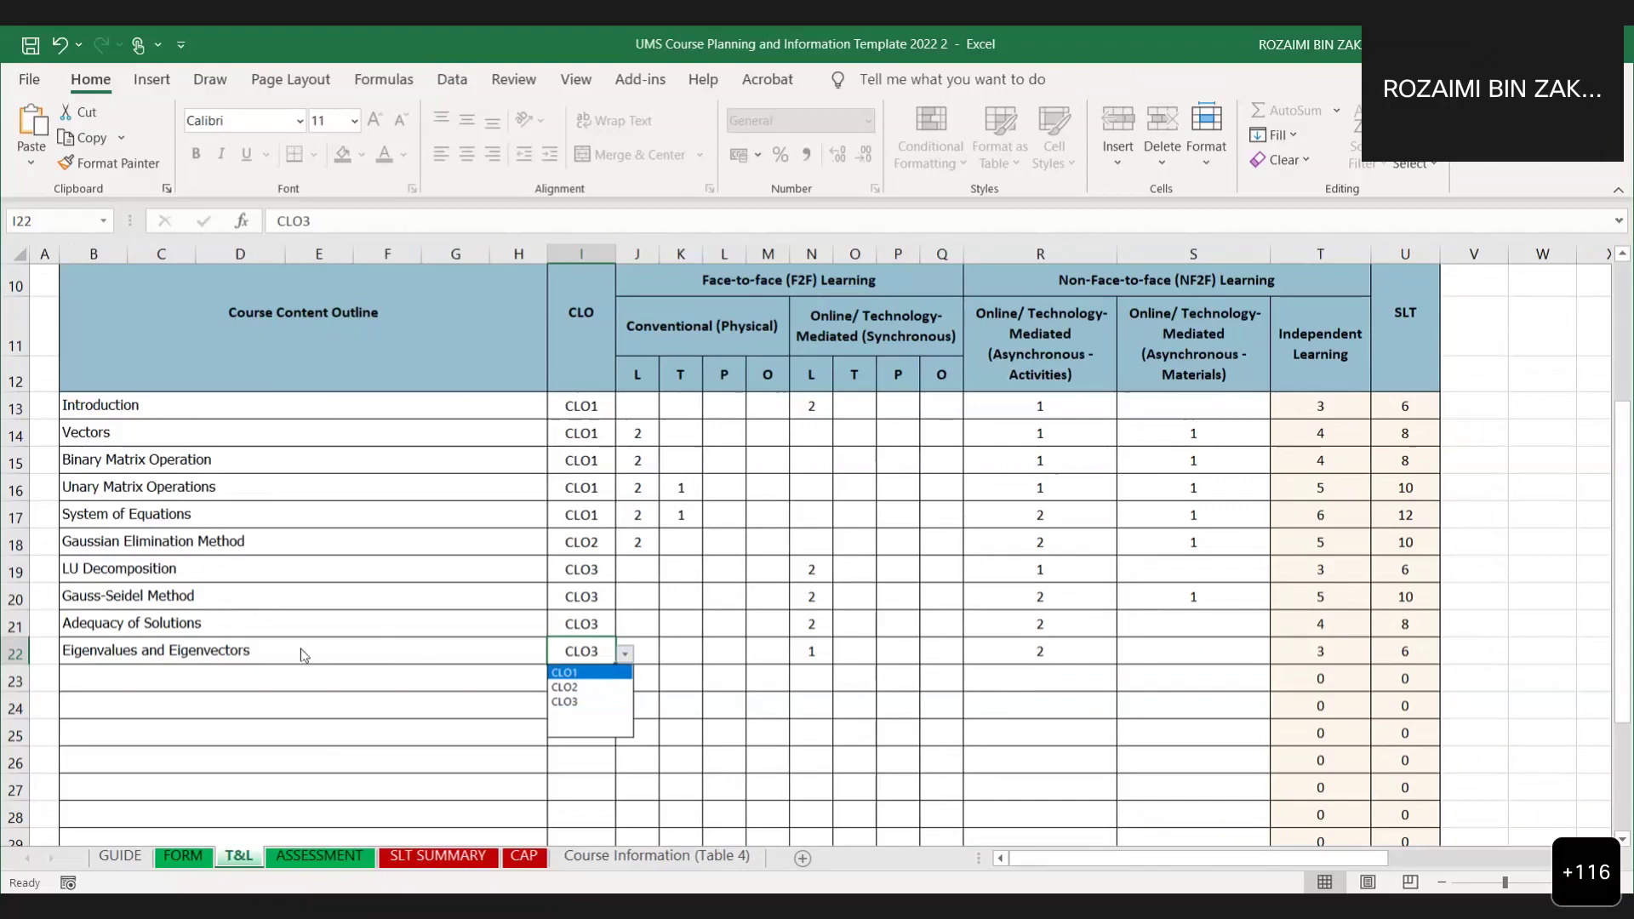
Try to copy the Eigenvalues and Eigenvectors outline entry into the empty row 23, then dismiss the warnings.
{"action": "left_click", "coordinate": [151, 649]}
{"action": "double_click", "coordinate": [155, 651]}
{"action": "triple_click", "coordinate": [158, 649]}
{"action": "right_click", "coordinate": [160, 650]}
{"action": "left_click", "coordinate": [191, 687]}
{"action": "left_click", "coordinate": [192, 684]}
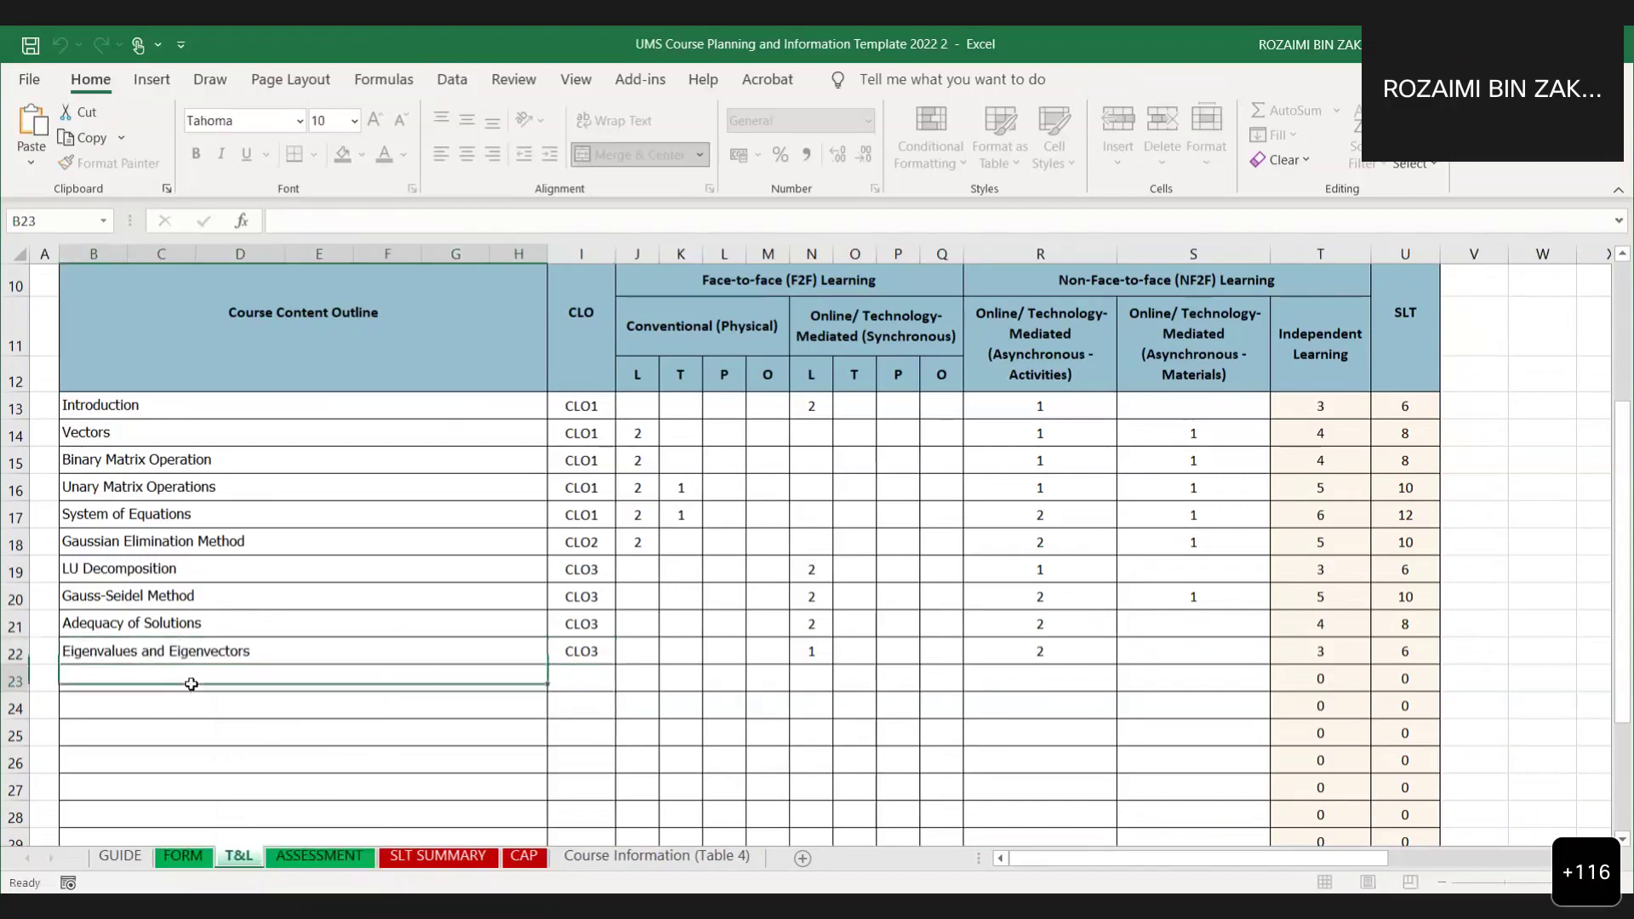
{"action": "right_click", "coordinate": [192, 684]}
{"action": "left_click", "coordinate": [243, 222]}
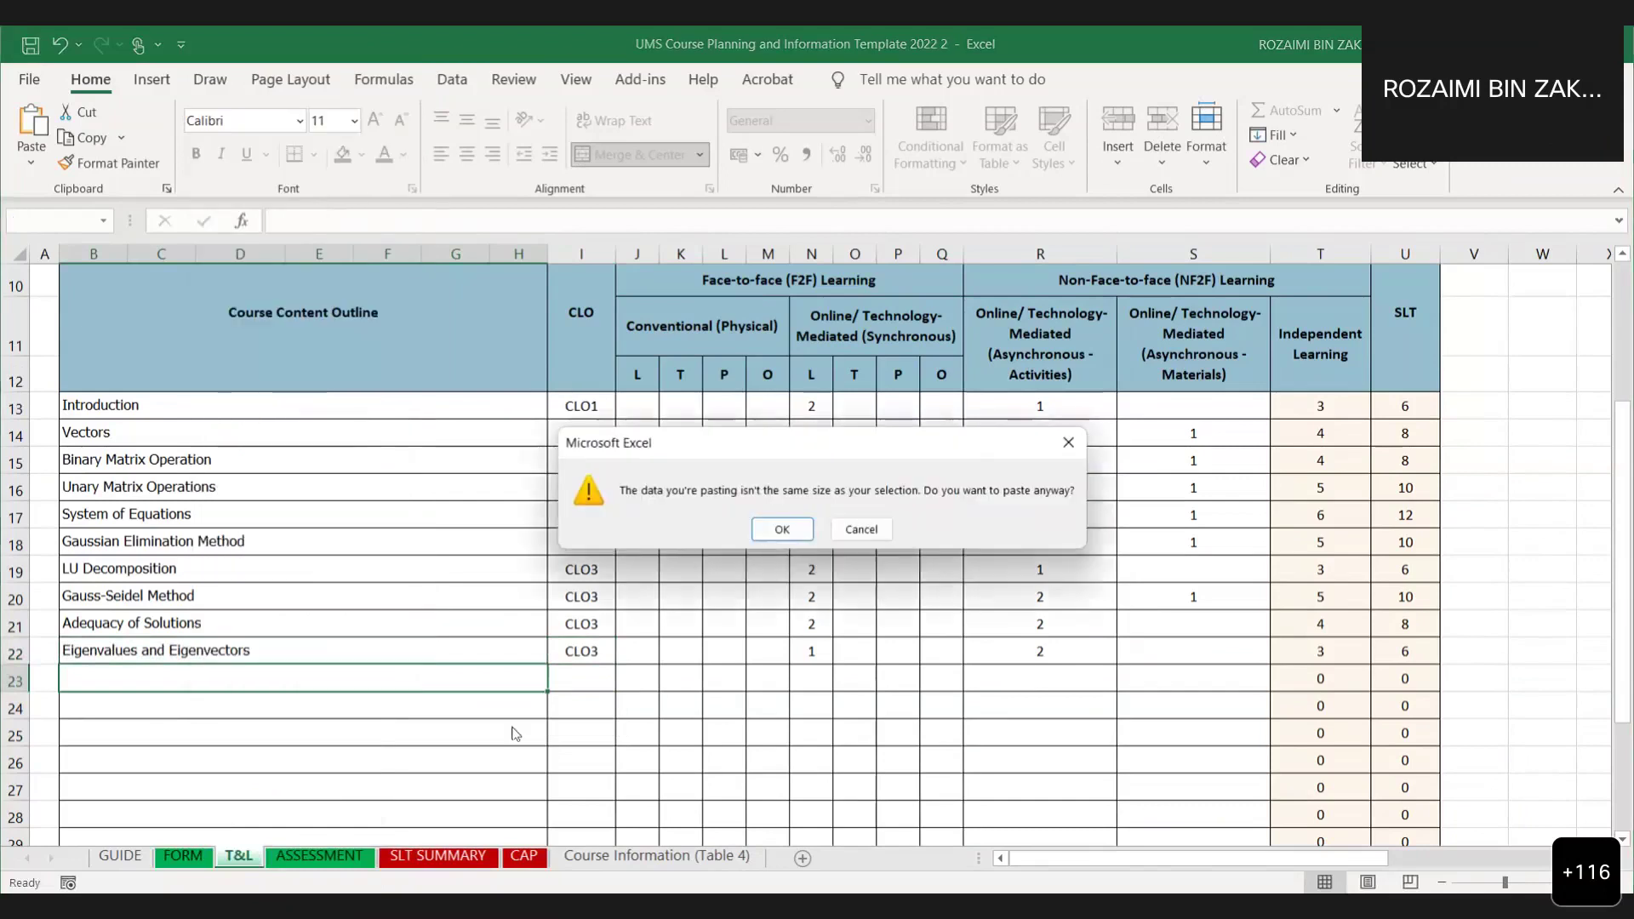
{"action": "left_click", "coordinate": [782, 530]}
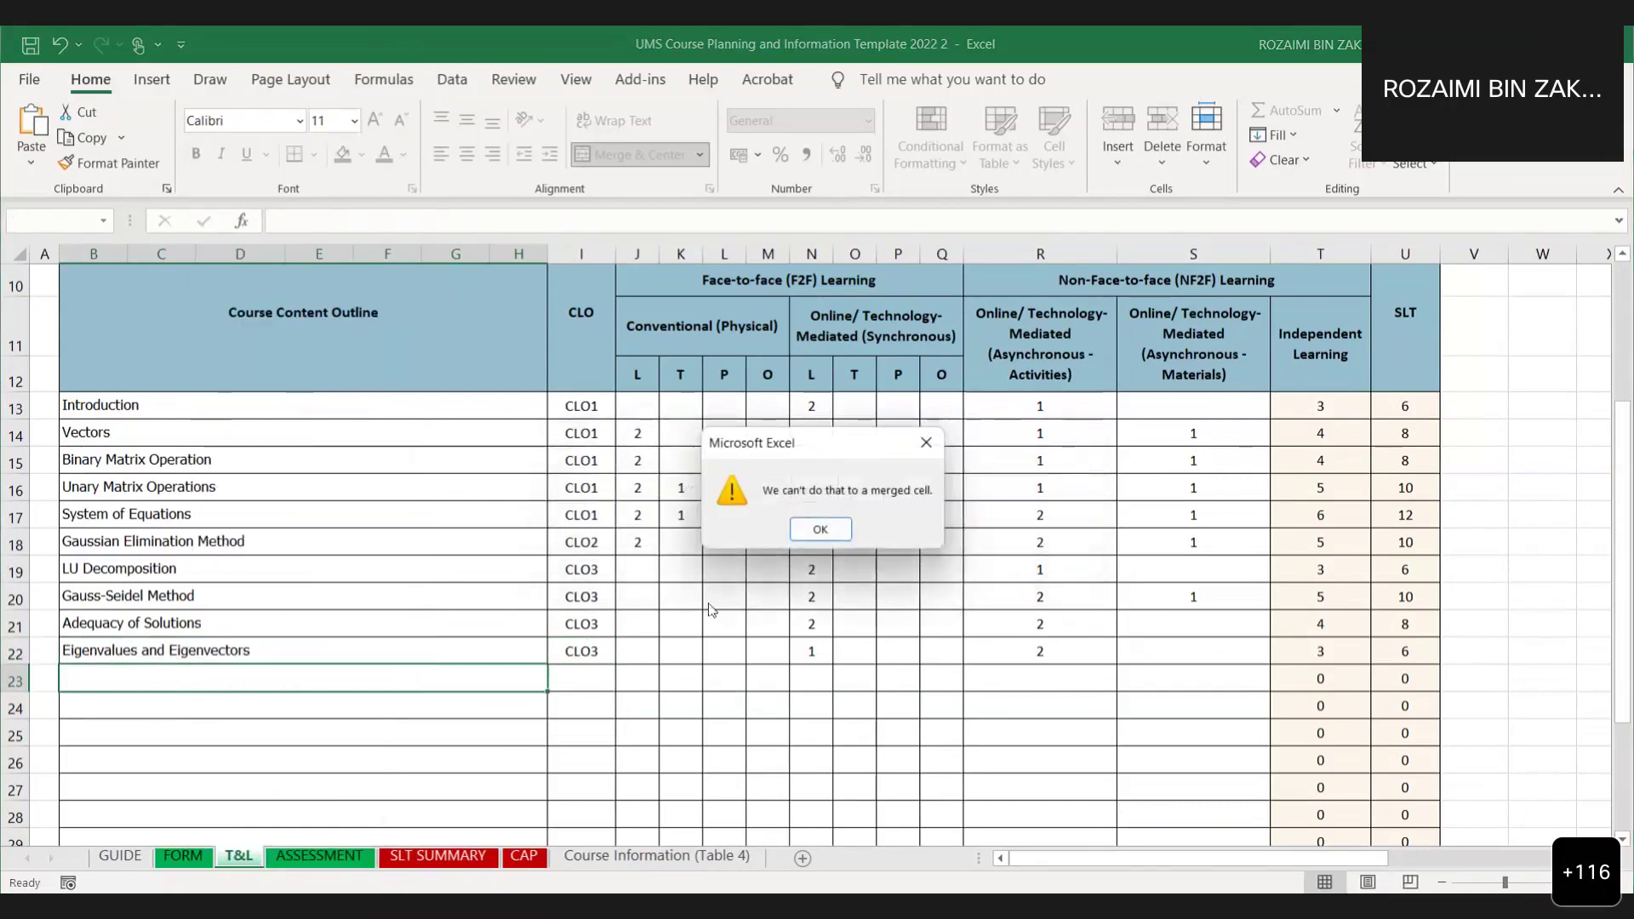
{"action": "left_click", "coordinate": [819, 531]}
{"action": "left_click", "coordinate": [826, 531]}
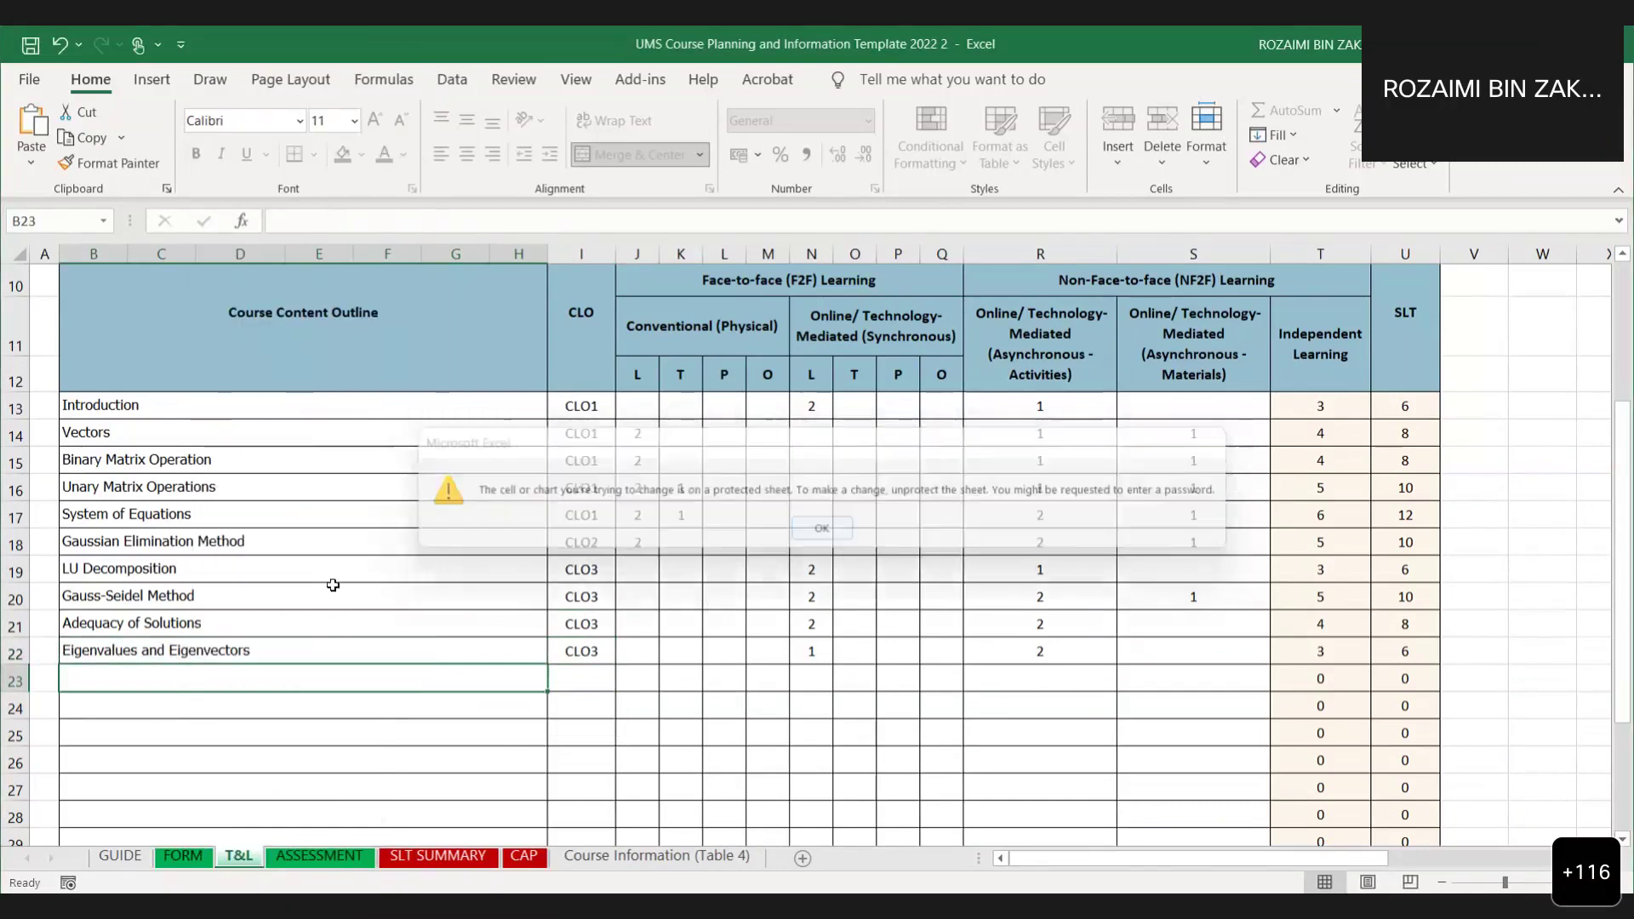
Copy the text "Eigenvalues and Eigenvectors" from row 22's course content outline into the empty outline cell in row 23.
{"action": "double_click", "coordinate": [66, 651]}
{"action": "left_click_drag", "start_coordinate": [63, 651], "coordinate": [250, 655]}
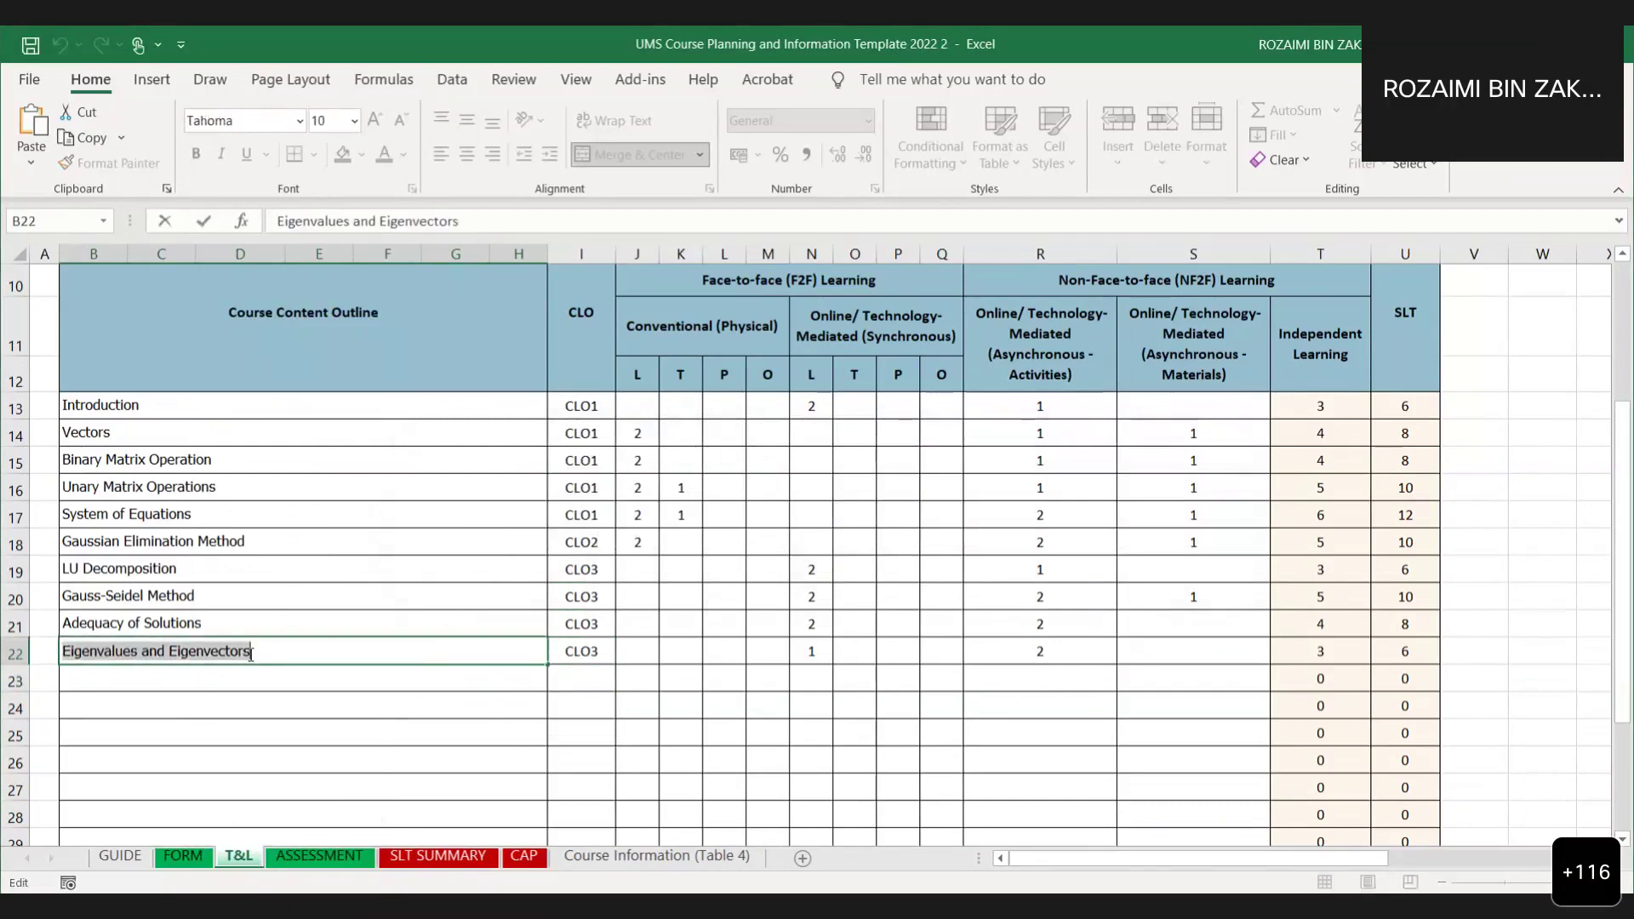
{"action": "right_click", "coordinate": [250, 655]}
{"action": "left_click", "coordinate": [293, 698]}
{"action": "double_click", "coordinate": [226, 677]}
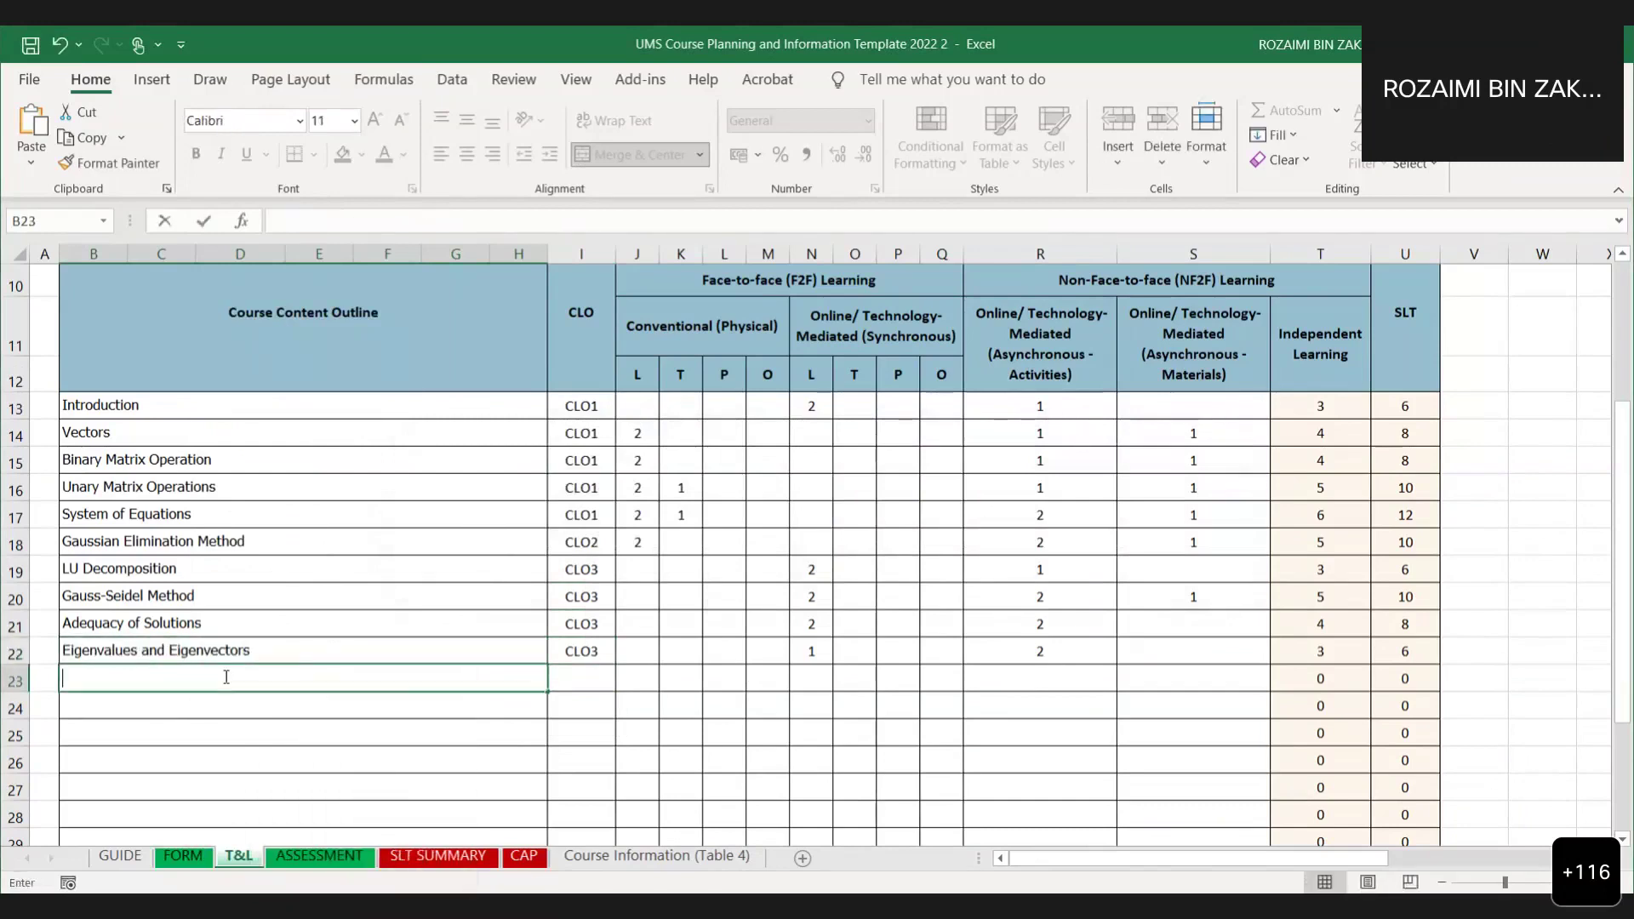
{"action": "right_click", "coordinate": [227, 677]}
{"action": "left_click", "coordinate": [281, 562]}
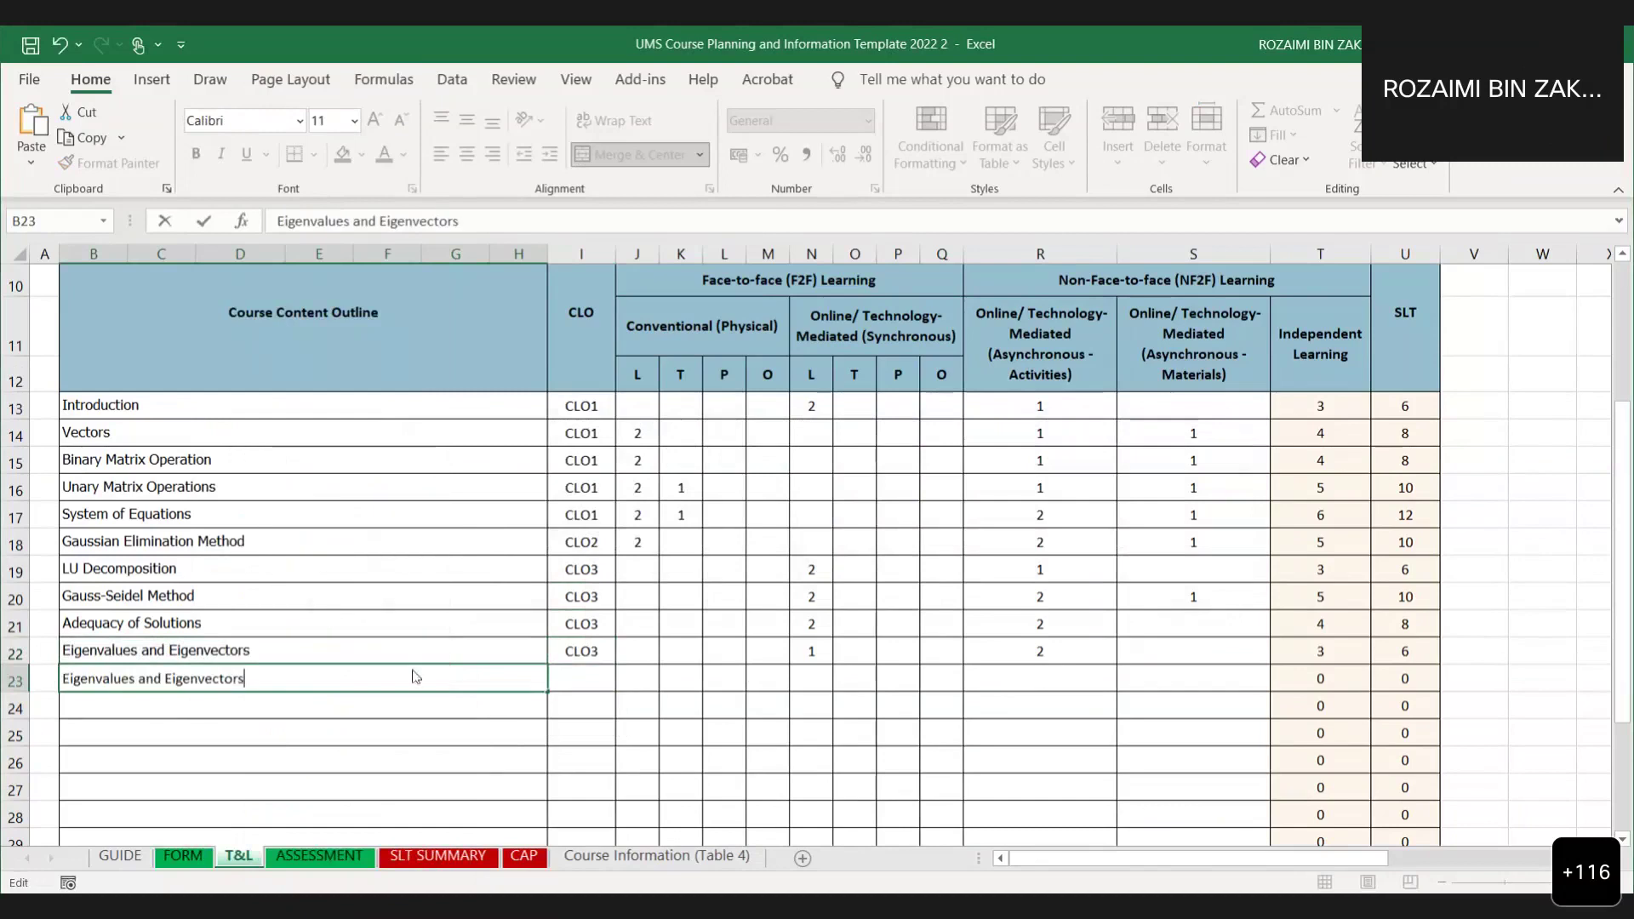
{"action": "left_click", "coordinate": [594, 677]}
Set the CLO of the Eigenvalues and Eigenvectors topic in row 22 to CLO1.
{"action": "left_click", "coordinate": [606, 658]}
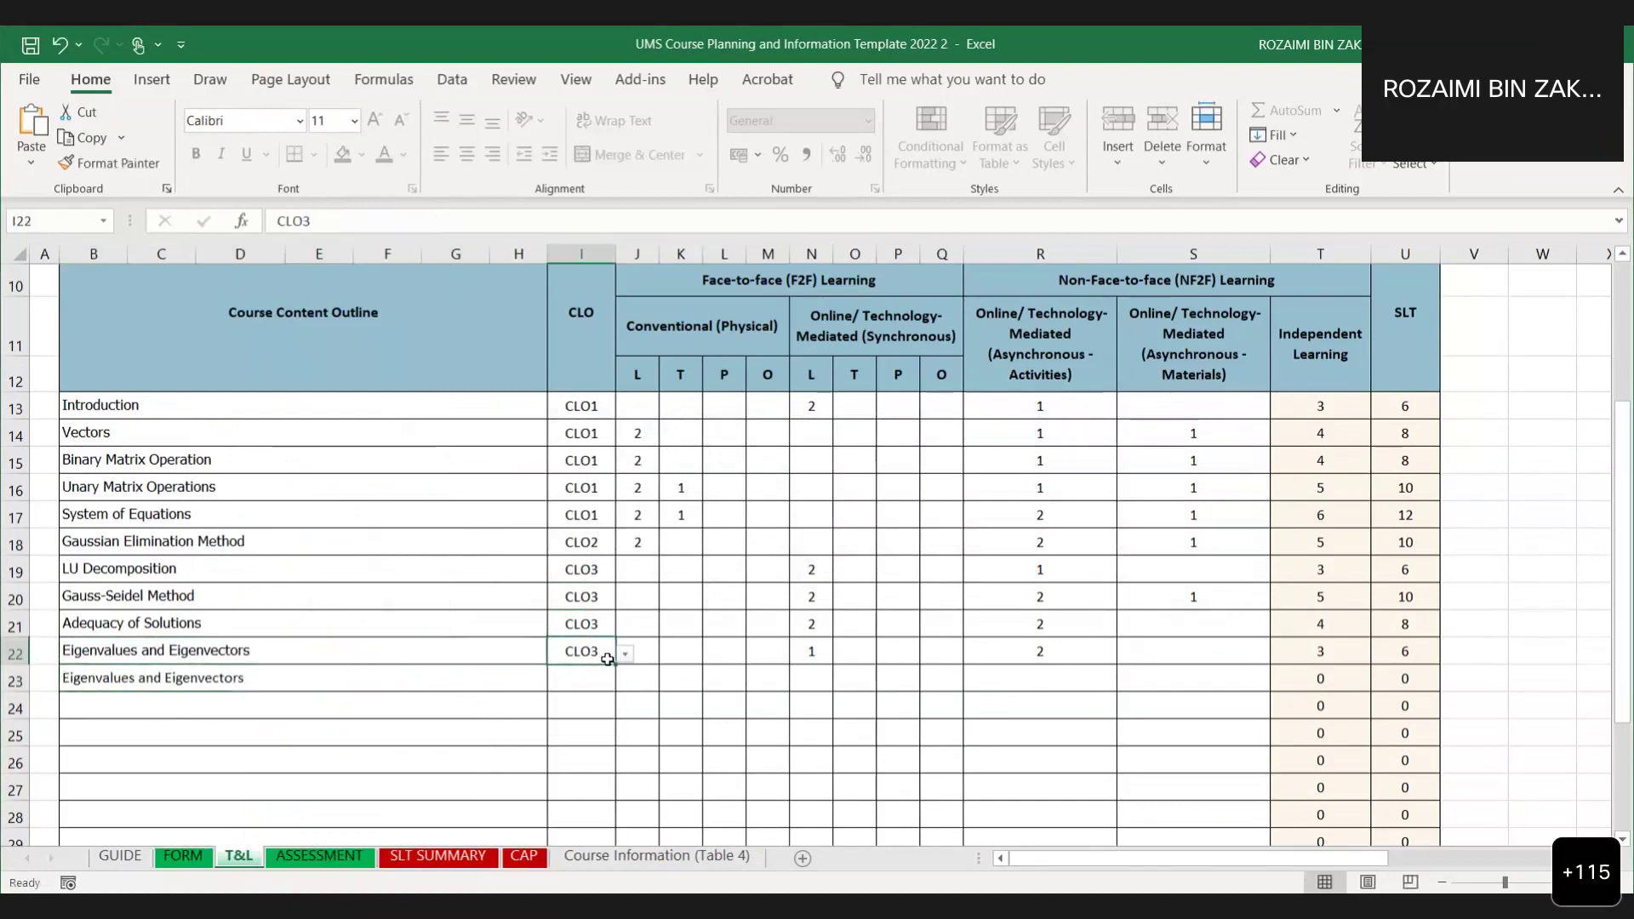
{"action": "left_click", "coordinate": [627, 658]}
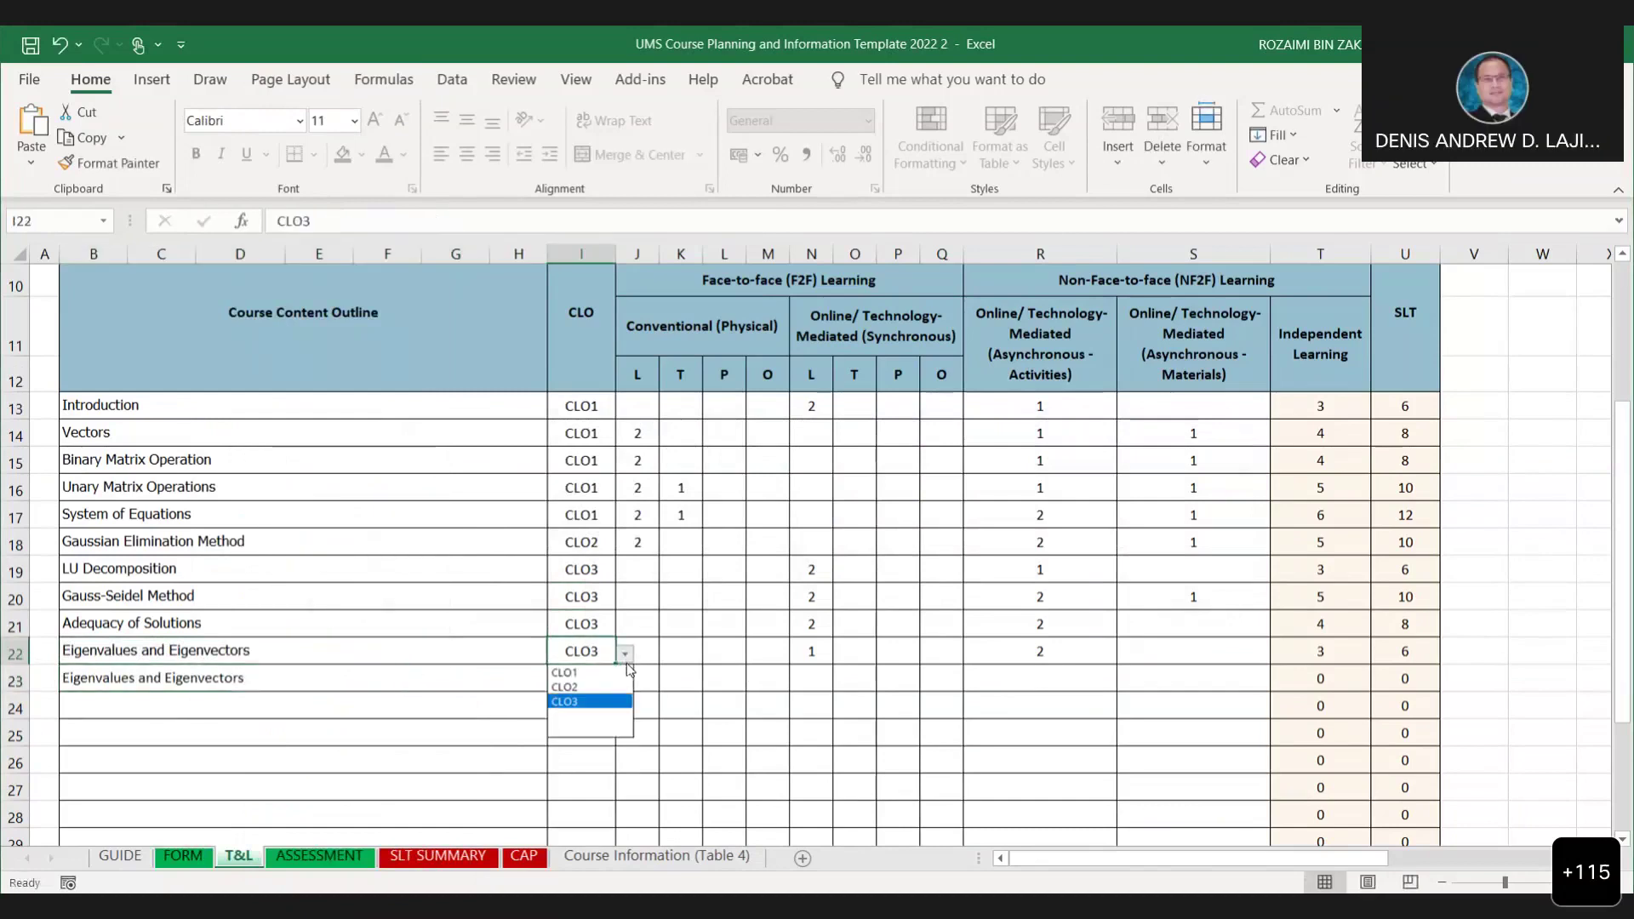
{"action": "left_click", "coordinate": [611, 671]}
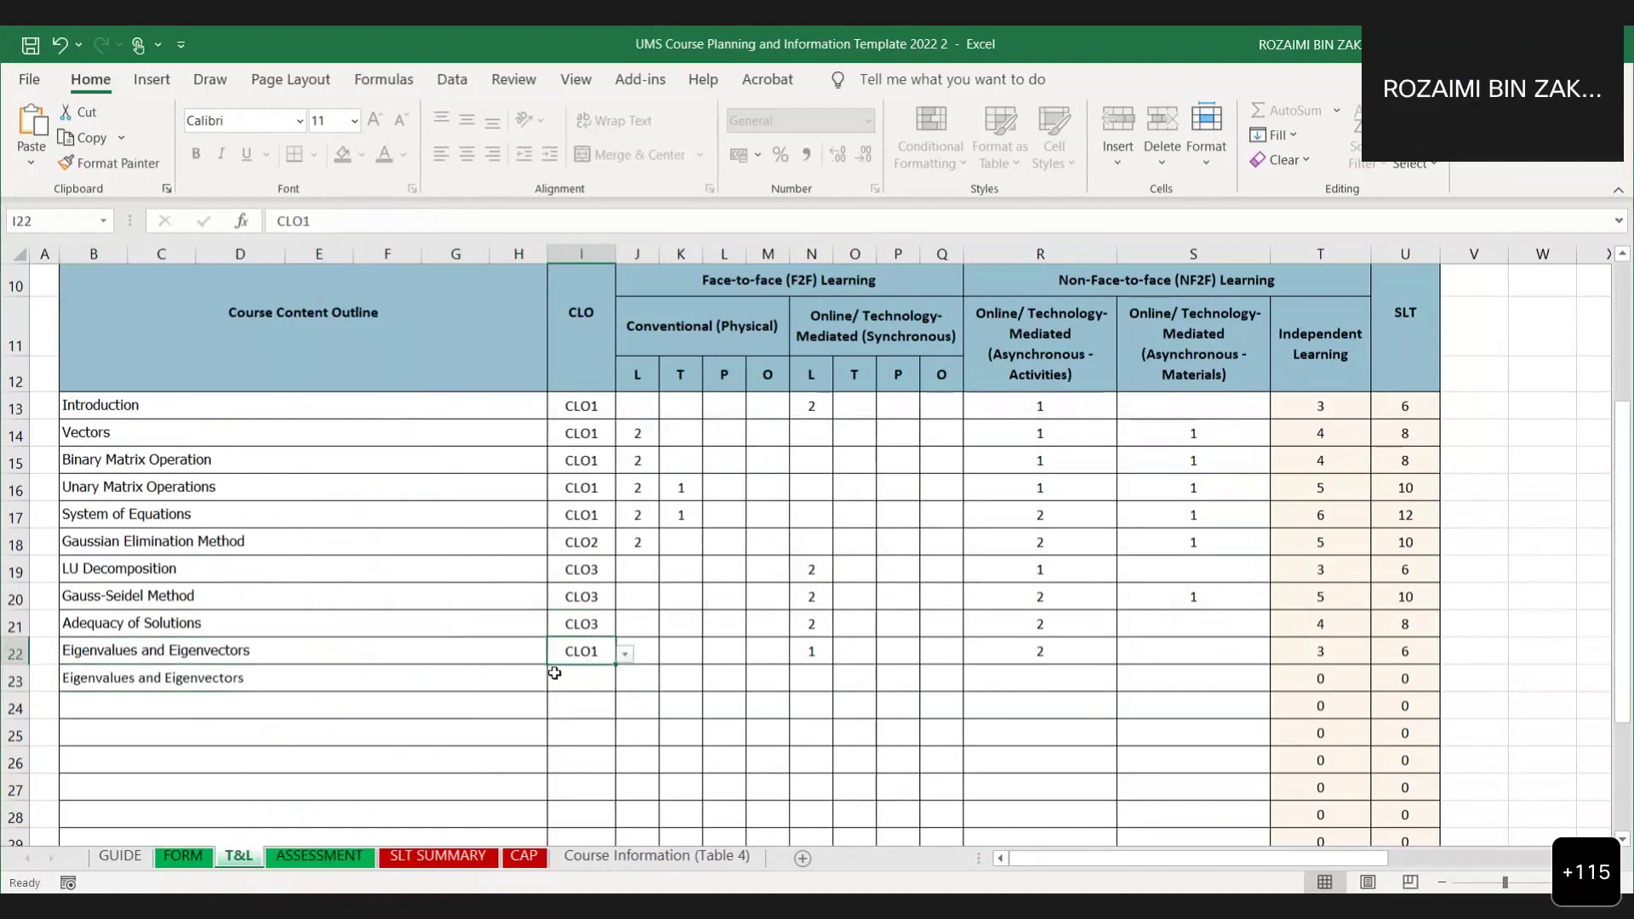
Assign CLO2 to the Eigenvalues and Eigenvectors entry in row 23 and switch it to CLO3.
{"action": "left_click", "coordinate": [609, 676]}
{"action": "left_click", "coordinate": [621, 681]}
{"action": "left_click", "coordinate": [588, 714]}
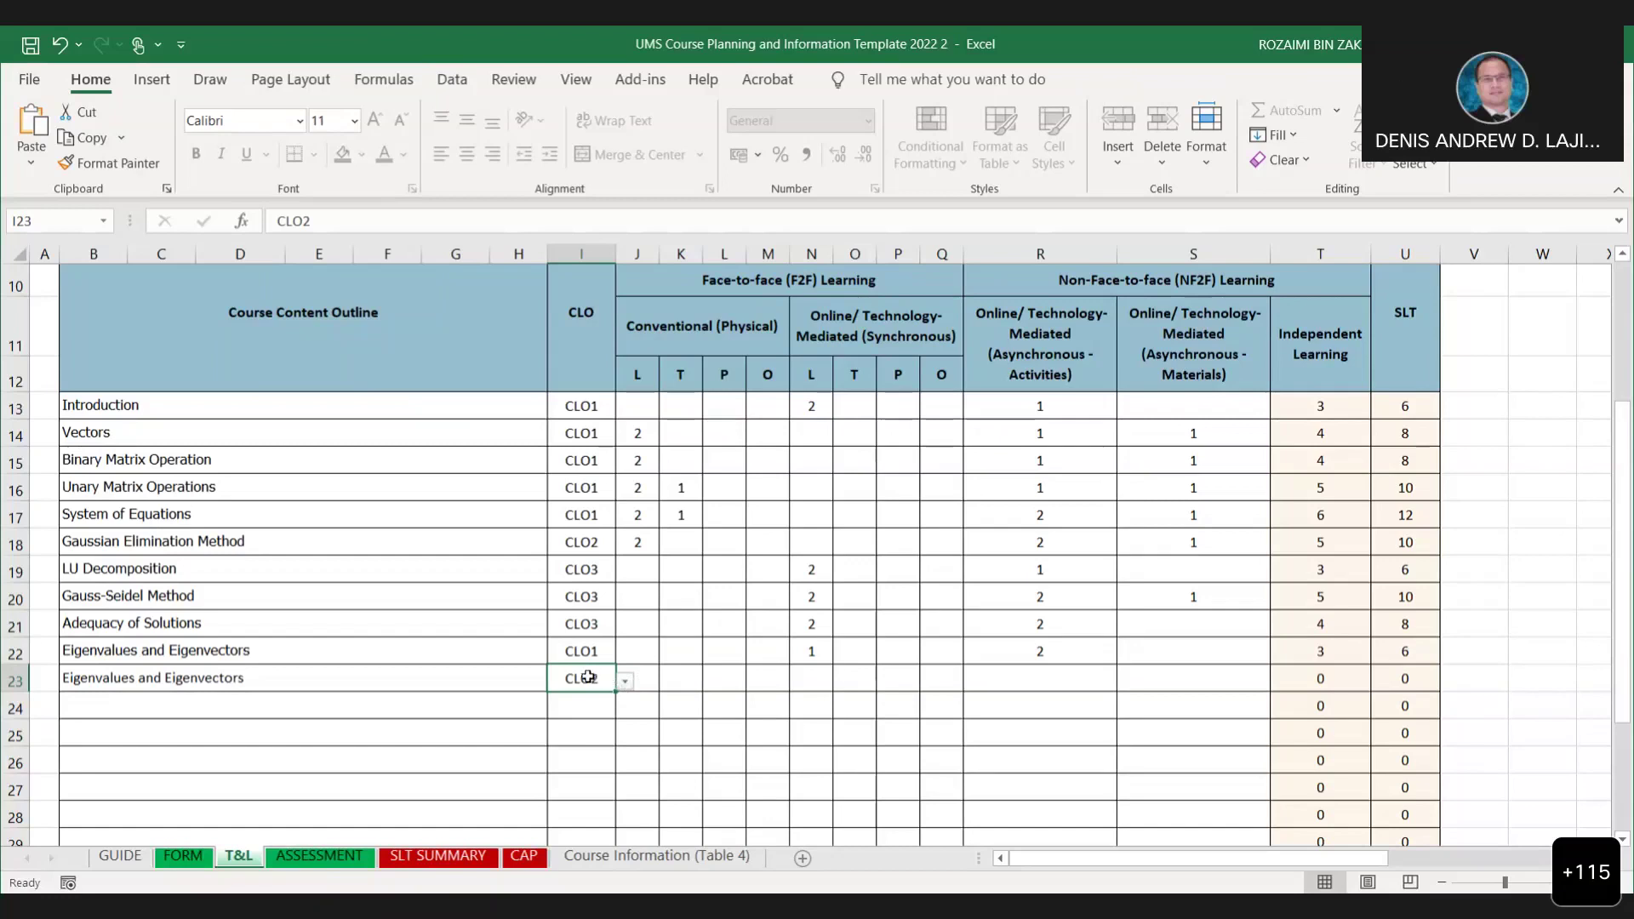
{"action": "left_click", "coordinate": [625, 681]}
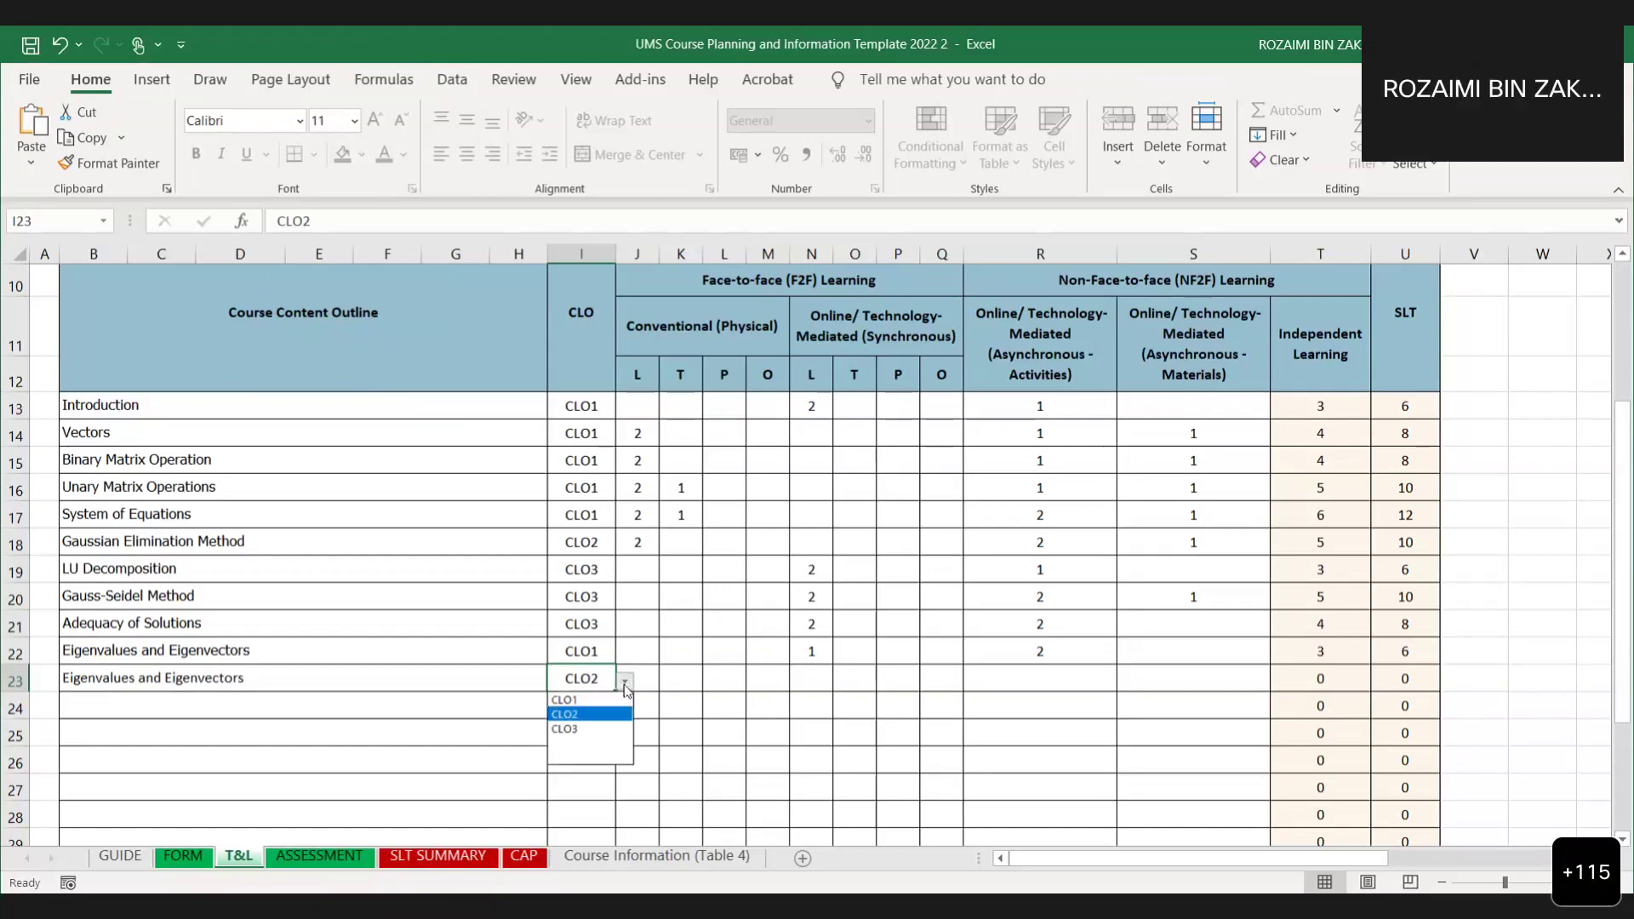
{"action": "left_click", "coordinate": [596, 728]}
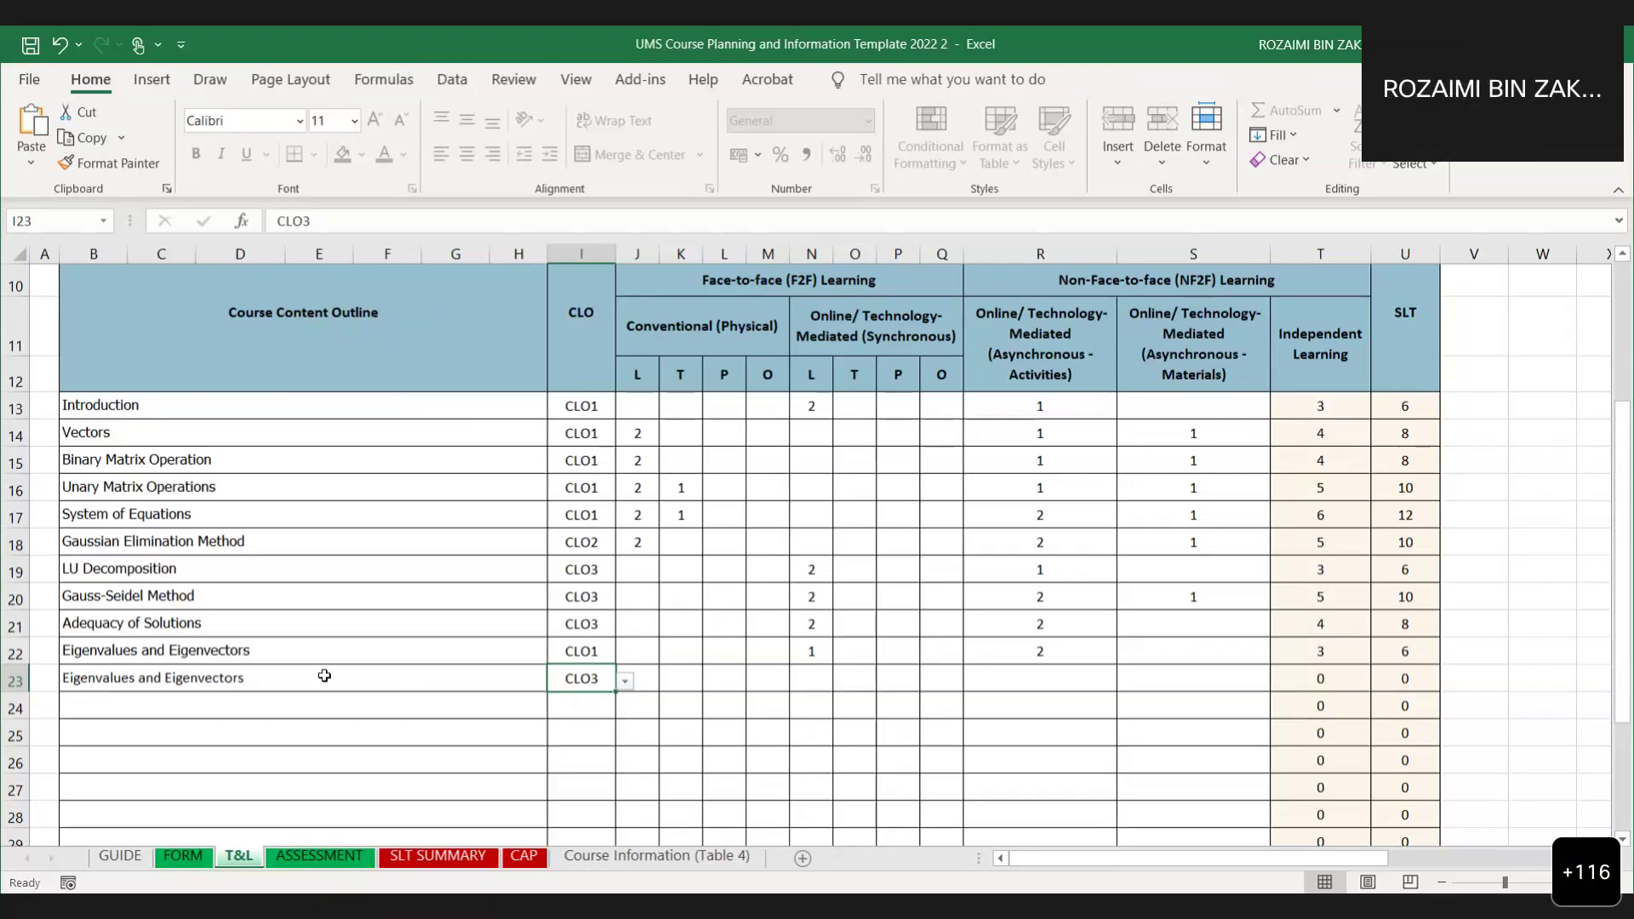
Clear the course content outline text and the CLO value from row 23 of the T&L sheet.
{"action": "left_click", "coordinate": [152, 682]}
{"action": "key", "text": "Delete"}
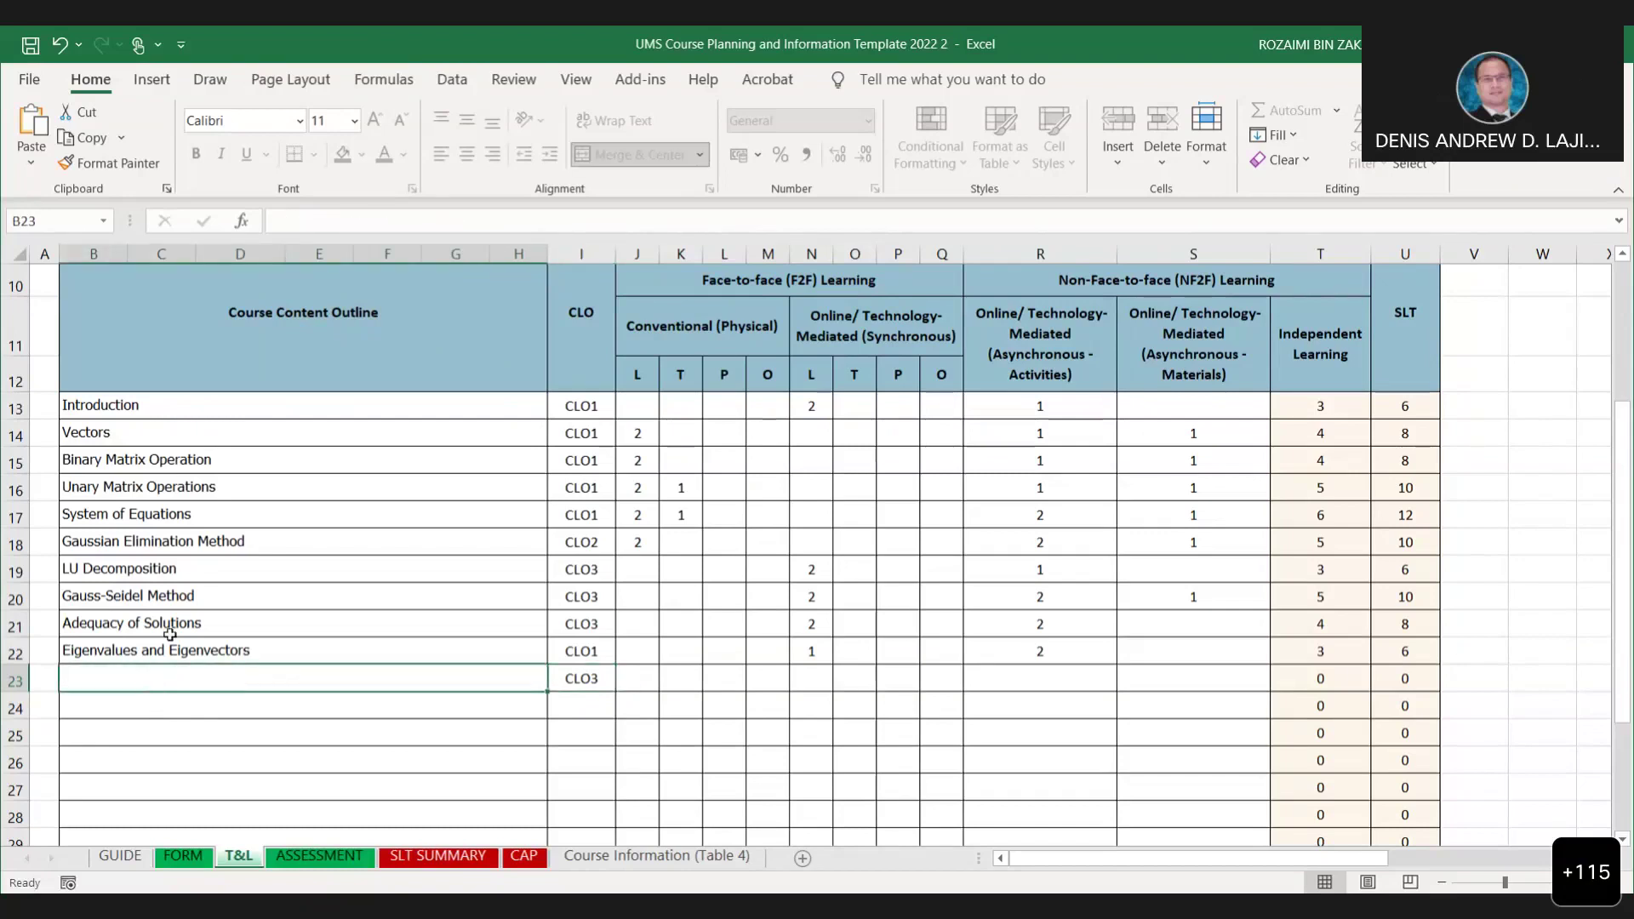
{"action": "left_click", "coordinate": [595, 700]}
{"action": "left_click", "coordinate": [592, 676]}
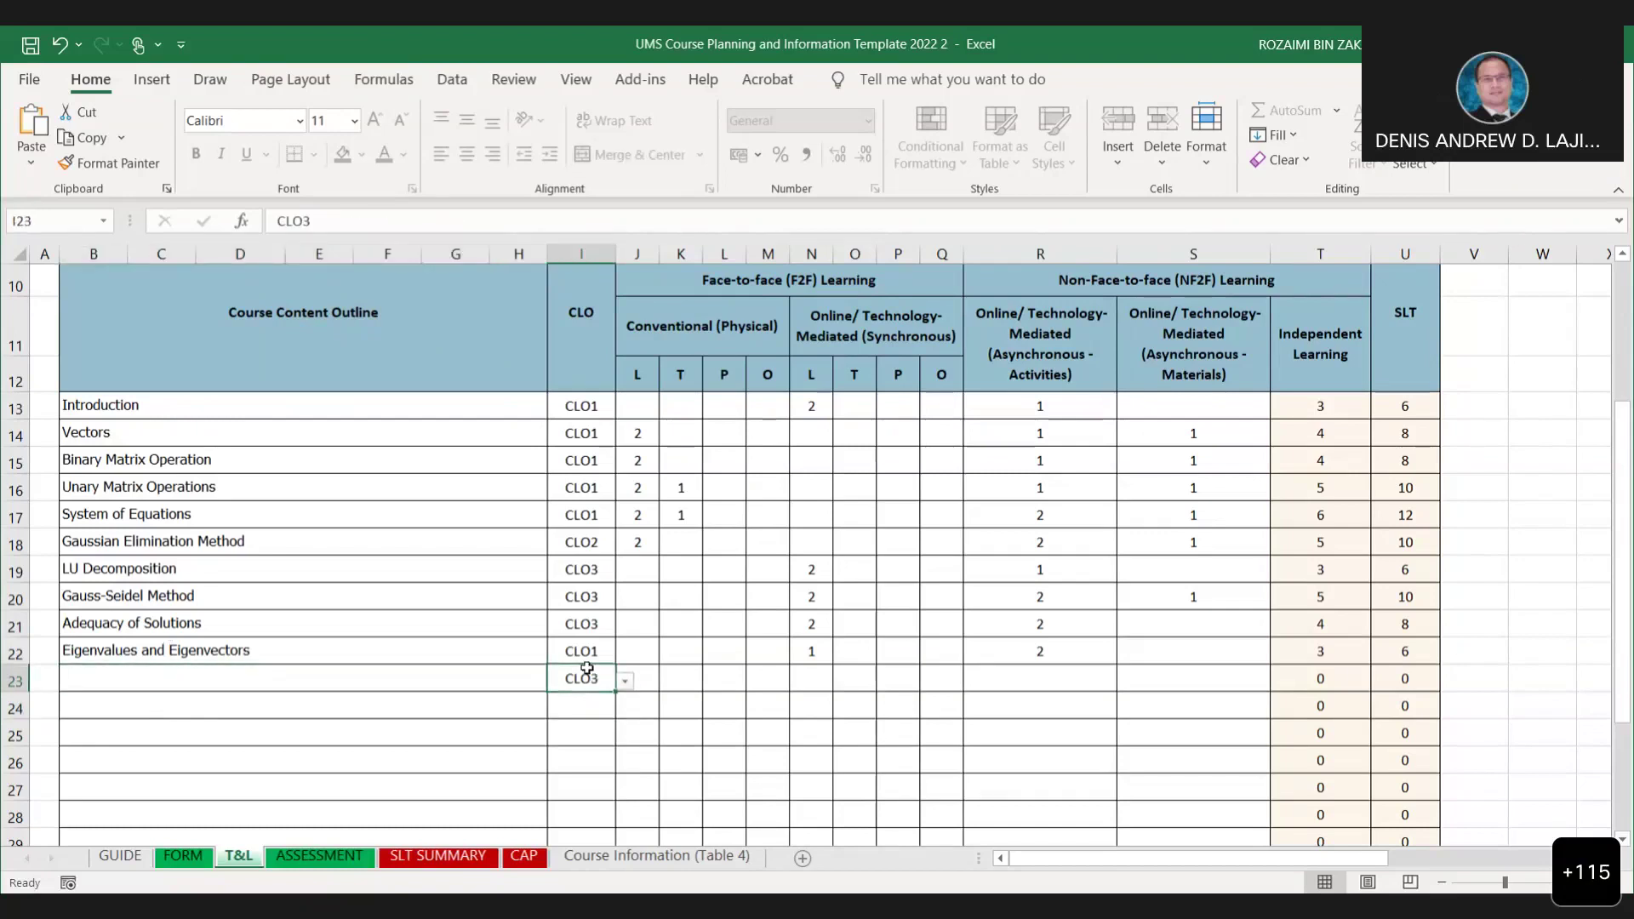
{"action": "key", "text": "Delete"}
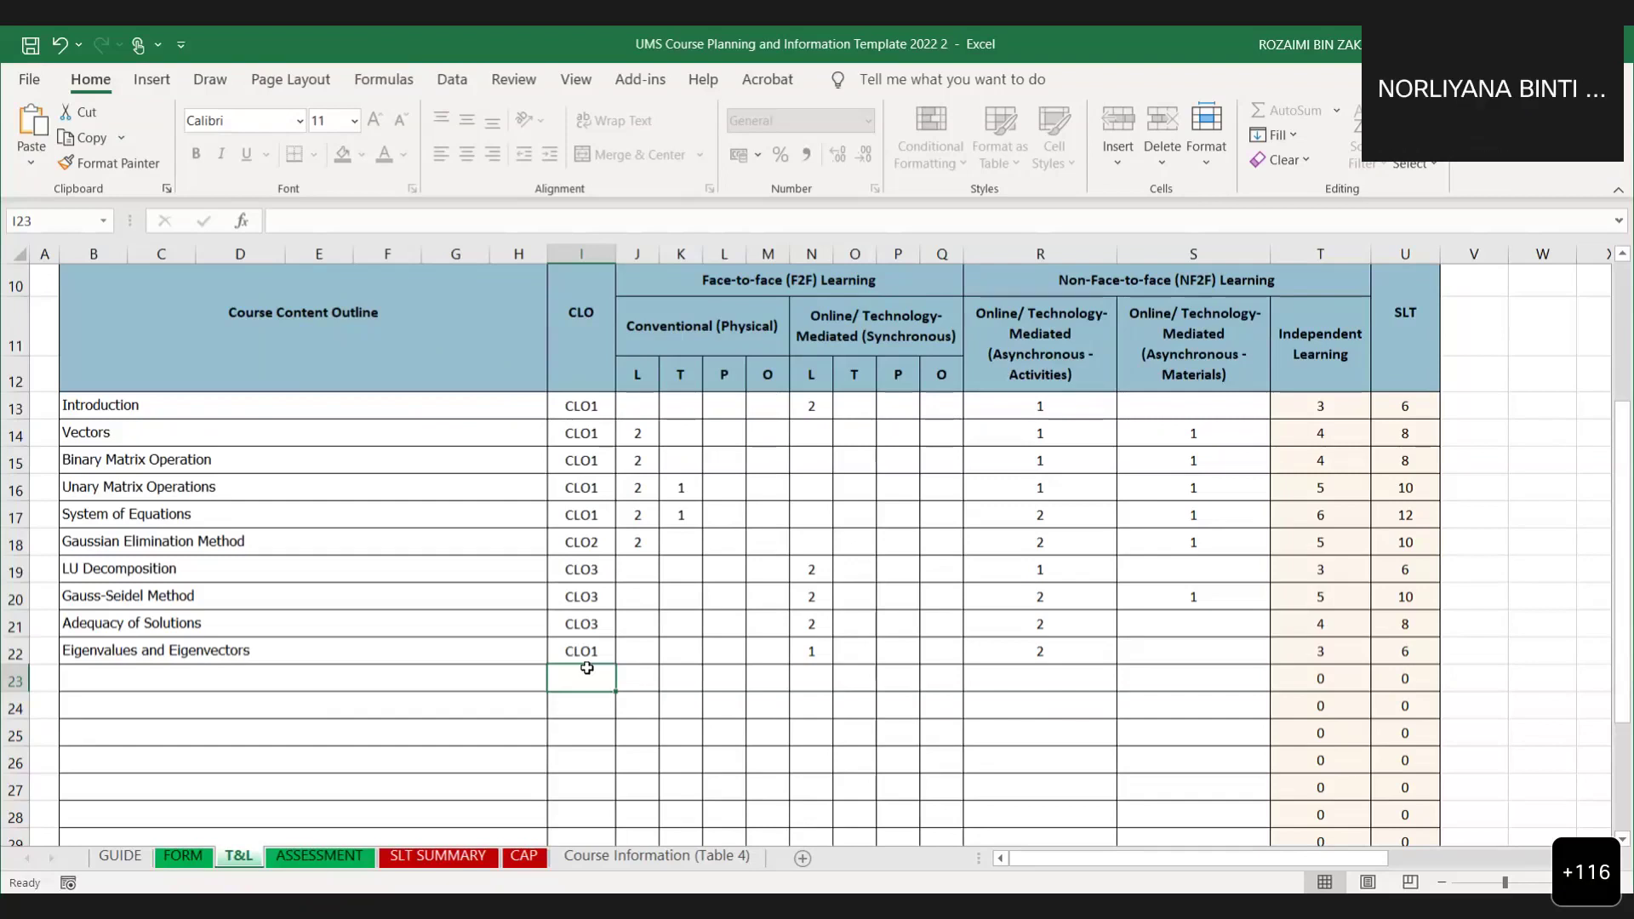
On the ASSESSMENT sheet, enter 2 synchronous online hours for Quizzes, clear its F2F hours, and check the SLT totals.
{"action": "scroll", "coordinate": [800, 656], "scroll_direction": "down", "scroll_amount": 3}
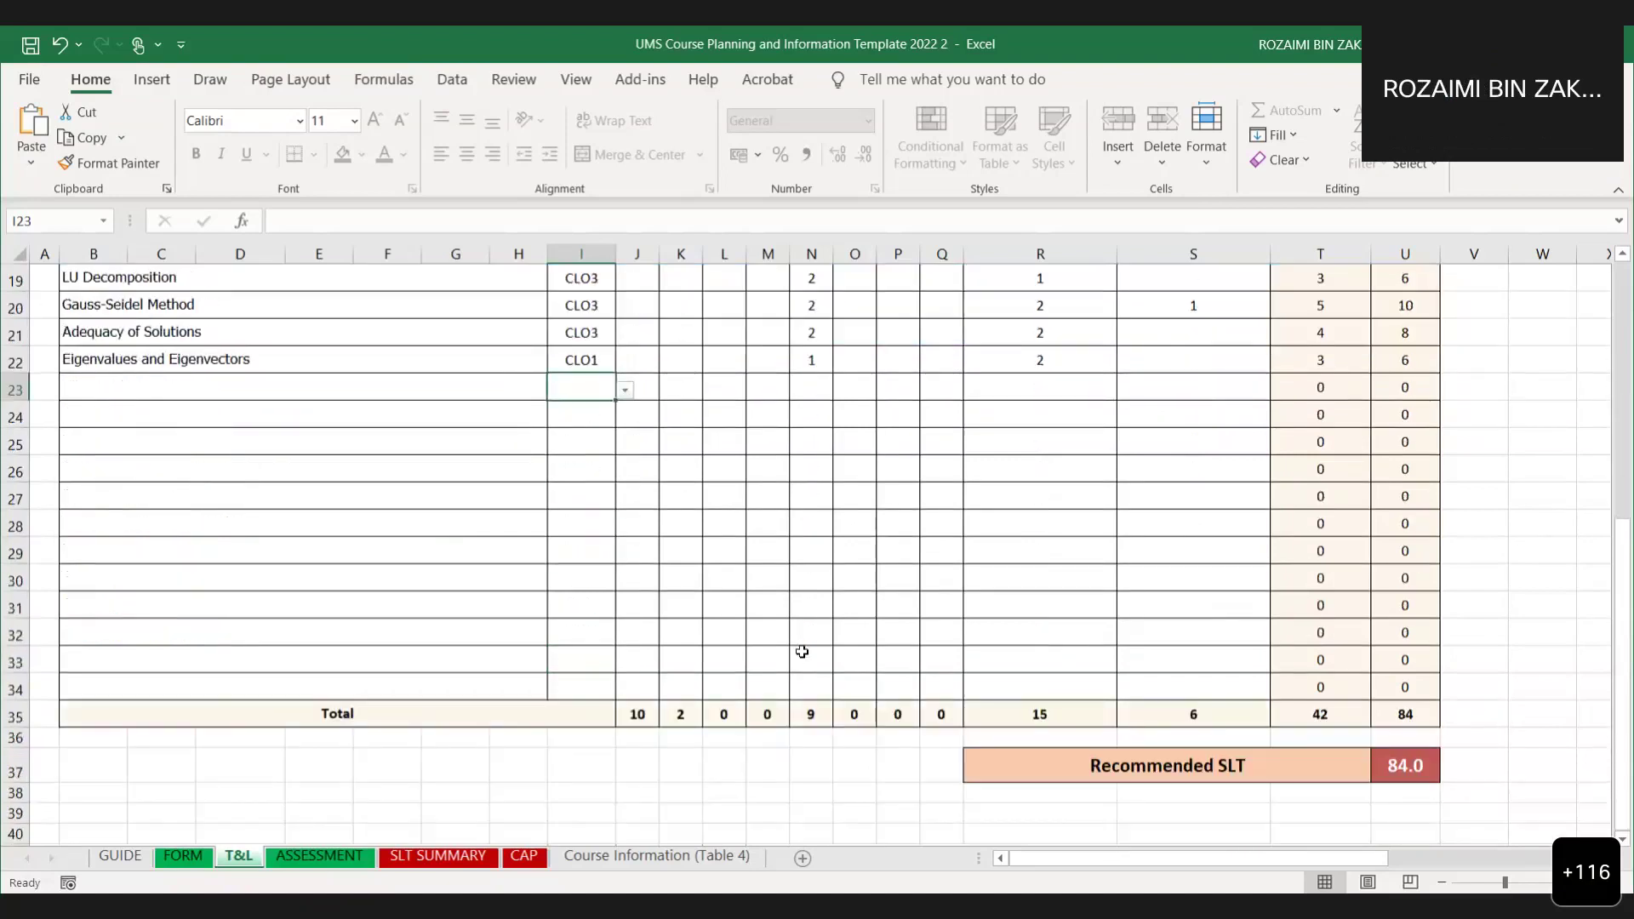
{"action": "left_click", "coordinate": [320, 857]}
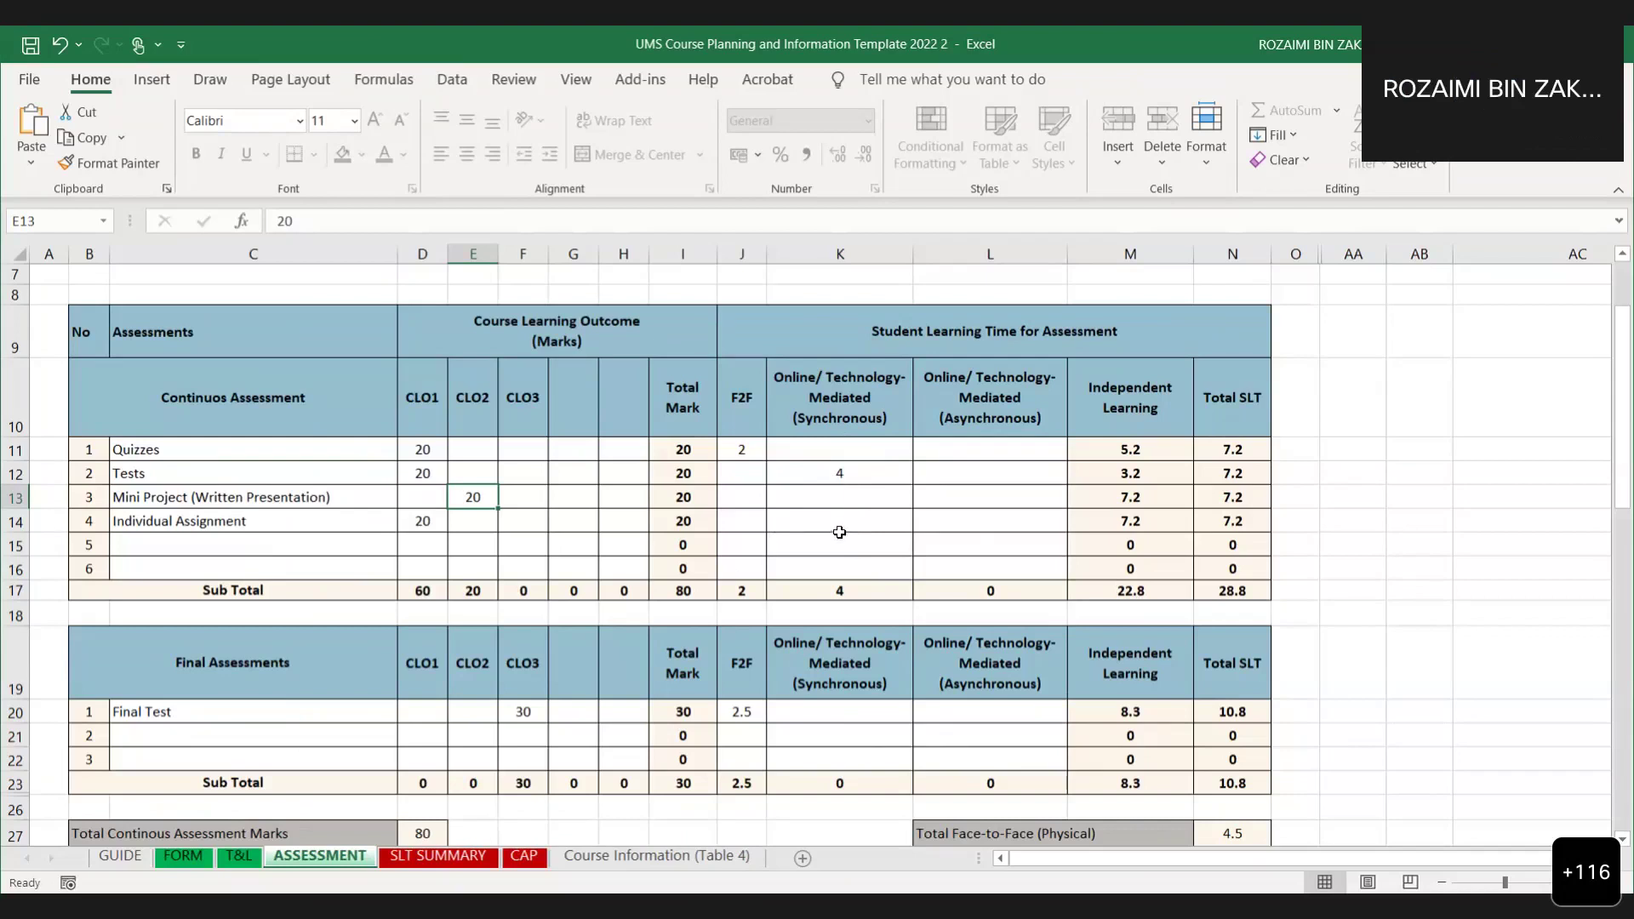
{"action": "left_click", "coordinate": [831, 458]}
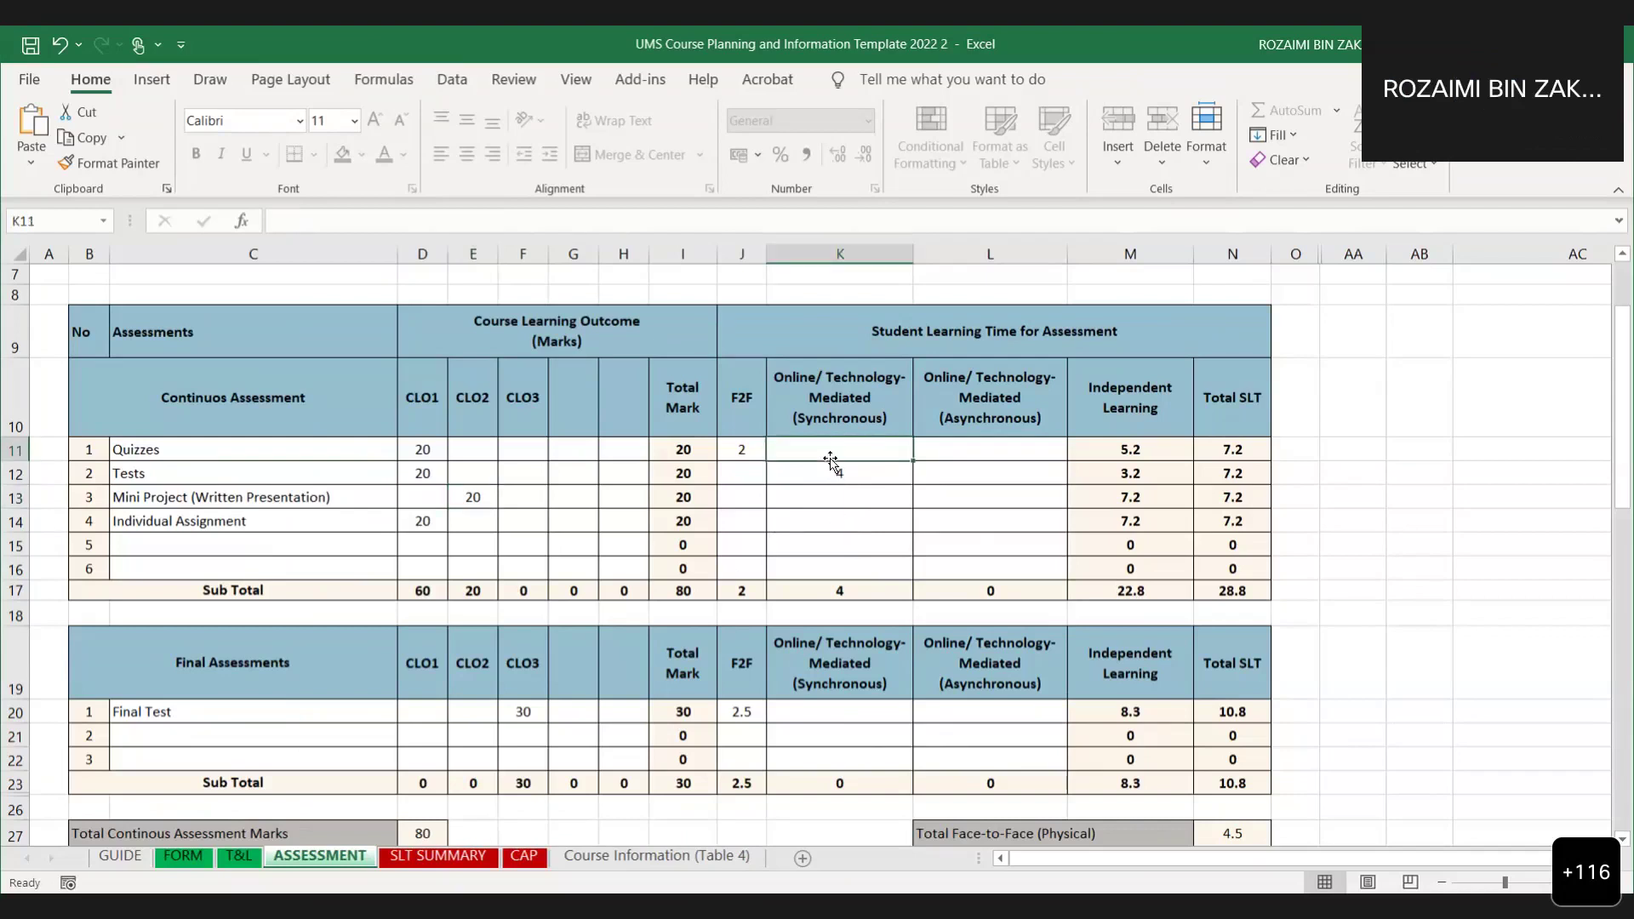
{"action": "type", "text": "2"}
{"action": "left_click", "coordinate": [752, 450]}
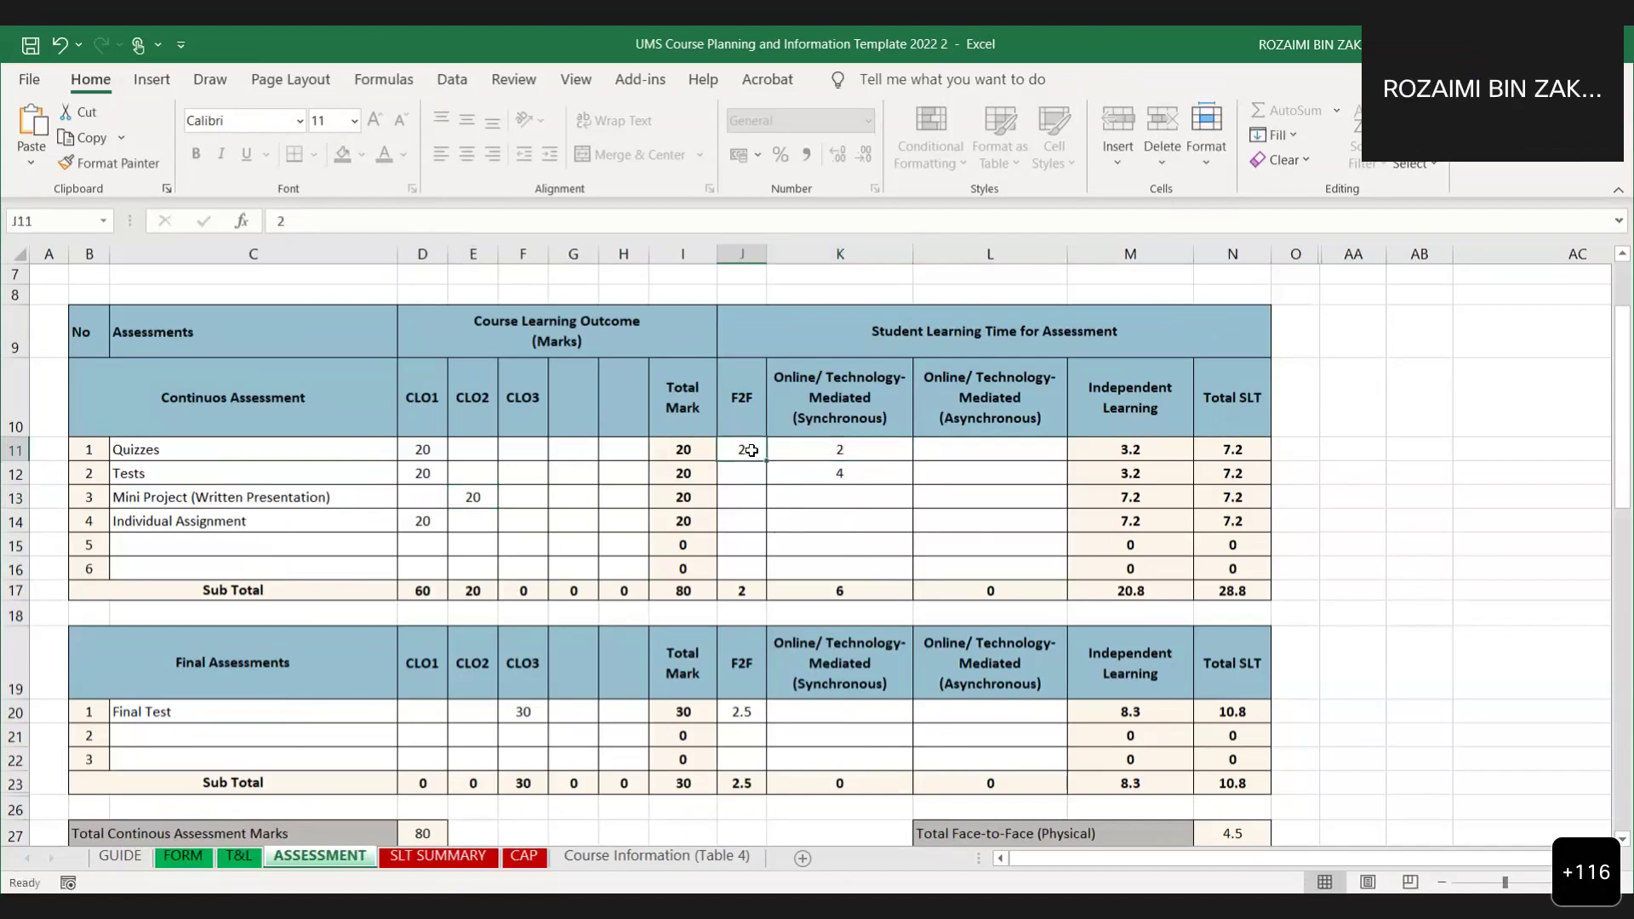
{"action": "key", "text": "Delete"}
{"action": "scroll", "coordinate": [854, 495], "scroll_direction": "down", "scroll_amount": 2}
{"action": "scroll", "coordinate": [854, 494], "scroll_direction": "down", "scroll_amount": 2}
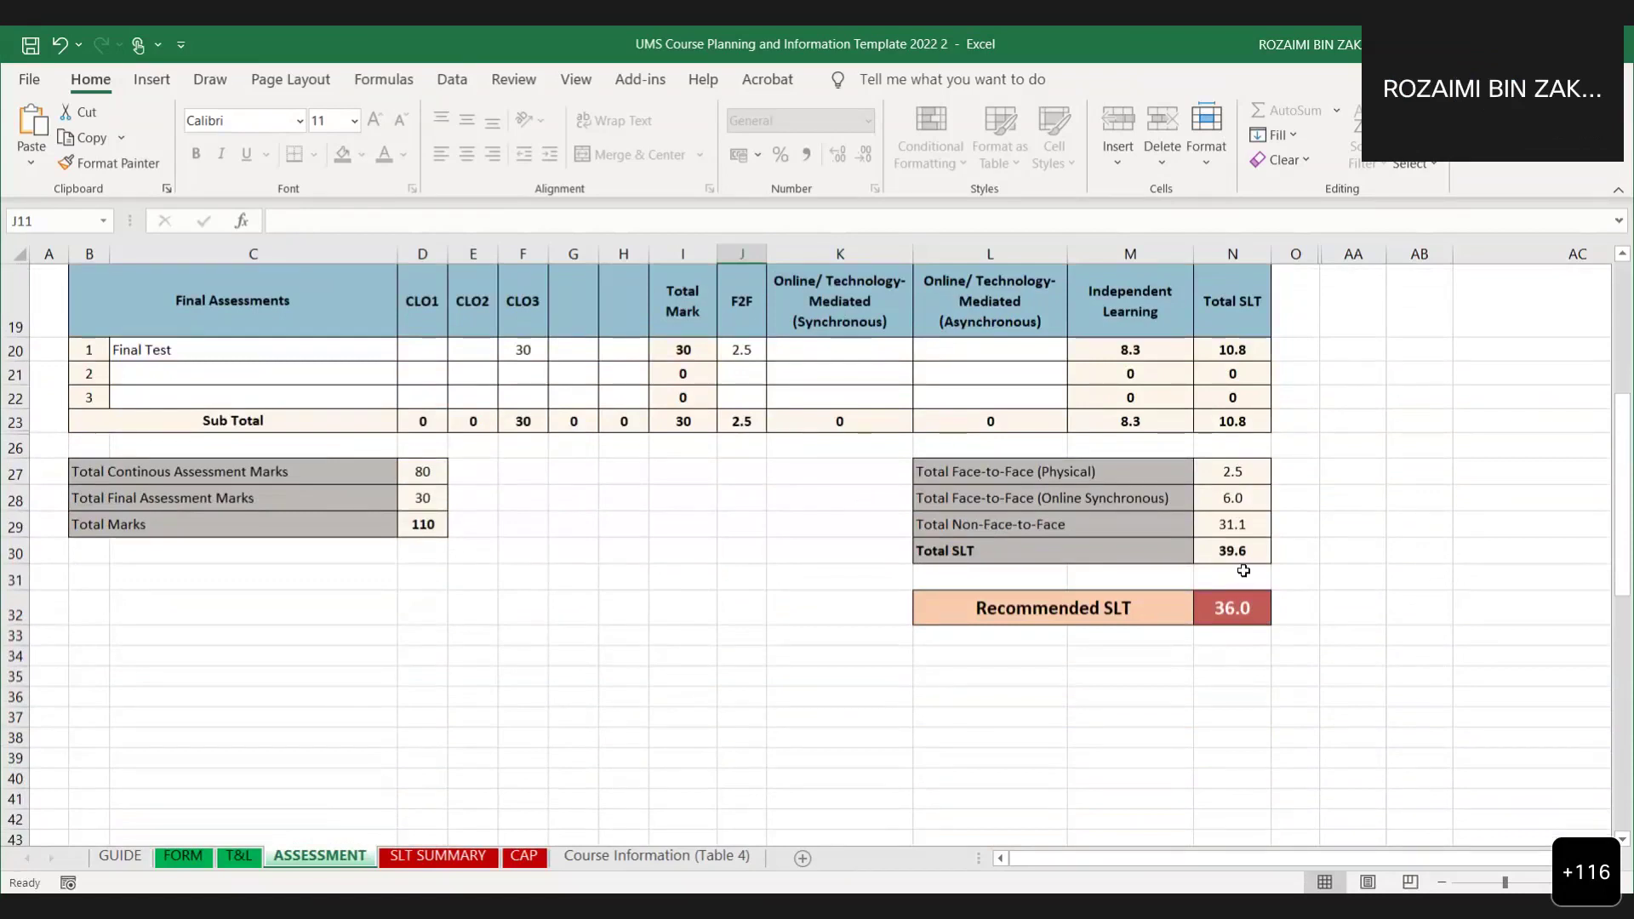
{"action": "scroll", "coordinate": [1244, 571], "scroll_direction": "up", "scroll_amount": 3}
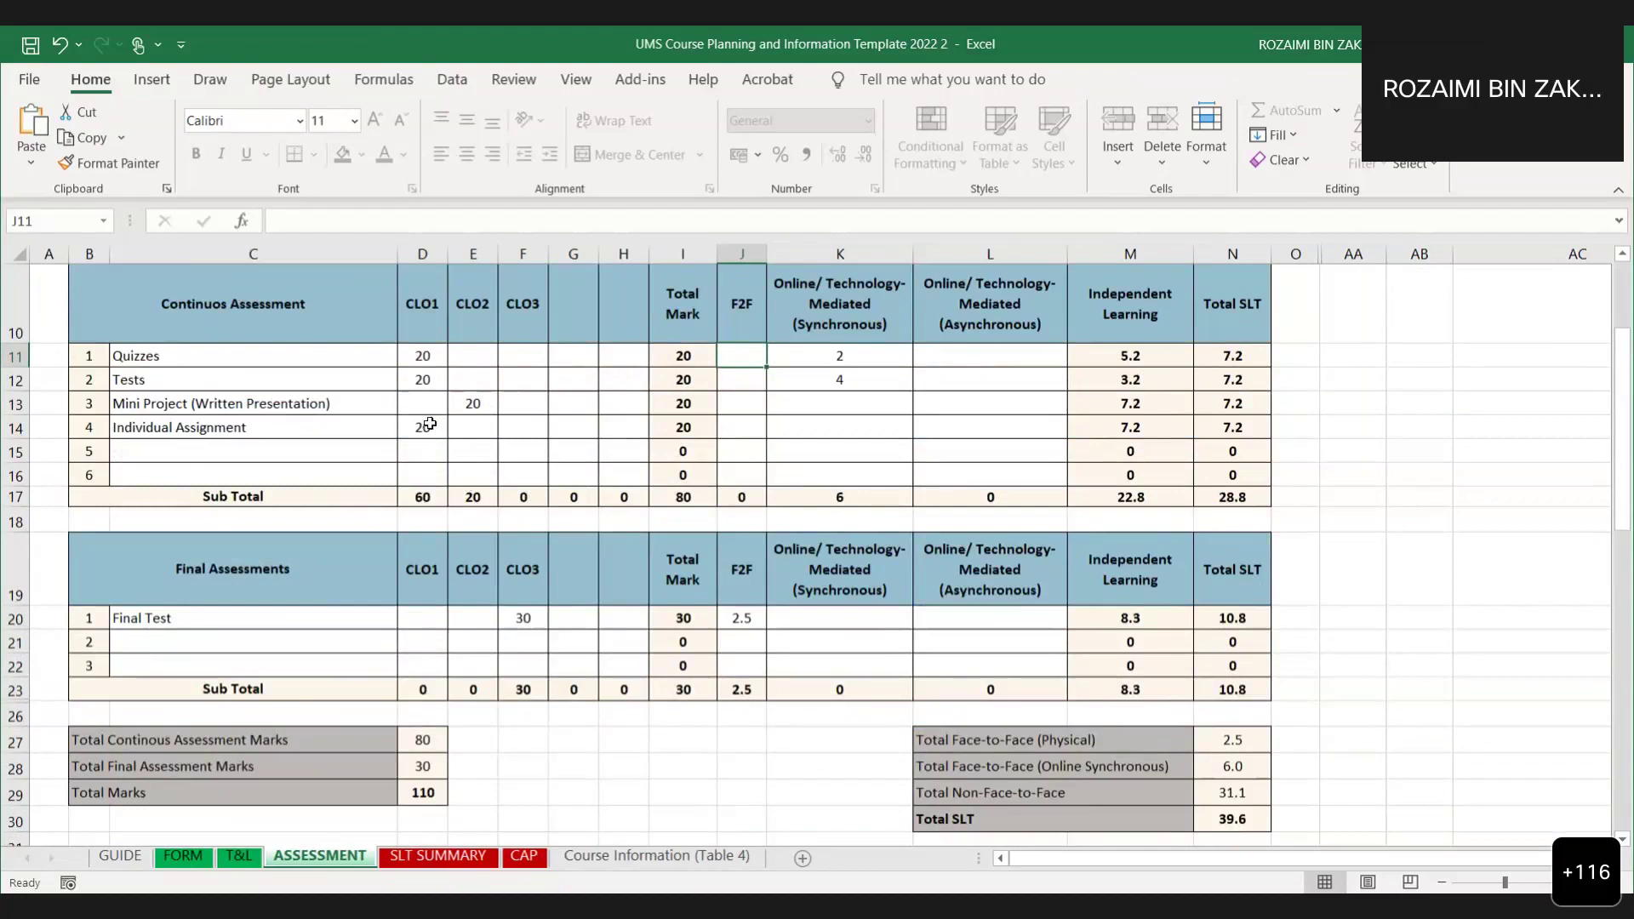
{"action": "left_click", "coordinate": [413, 356]}
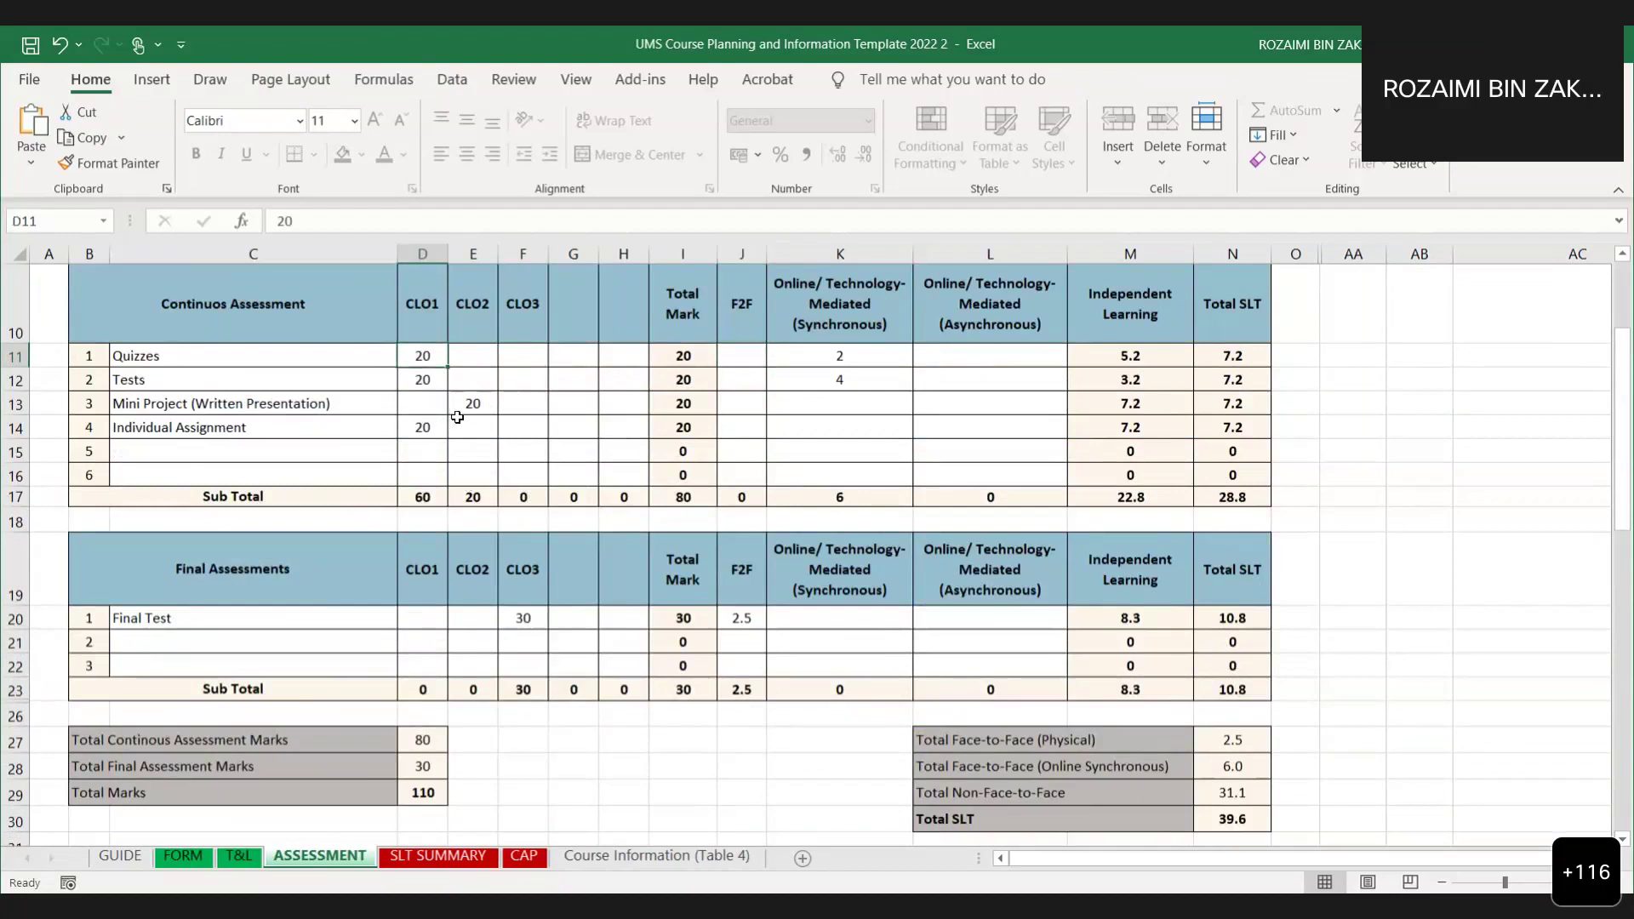
{"action": "type", "text": "10"}
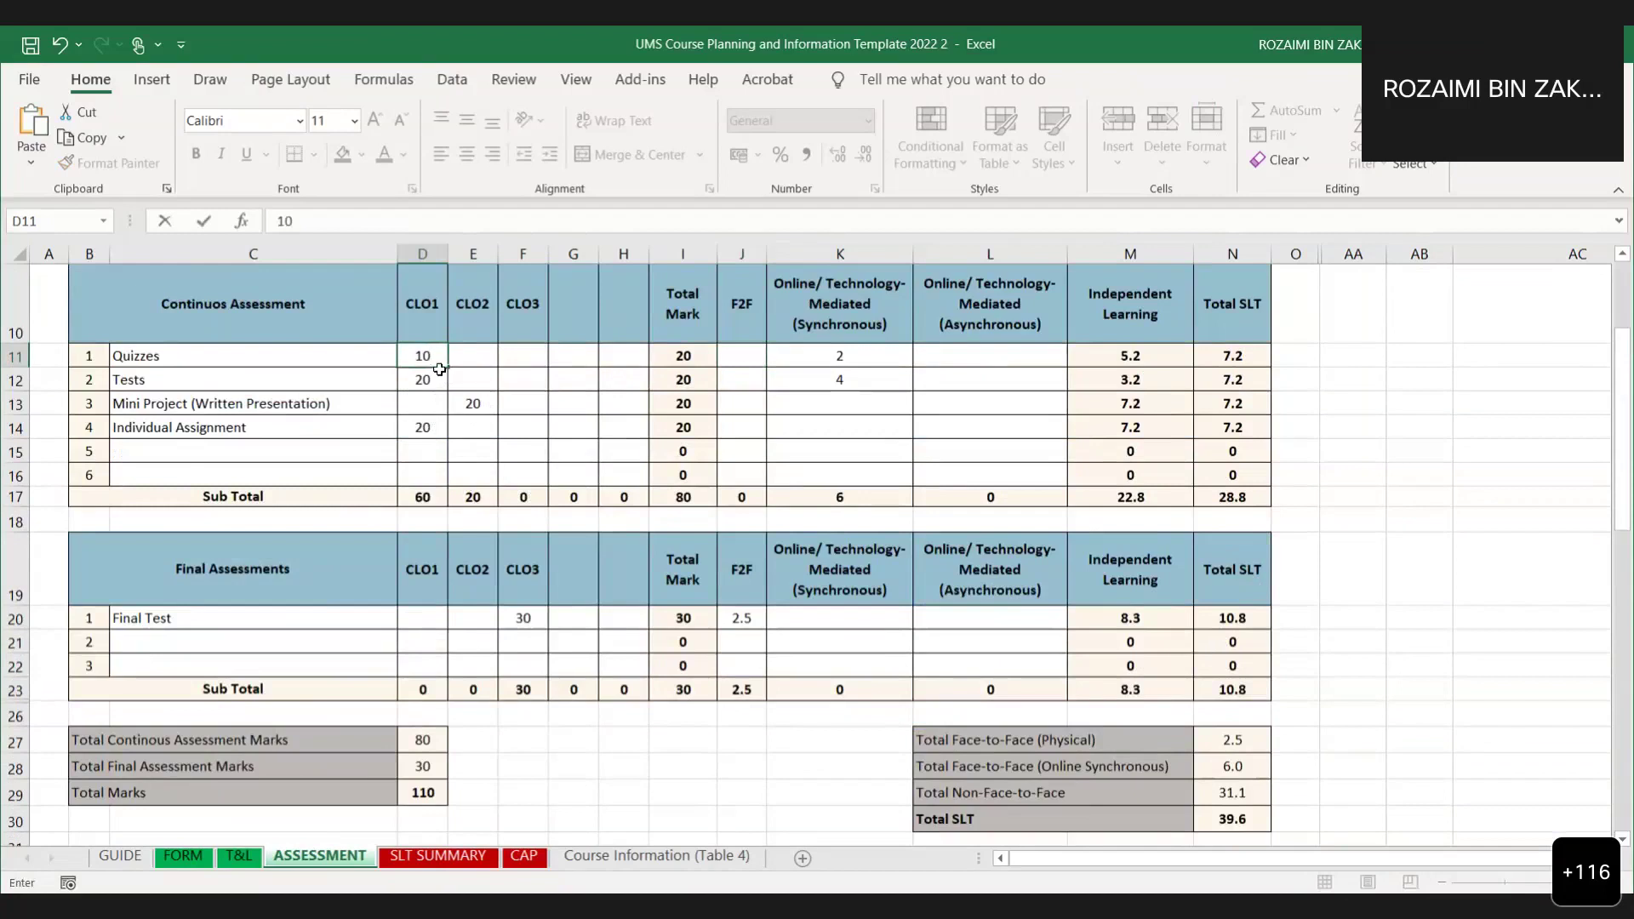
{"action": "key", "text": "BackSpace"}
{"action": "key", "text": "BackSpace"}
{"action": "type", "text": "20"}
{"action": "key", "text": "ctrl+Return"}
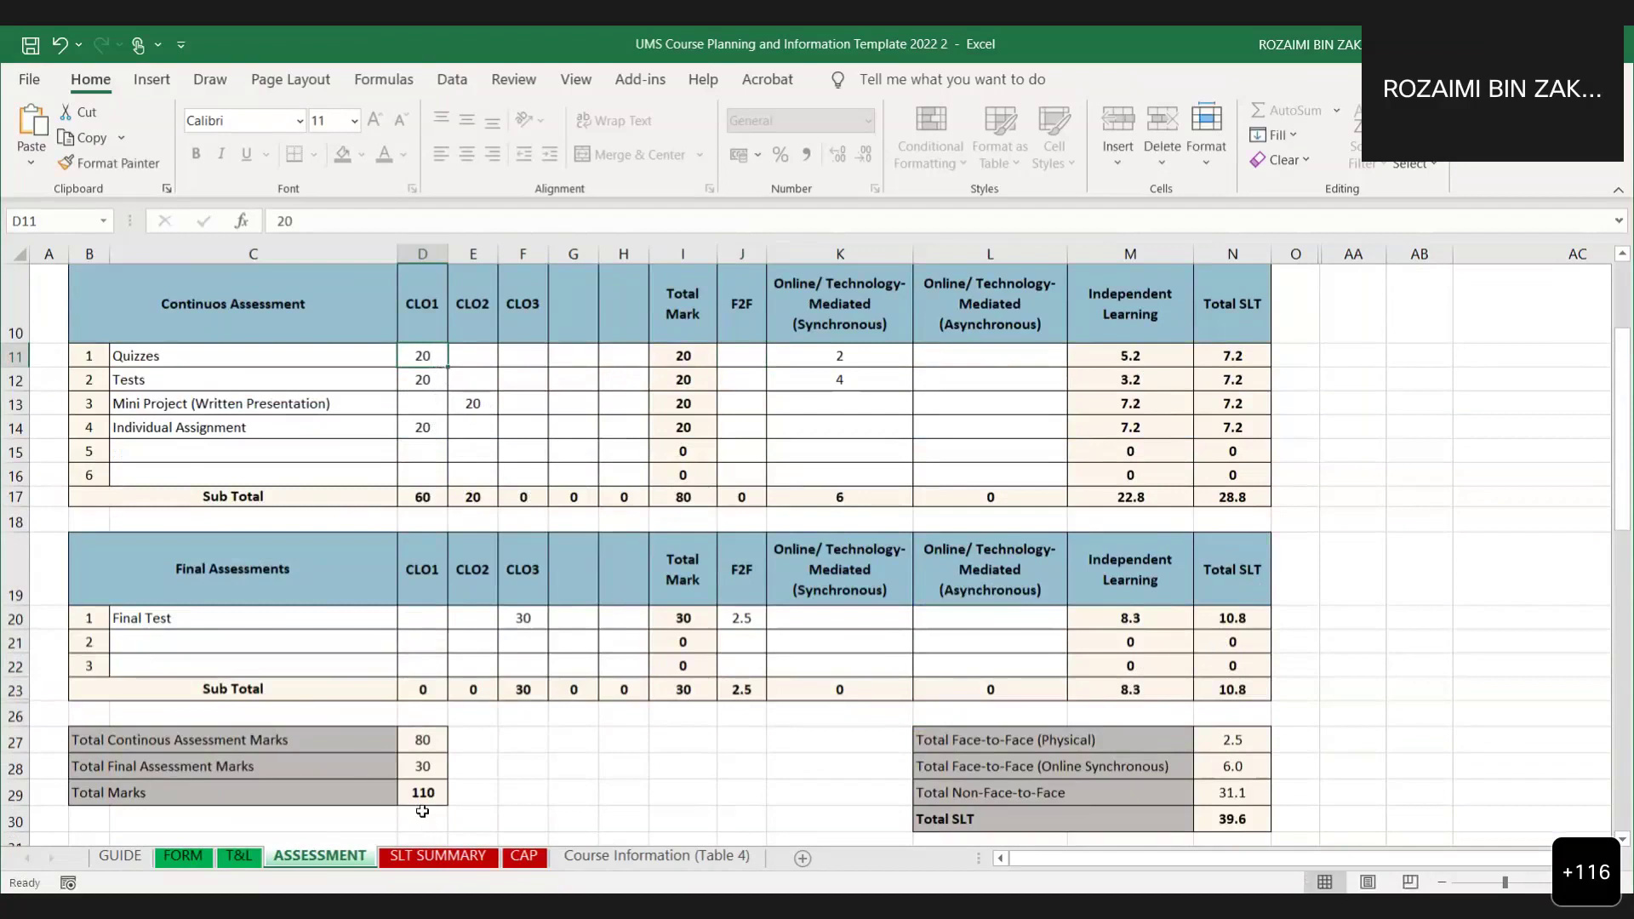
Set the CLO1 mark for Quizzes to 10 and compare the Total SLT with the Recommended SLT.
{"action": "scroll", "coordinate": [430, 749], "scroll_direction": "down", "scroll_amount": 1}
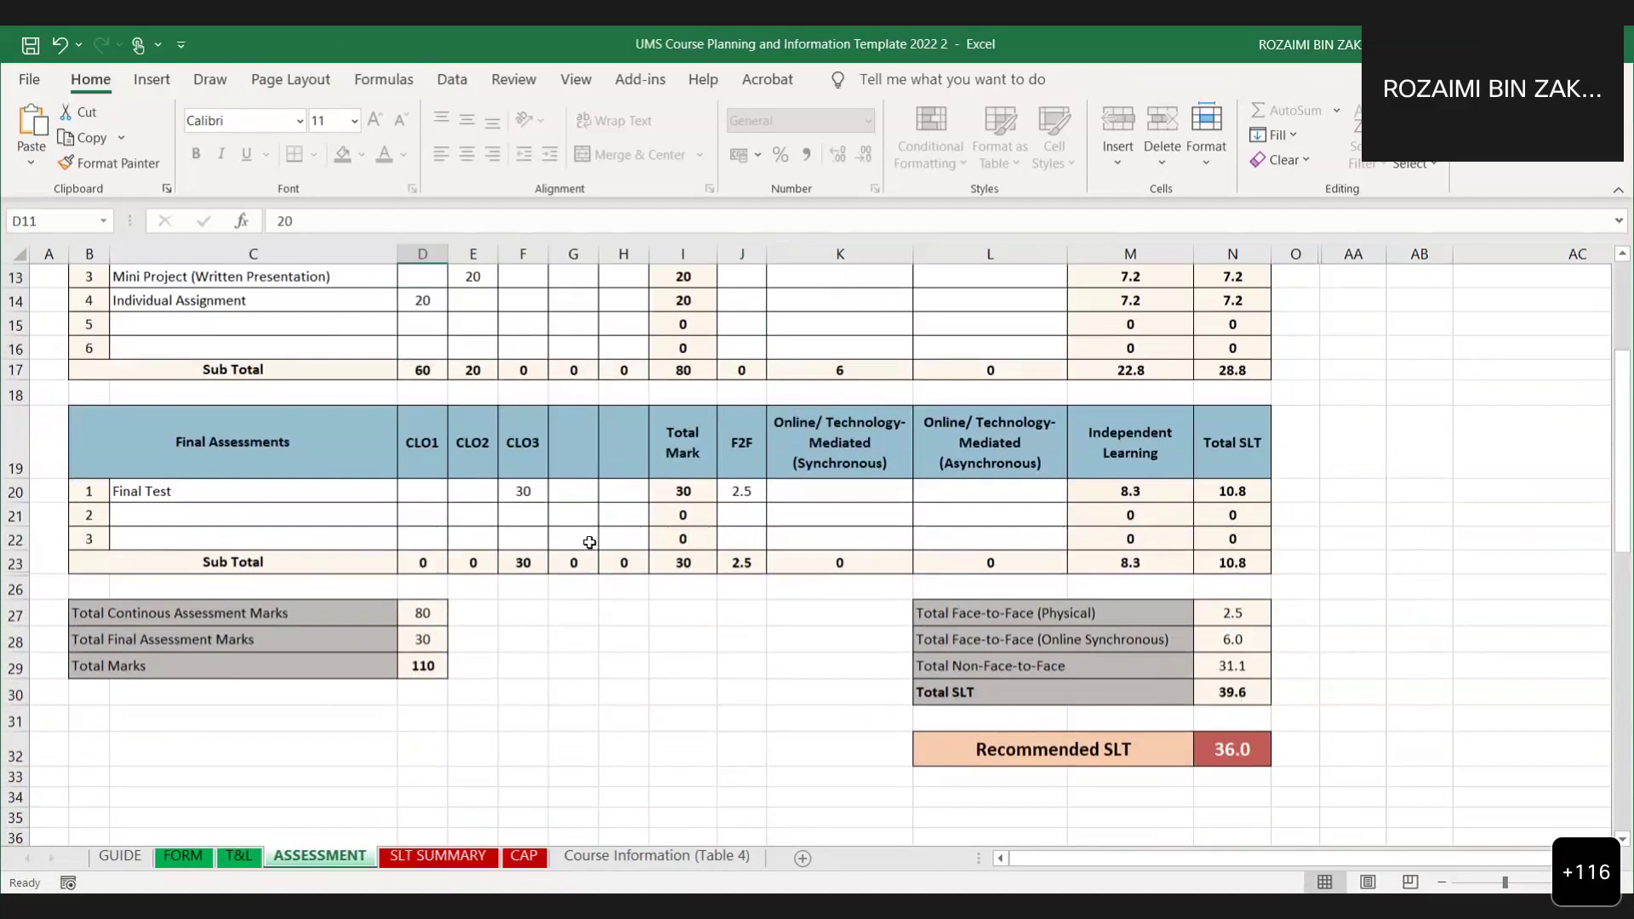
{"action": "scroll", "coordinate": [700, 623], "scroll_direction": "up", "scroll_amount": 1}
{"action": "scroll", "coordinate": [1139, 763], "scroll_direction": "down", "scroll_amount": 1}
{"action": "scroll", "coordinate": [672, 681], "scroll_direction": "up", "scroll_amount": 1}
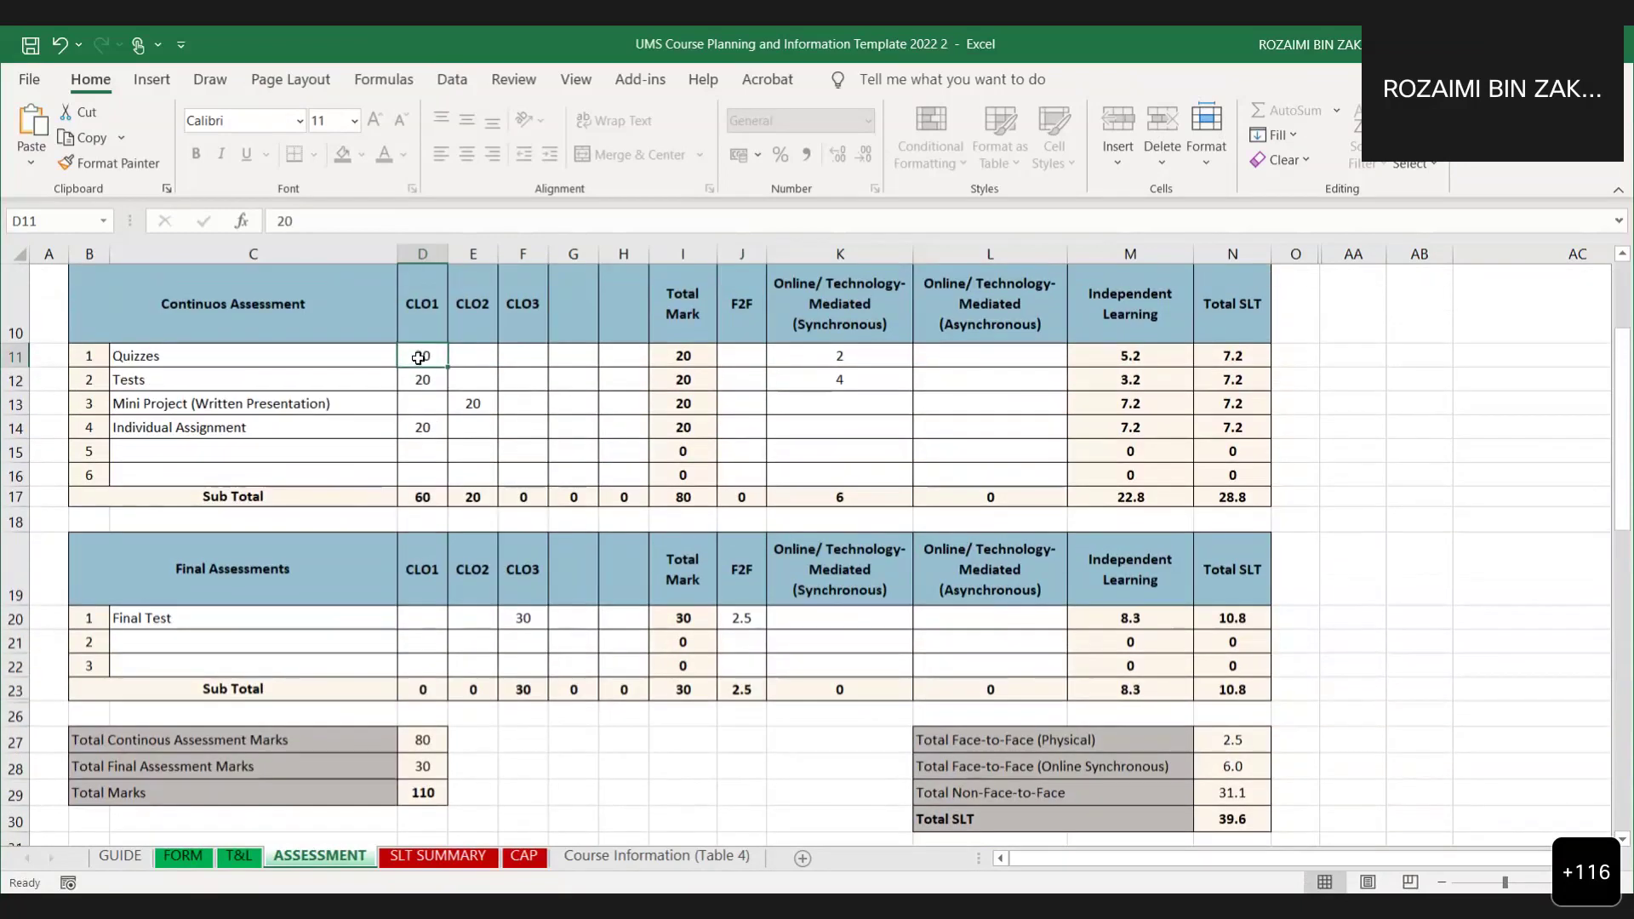
{"action": "type", "text": "10"}
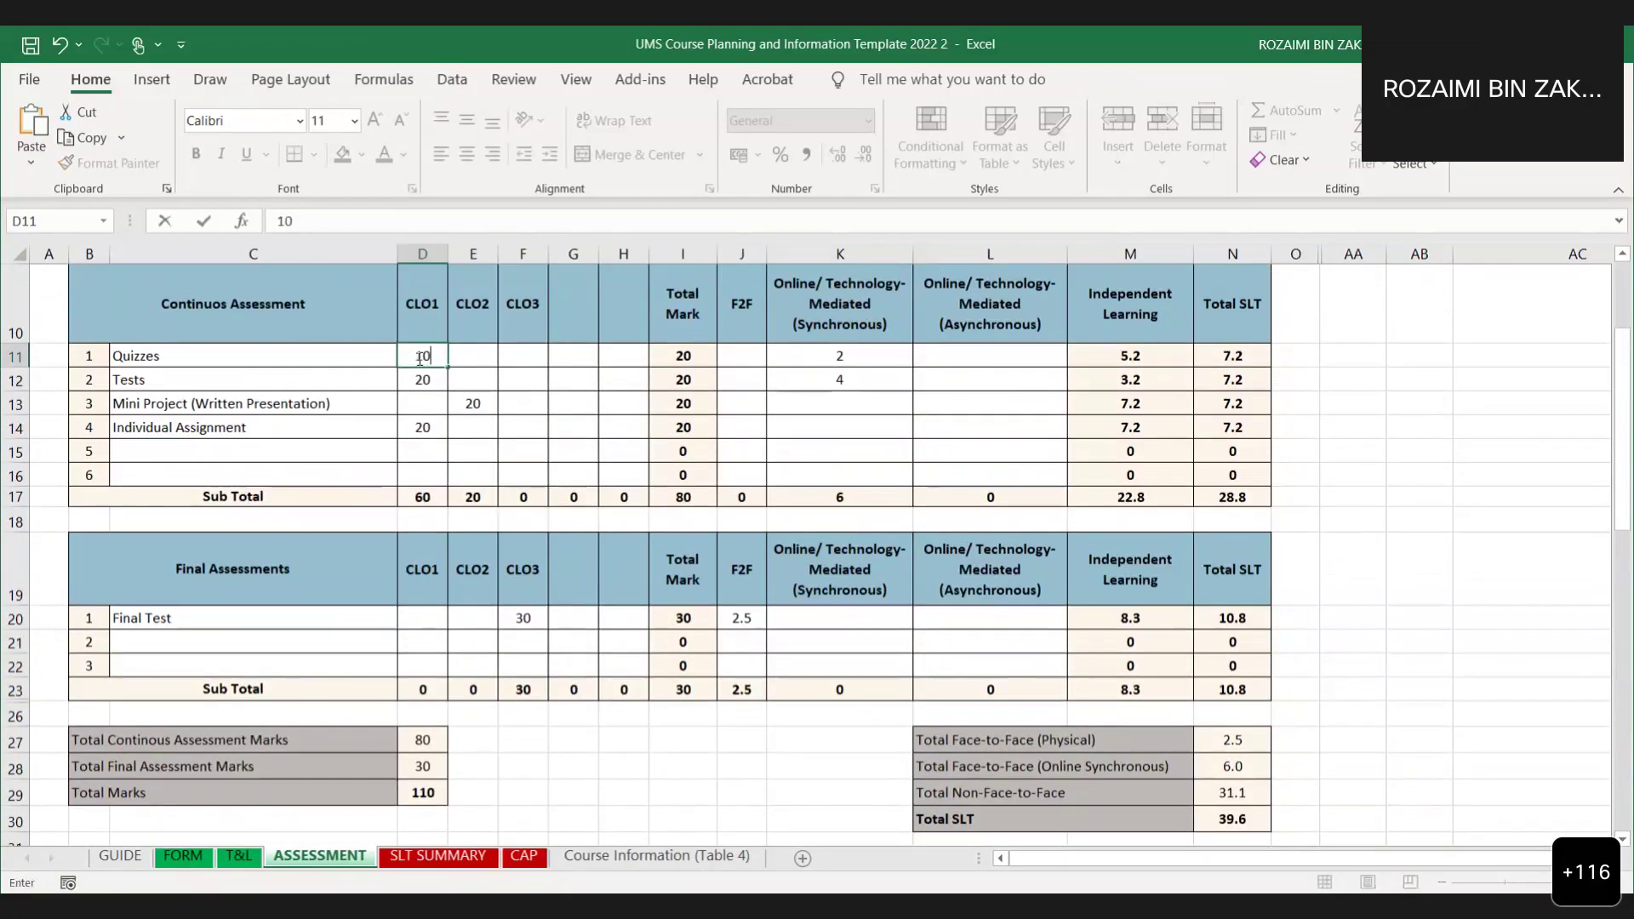
{"action": "left_click", "coordinate": [573, 427]}
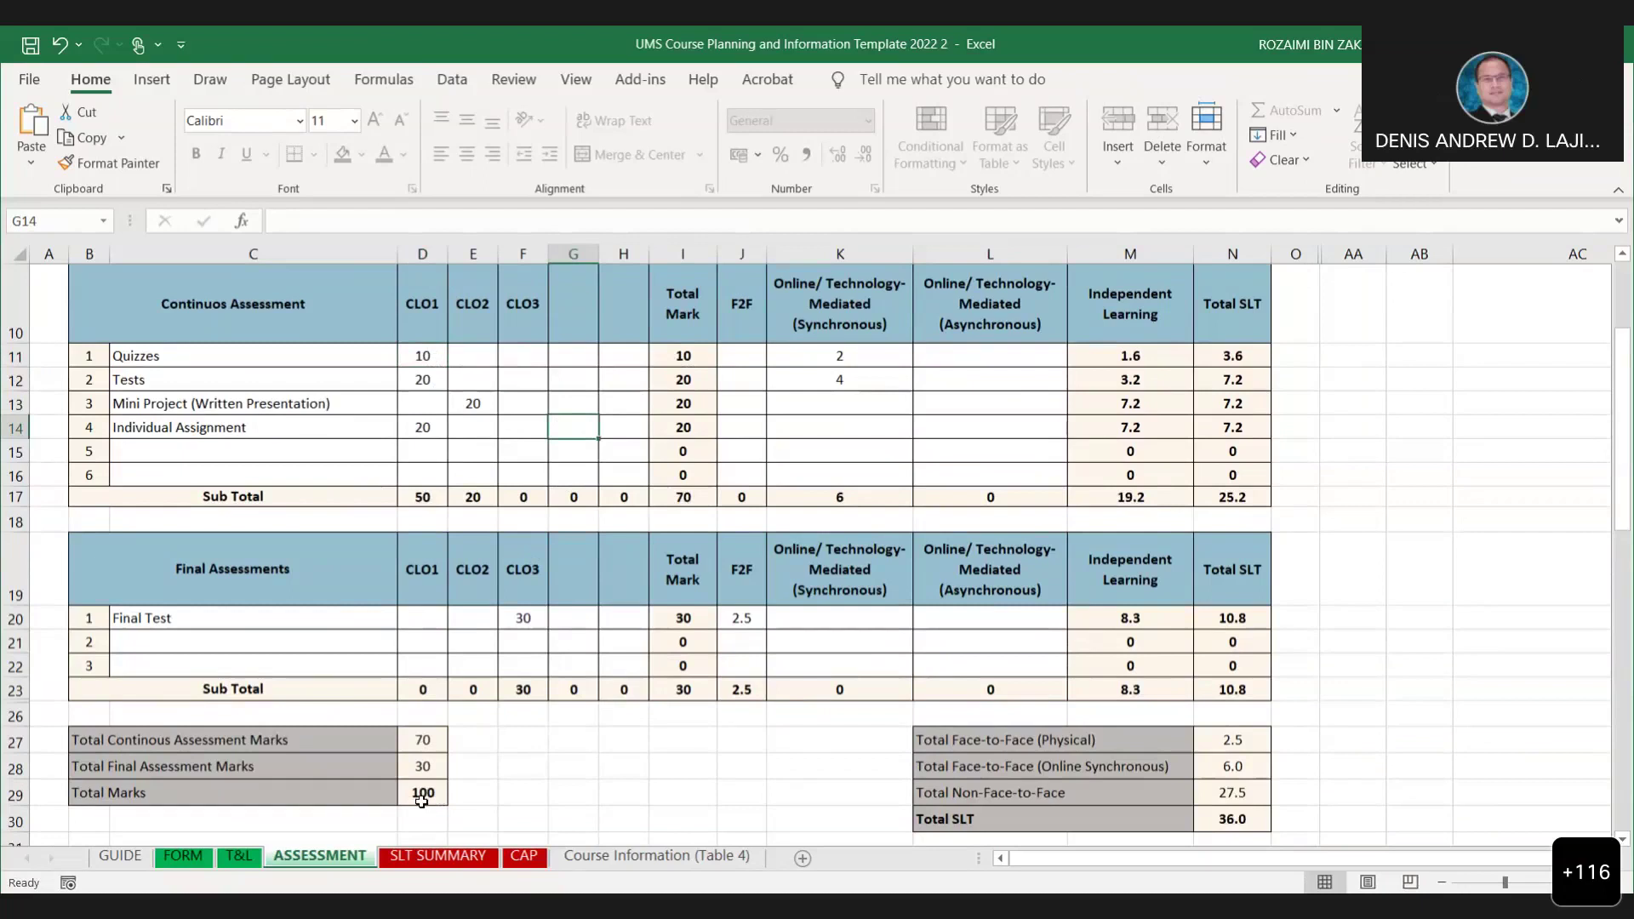
{"action": "scroll", "coordinate": [845, 809], "scroll_direction": "down", "scroll_amount": 1}
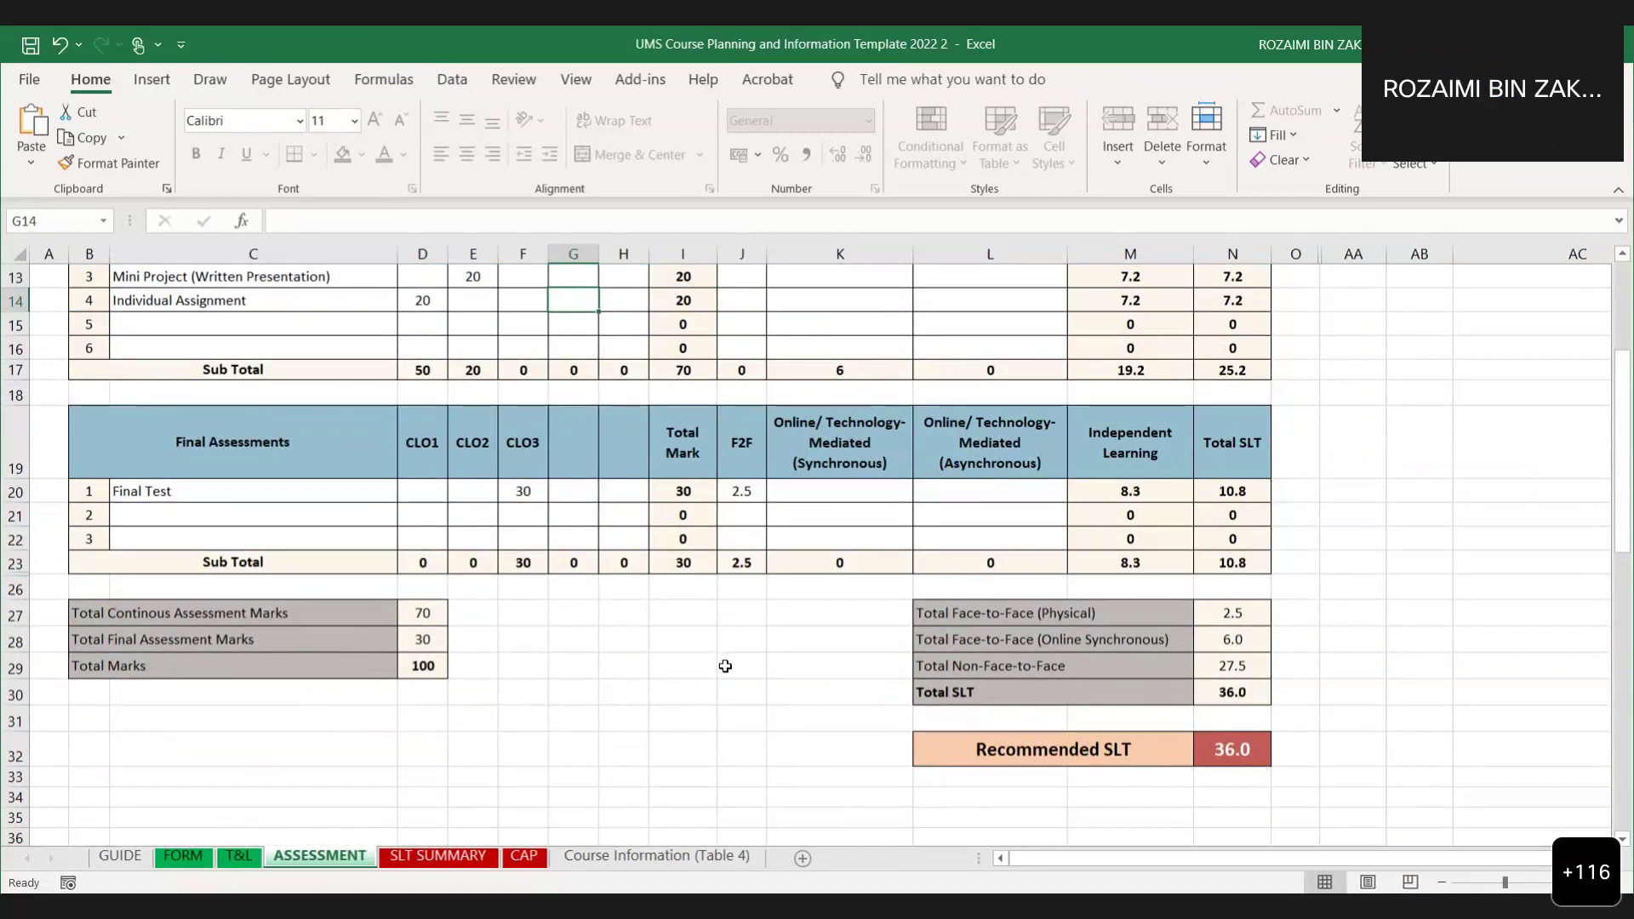
{"action": "scroll", "coordinate": [728, 668], "scroll_direction": "down", "scroll_amount": 2}
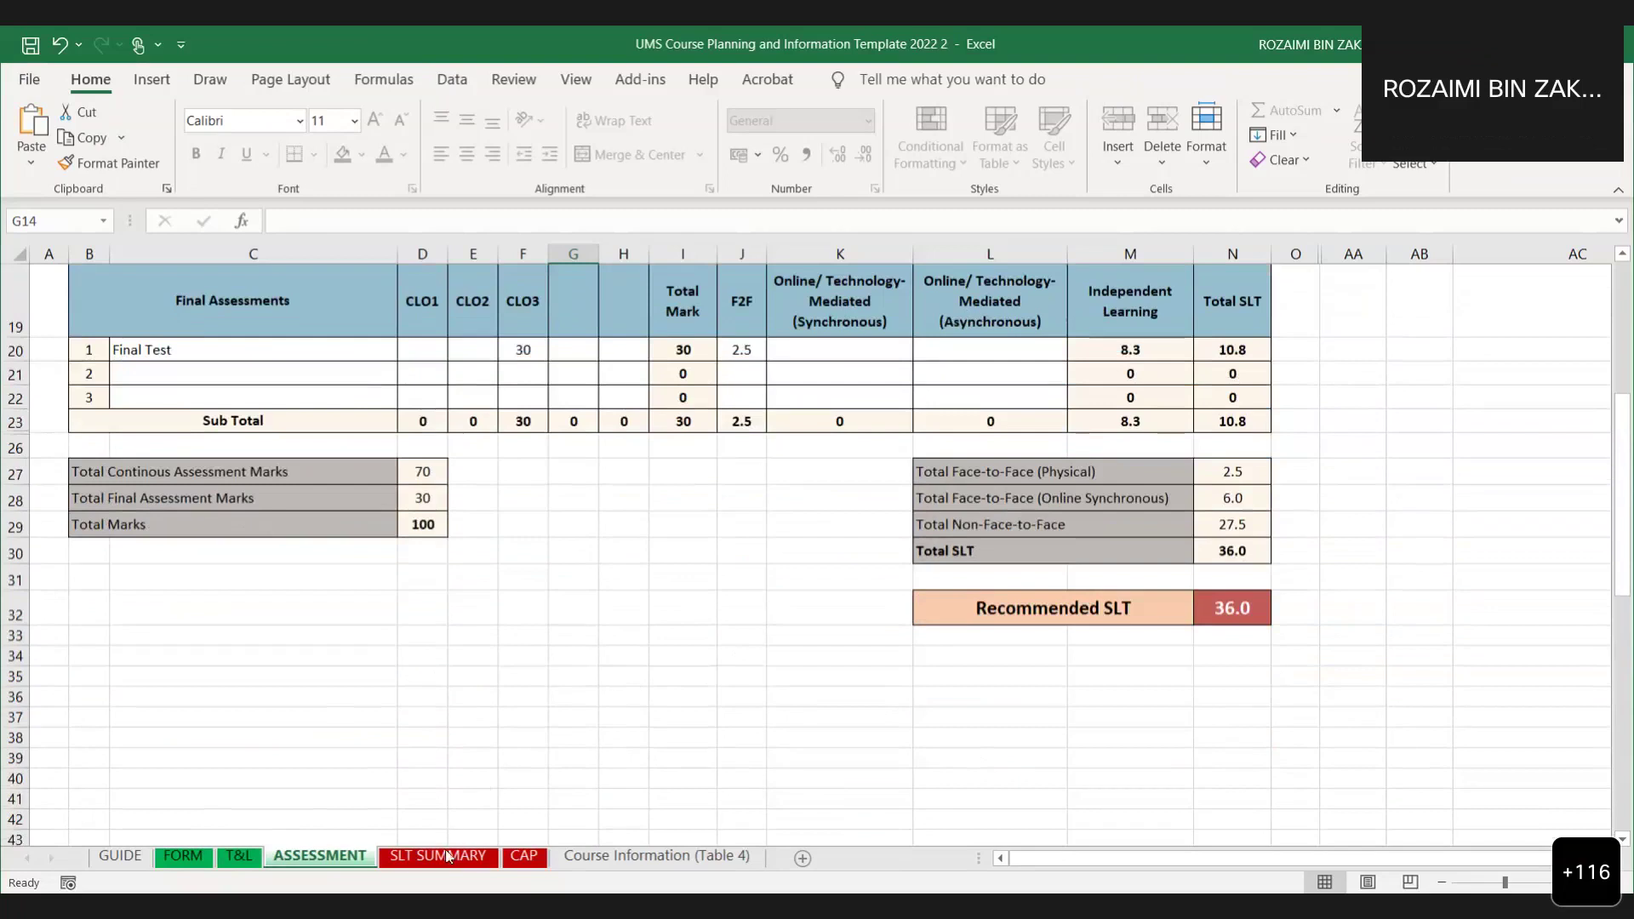
Review the assessment, learning activities, delivery type and blended learning tables on the SLT SUMMARY sheet, and glance at the CAP sheet.
{"action": "left_click", "coordinate": [447, 856]}
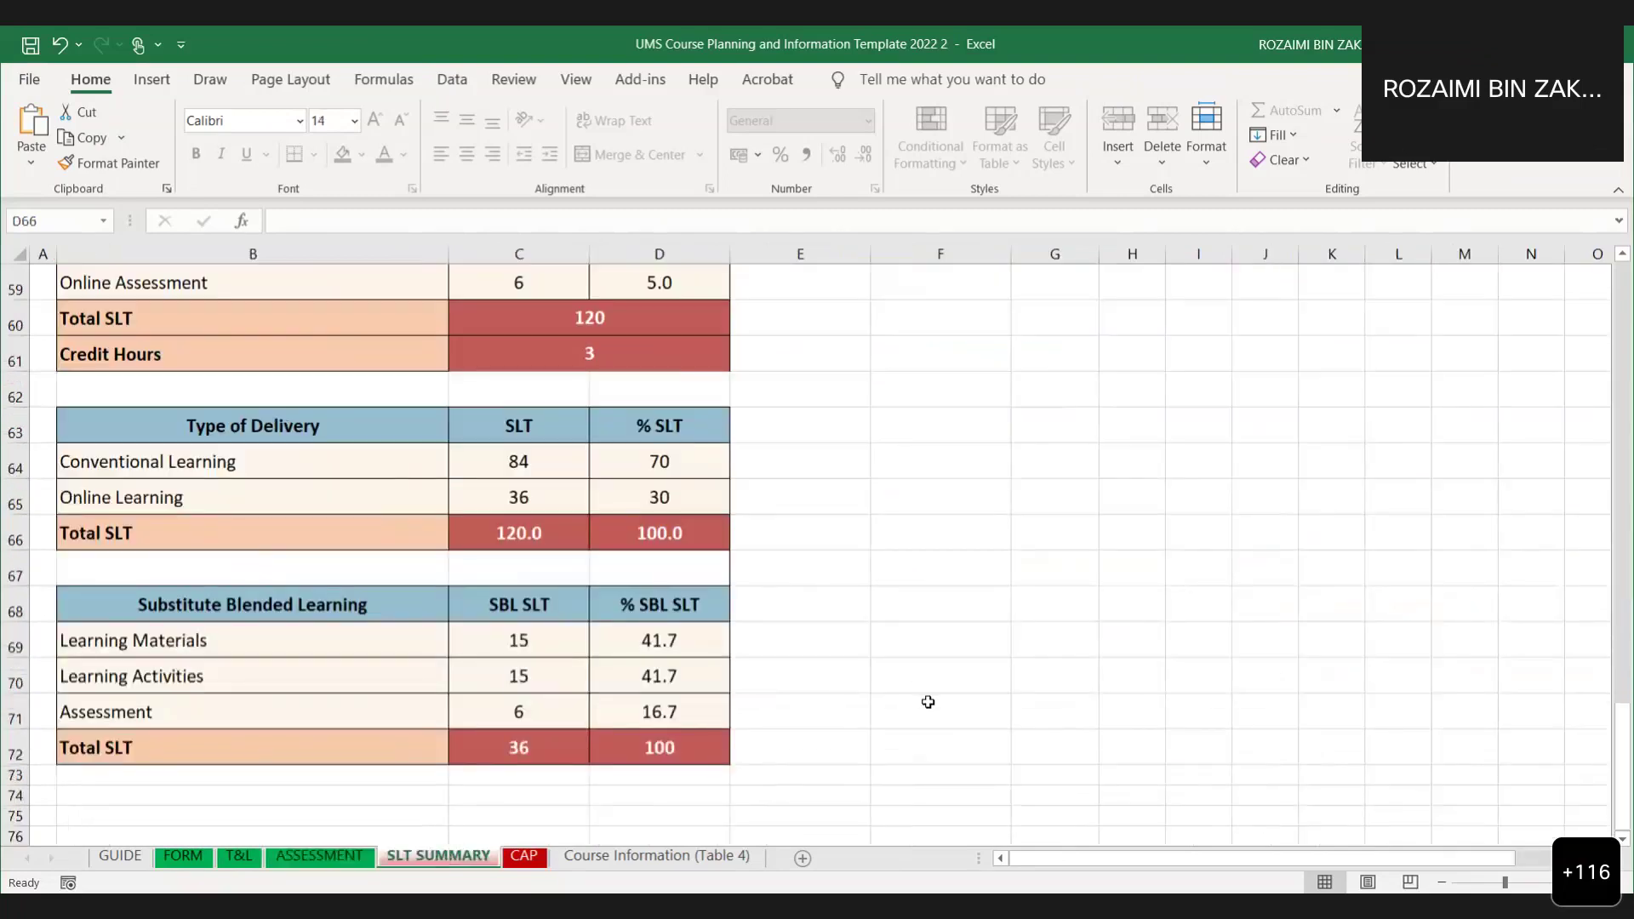
{"action": "scroll", "coordinate": [936, 715], "scroll_direction": "up", "scroll_amount": 7}
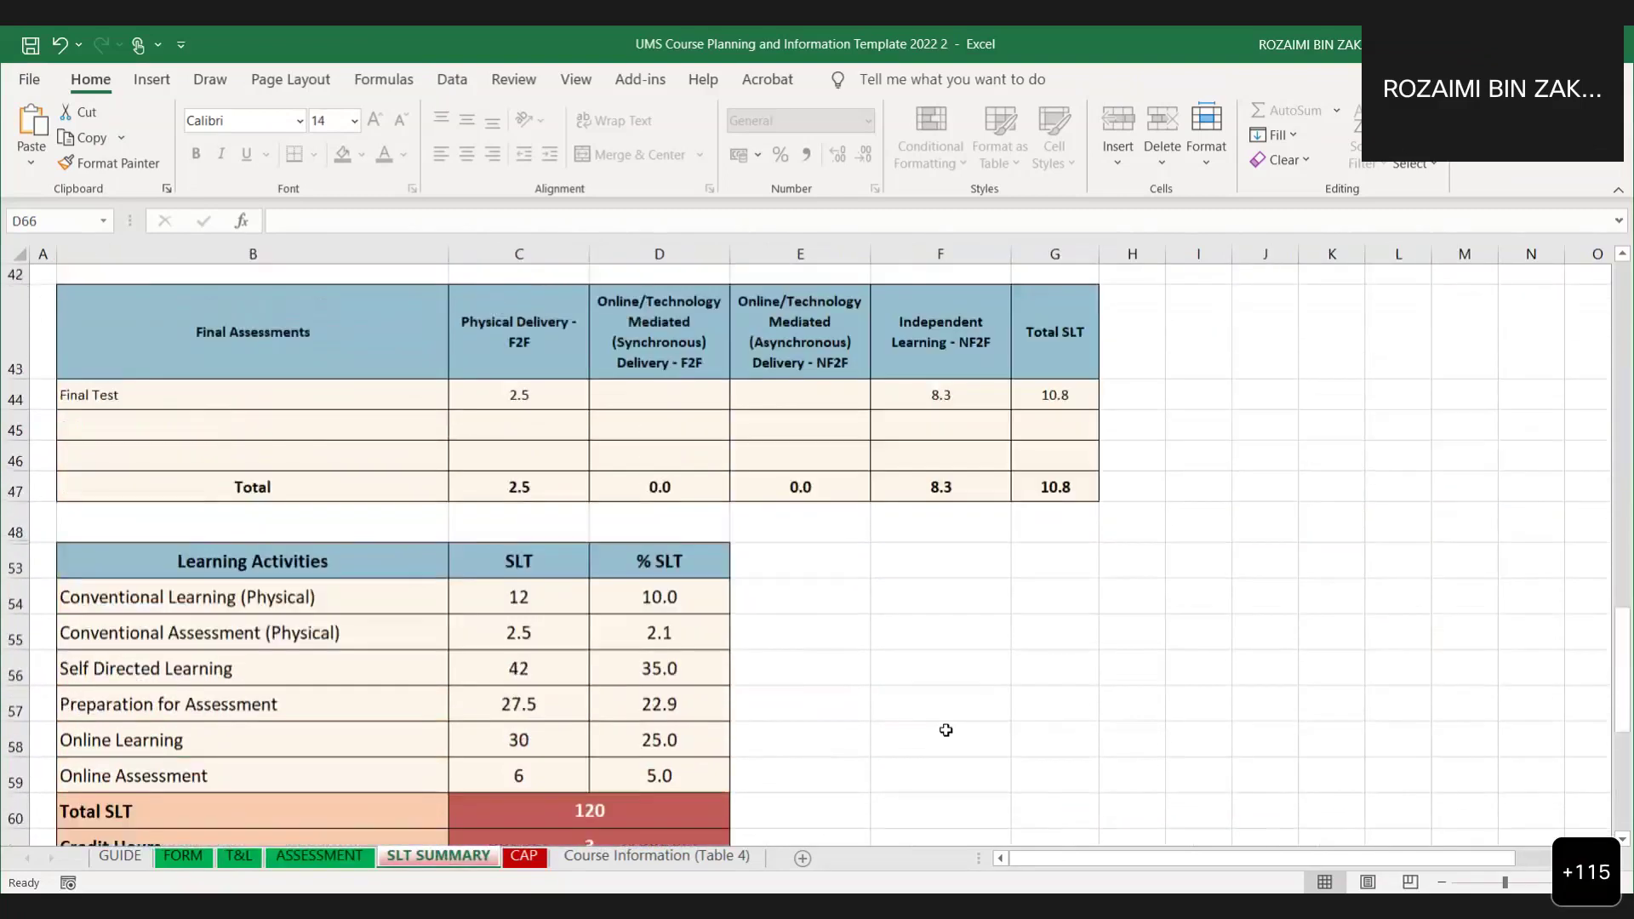
{"action": "scroll", "coordinate": [950, 743], "scroll_direction": "up", "scroll_amount": 2}
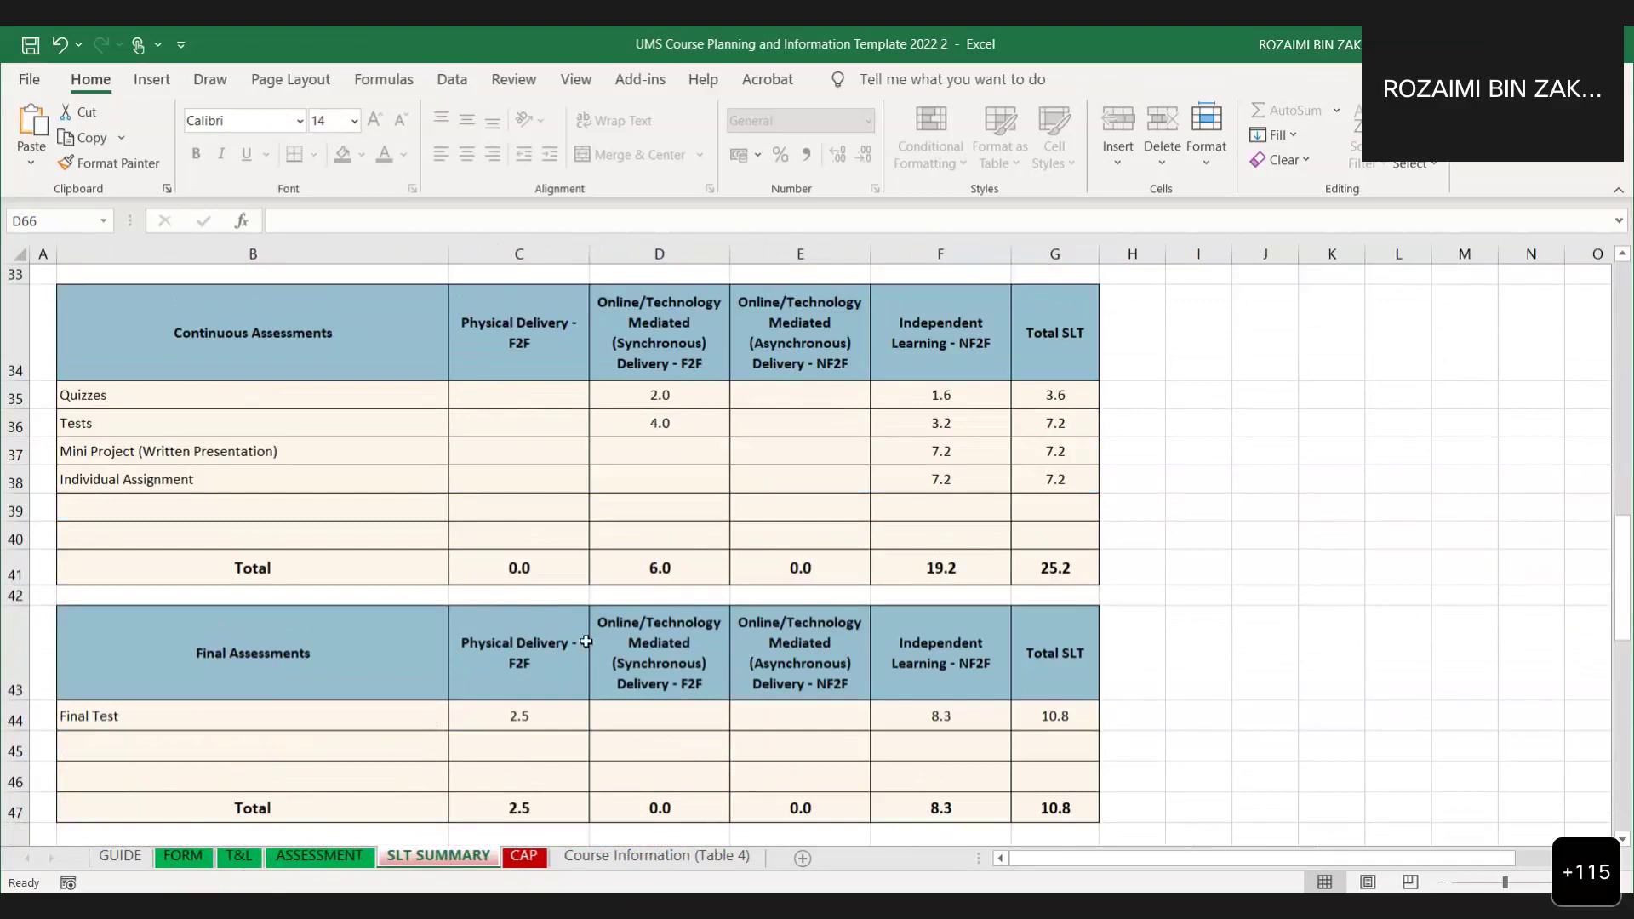
{"action": "scroll", "coordinate": [587, 644], "scroll_direction": "down", "scroll_amount": 5}
{"action": "scroll", "coordinate": [592, 649], "scroll_direction": "up", "scroll_amount": 3}
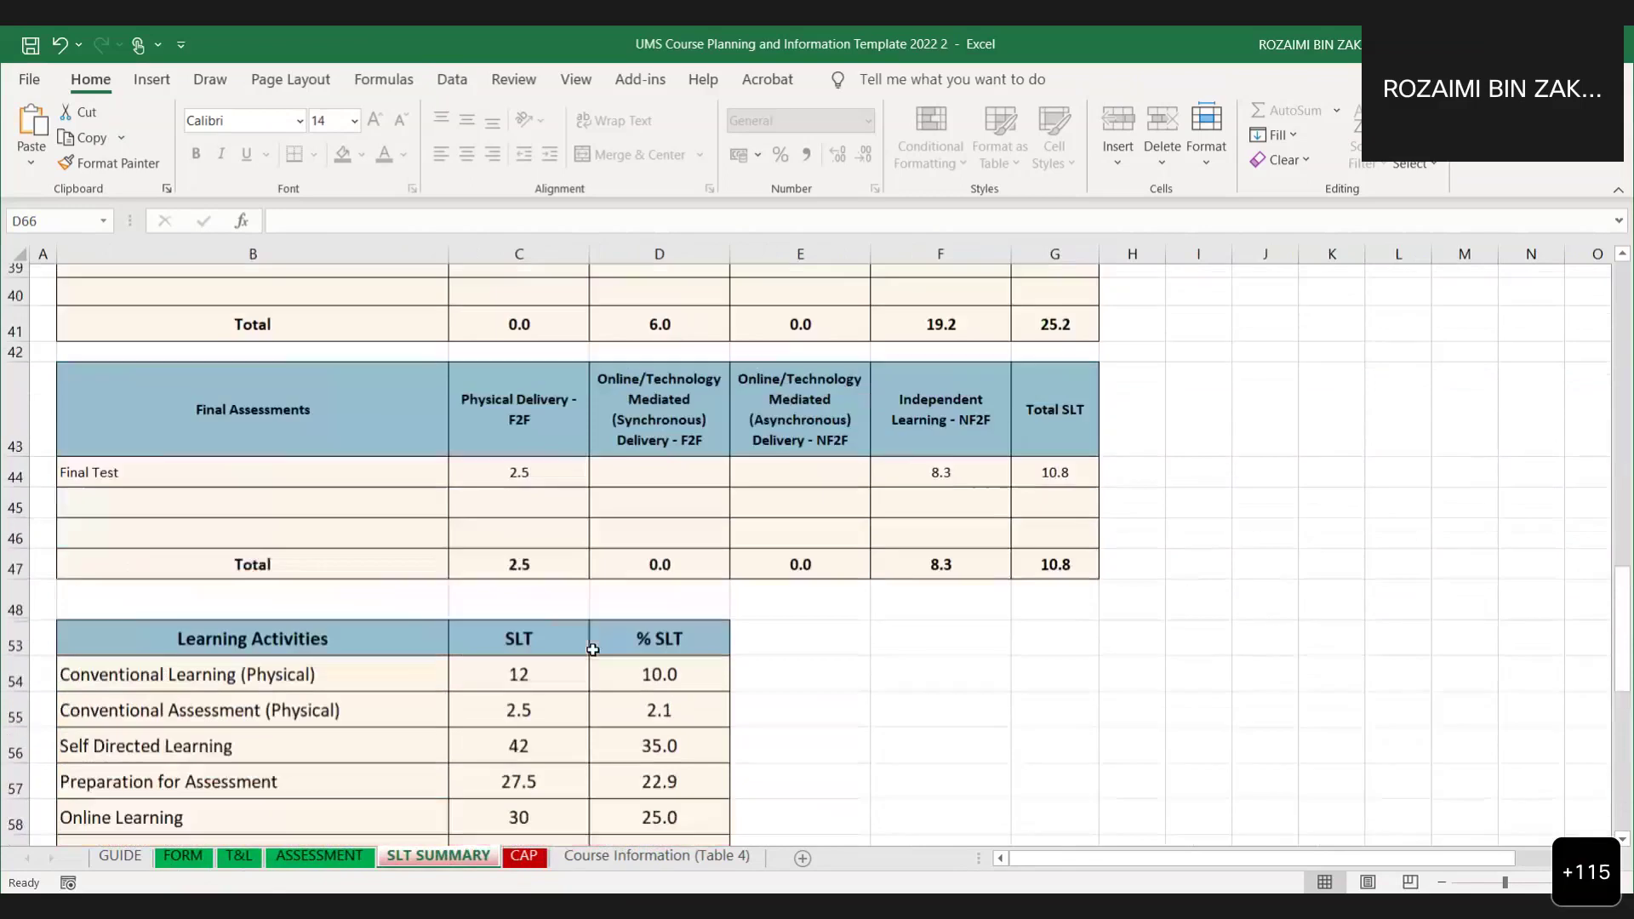
{"action": "scroll", "coordinate": [587, 664], "scroll_direction": "down", "scroll_amount": 6}
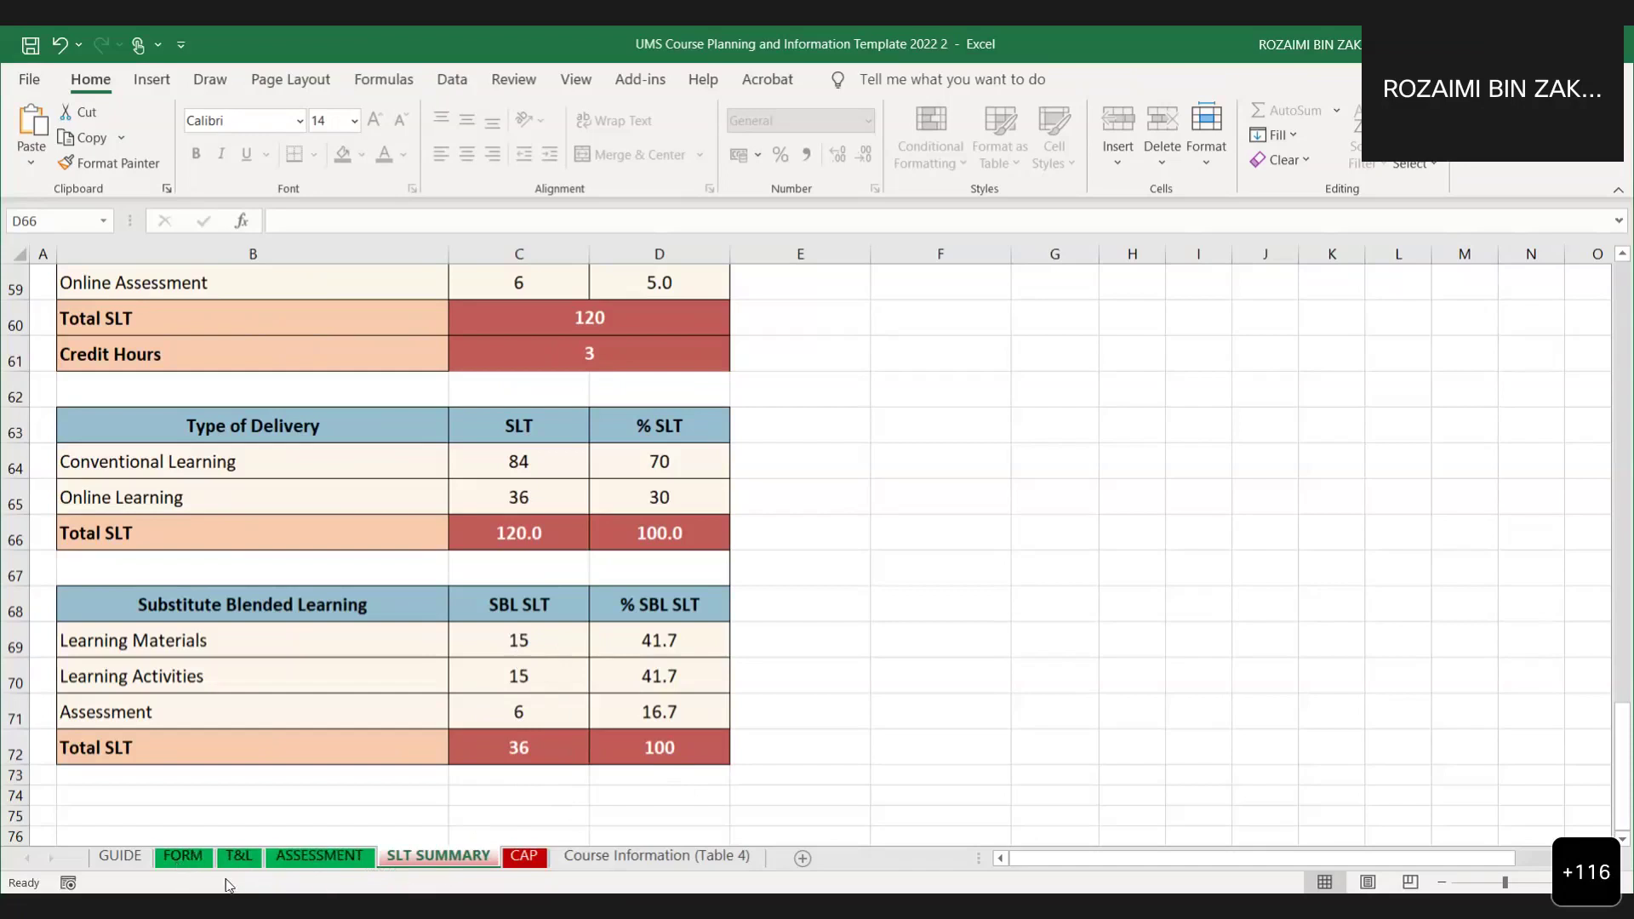
{"action": "left_click", "coordinate": [534, 865]}
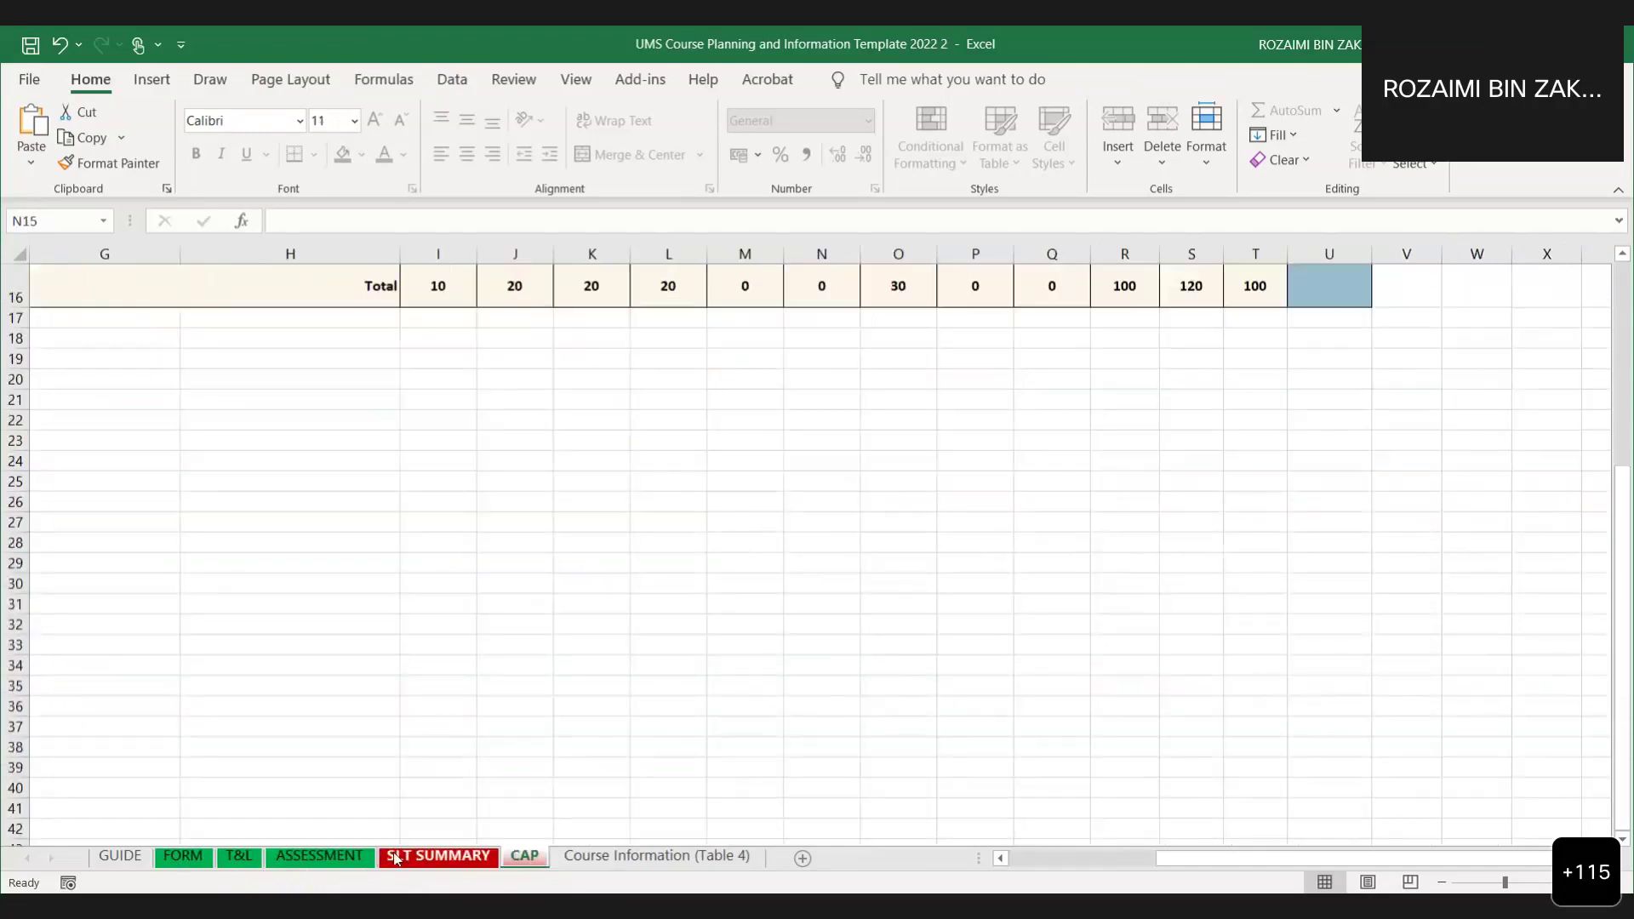
{"action": "left_click", "coordinate": [408, 855]}
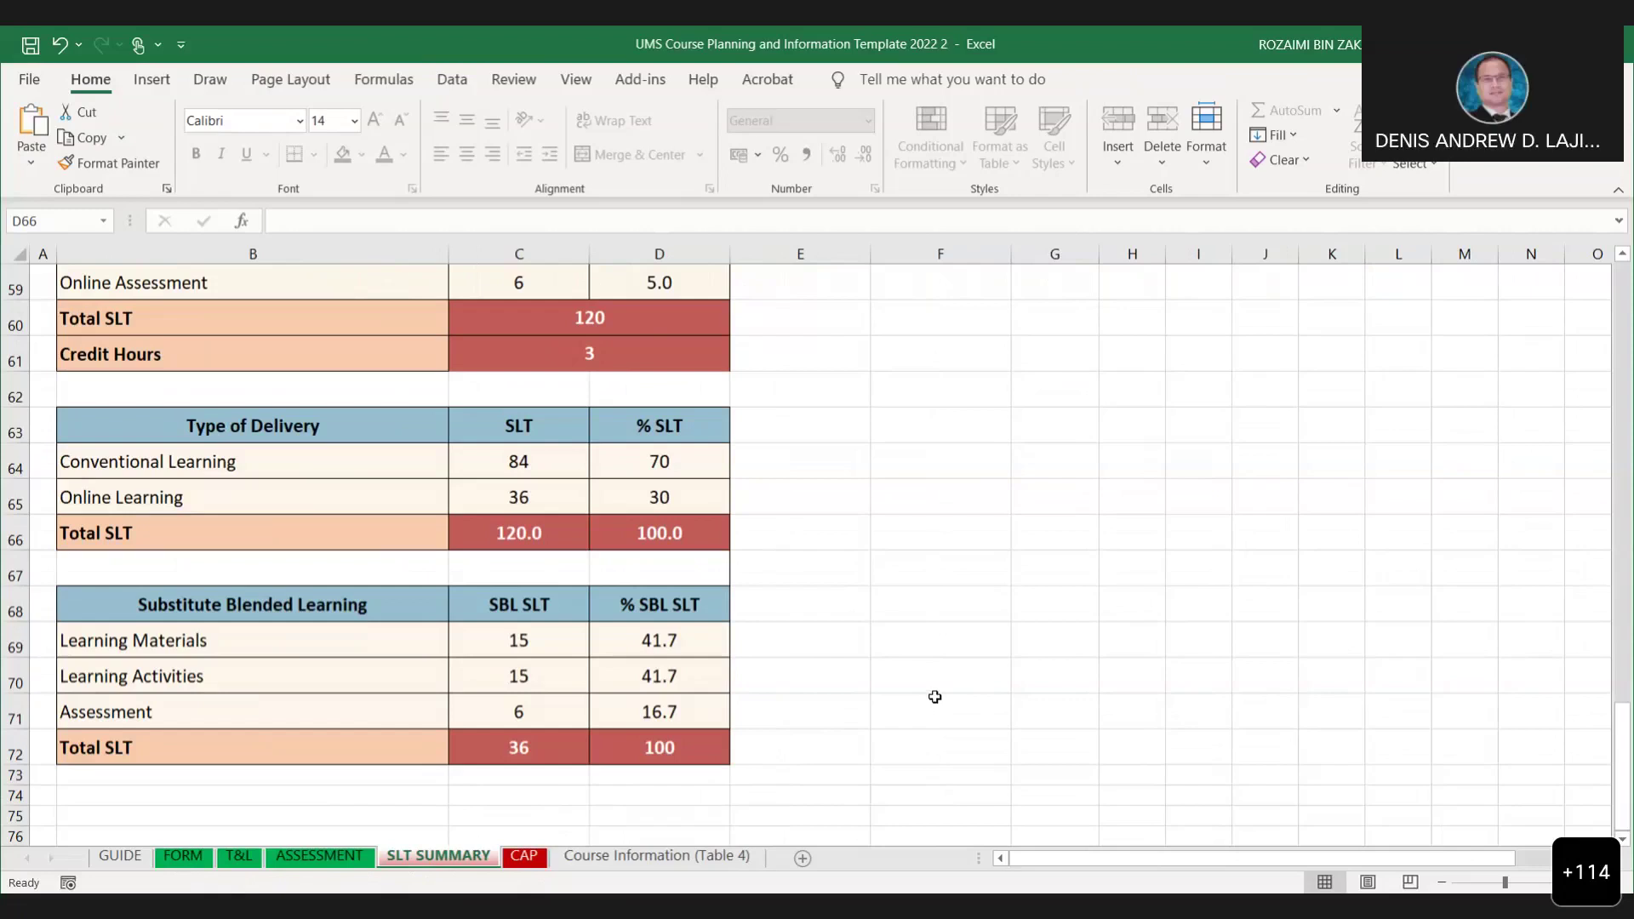
{"action": "scroll", "coordinate": [934, 697], "scroll_direction": "up", "scroll_amount": 1}
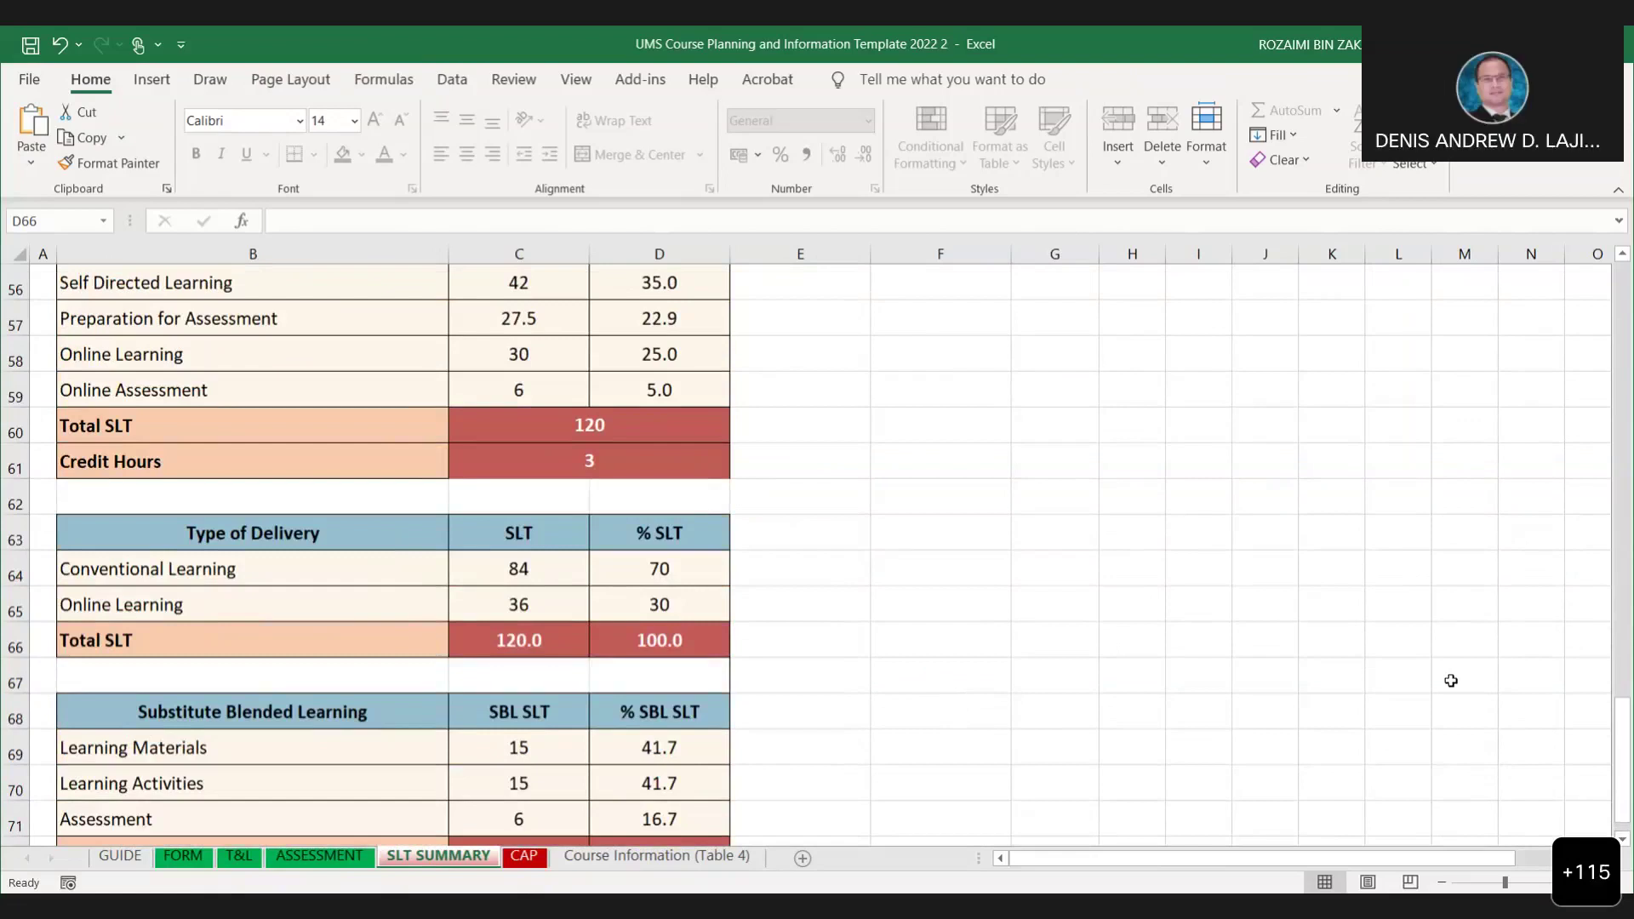
On the ASSESSMENT sheet, set the synchronous online hours for Quizzes to 3.
{"action": "left_click", "coordinate": [292, 868]}
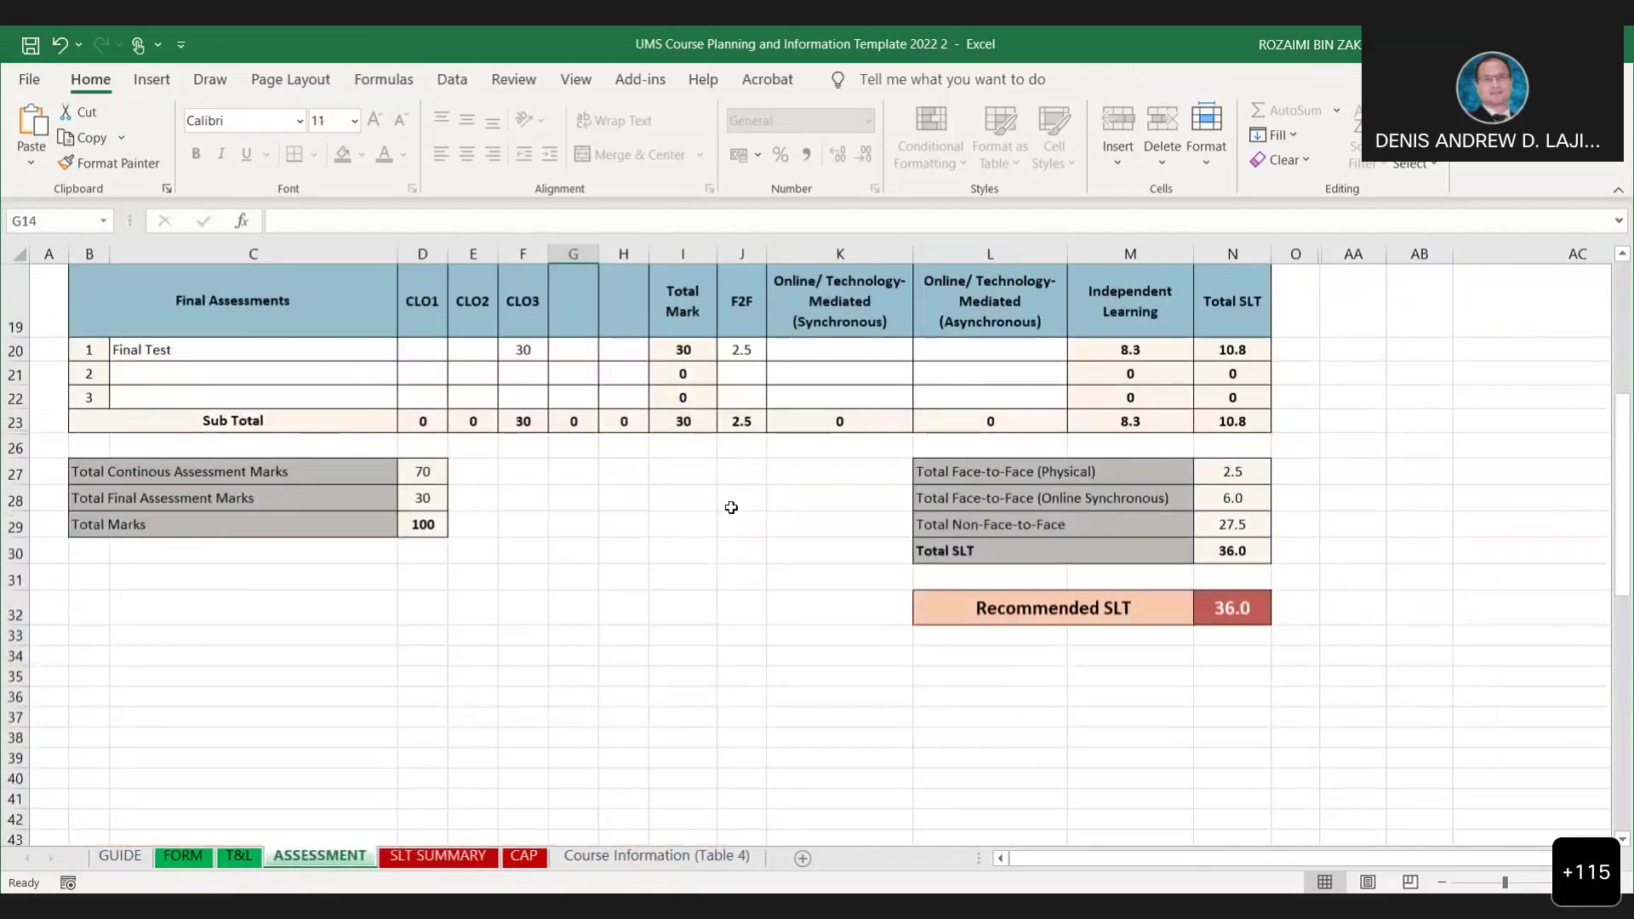
{"action": "scroll", "coordinate": [743, 508], "scroll_direction": "up", "scroll_amount": 2}
{"action": "scroll", "coordinate": [744, 508], "scroll_direction": "up", "scroll_amount": 3}
{"action": "left_click", "coordinate": [842, 542]}
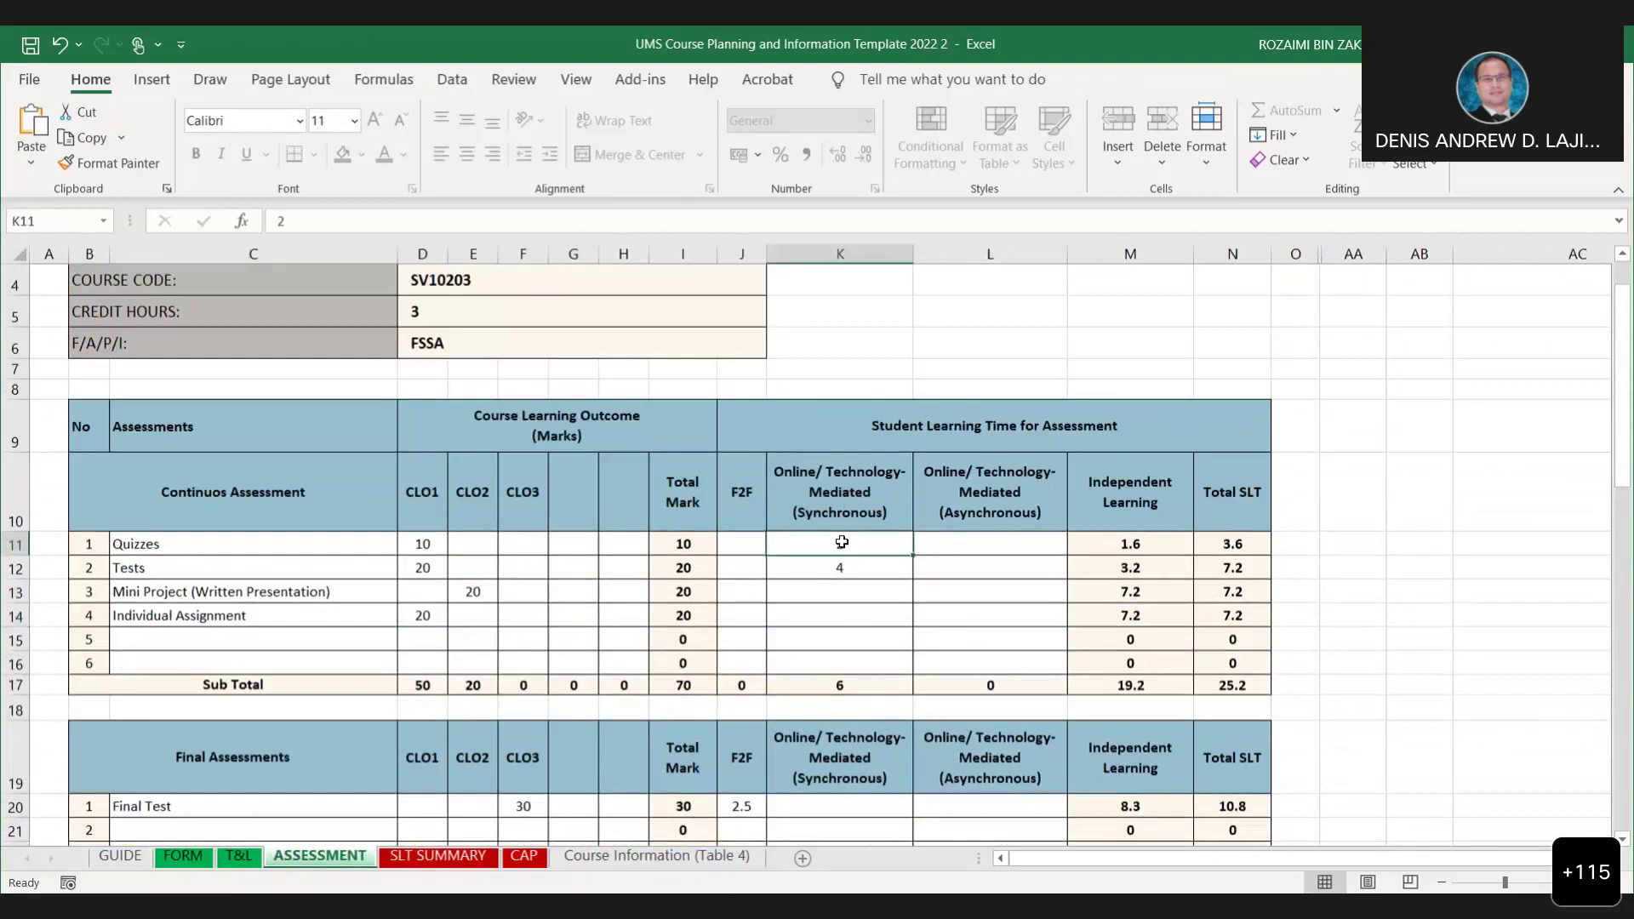
{"action": "type", "text": "3"}
{"action": "key", "text": "Return"}
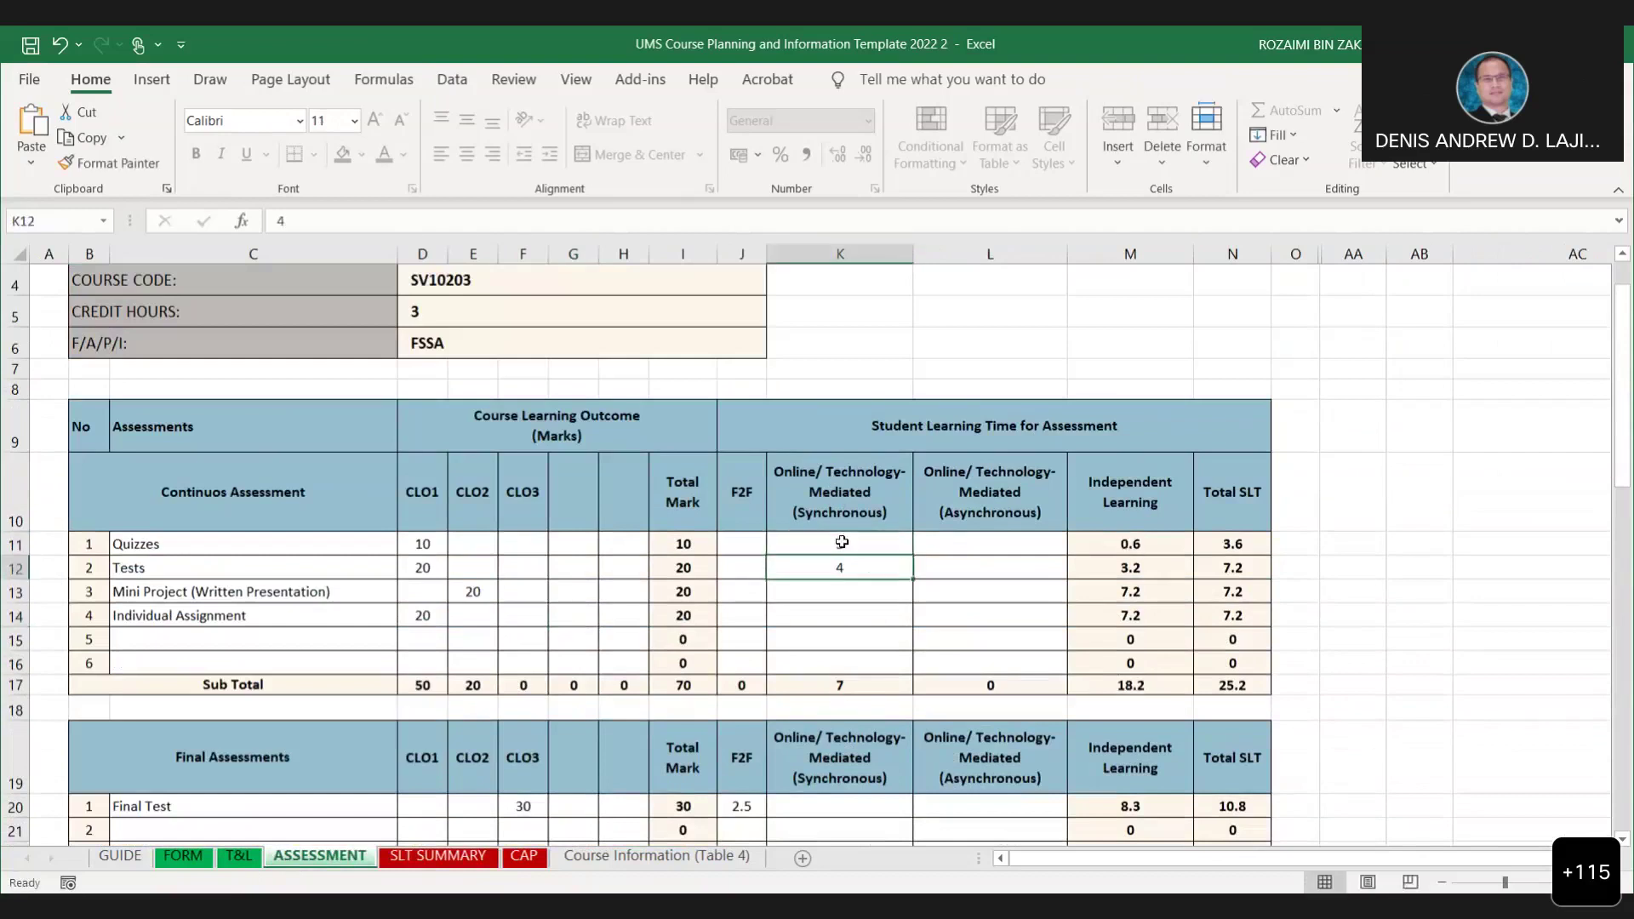
Review the delivery type and blended learning tables on SLT SUMMARY, and the outcomes, assessment marks and SLT difference columns on CAP.
{"action": "left_click", "coordinate": [437, 855]}
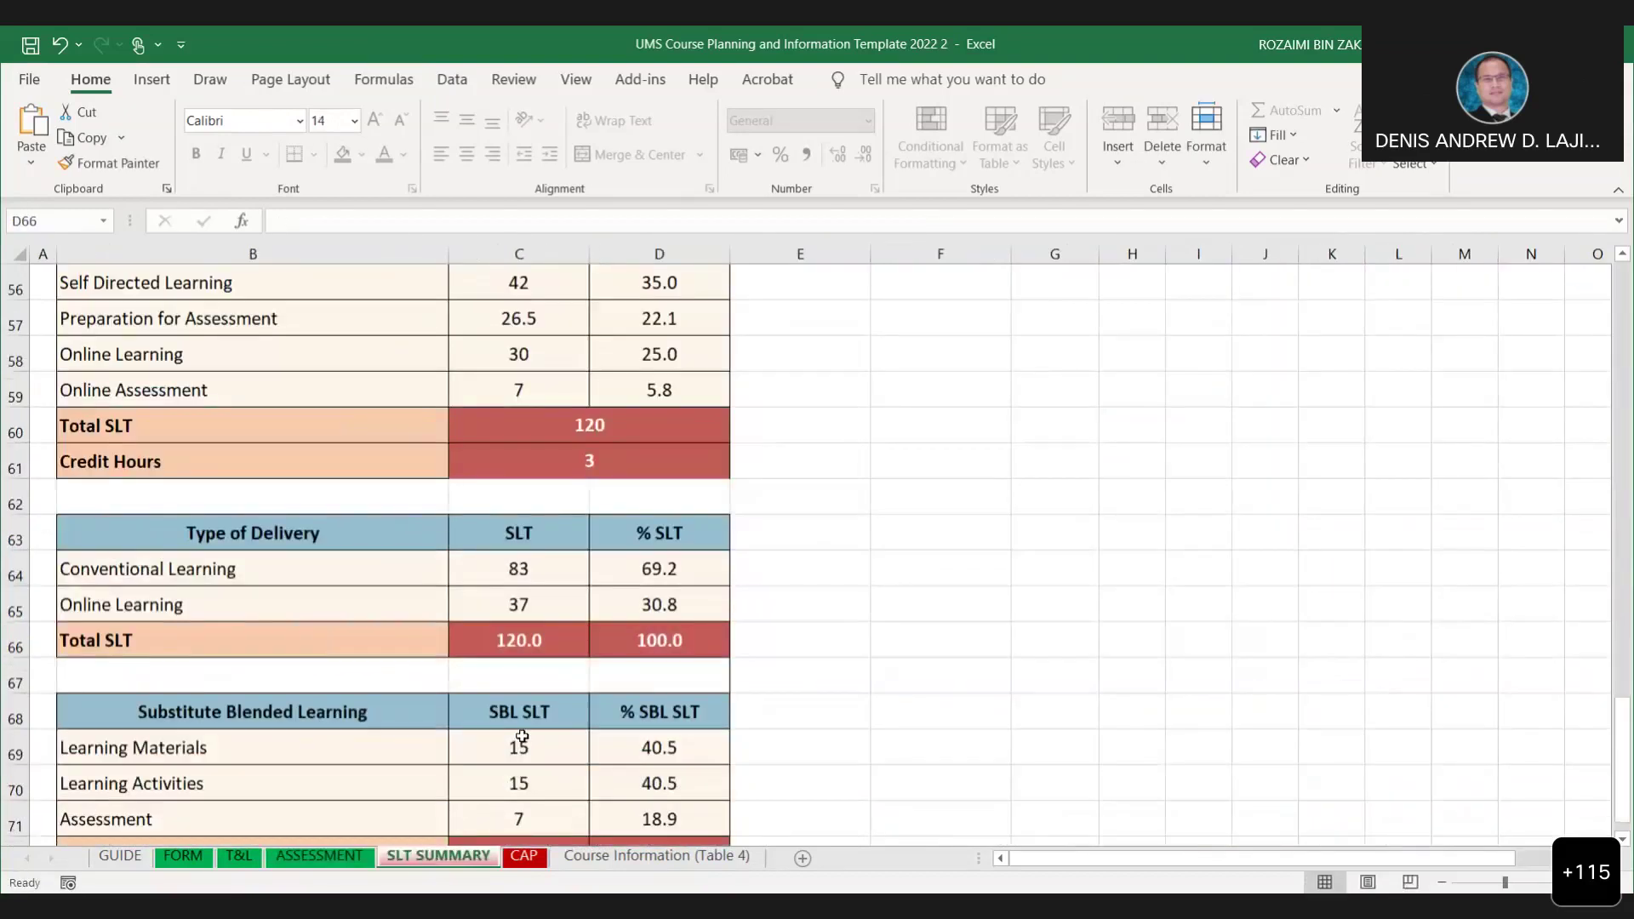
{"action": "scroll", "coordinate": [545, 749], "scroll_direction": "down", "scroll_amount": 1}
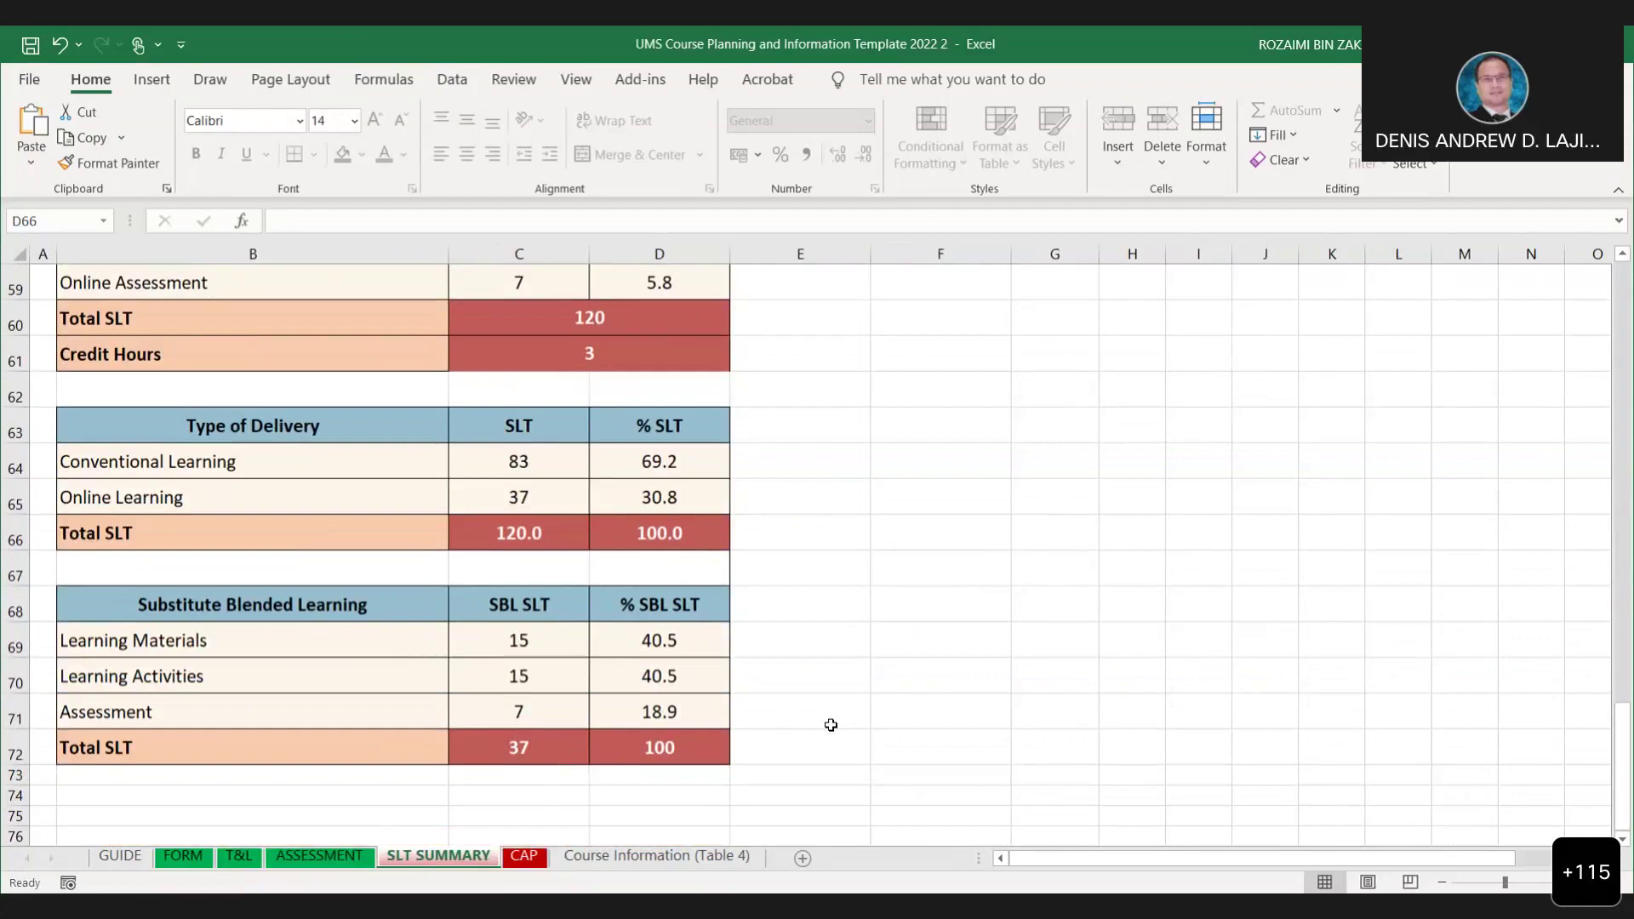
{"action": "scroll", "coordinate": [830, 725], "scroll_direction": "up", "scroll_amount": 1}
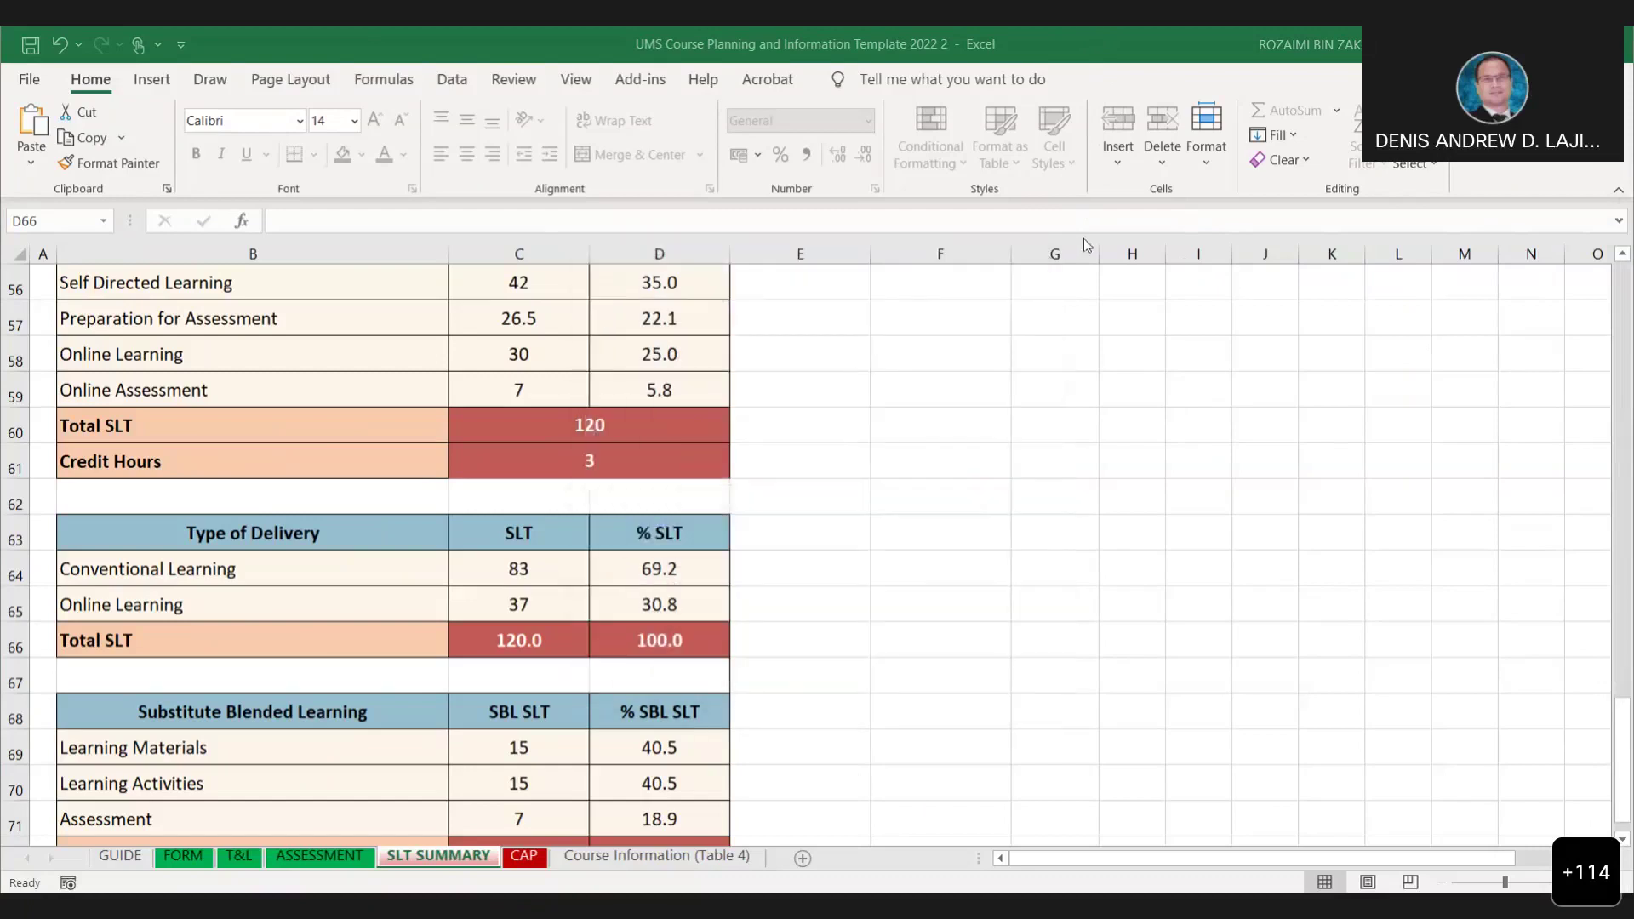
{"action": "left_click", "coordinate": [524, 856]}
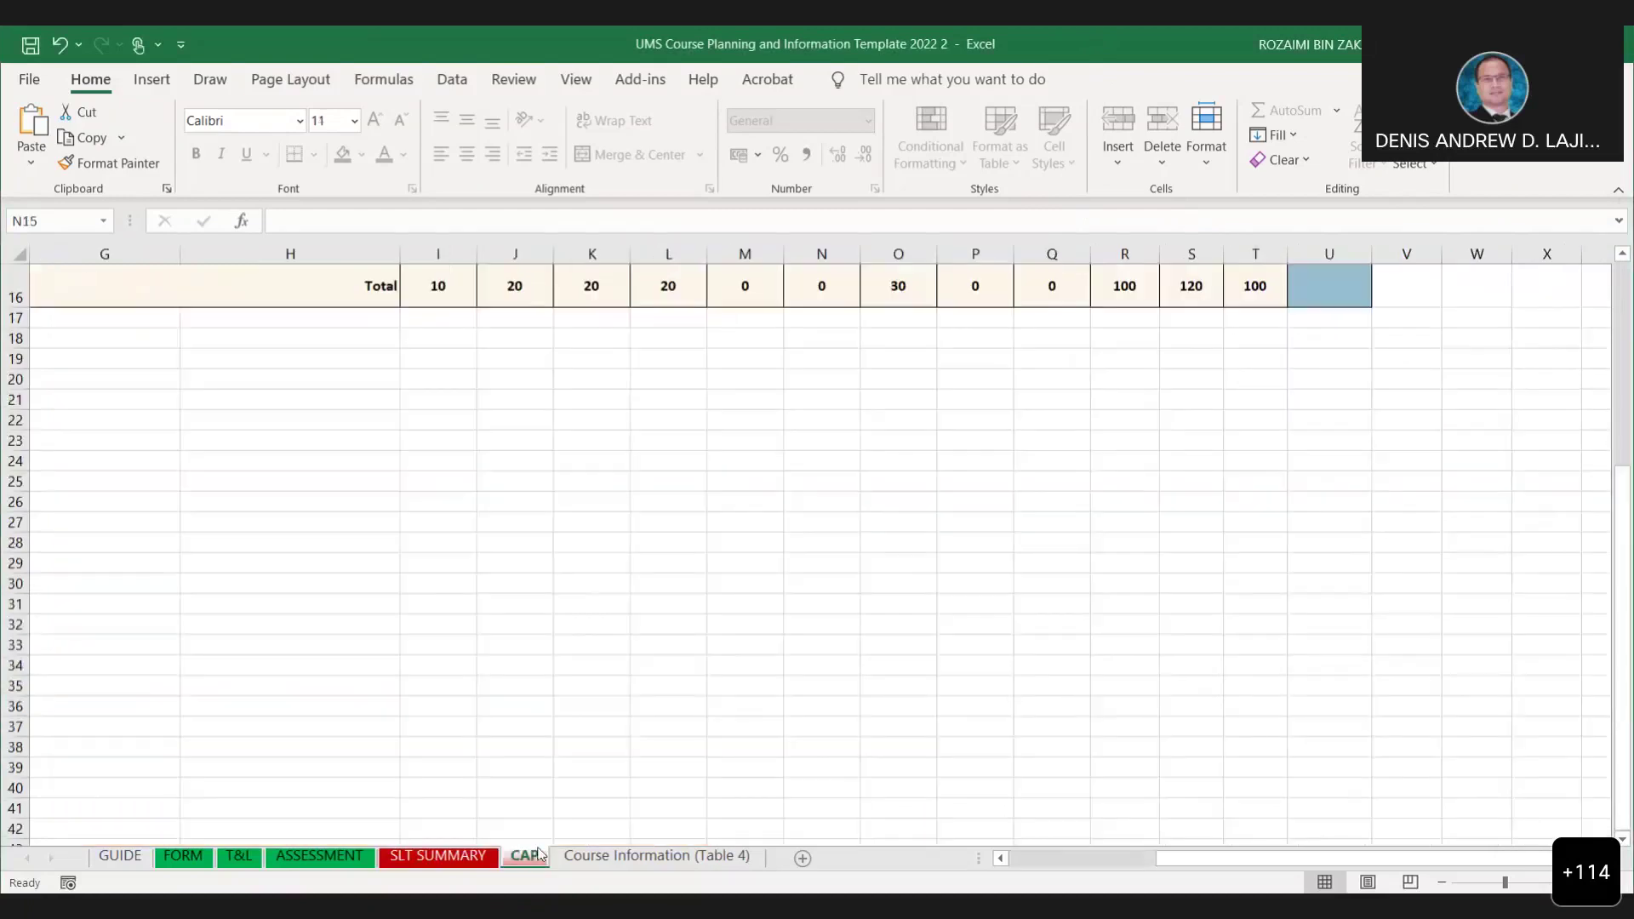
{"action": "scroll", "coordinate": [681, 741], "scroll_direction": "up", "scroll_amount": 2}
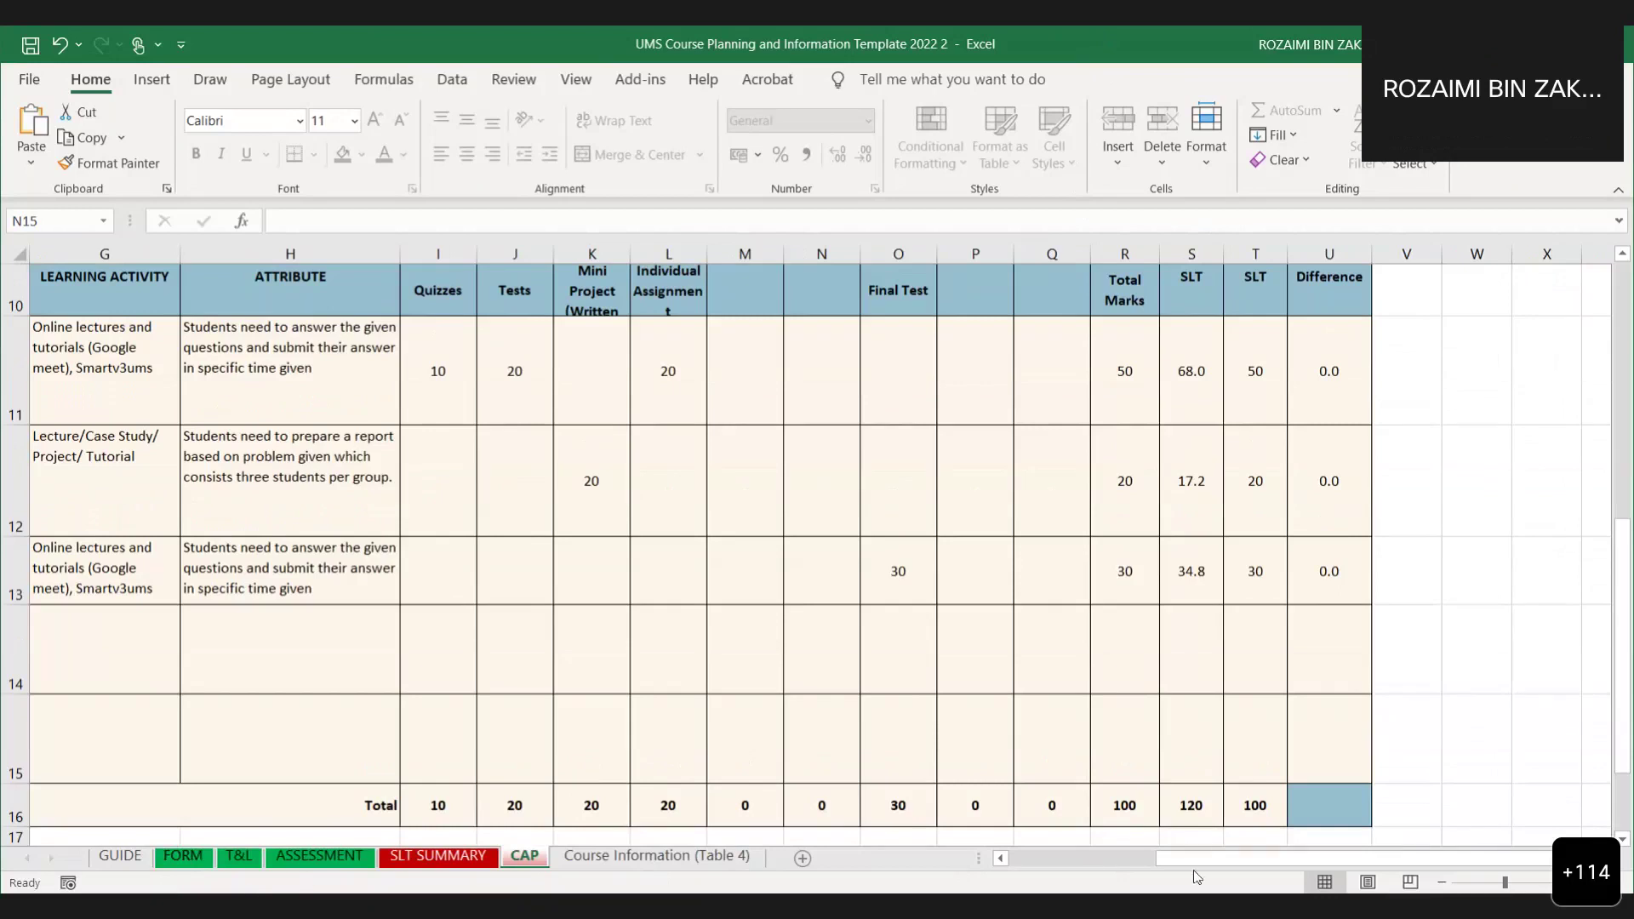
{"action": "left_click_drag", "start_coordinate": [1195, 860], "coordinate": [1098, 870]}
{"action": "scroll", "coordinate": [1117, 707], "scroll_direction": "up", "scroll_amount": 2}
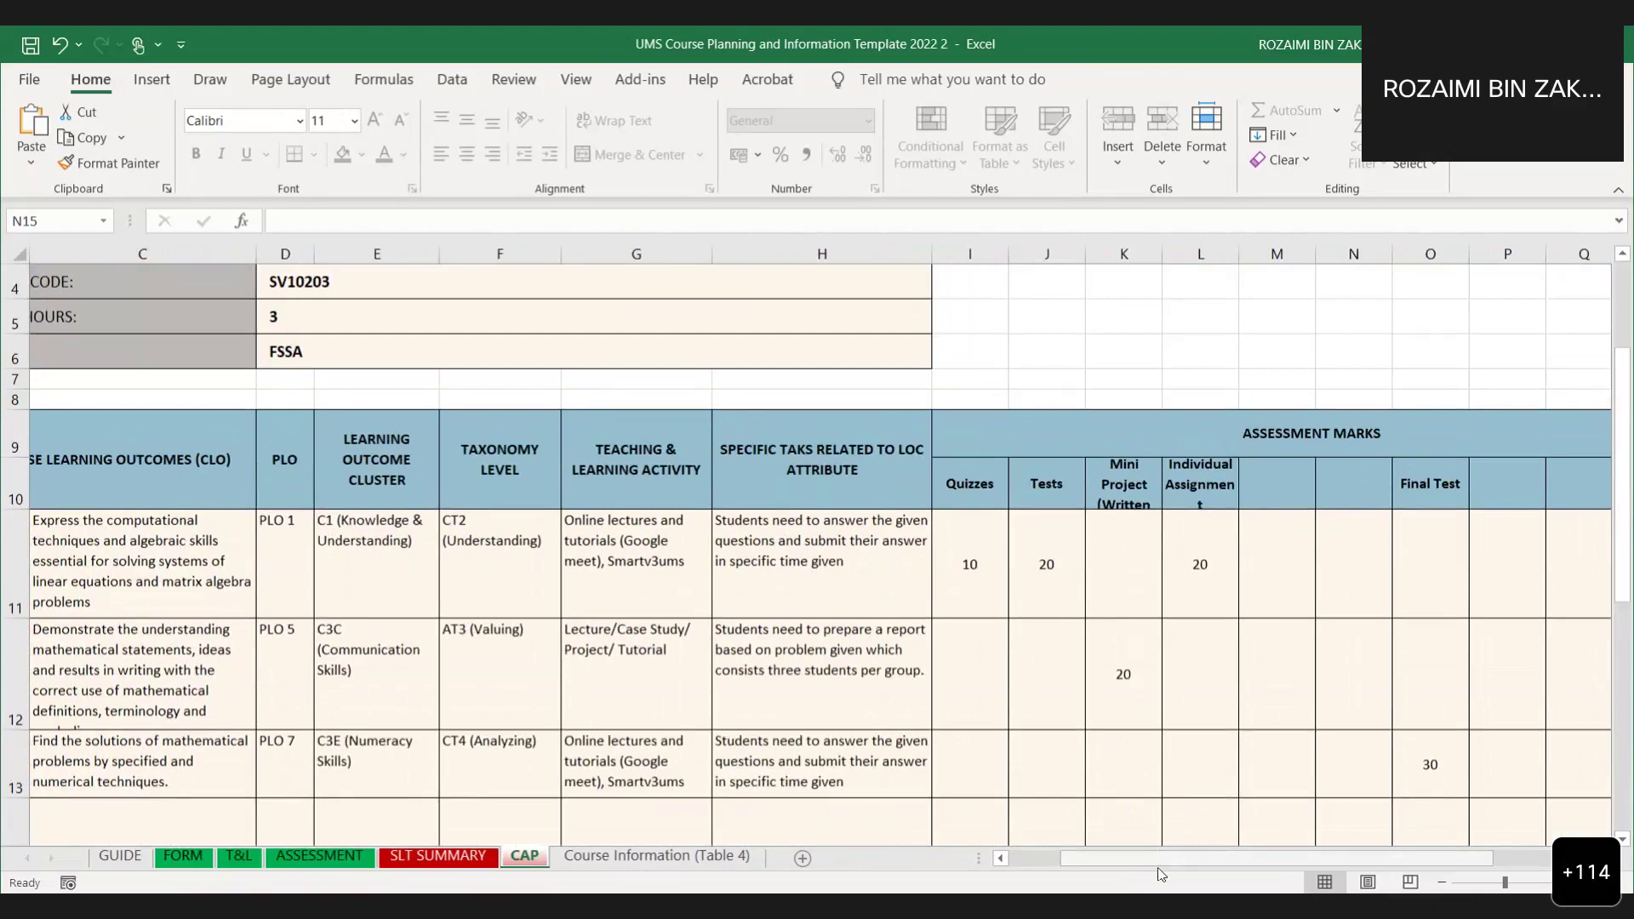
{"action": "left_click_drag", "start_coordinate": [1158, 856], "coordinate": [1170, 870]}
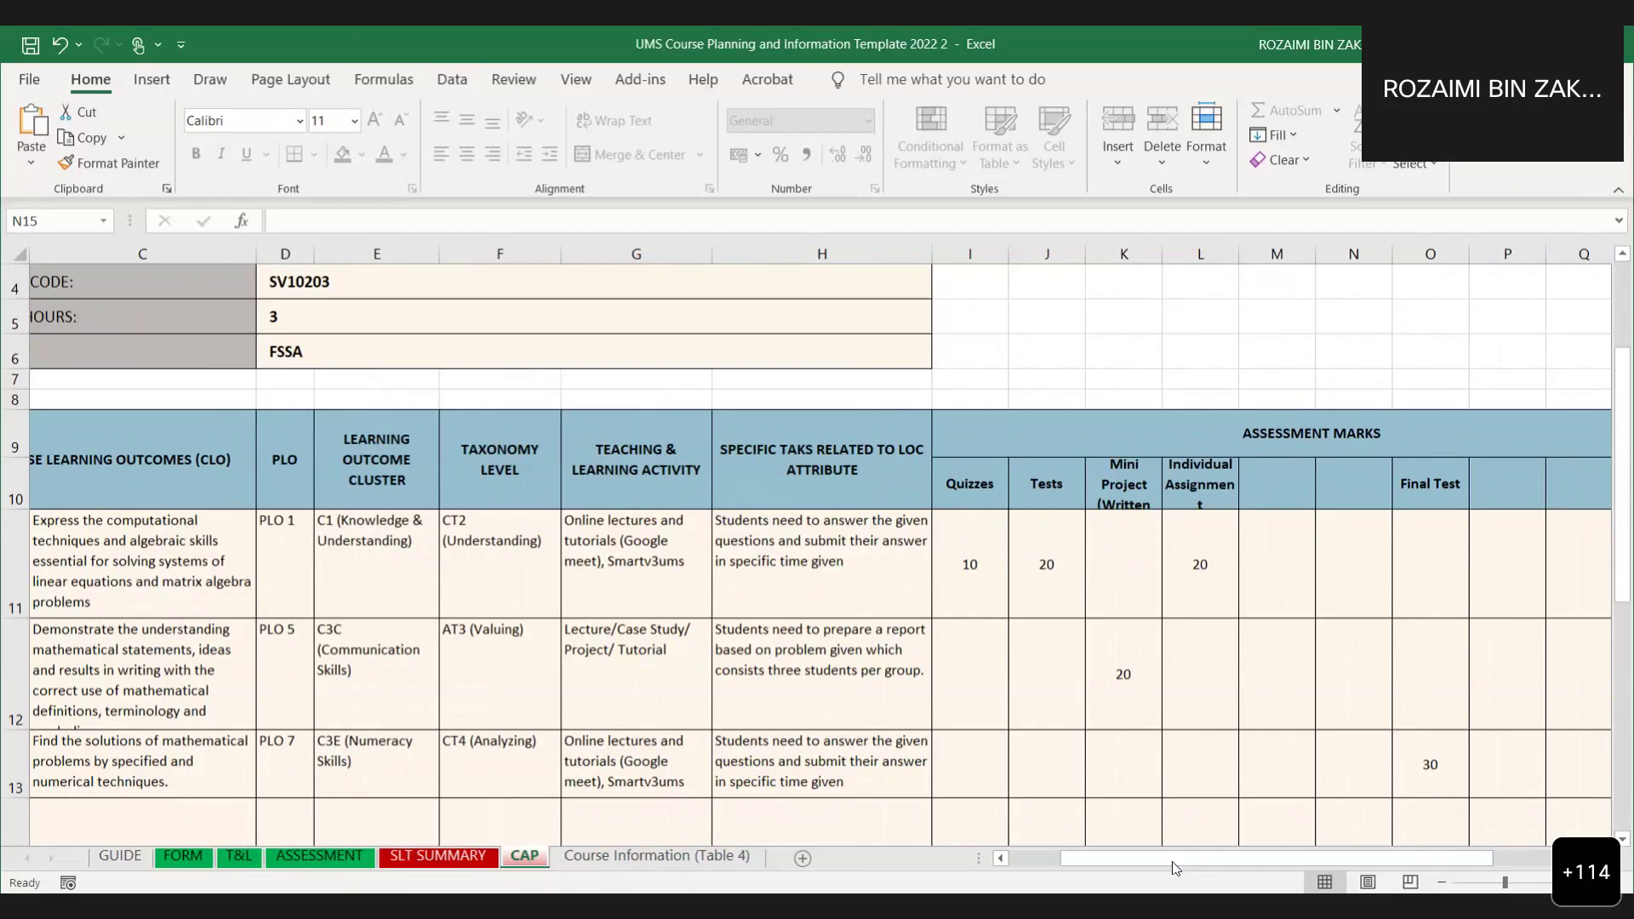
{"action": "left_click_drag", "start_coordinate": [1175, 859], "coordinate": [1277, 858]}
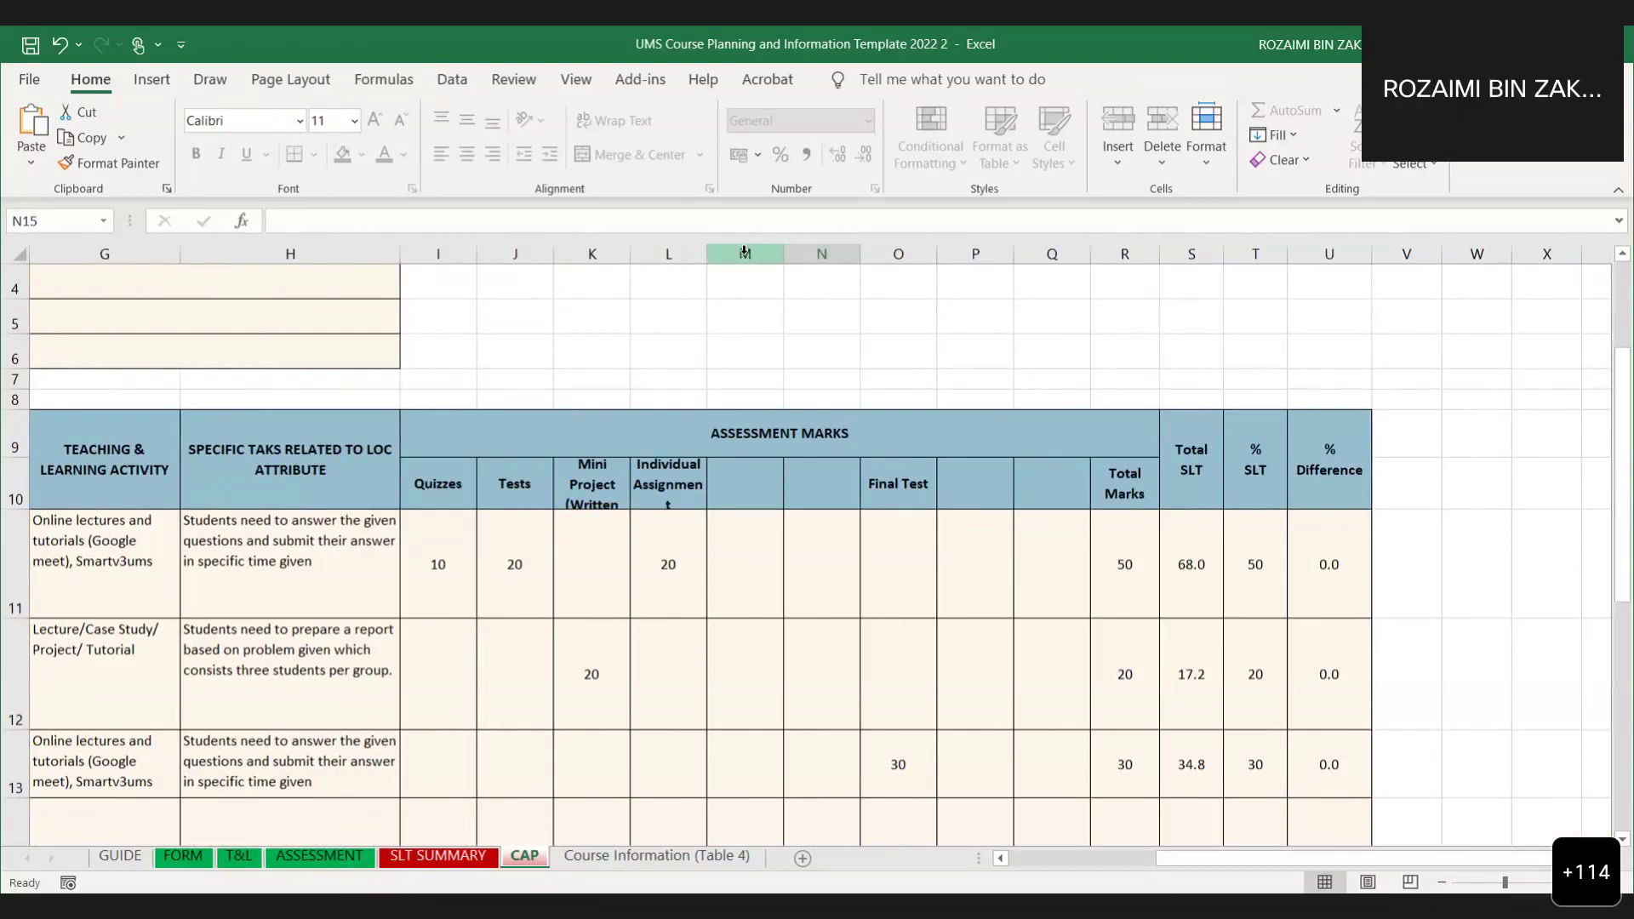
{"action": "scroll", "coordinate": [746, 252], "scroll_direction": "up", "scroll_amount": 1}
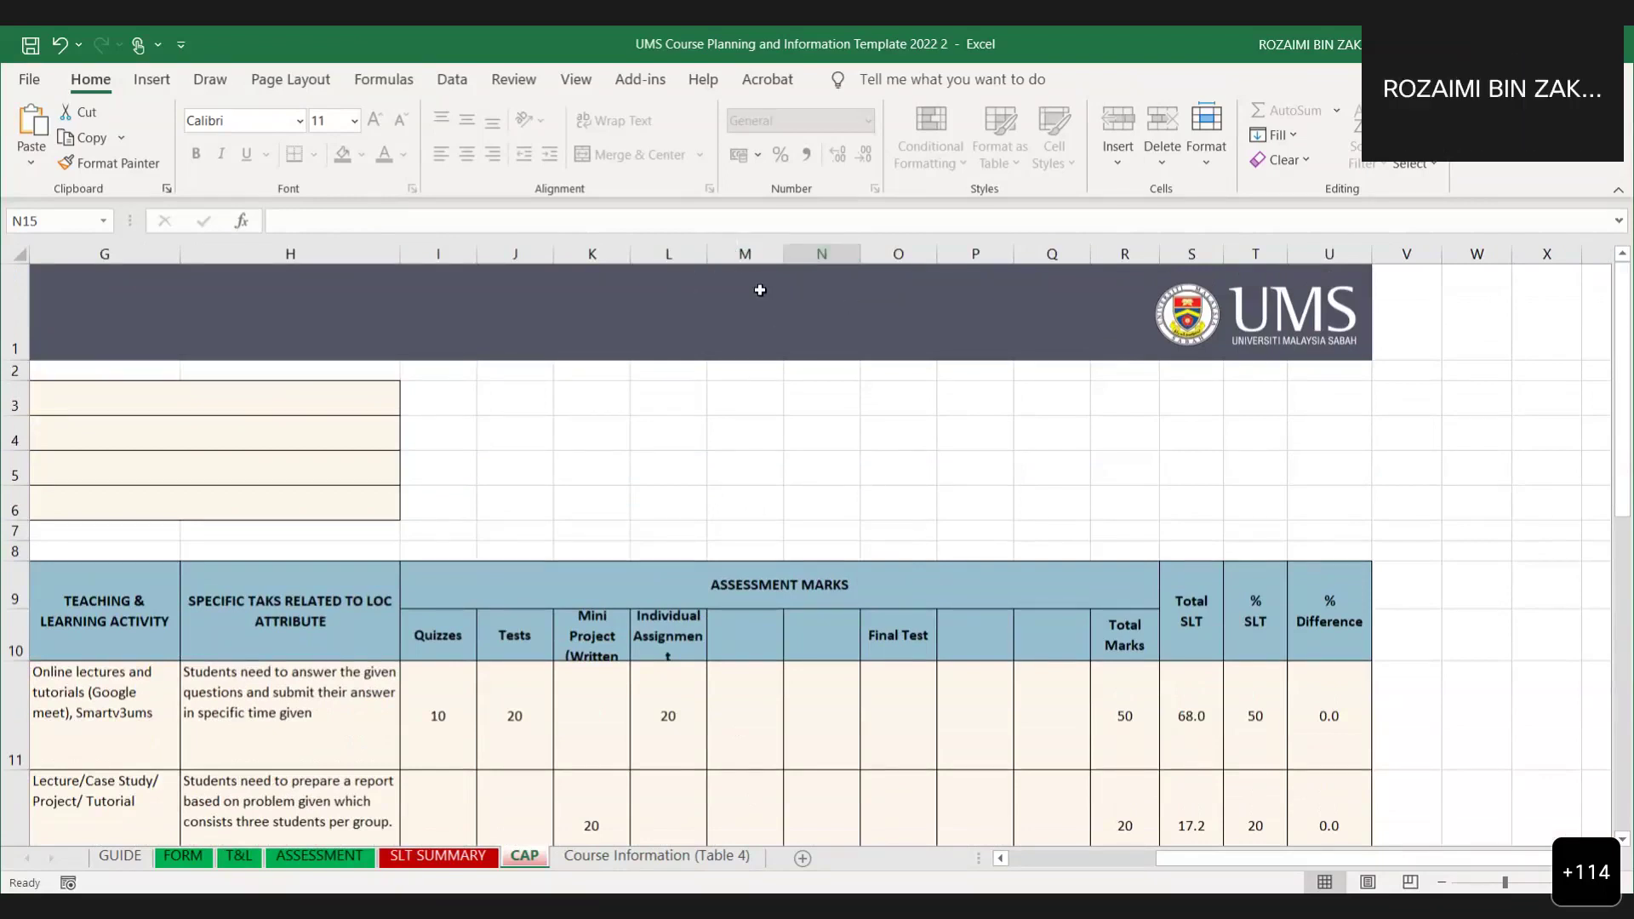
Hide the empty column N in the assessment marks table of the CAP sheet.
{"action": "right_click", "coordinate": [757, 252]}
{"action": "left_click", "coordinate": [812, 586]}
{"action": "scroll", "coordinate": [813, 481], "scroll_direction": "down", "scroll_amount": 4}
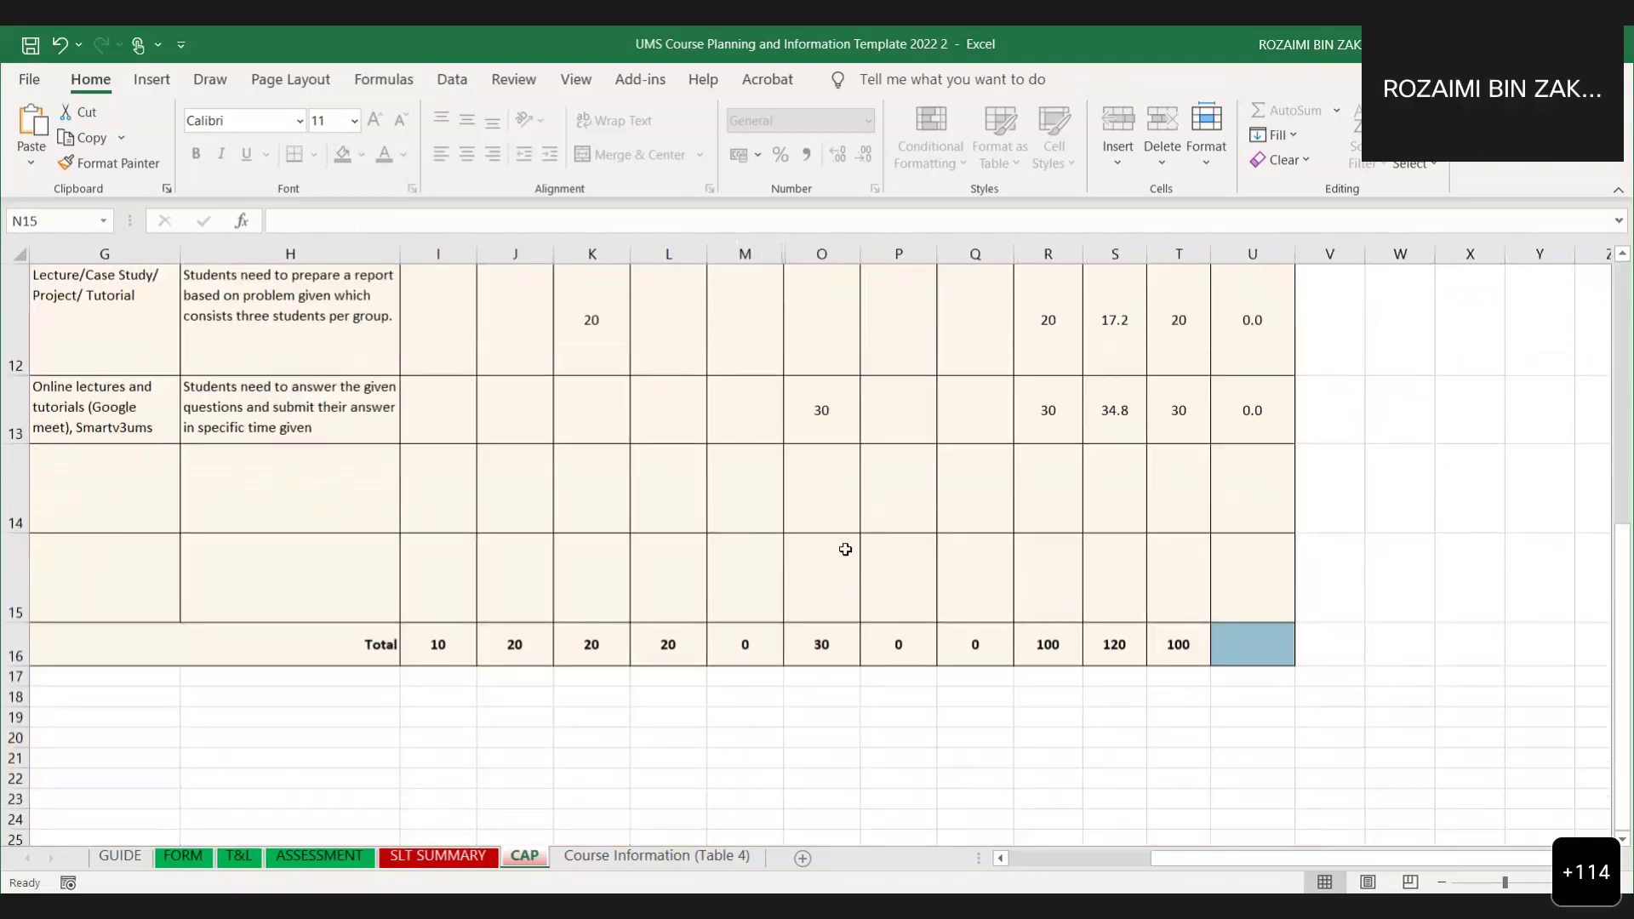
Try to hide the empty column M between Individual Assignment and Final Test.
{"action": "scroll", "coordinate": [845, 548], "scroll_direction": "up", "scroll_amount": 3}
{"action": "right_click", "coordinate": [758, 255]}
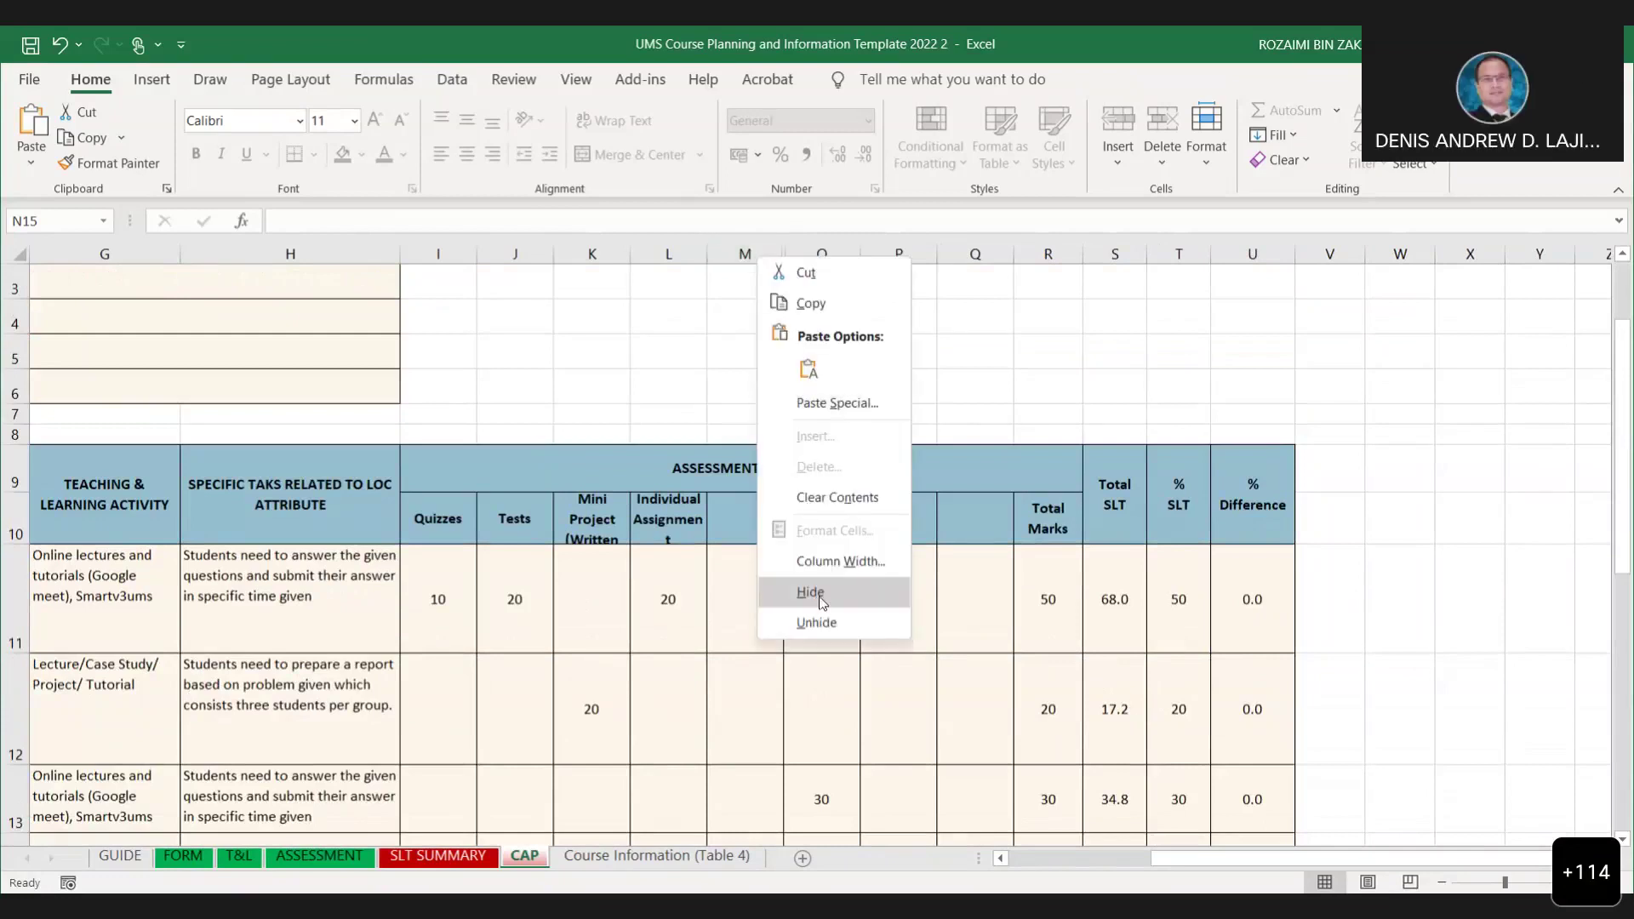
{"action": "left_click", "coordinate": [813, 593]}
{"action": "scroll", "coordinate": [817, 594], "scroll_direction": "down", "scroll_amount": 4}
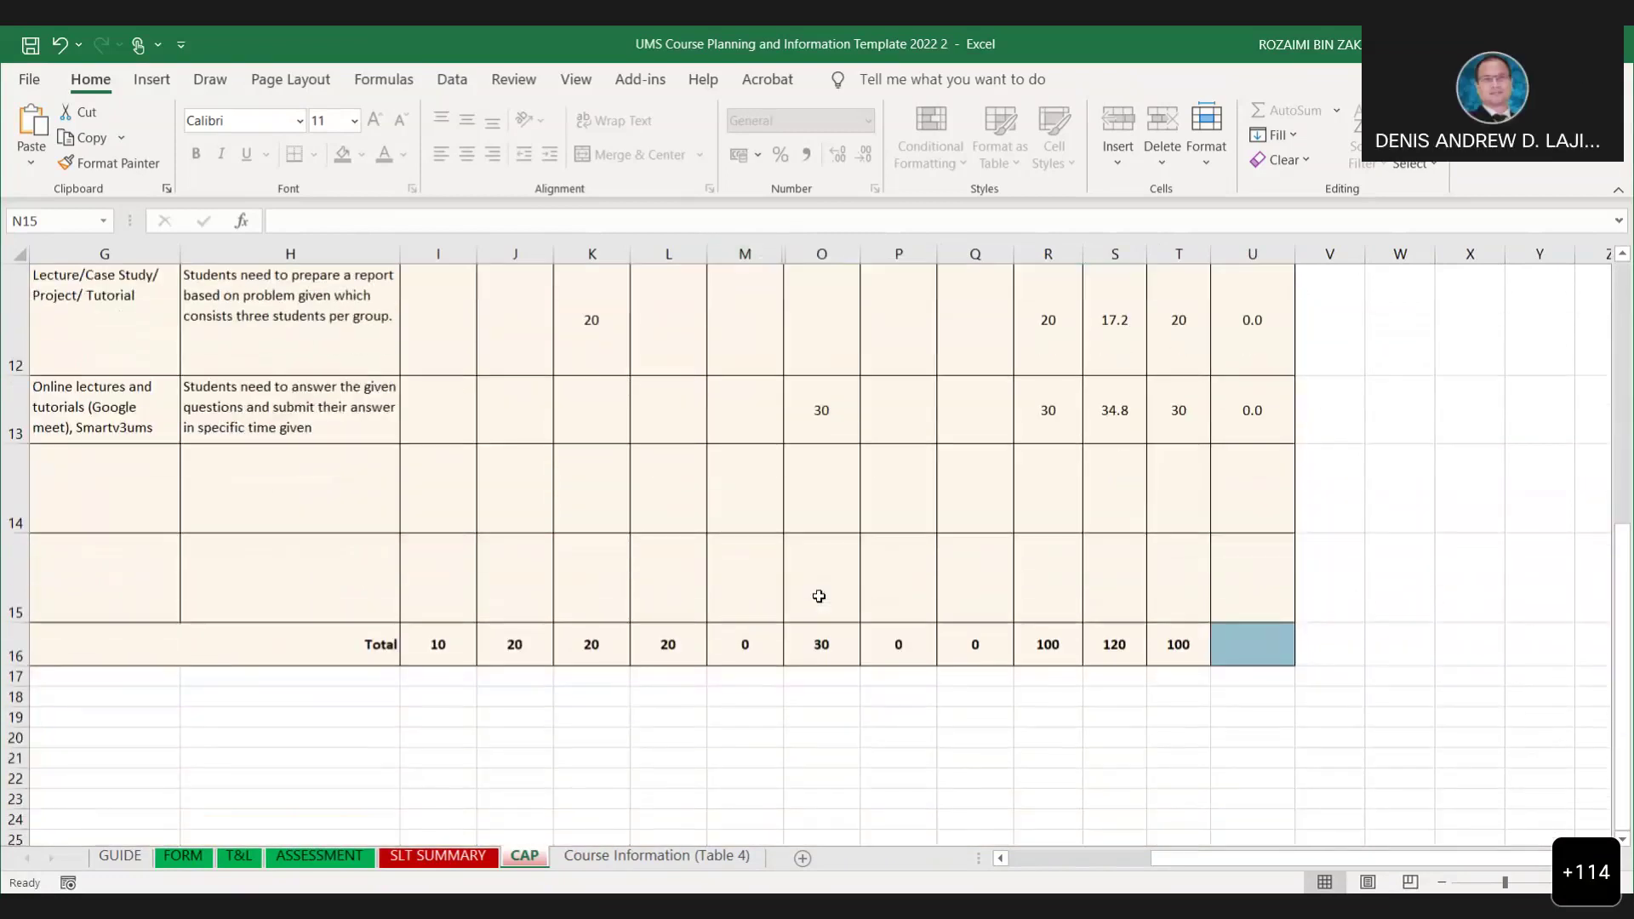
{"action": "right_click", "coordinate": [718, 242]}
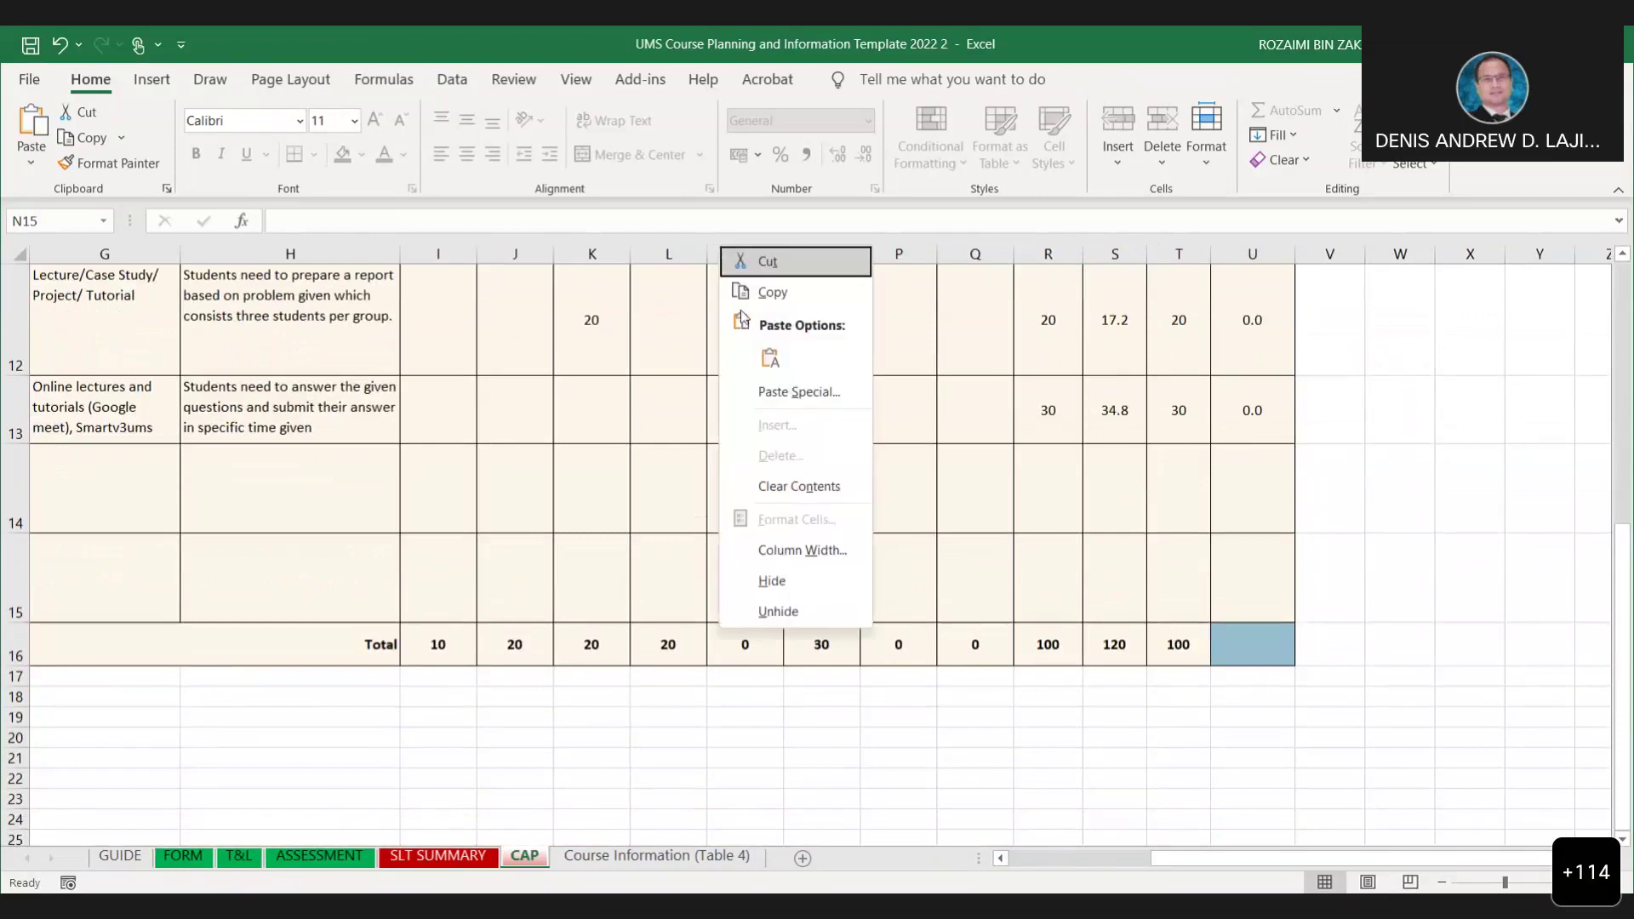
{"action": "left_click", "coordinate": [770, 579]}
{"action": "scroll", "coordinate": [800, 572], "scroll_direction": "up", "scroll_amount": 5}
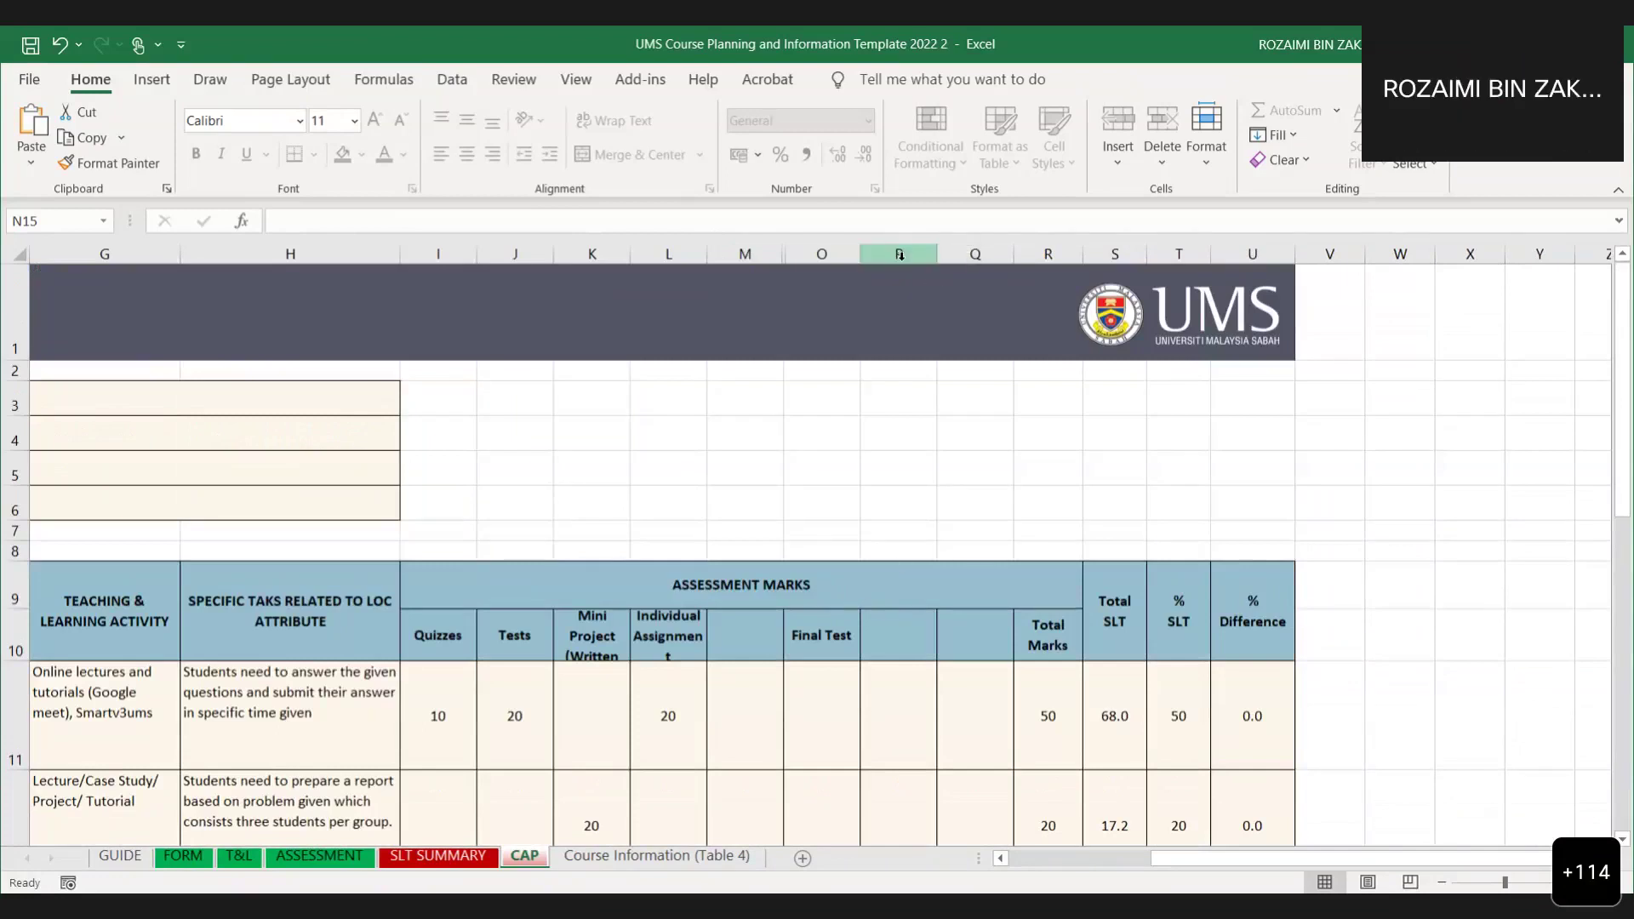
{"action": "right_click", "coordinate": [664, 244]}
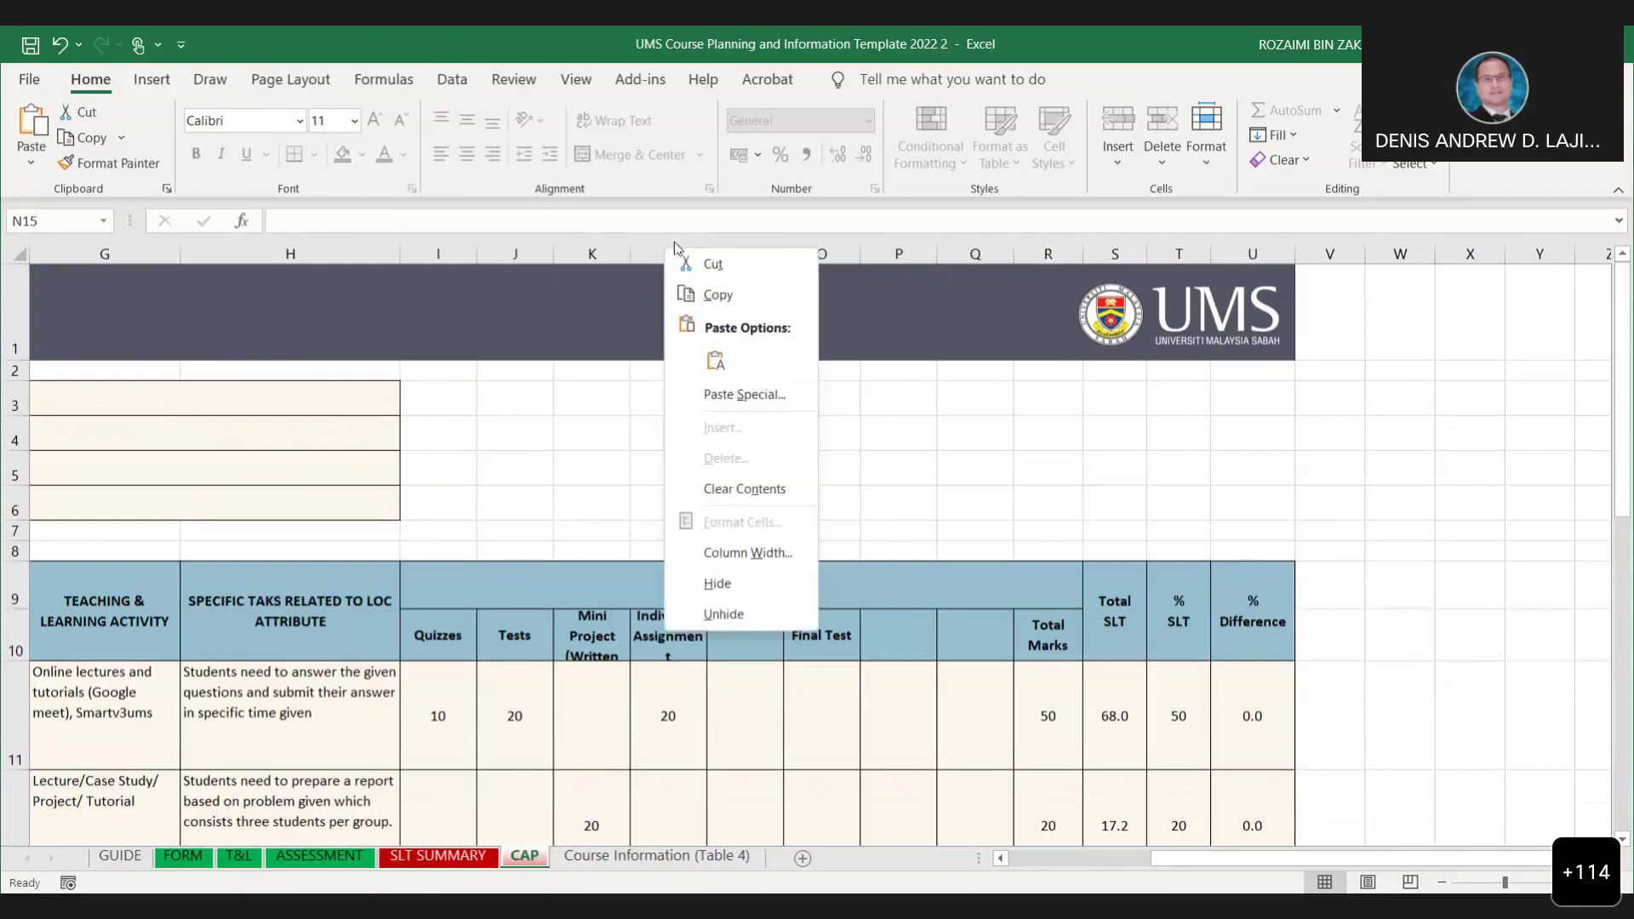
{"action": "left_click", "coordinate": [757, 240]}
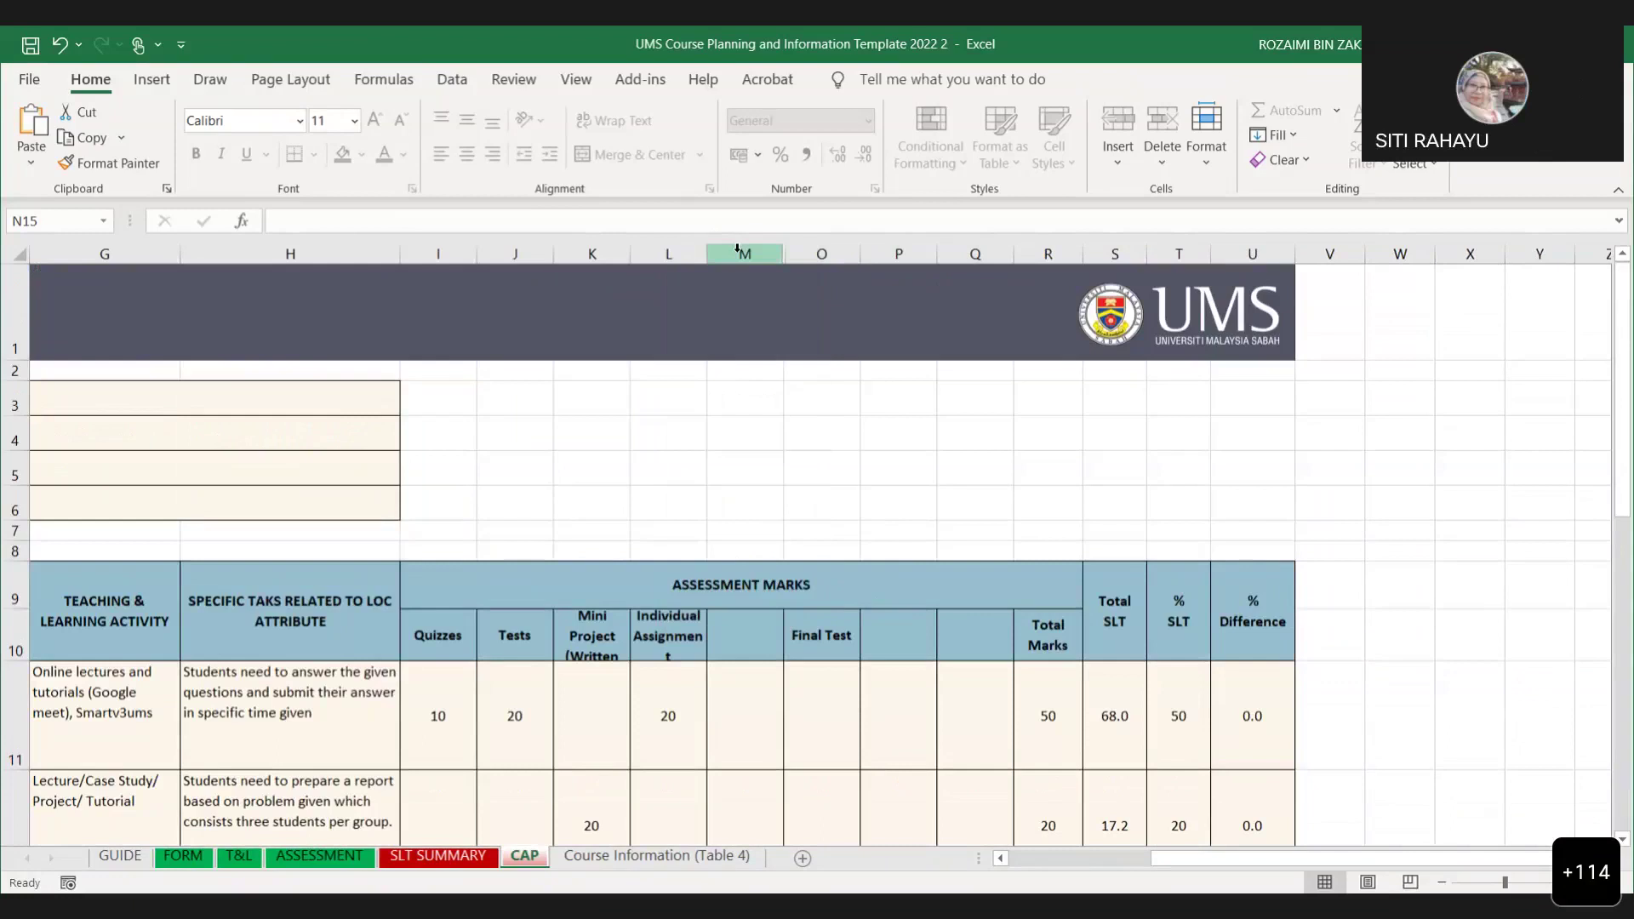
{"action": "right_click", "coordinate": [739, 255]}
{"action": "left_click", "coordinate": [809, 589]}
{"action": "scroll", "coordinate": [815, 585], "scroll_direction": "down", "scroll_amount": 4}
{"action": "scroll", "coordinate": [814, 573], "scroll_direction": "up", "scroll_amount": 4}
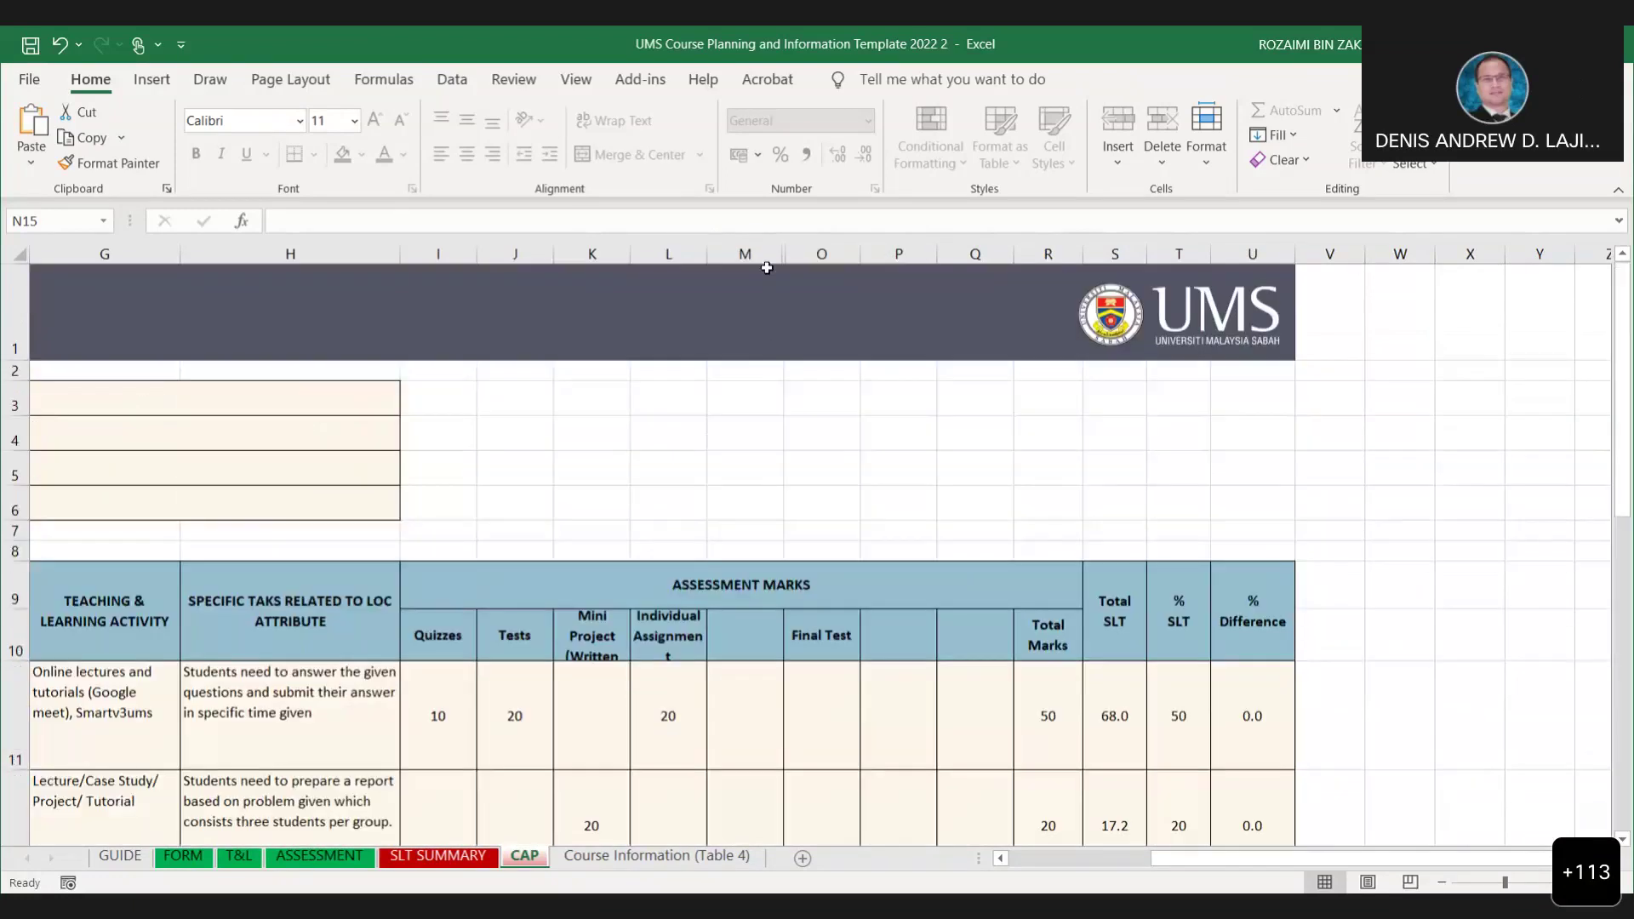
{"action": "right_click", "coordinate": [658, 242]}
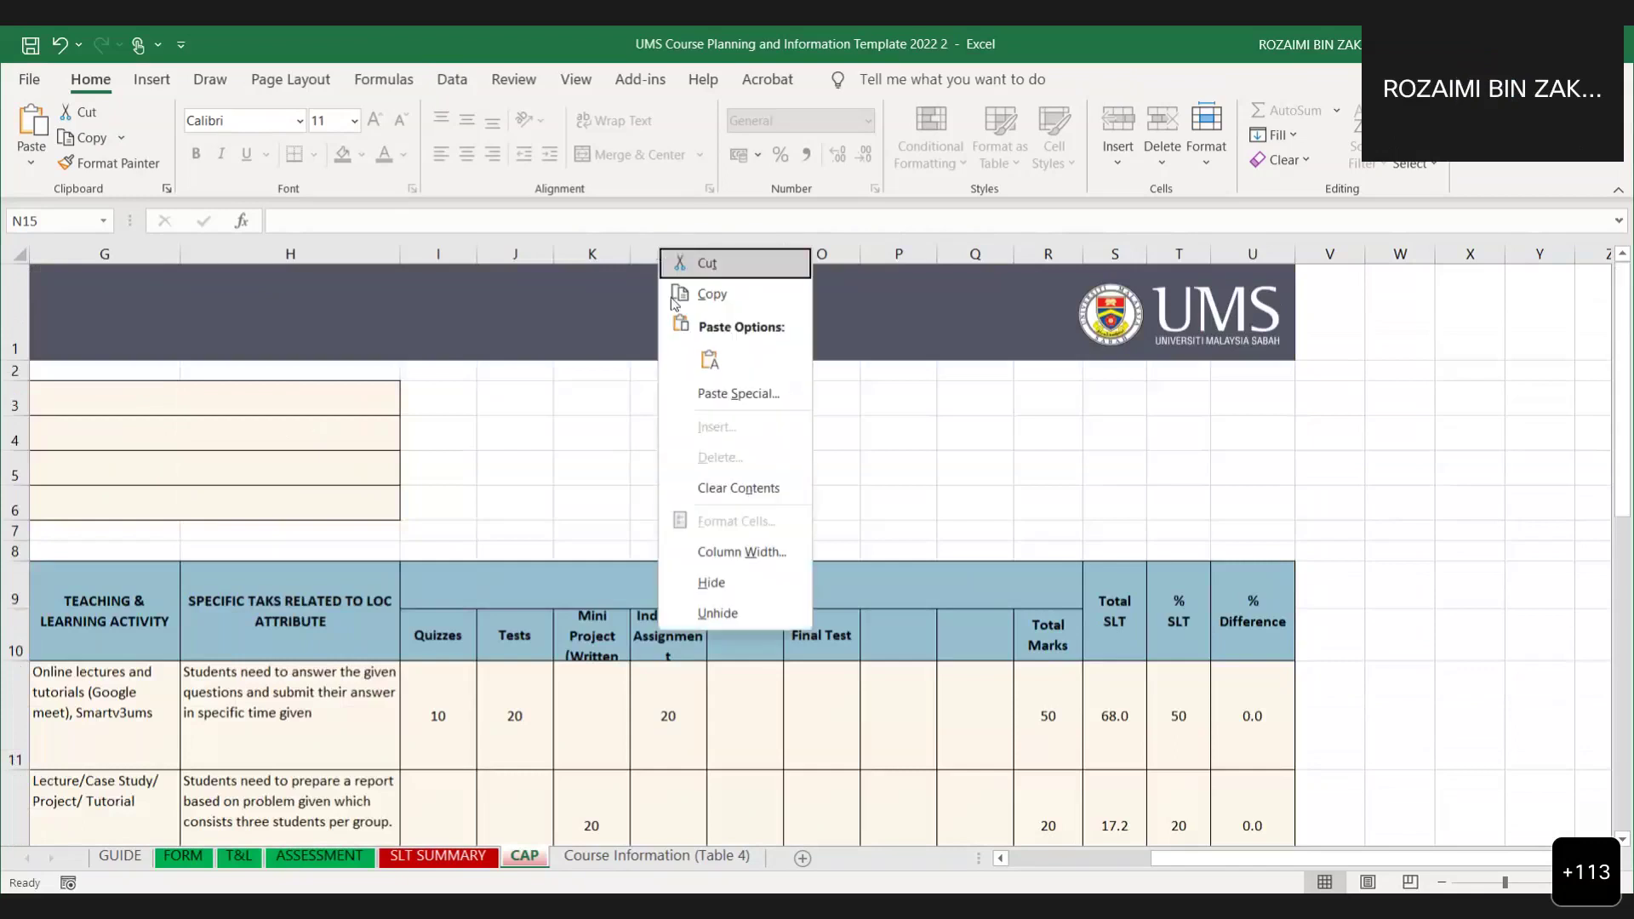
{"action": "left_click", "coordinate": [734, 581]}
{"action": "scroll", "coordinate": [734, 582], "scroll_direction": "down", "scroll_amount": 4}
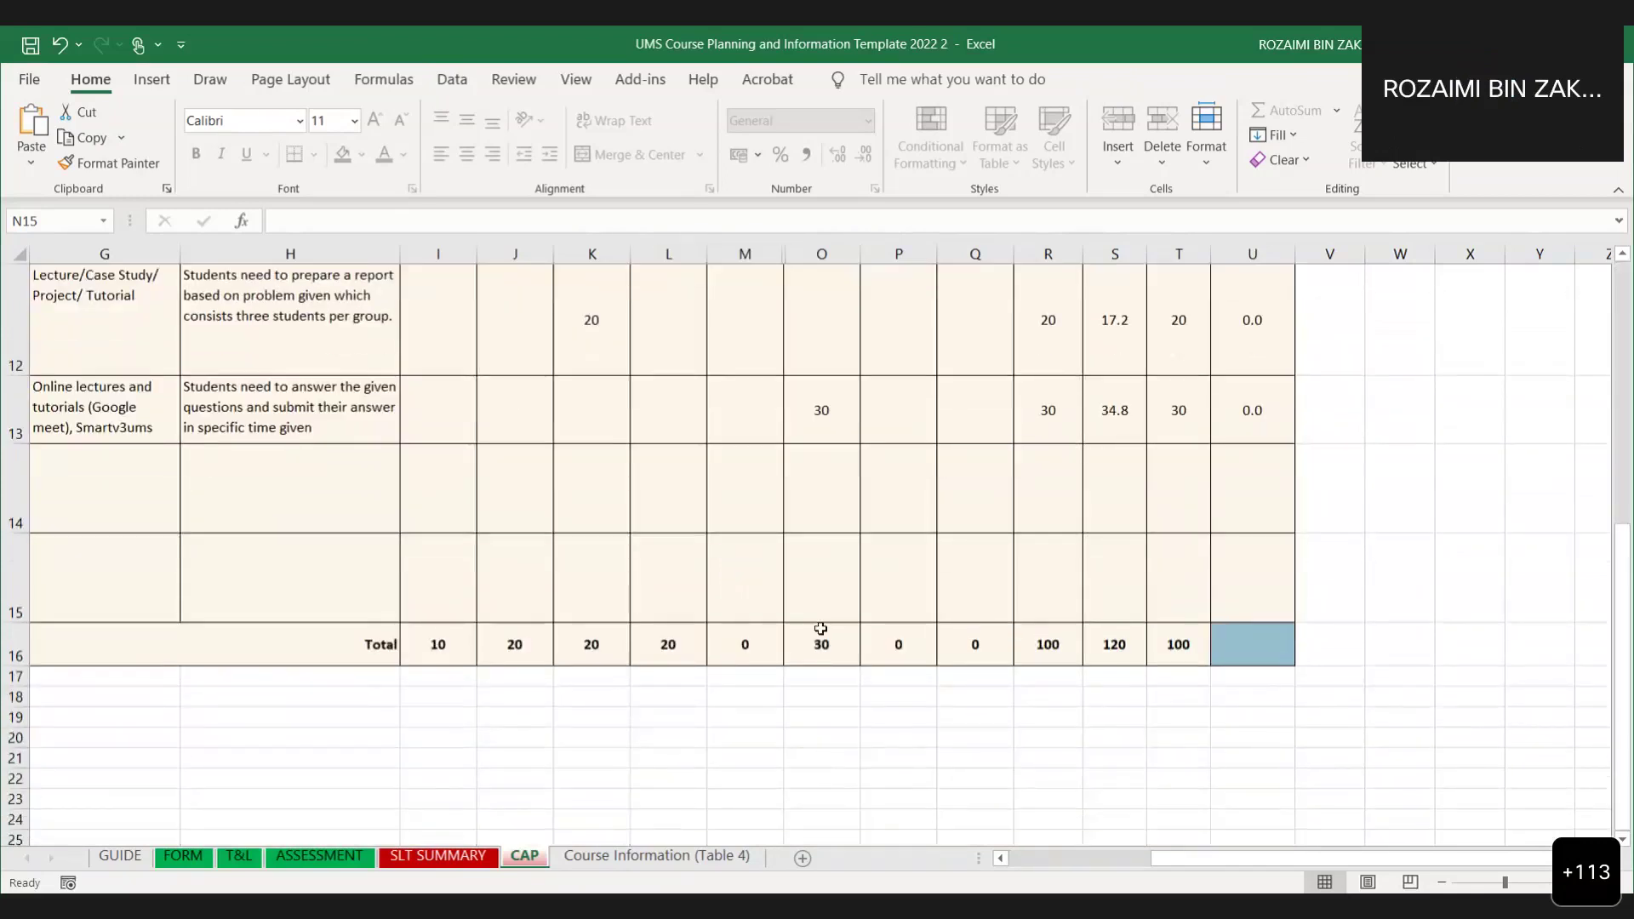
Widen the Mini Project and Individual Assignment columns so their headings fit better.
{"action": "scroll", "coordinate": [907, 734], "scroll_direction": "up", "scroll_amount": 1}
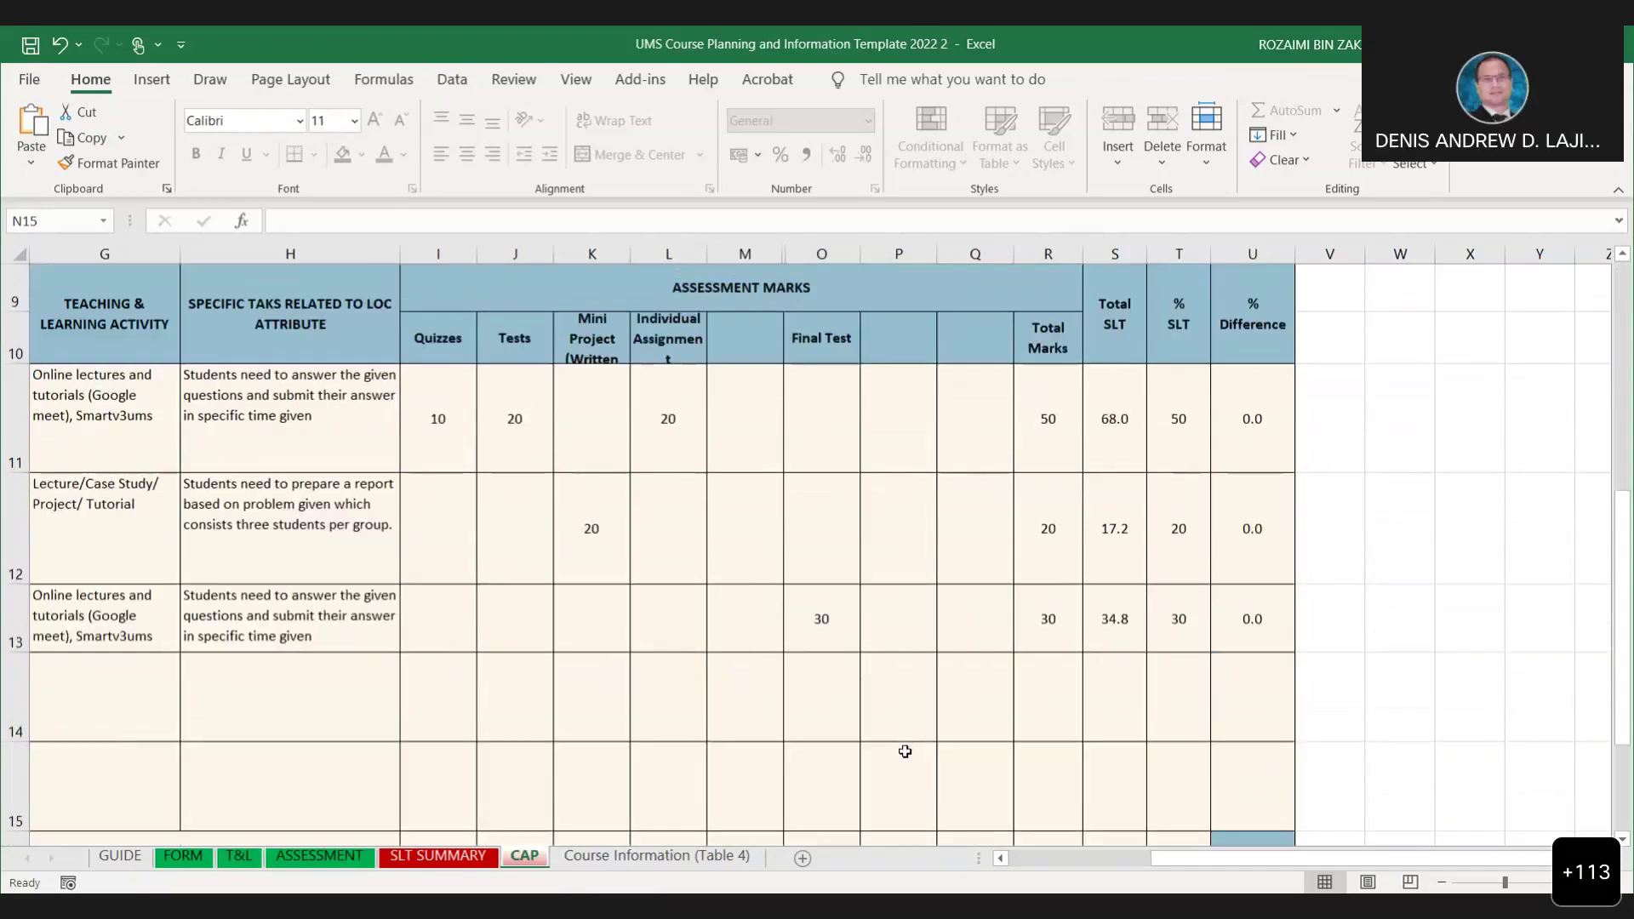
{"action": "left_click_drag", "start_coordinate": [706, 254], "coordinate": [643, 257]}
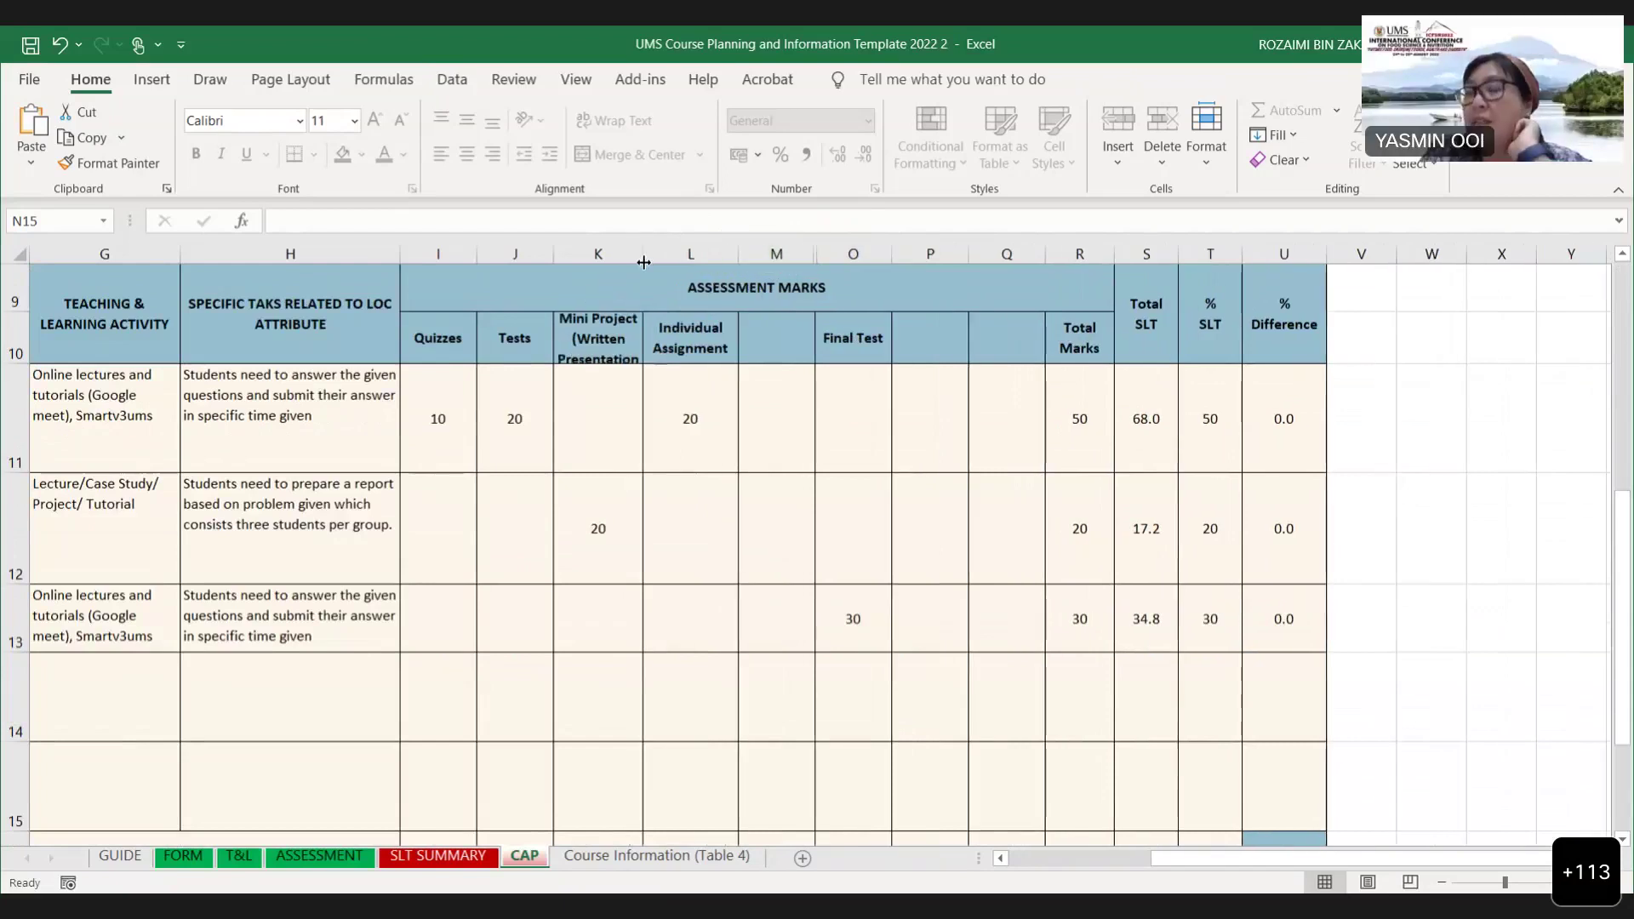
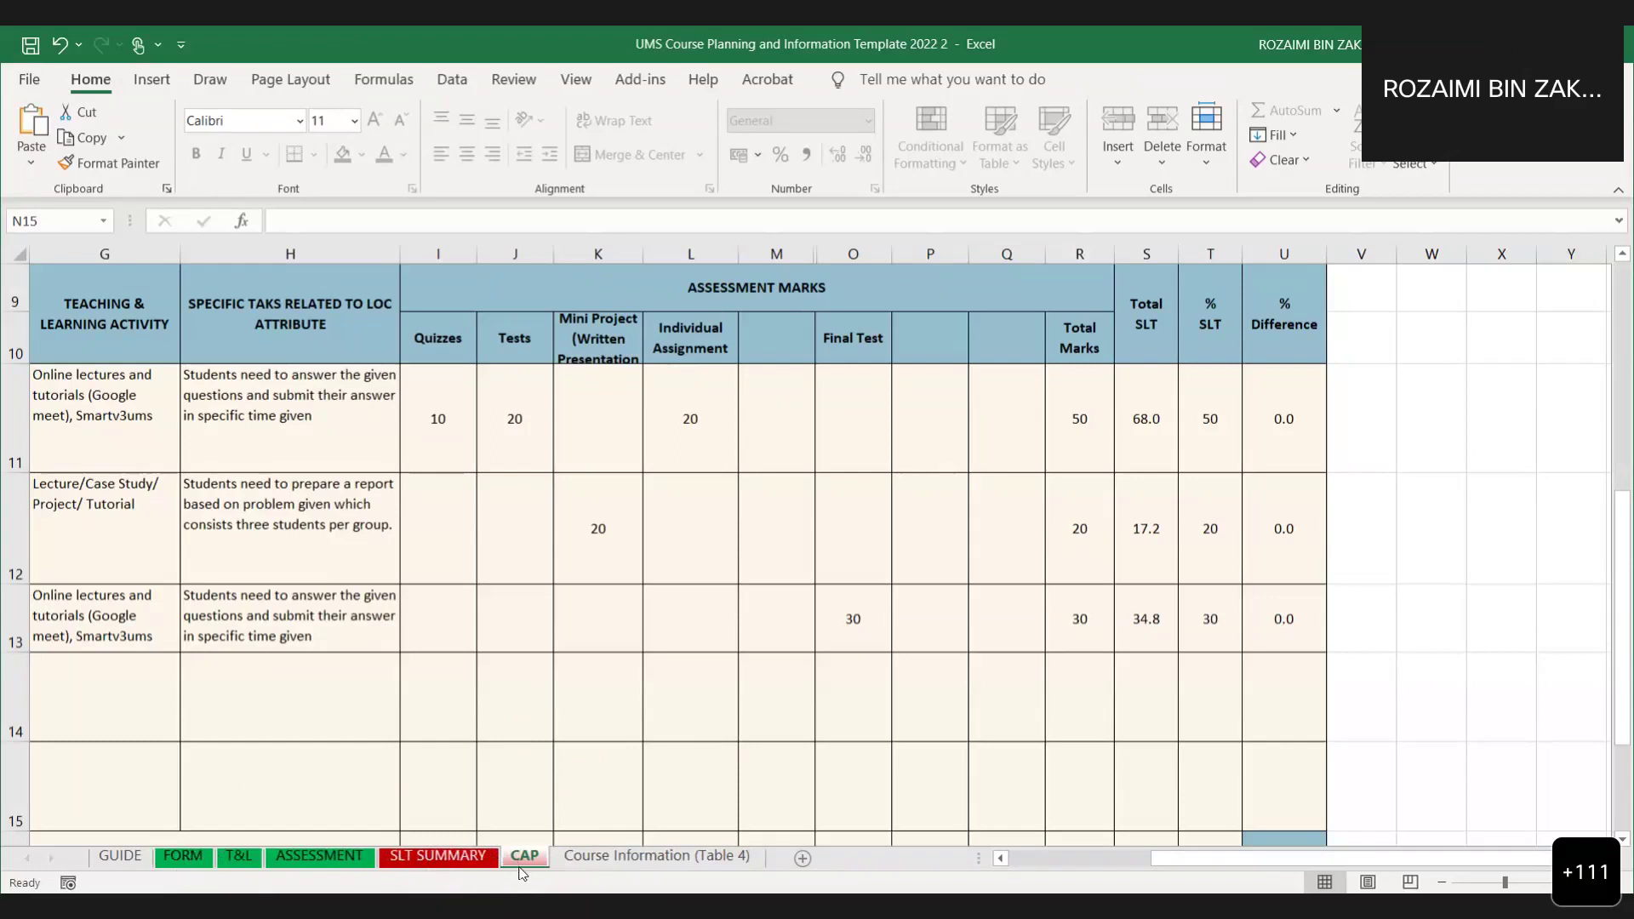
Review the Course Information (Table 4) sheet, from the course details and CLO mapping through the content outline to the SLT totals.
{"action": "left_click", "coordinate": [613, 861]}
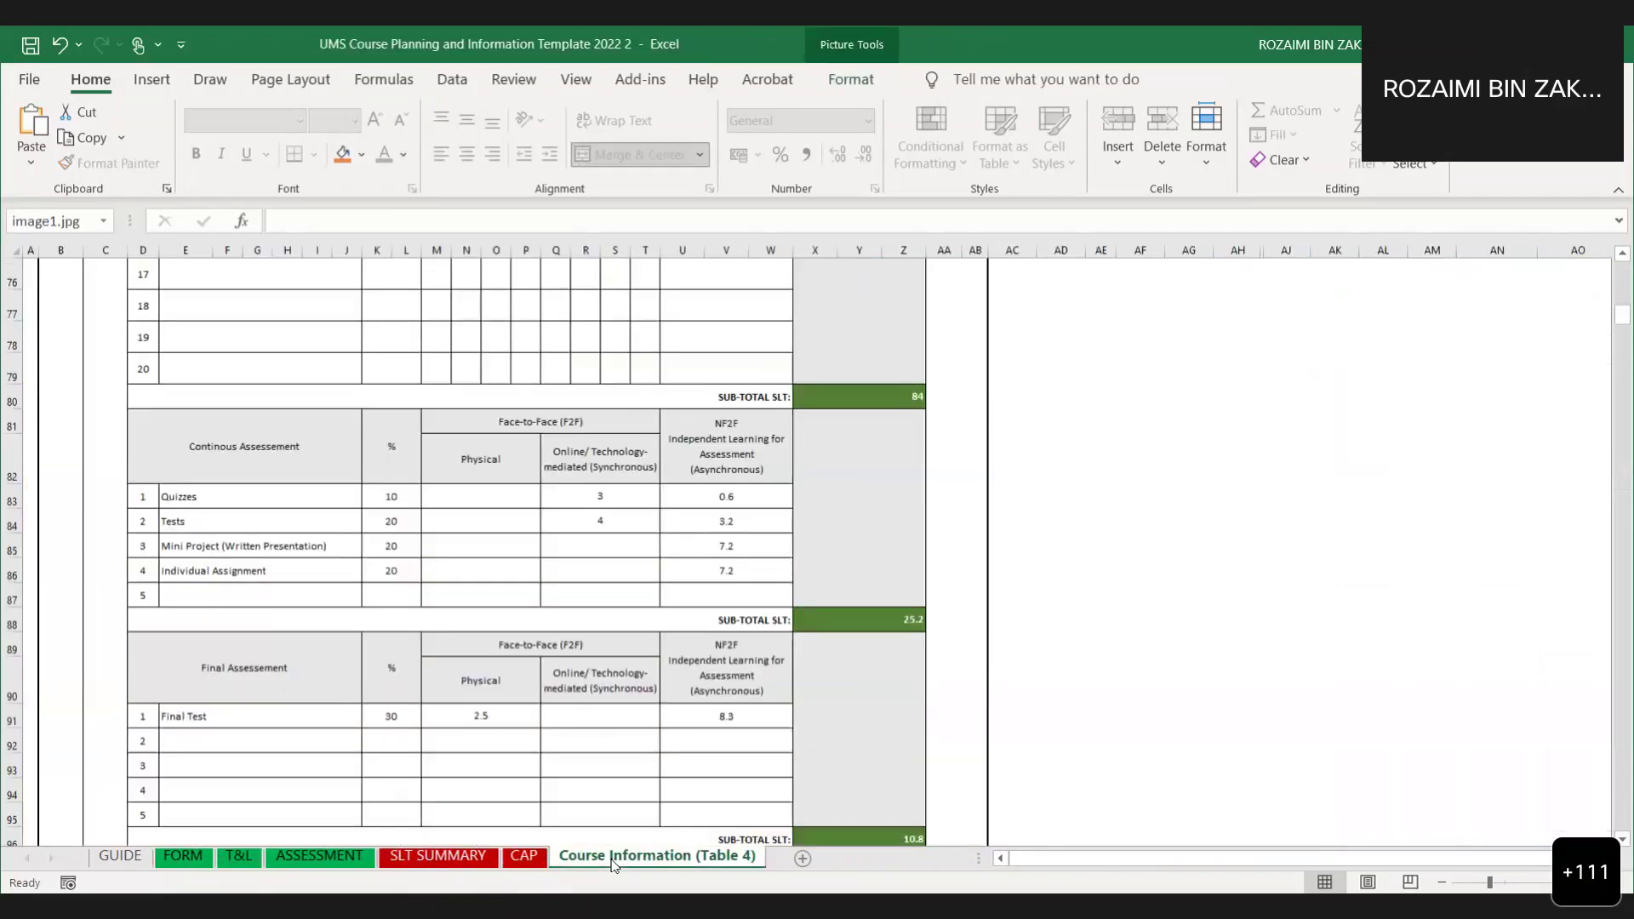
{"action": "scroll", "coordinate": [697, 773], "scroll_direction": "up", "scroll_amount": 12}
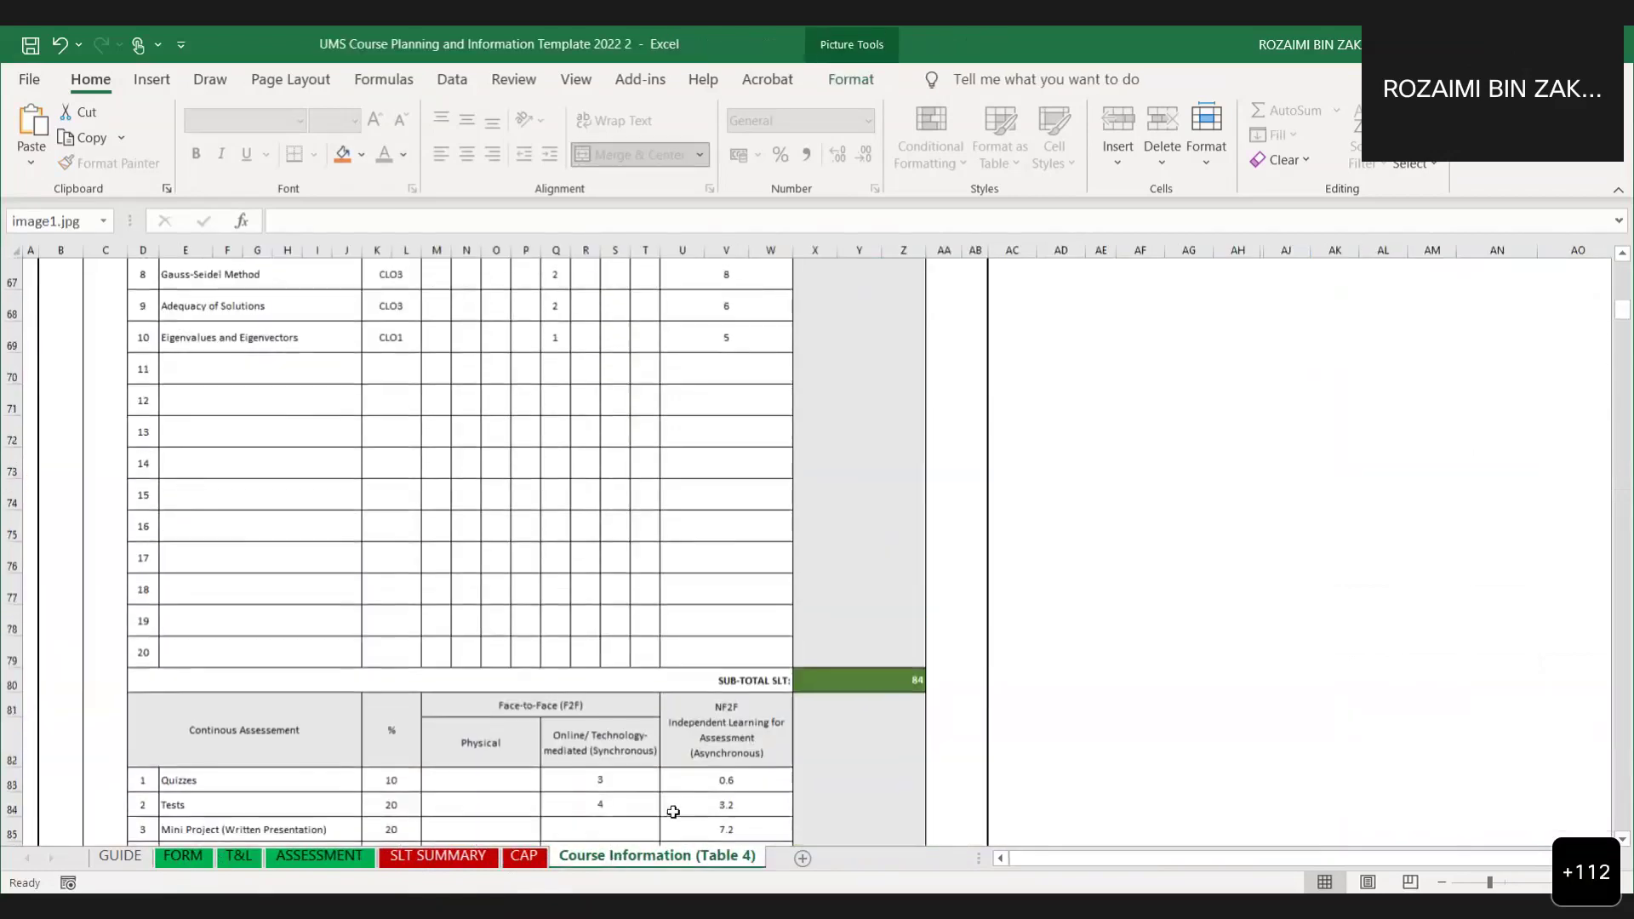
{"action": "scroll", "coordinate": [671, 806], "scroll_direction": "up", "scroll_amount": 13}
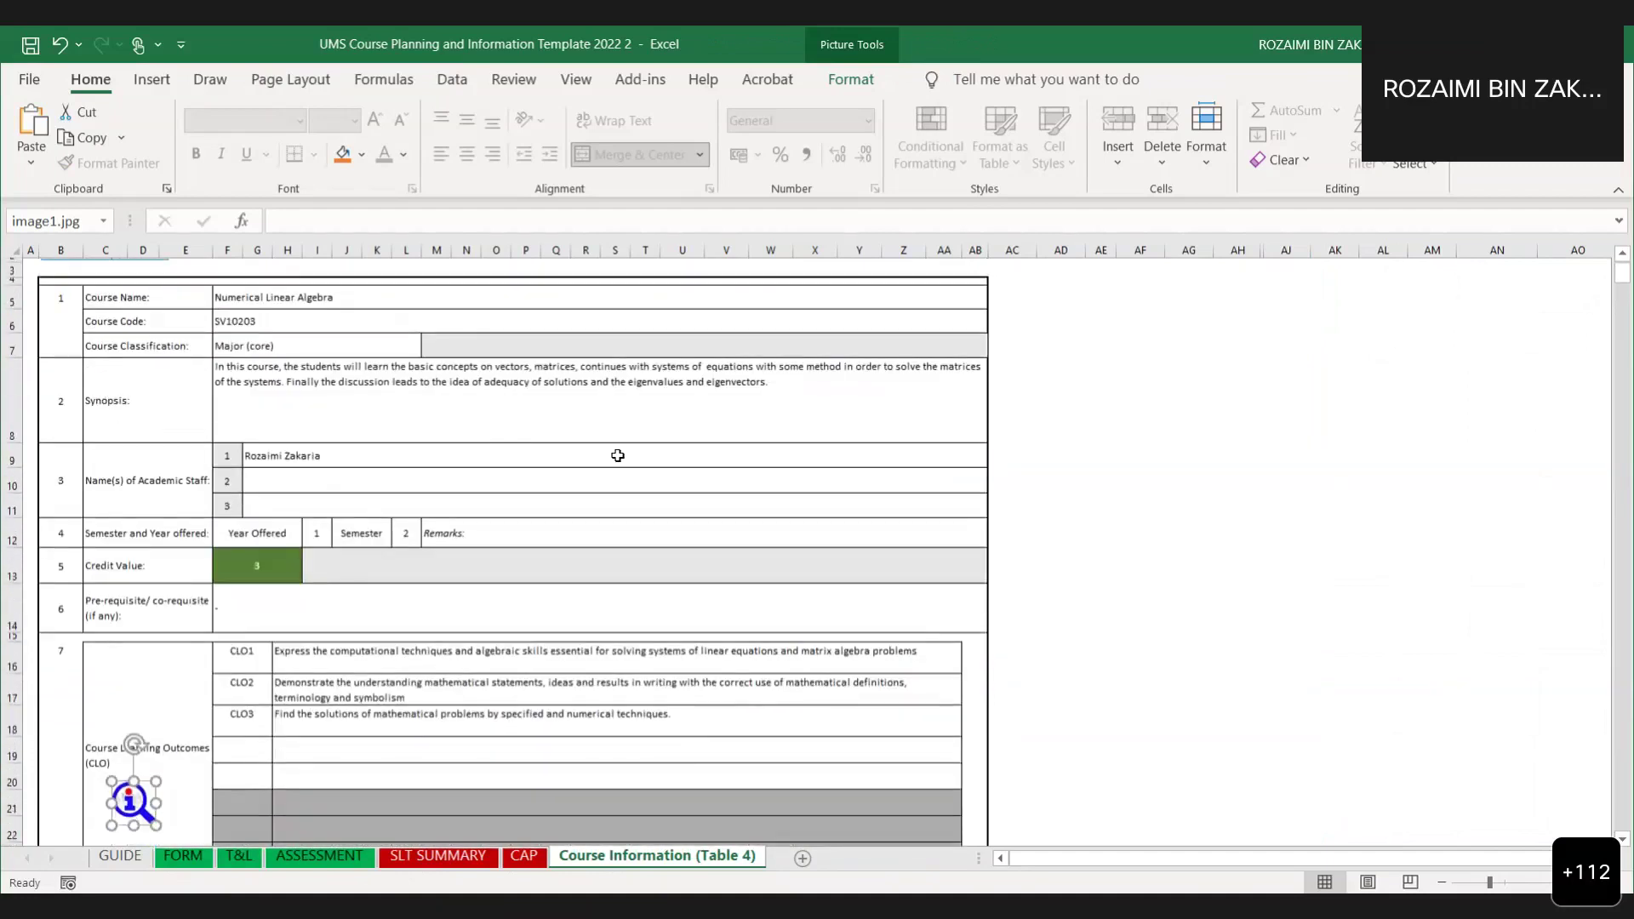
{"action": "scroll", "coordinate": [617, 456], "scroll_direction": "down", "scroll_amount": 7}
{"action": "scroll", "coordinate": [617, 460], "scroll_direction": "down", "scroll_amount": 8}
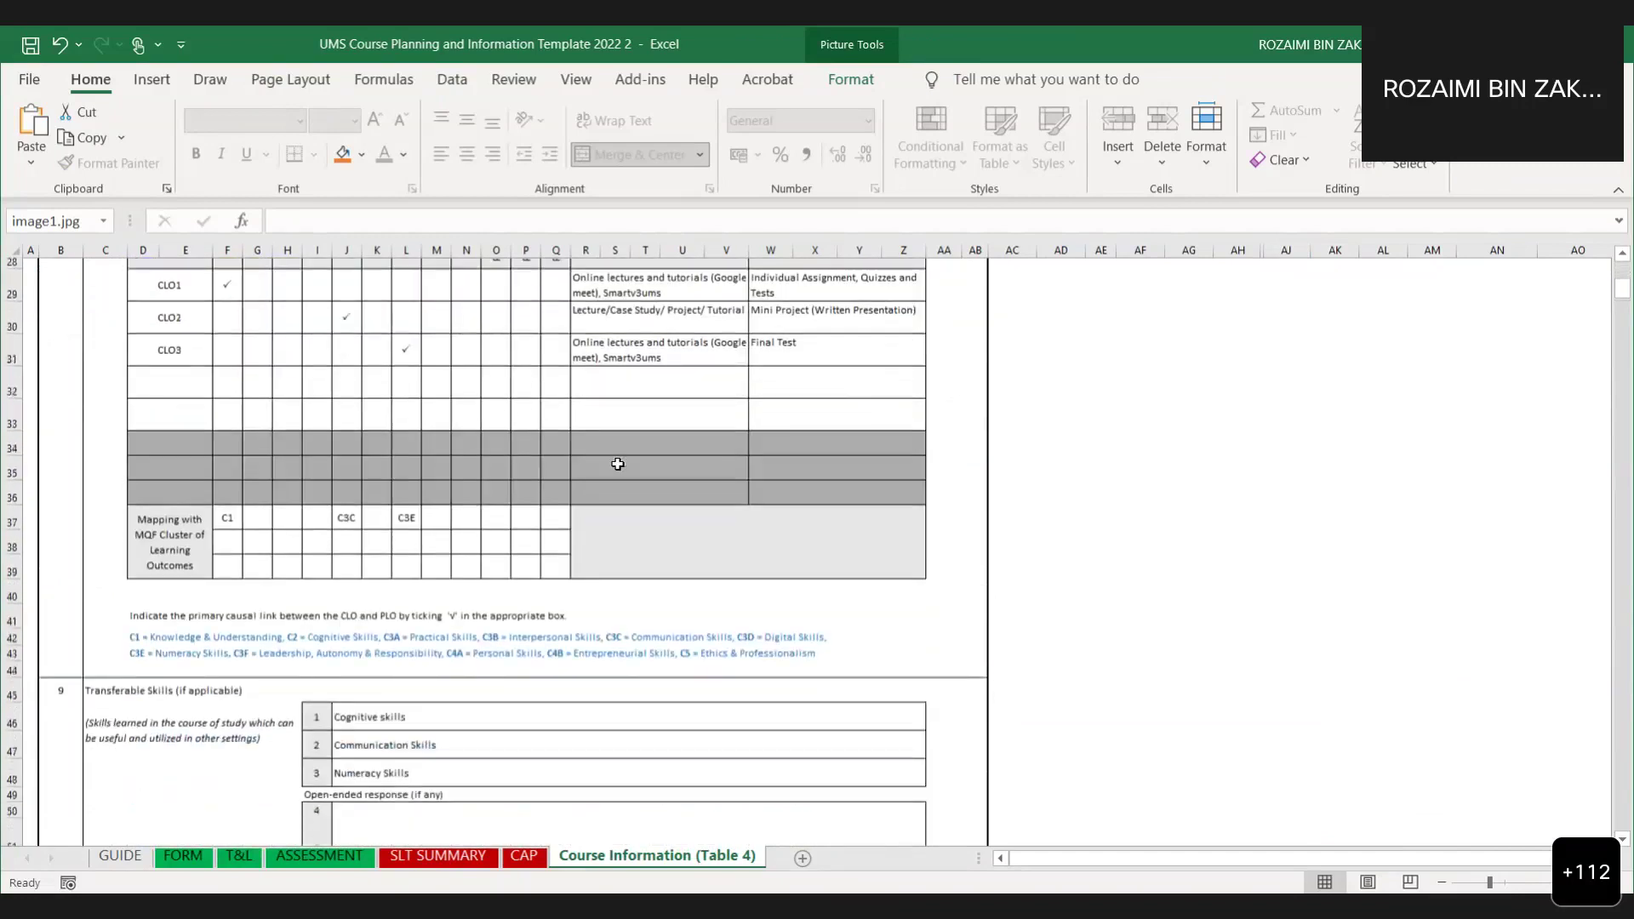
{"action": "scroll", "coordinate": [619, 473], "scroll_direction": "down", "scroll_amount": 13}
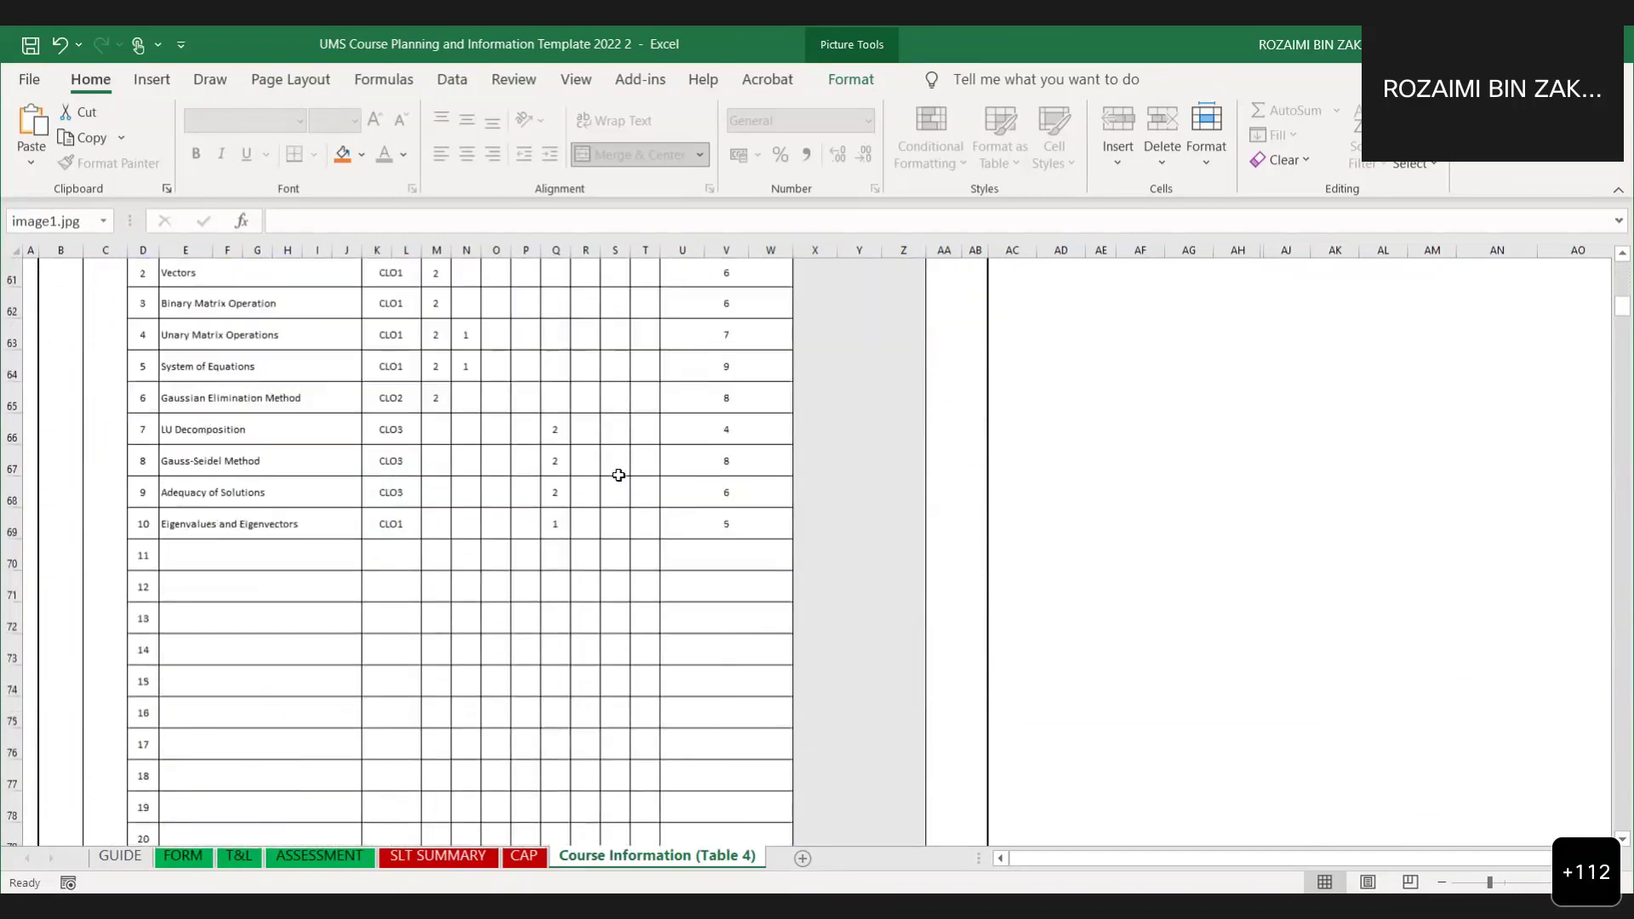
{"action": "scroll", "coordinate": [621, 482], "scroll_direction": "down", "scroll_amount": 1}
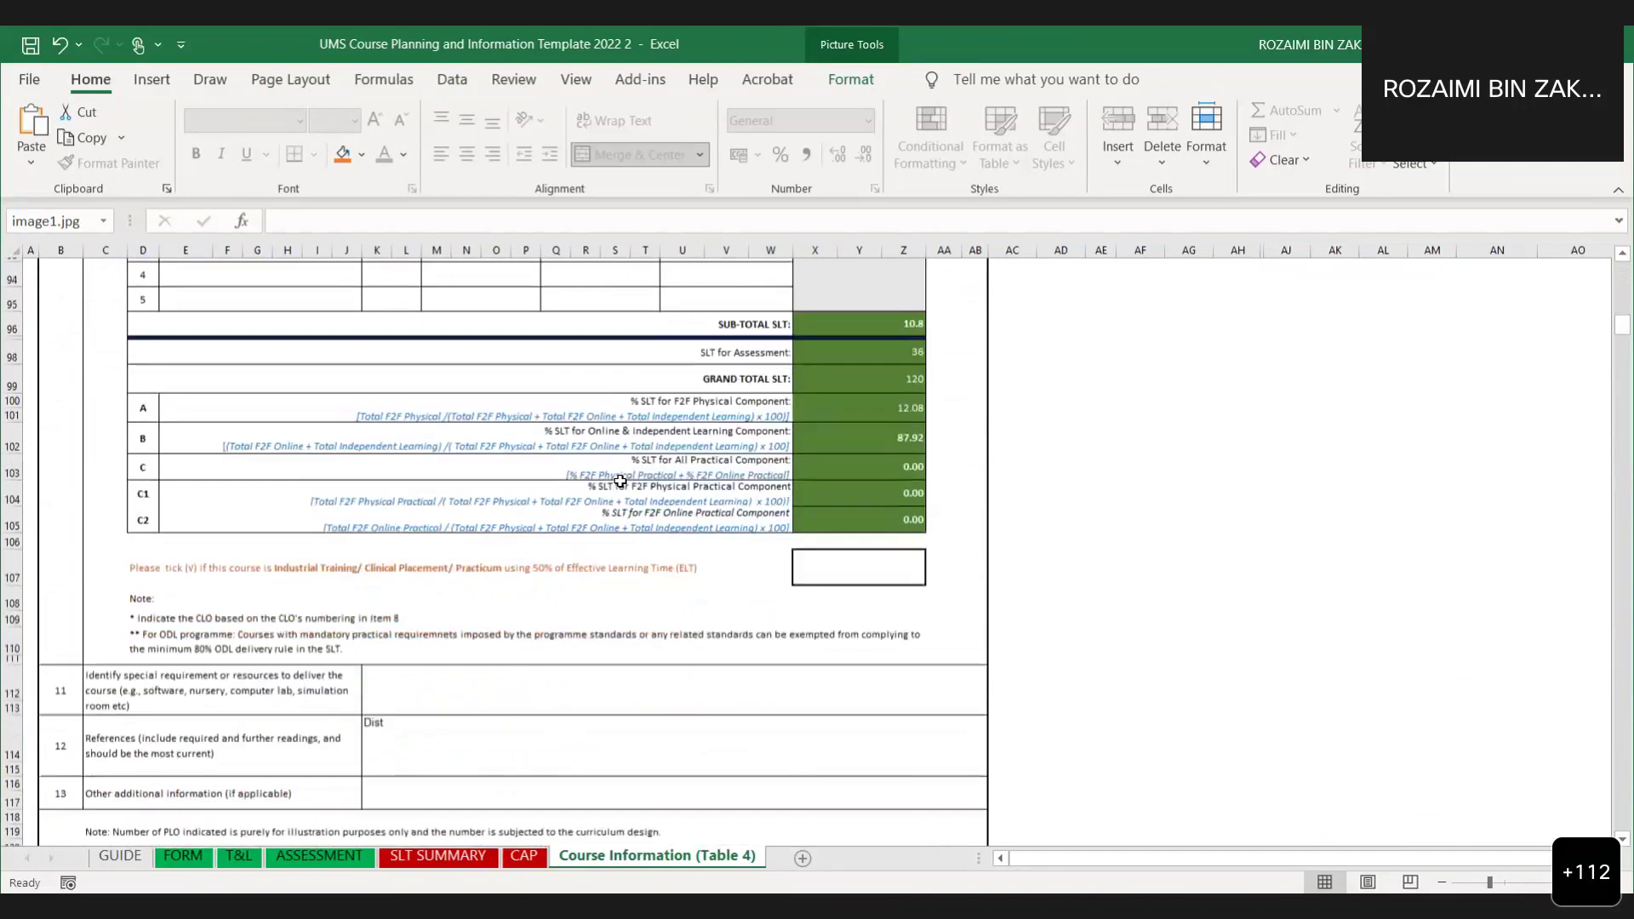
Clear the References entry in item 12, and open the special requirements and other additional information fields for editing.
{"action": "left_click", "coordinate": [402, 690]}
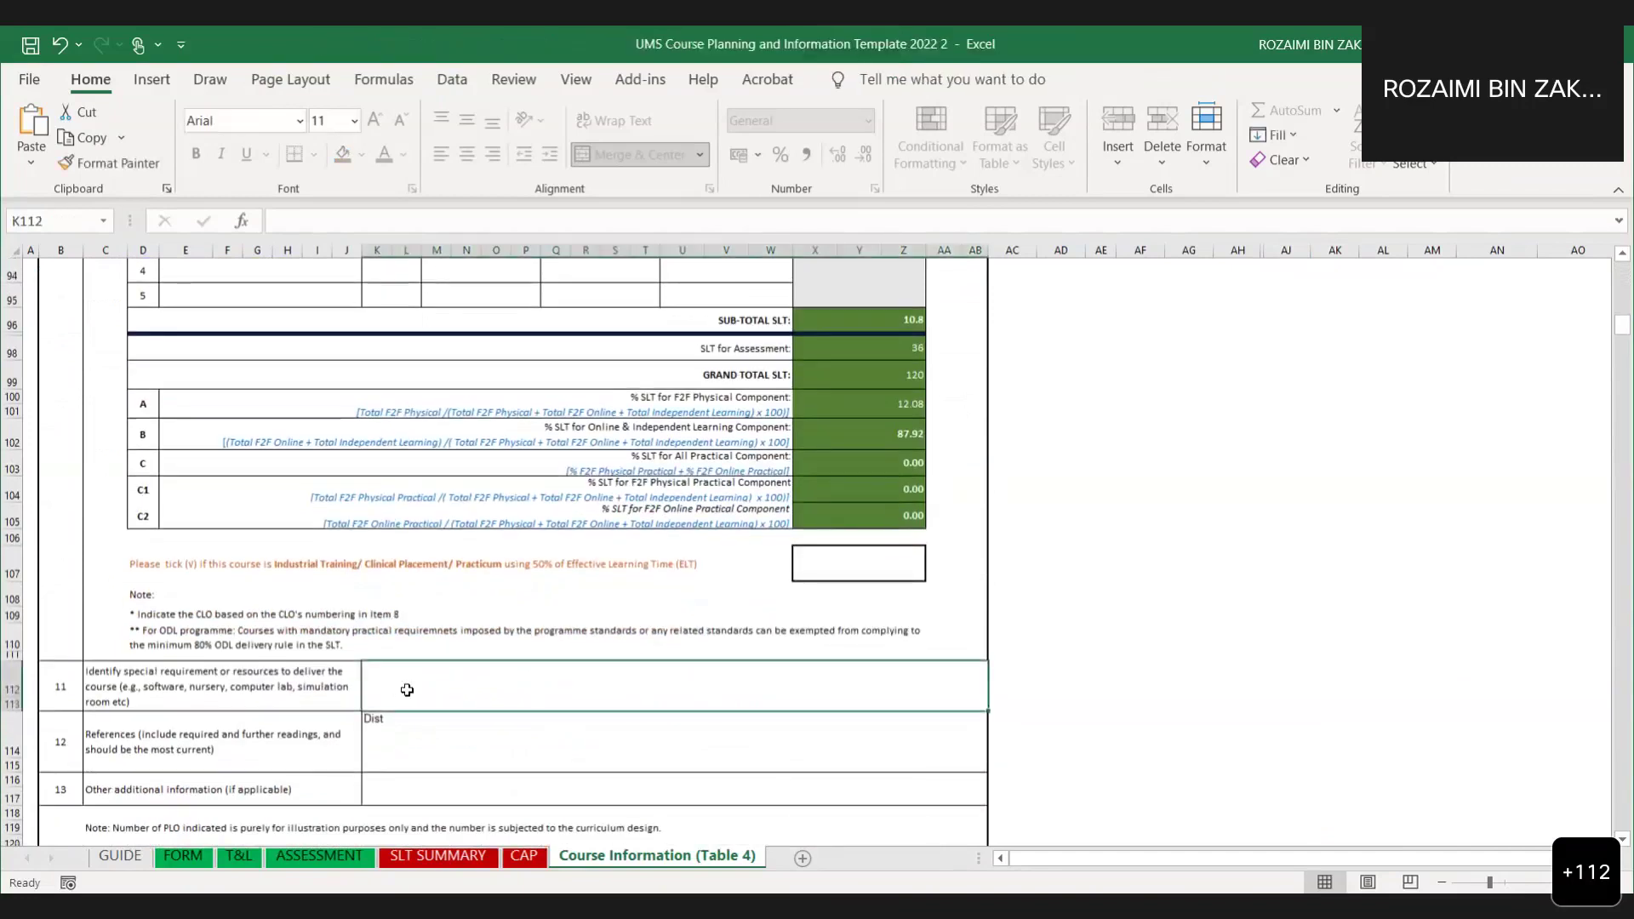
{"action": "double_click", "coordinate": [408, 691]}
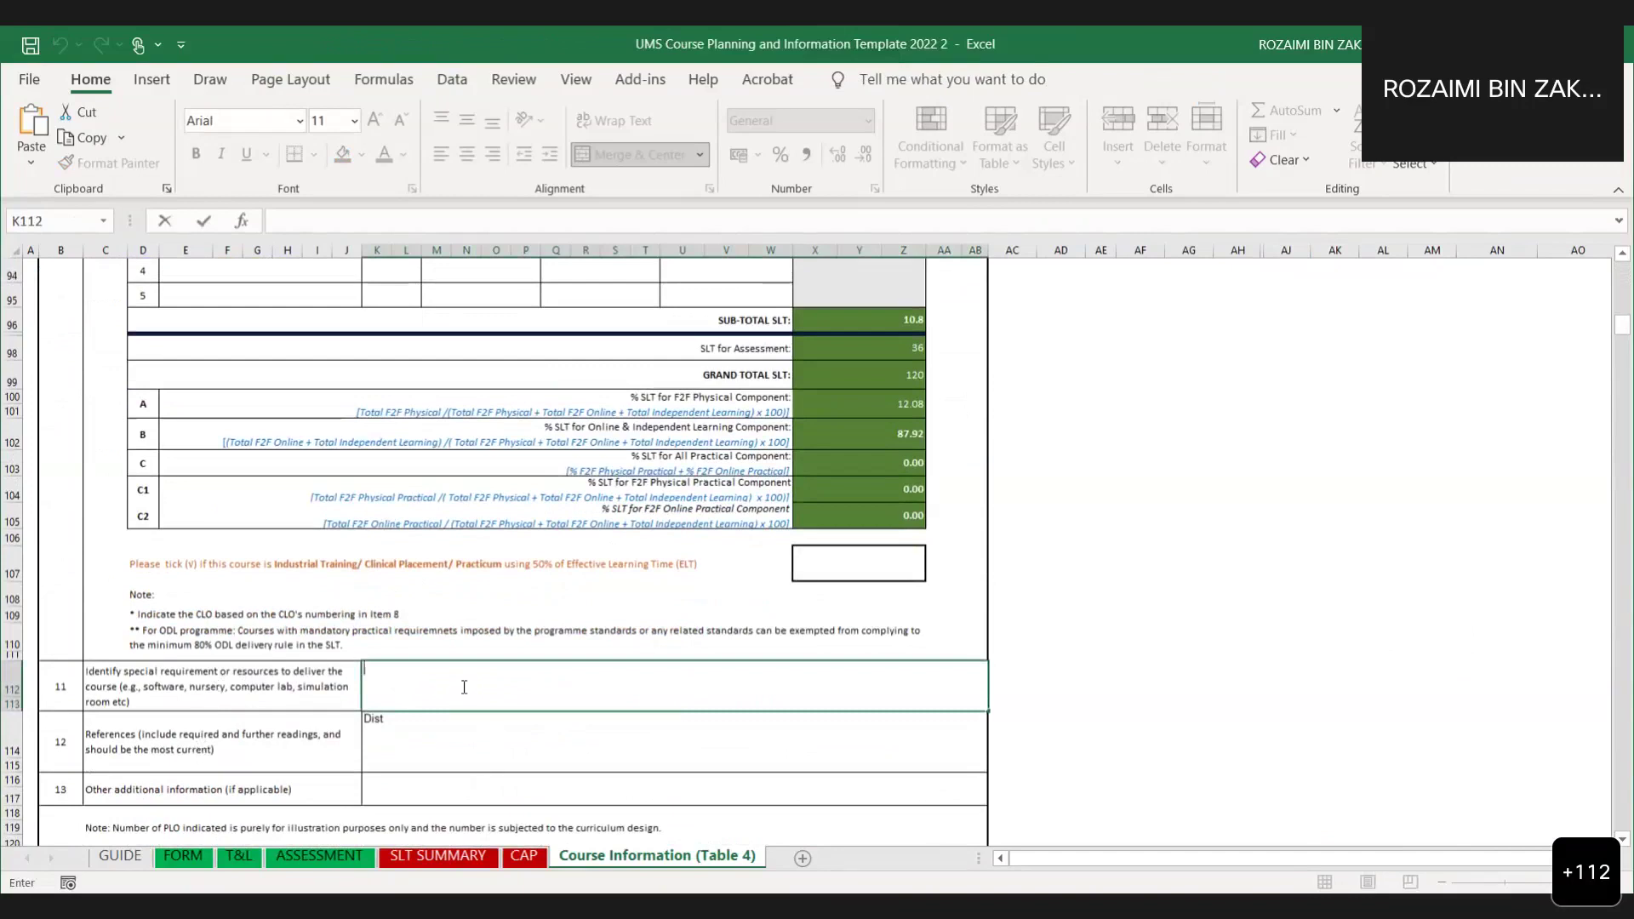
{"action": "double_click", "coordinate": [433, 762]}
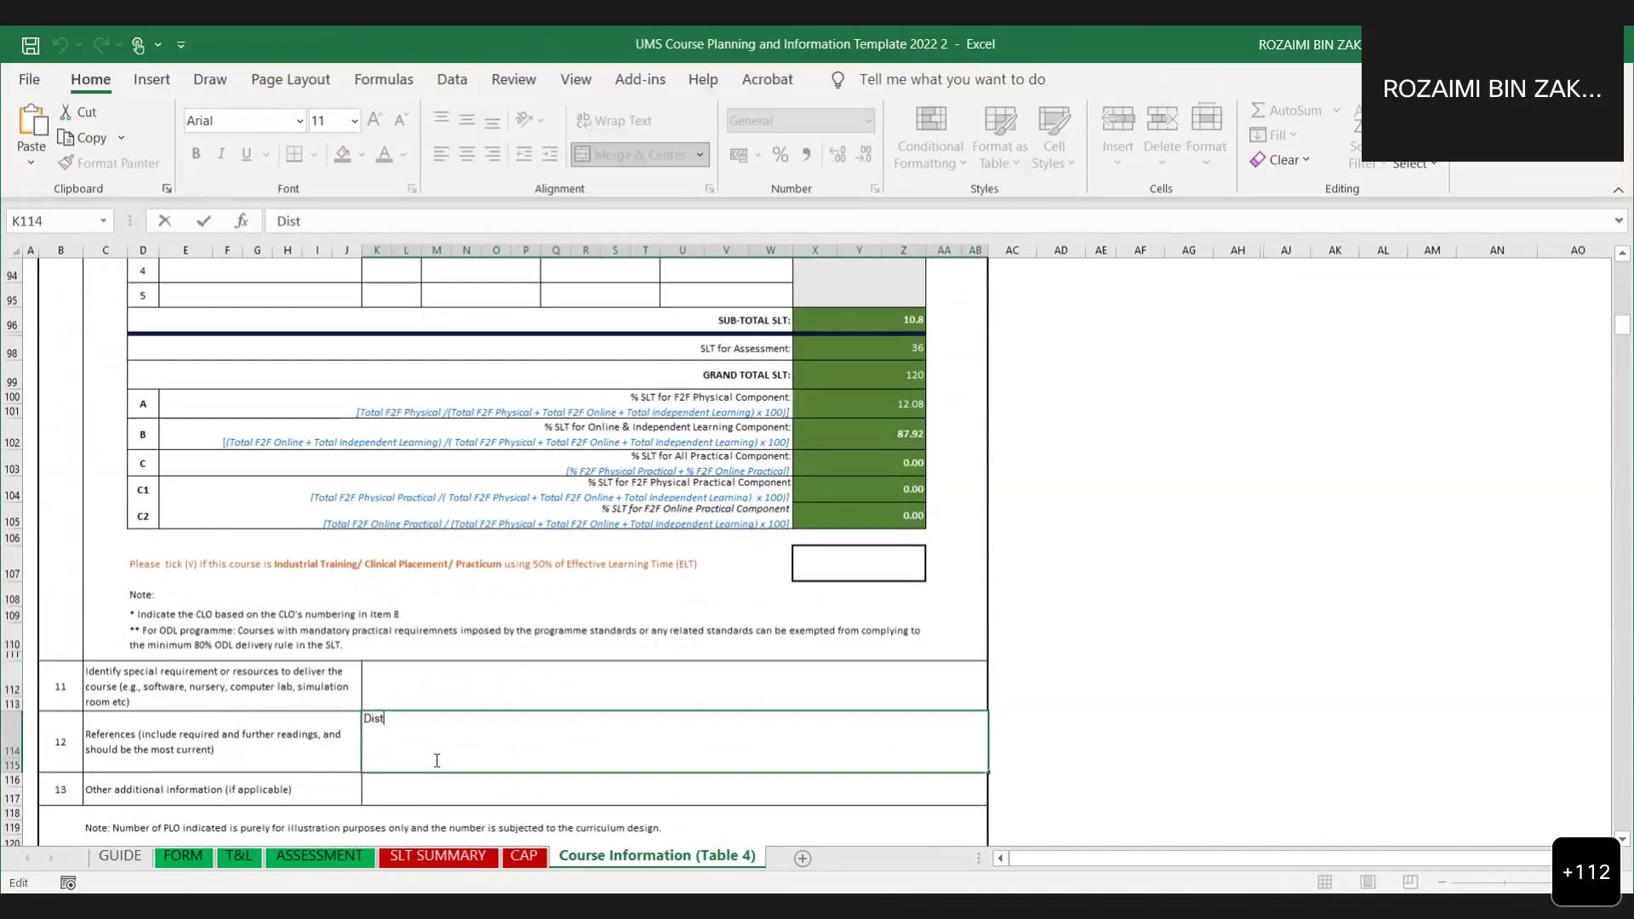
{"action": "key", "text": "BackSpace"}
{"action": "key", "text": "BackSpace"}
{"action": "key", "text": "BackSpace"}
{"action": "key", "text": "BackSpace"}
{"action": "scroll", "coordinate": [398, 739], "scroll_direction": "down", "scroll_amount": 1}
{"action": "left_click", "coordinate": [401, 717]}
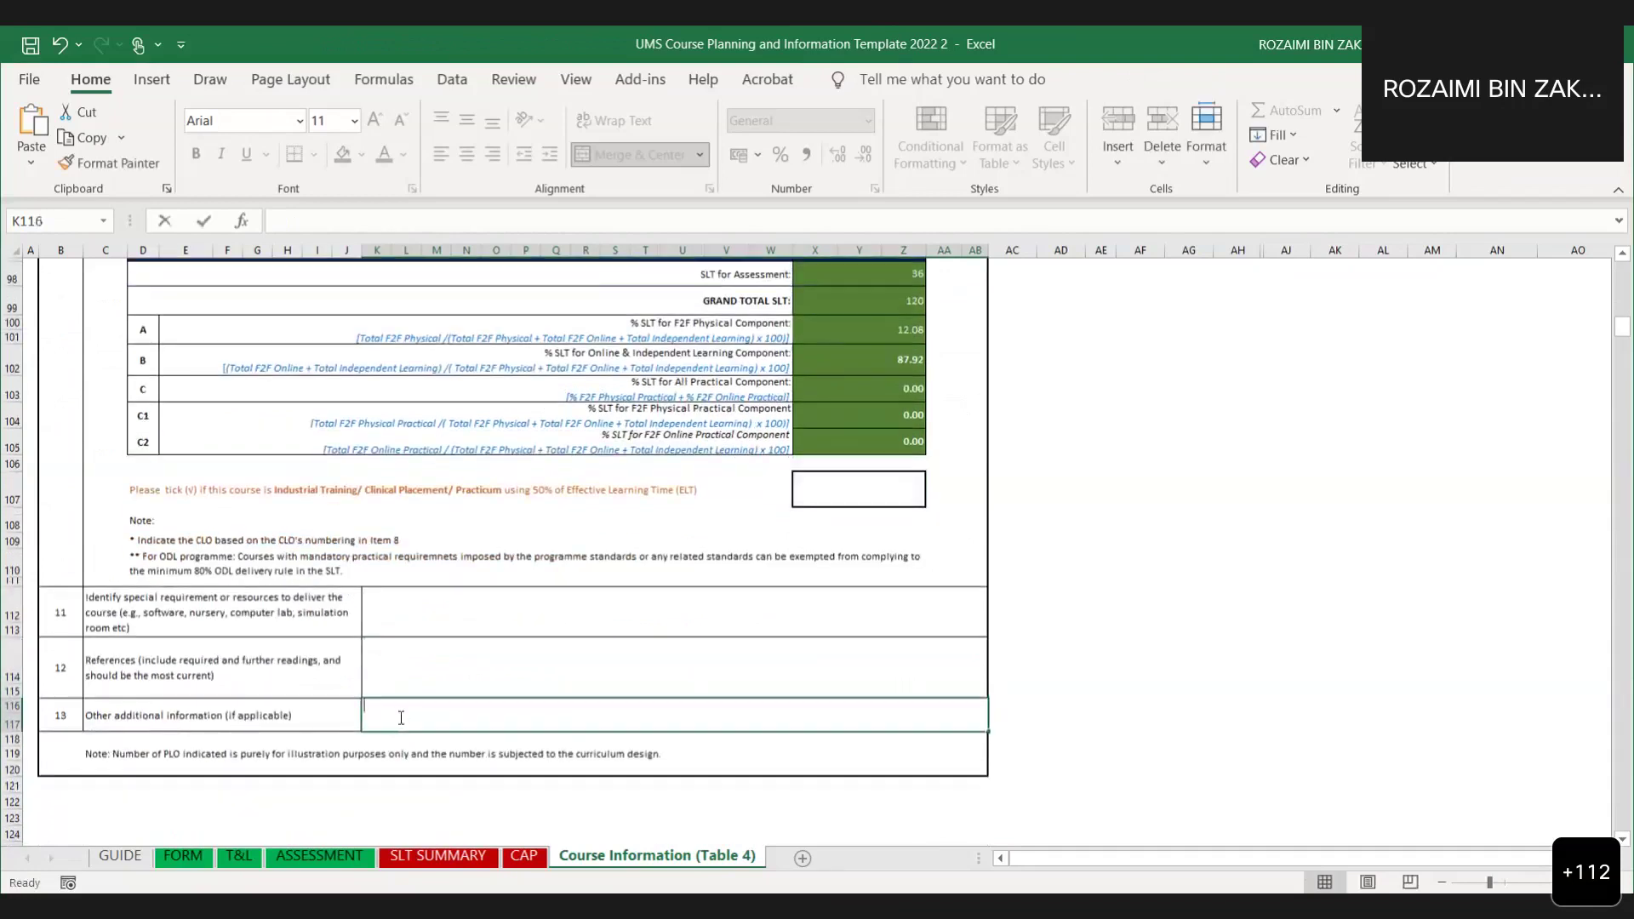
Review Course Information (Table 4) from the other additional information field up to the course details, and back down to the content outline.
{"action": "double_click", "coordinate": [401, 718]}
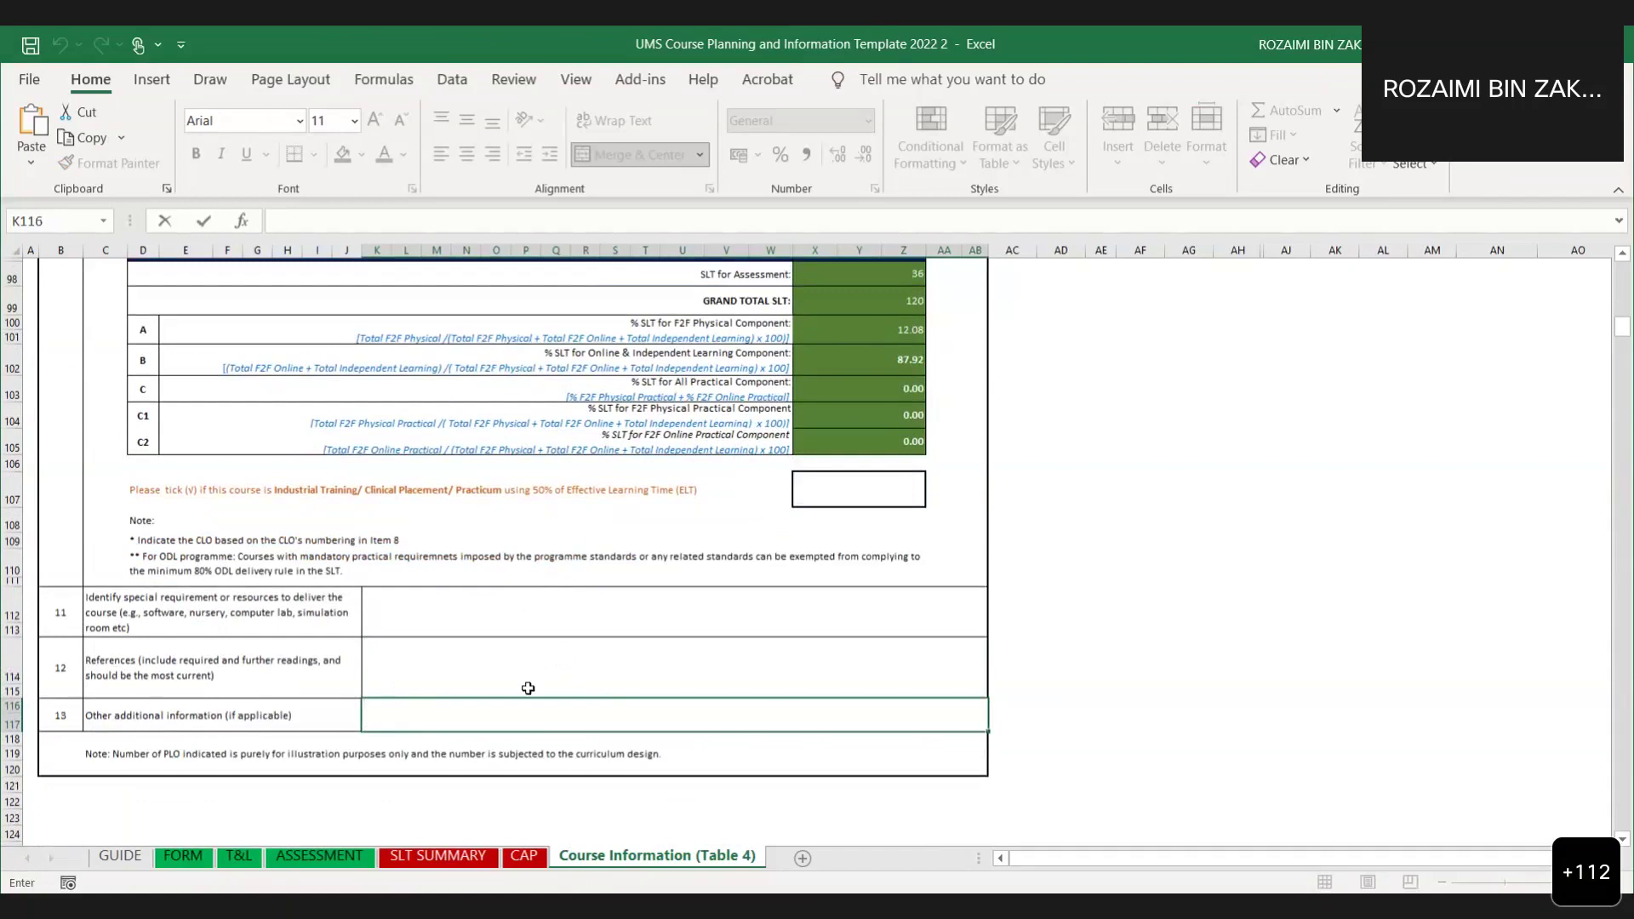
{"action": "scroll", "coordinate": [545, 681], "scroll_direction": "up", "scroll_amount": 2}
{"action": "scroll", "coordinate": [551, 686], "scroll_direction": "up", "scroll_amount": 5}
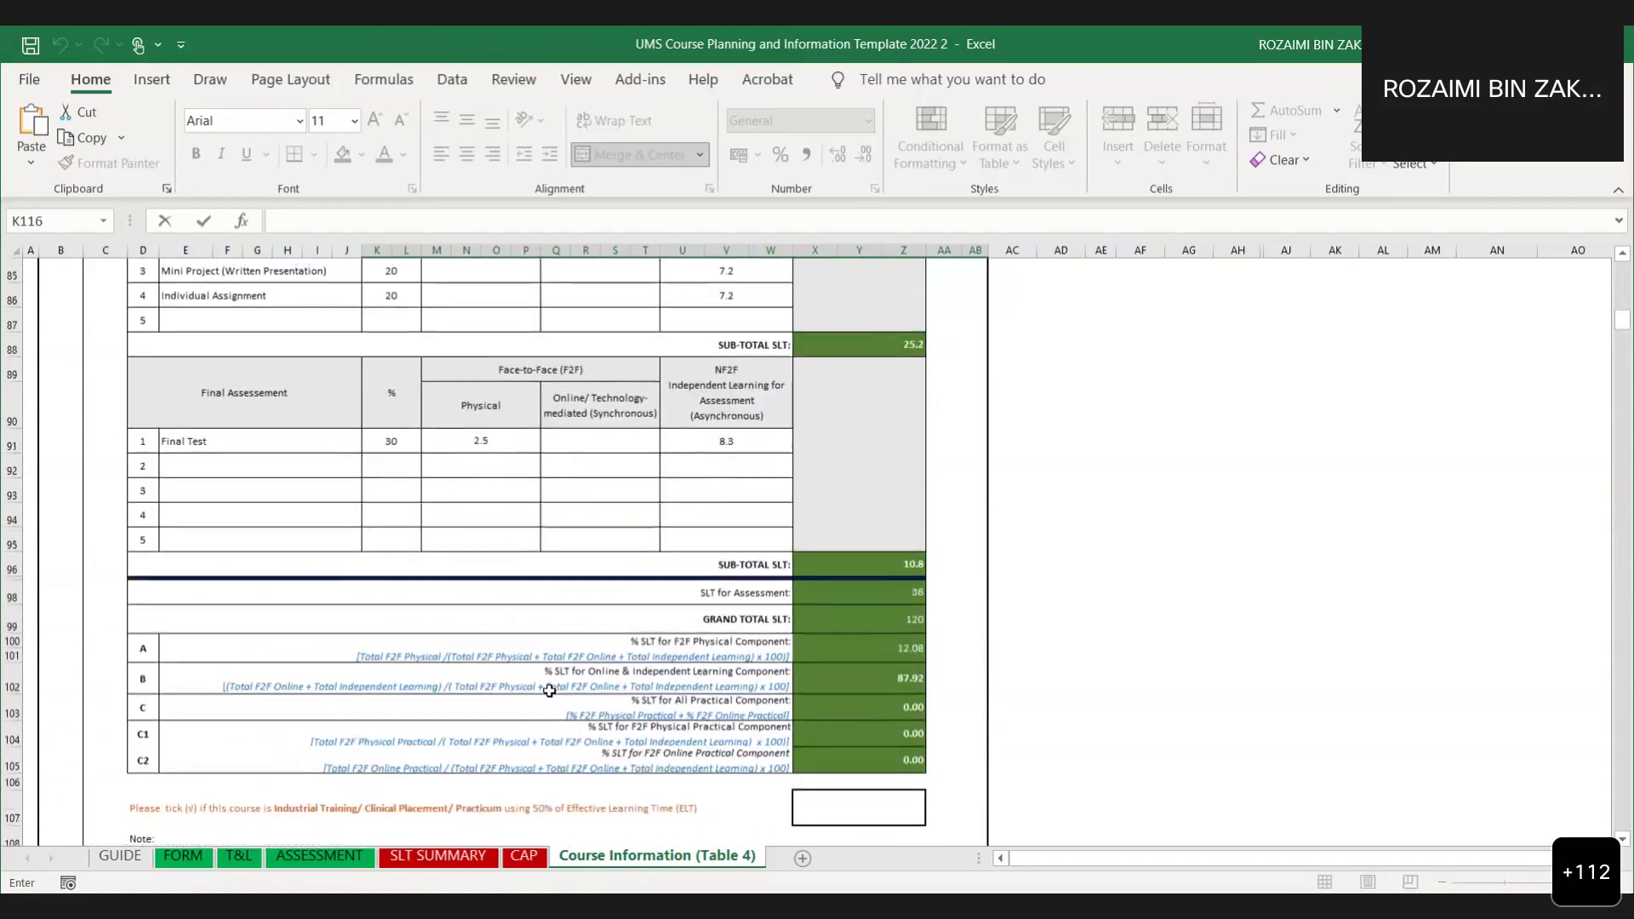
{"action": "scroll", "coordinate": [549, 691], "scroll_direction": "up", "scroll_amount": 1}
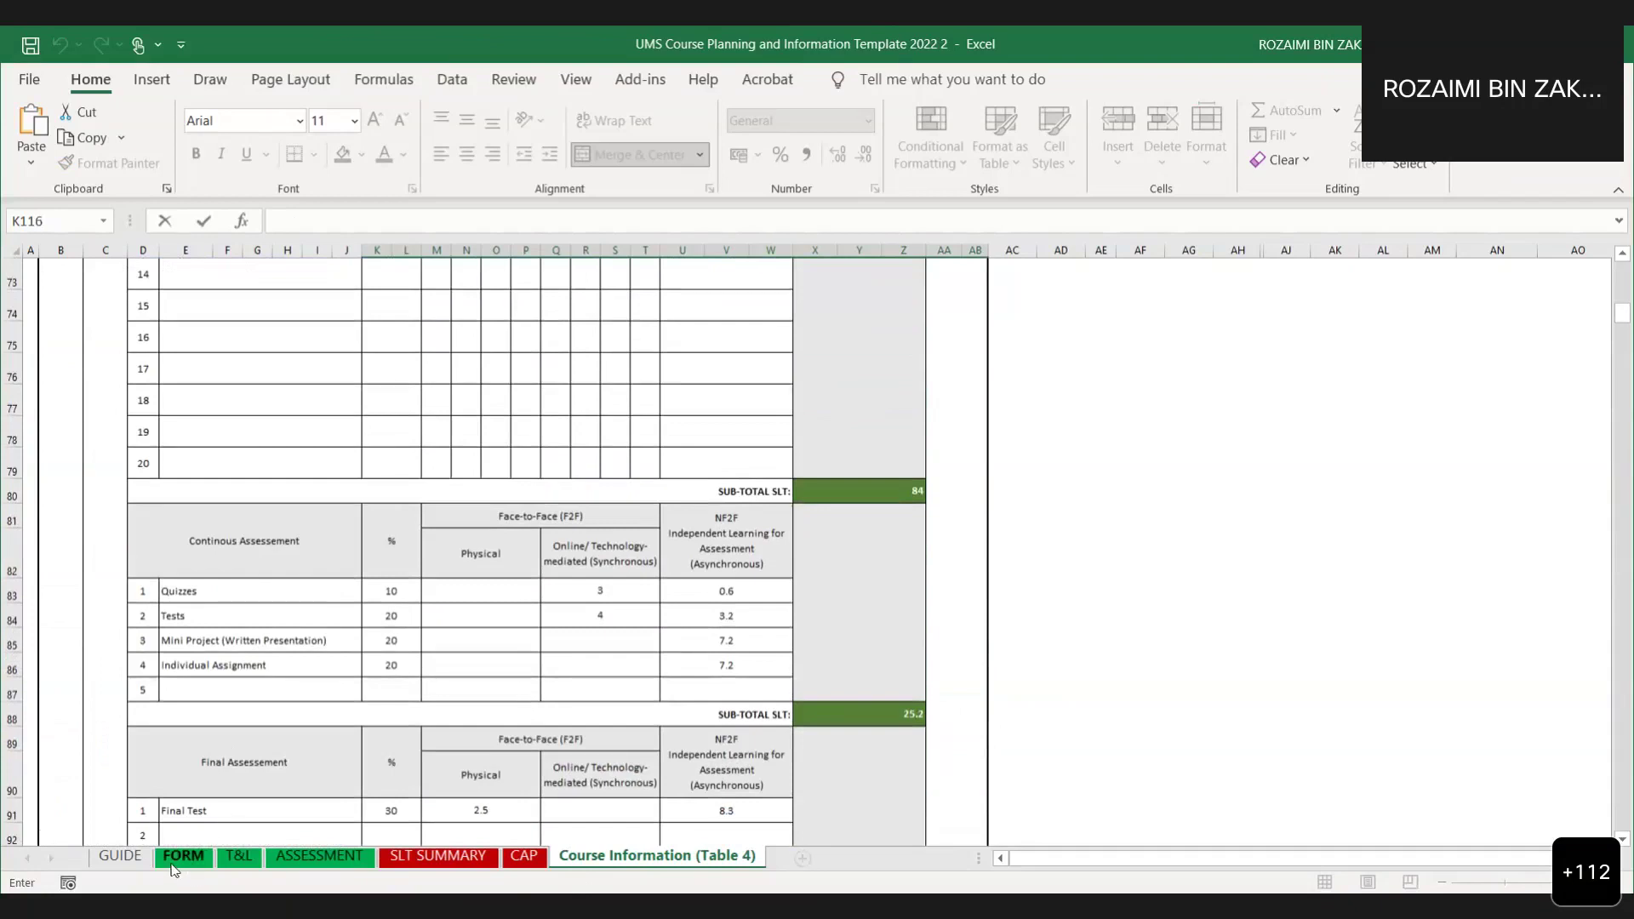
{"action": "scroll", "coordinate": [596, 649], "scroll_direction": "up", "scroll_amount": 11}
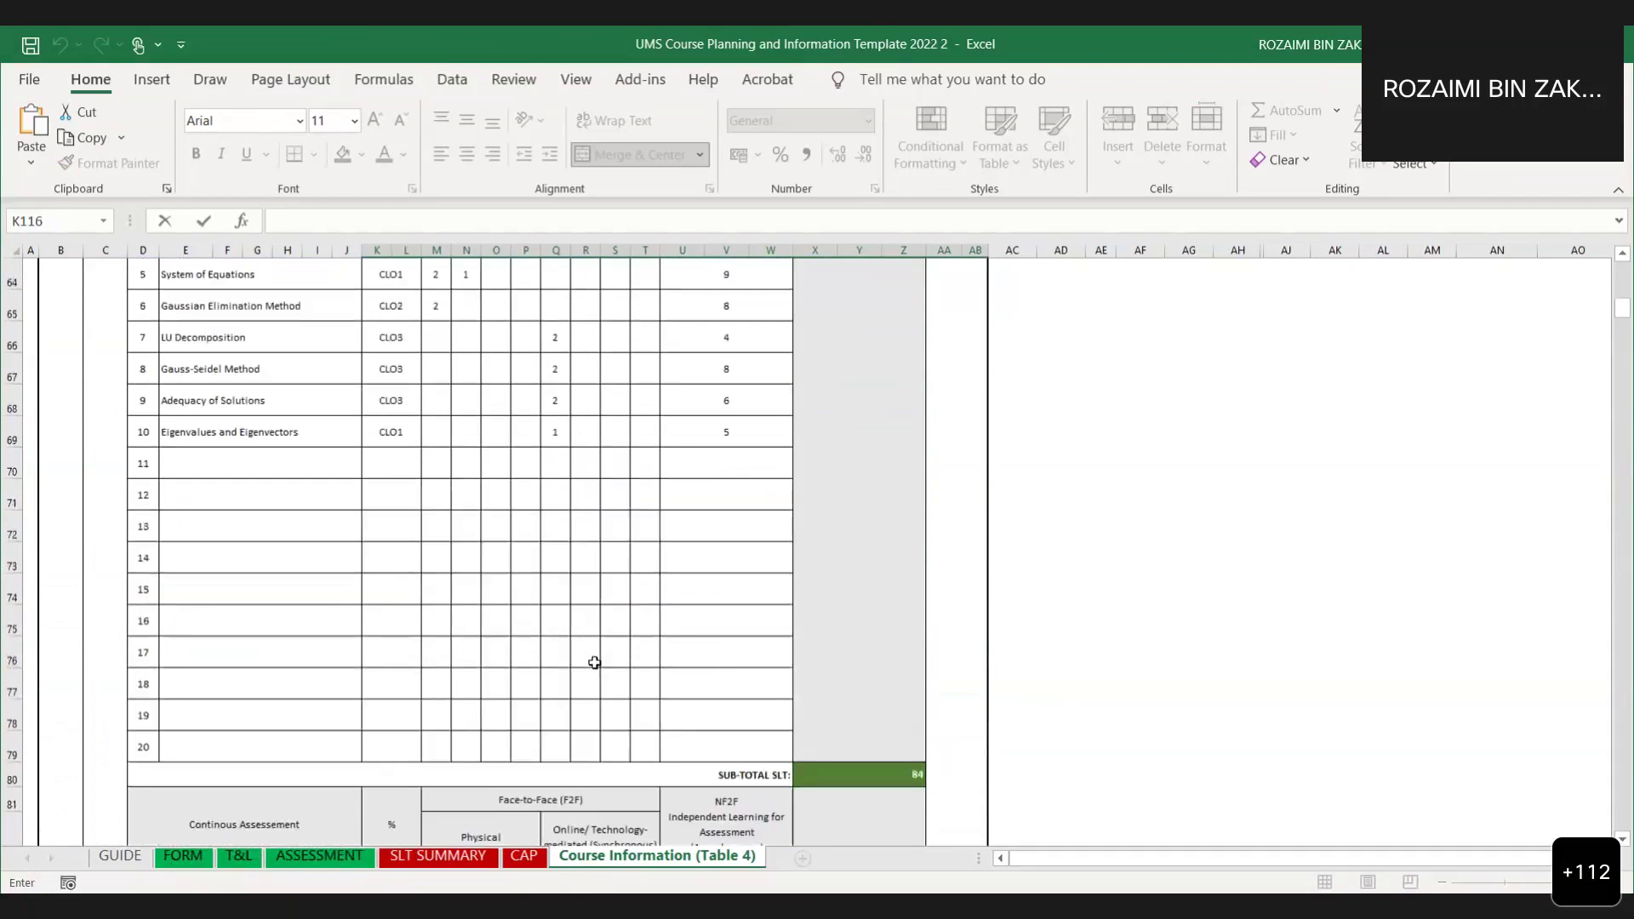
{"action": "scroll", "coordinate": [593, 663], "scroll_direction": "up", "scroll_amount": 7}
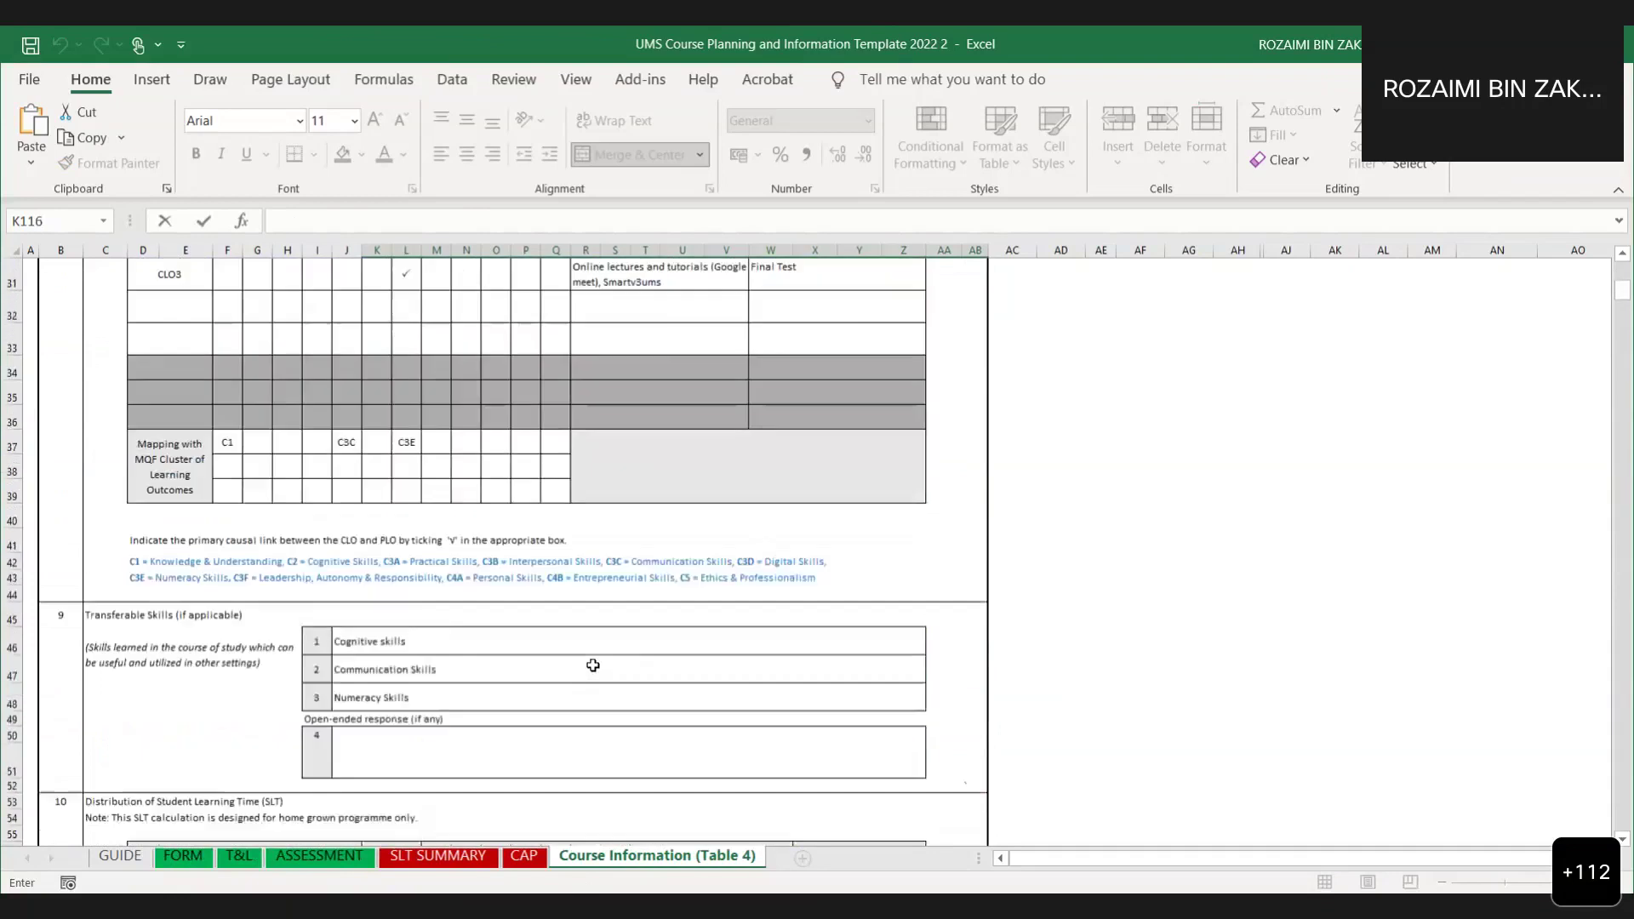
{"action": "scroll", "coordinate": [593, 674], "scroll_direction": "up", "scroll_amount": 6}
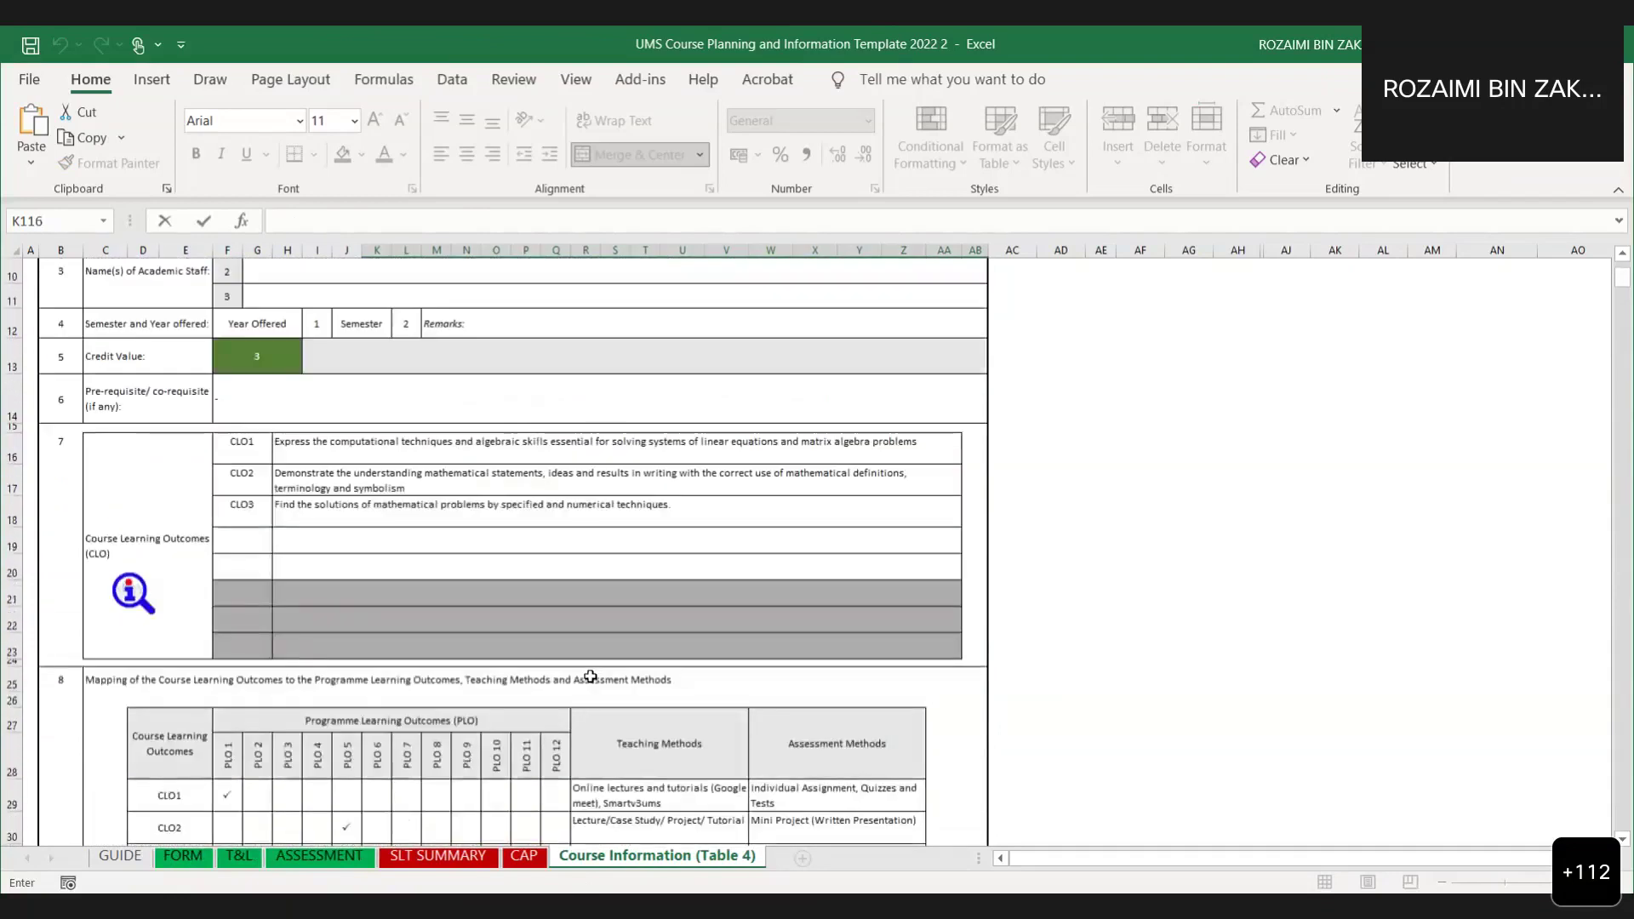
{"action": "scroll", "coordinate": [590, 683], "scroll_direction": "down", "scroll_amount": 10}
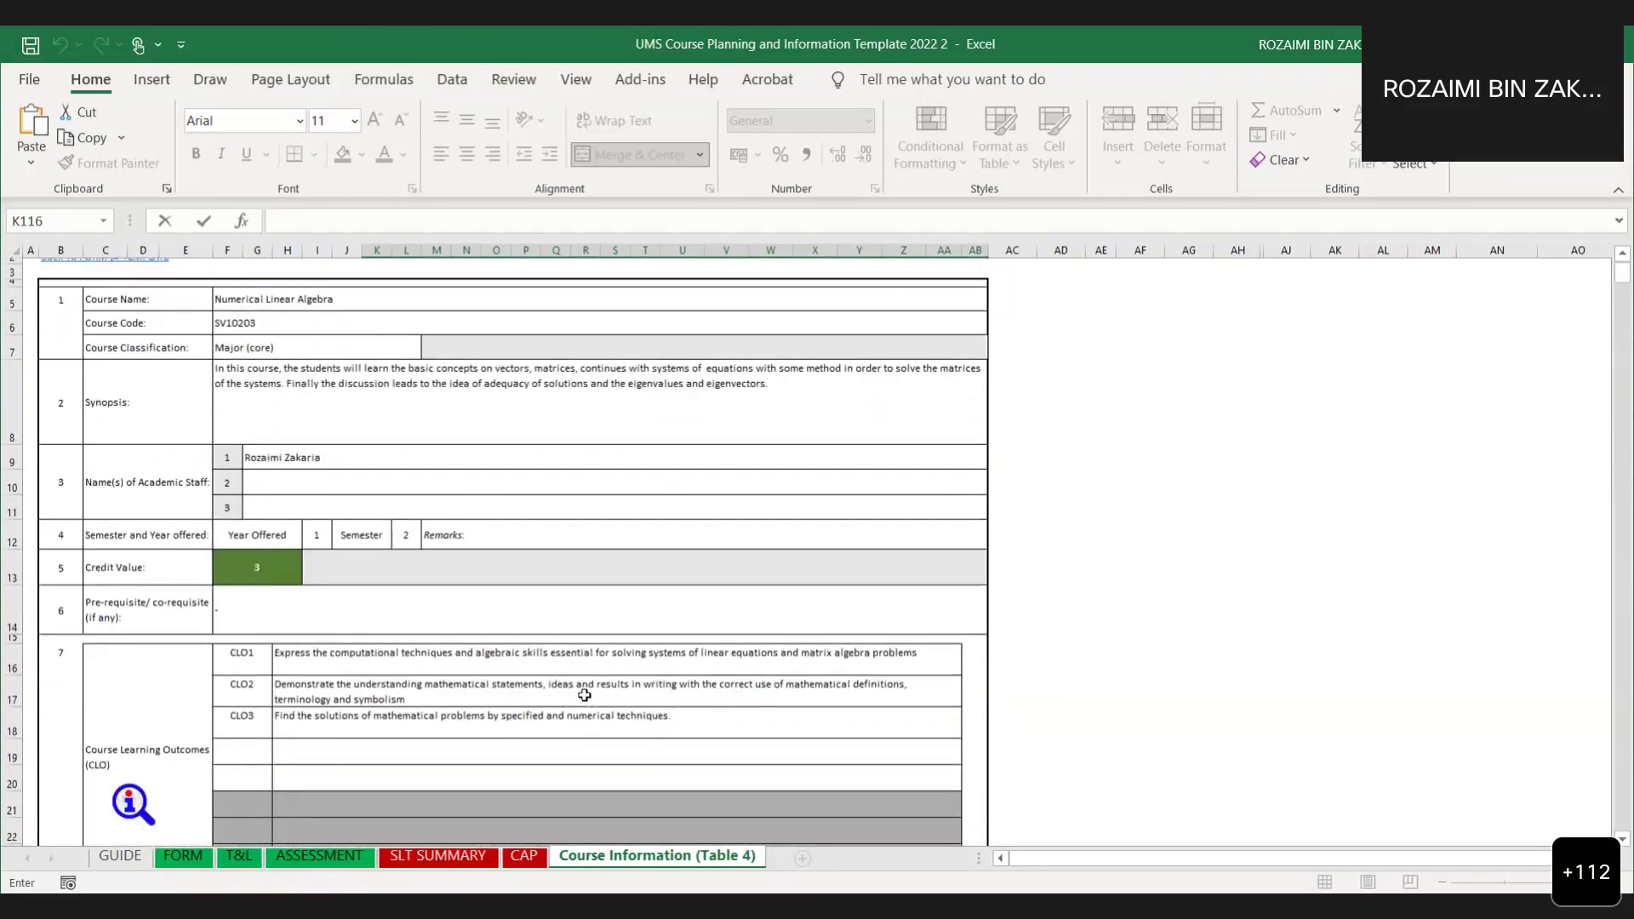
{"action": "scroll", "coordinate": [582, 699], "scroll_direction": "down", "scroll_amount": 9}
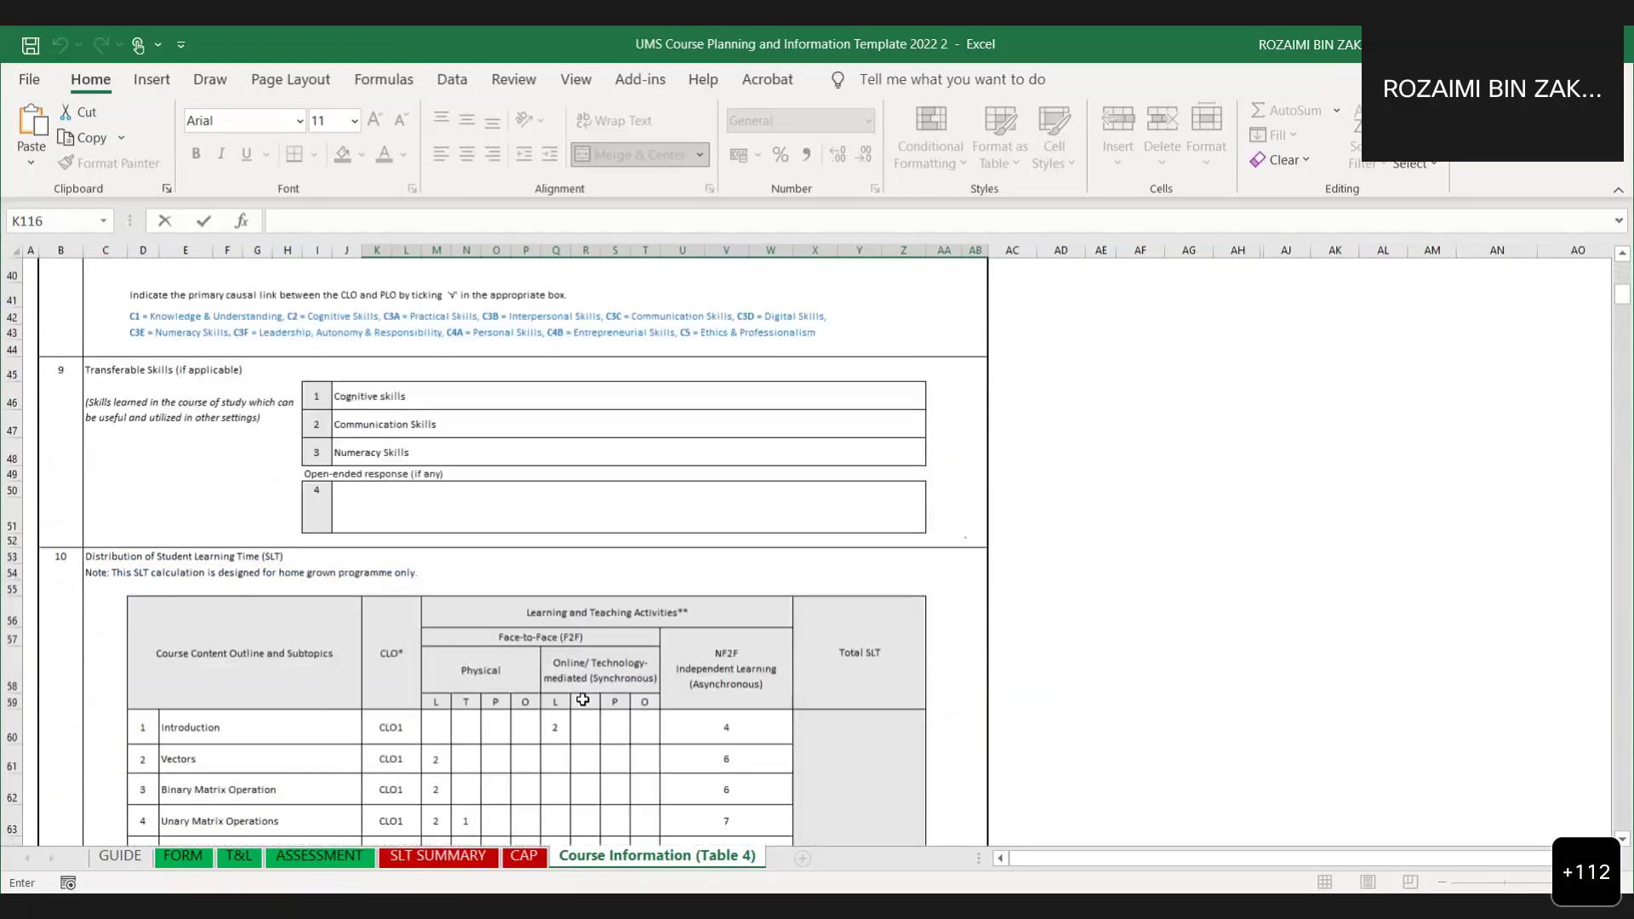
{"action": "scroll", "coordinate": [581, 696], "scroll_direction": "down", "scroll_amount": 2}
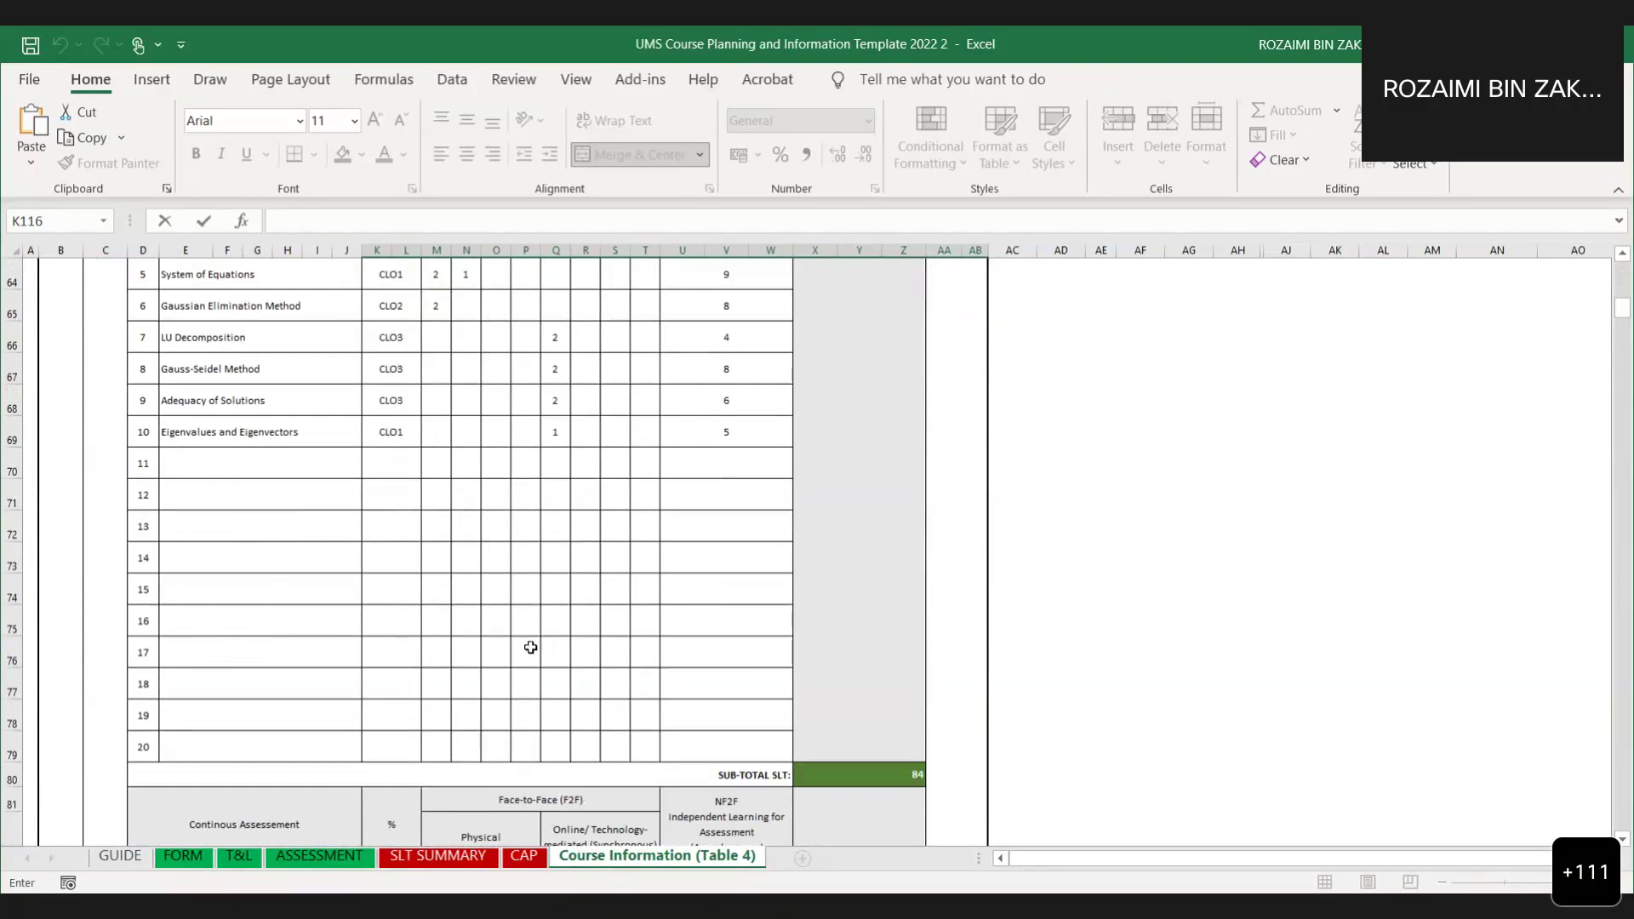
Look over the FORM, T&L, ASSESSMENT and CAP sheets, and return to Course Information (Table 4).
{"action": "left_click", "coordinate": [186, 856]}
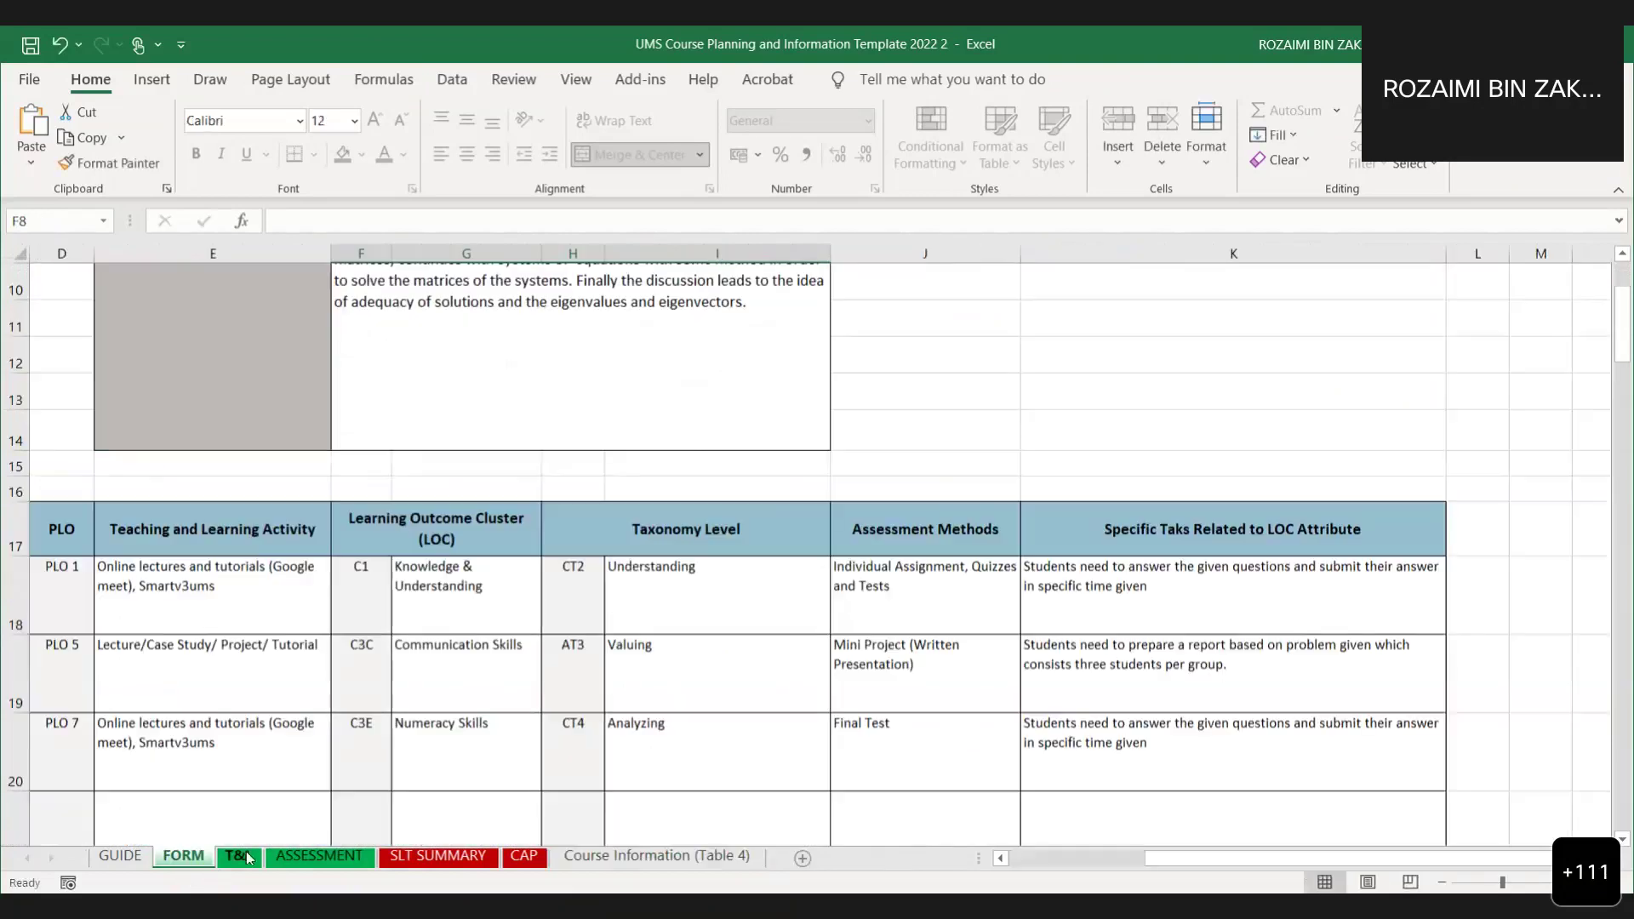
{"action": "left_click", "coordinate": [245, 856]}
{"action": "left_click", "coordinate": [356, 858]}
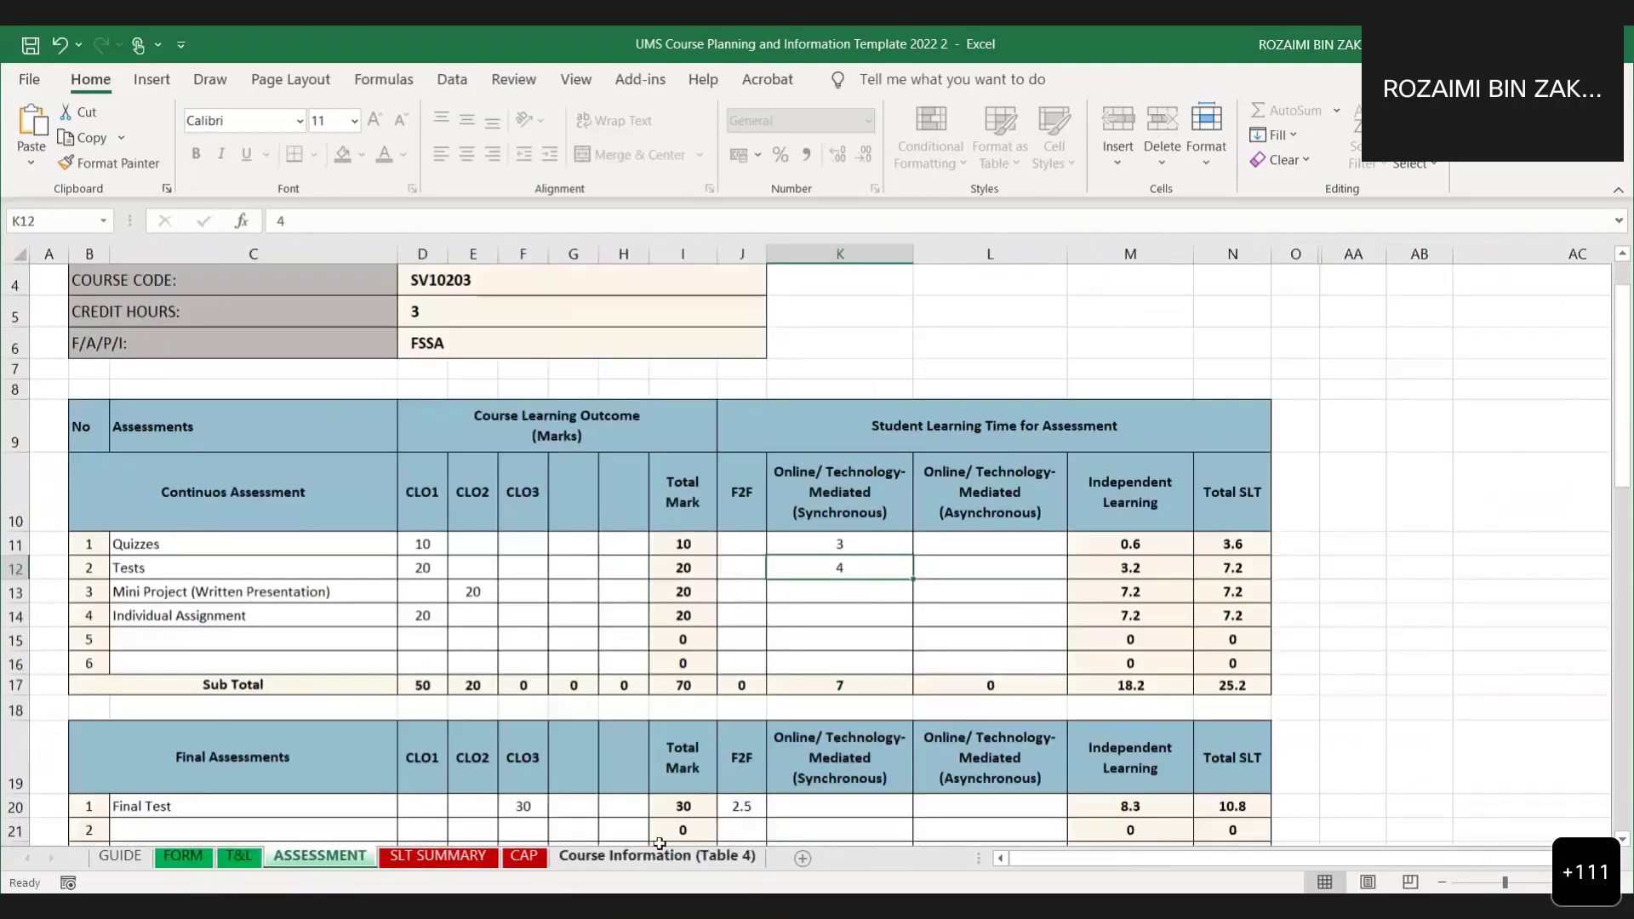
{"action": "left_click", "coordinate": [646, 858]}
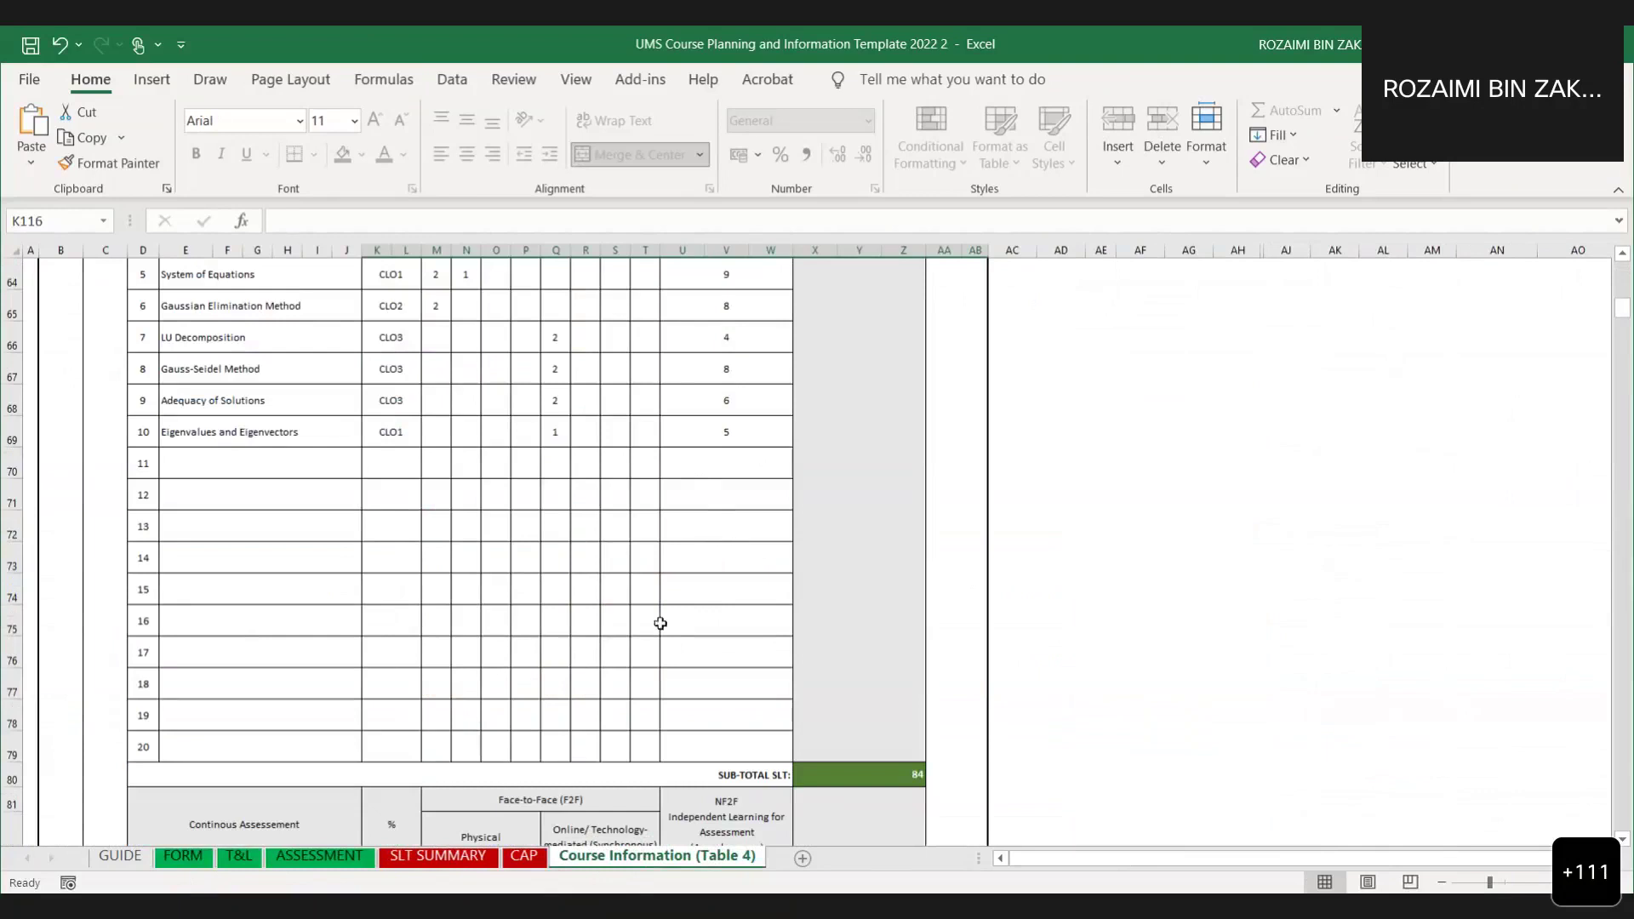
{"action": "left_click", "coordinate": [524, 857]}
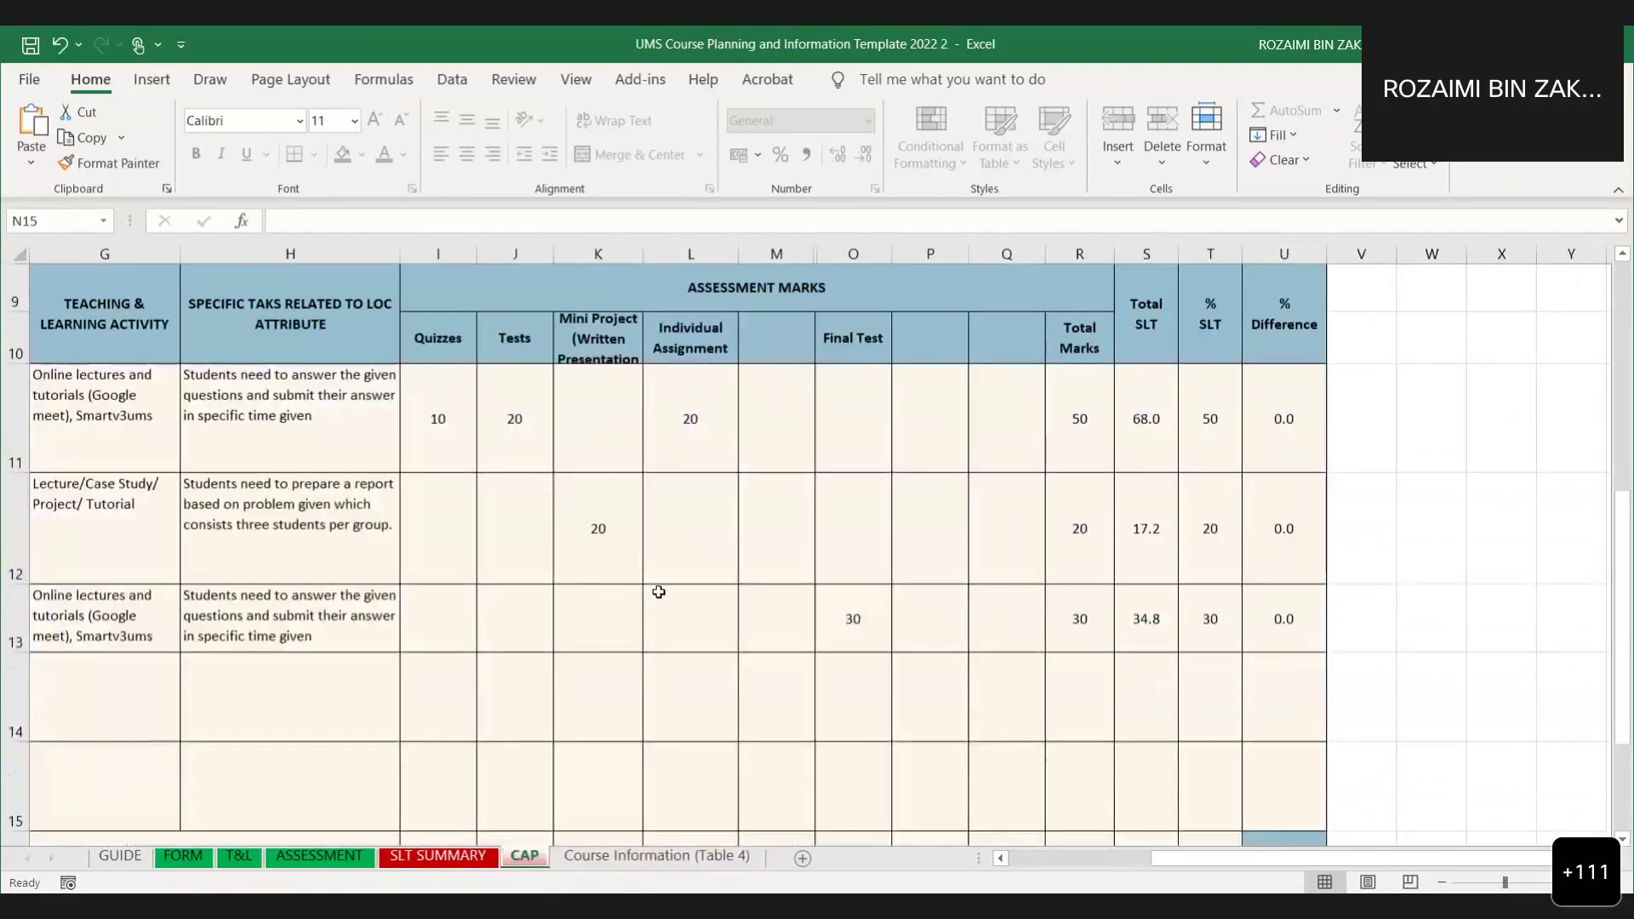
{"action": "left_click", "coordinate": [614, 857]}
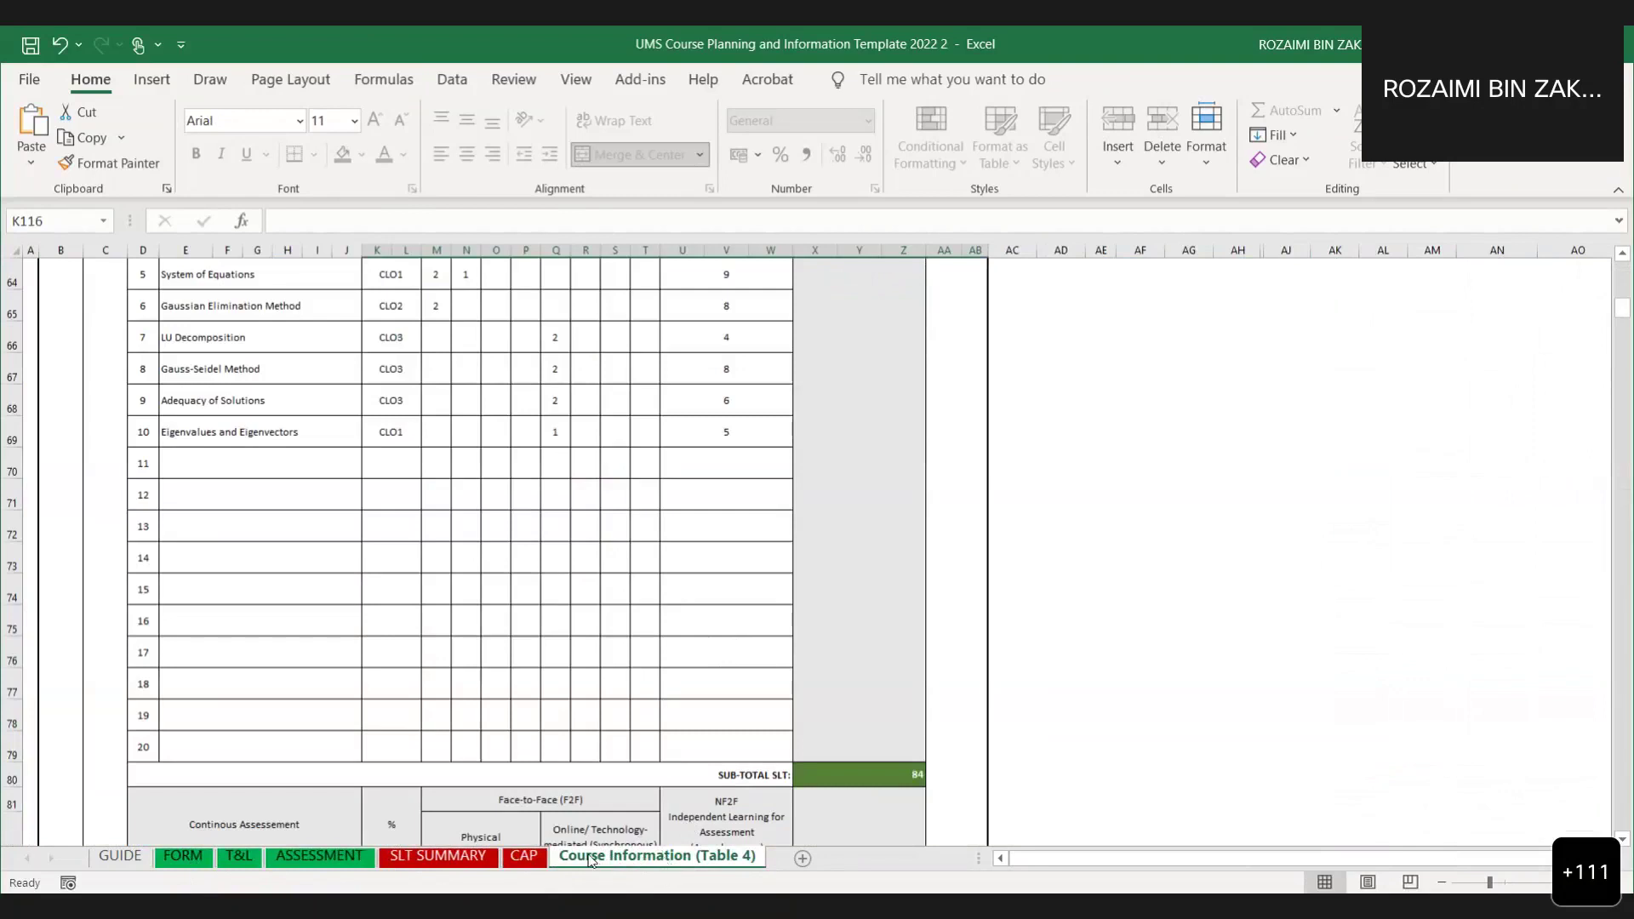
Examine the content outline, transferable skills and CLO-to-PLO mapping in Course Information (Table 4), and the continuous and final assessment tables.
{"action": "scroll", "coordinate": [725, 630], "scroll_direction": "up", "scroll_amount": 1}
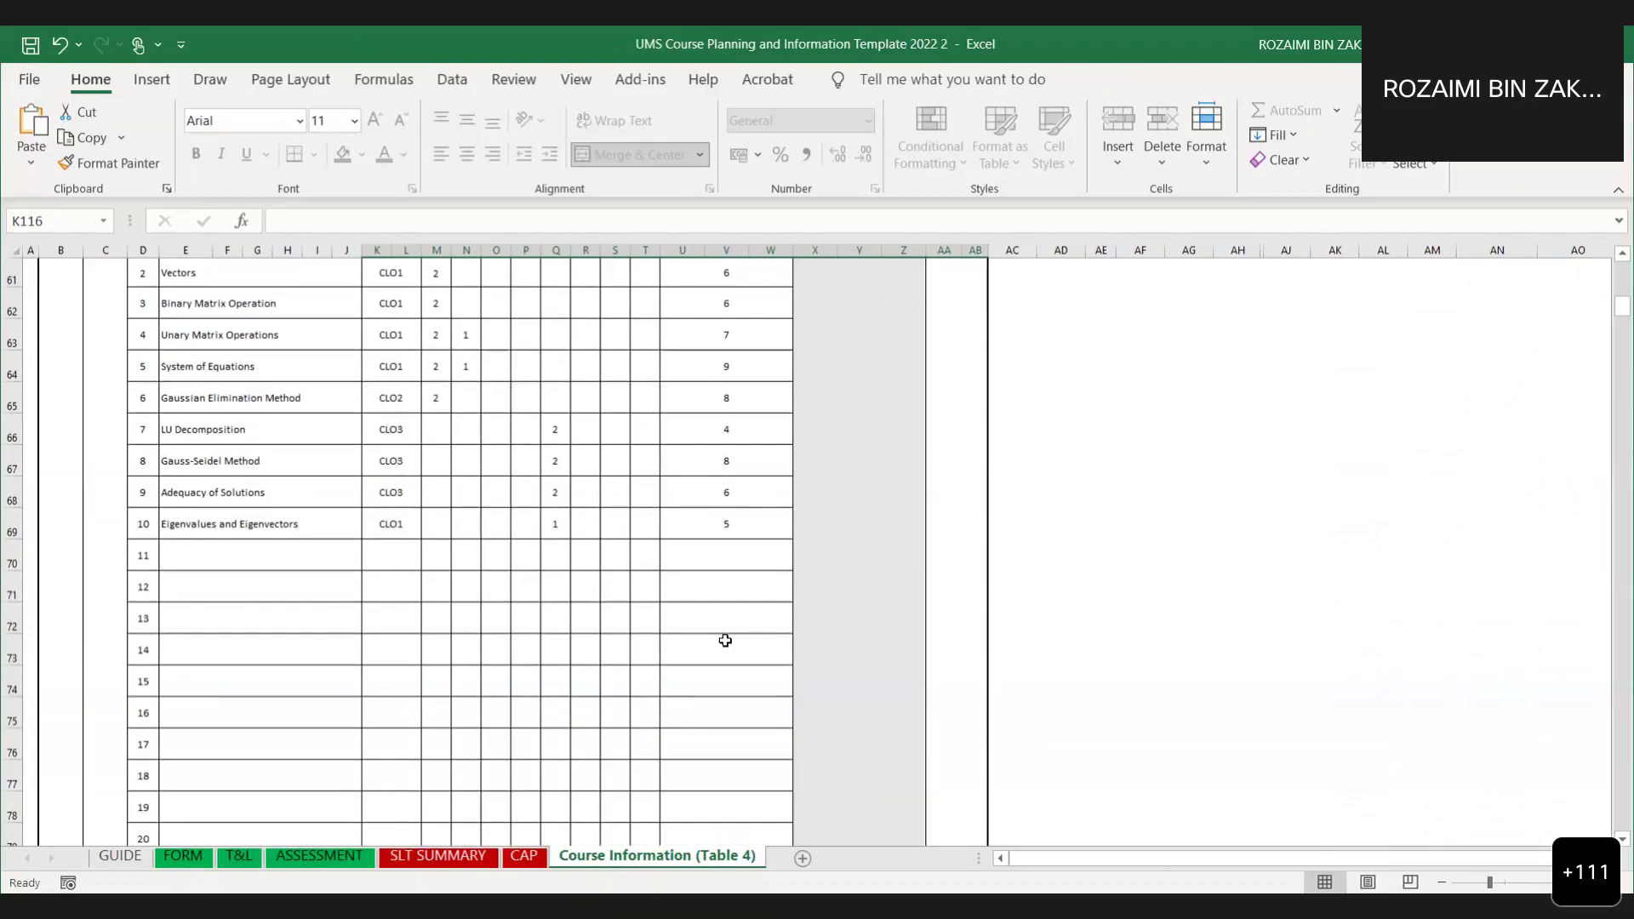
{"action": "scroll", "coordinate": [723, 640], "scroll_direction": "up", "scroll_amount": 3}
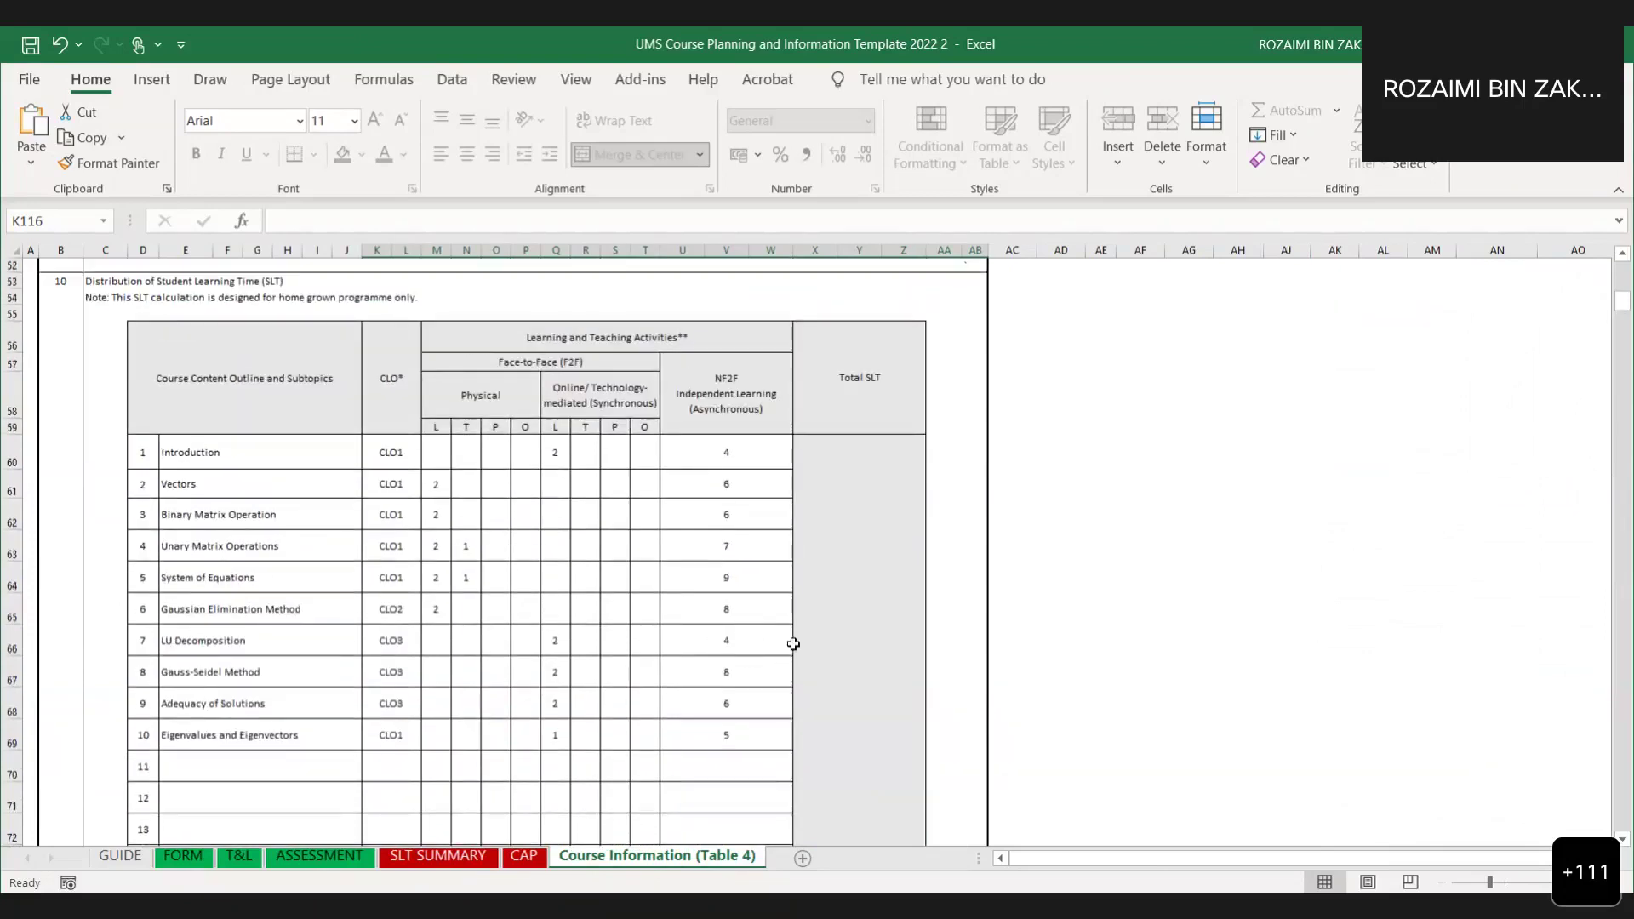
{"action": "scroll", "coordinate": [831, 635], "scroll_direction": "up", "scroll_amount": 1}
{"action": "scroll", "coordinate": [832, 636], "scroll_direction": "up", "scroll_amount": 8}
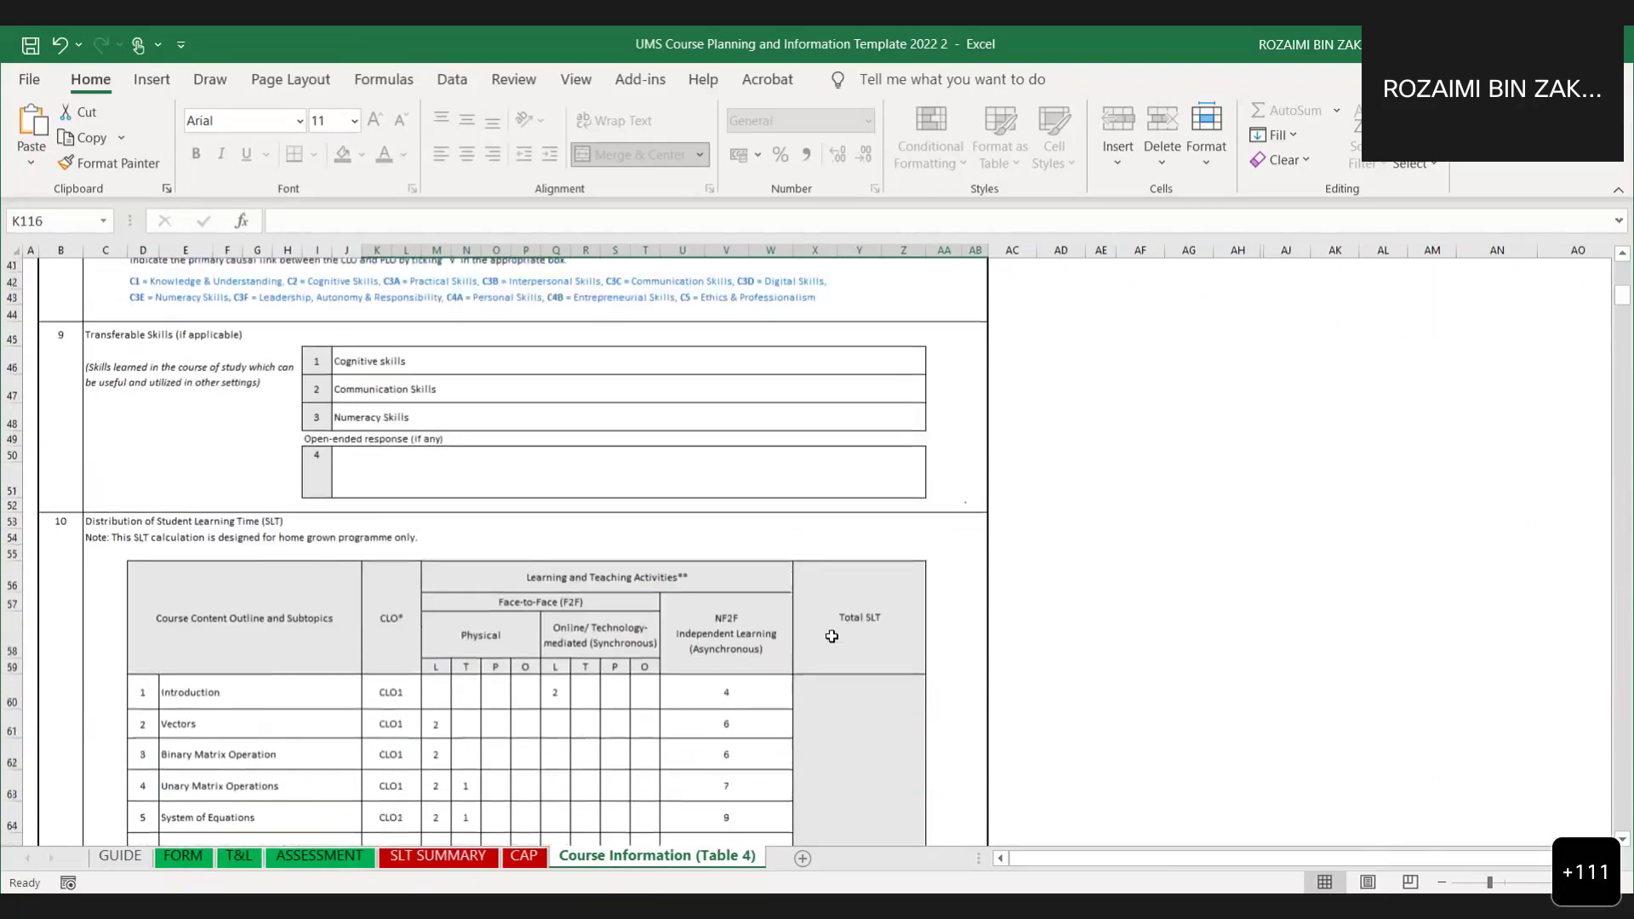
{"action": "scroll", "coordinate": [830, 639], "scroll_direction": "up", "scroll_amount": 5}
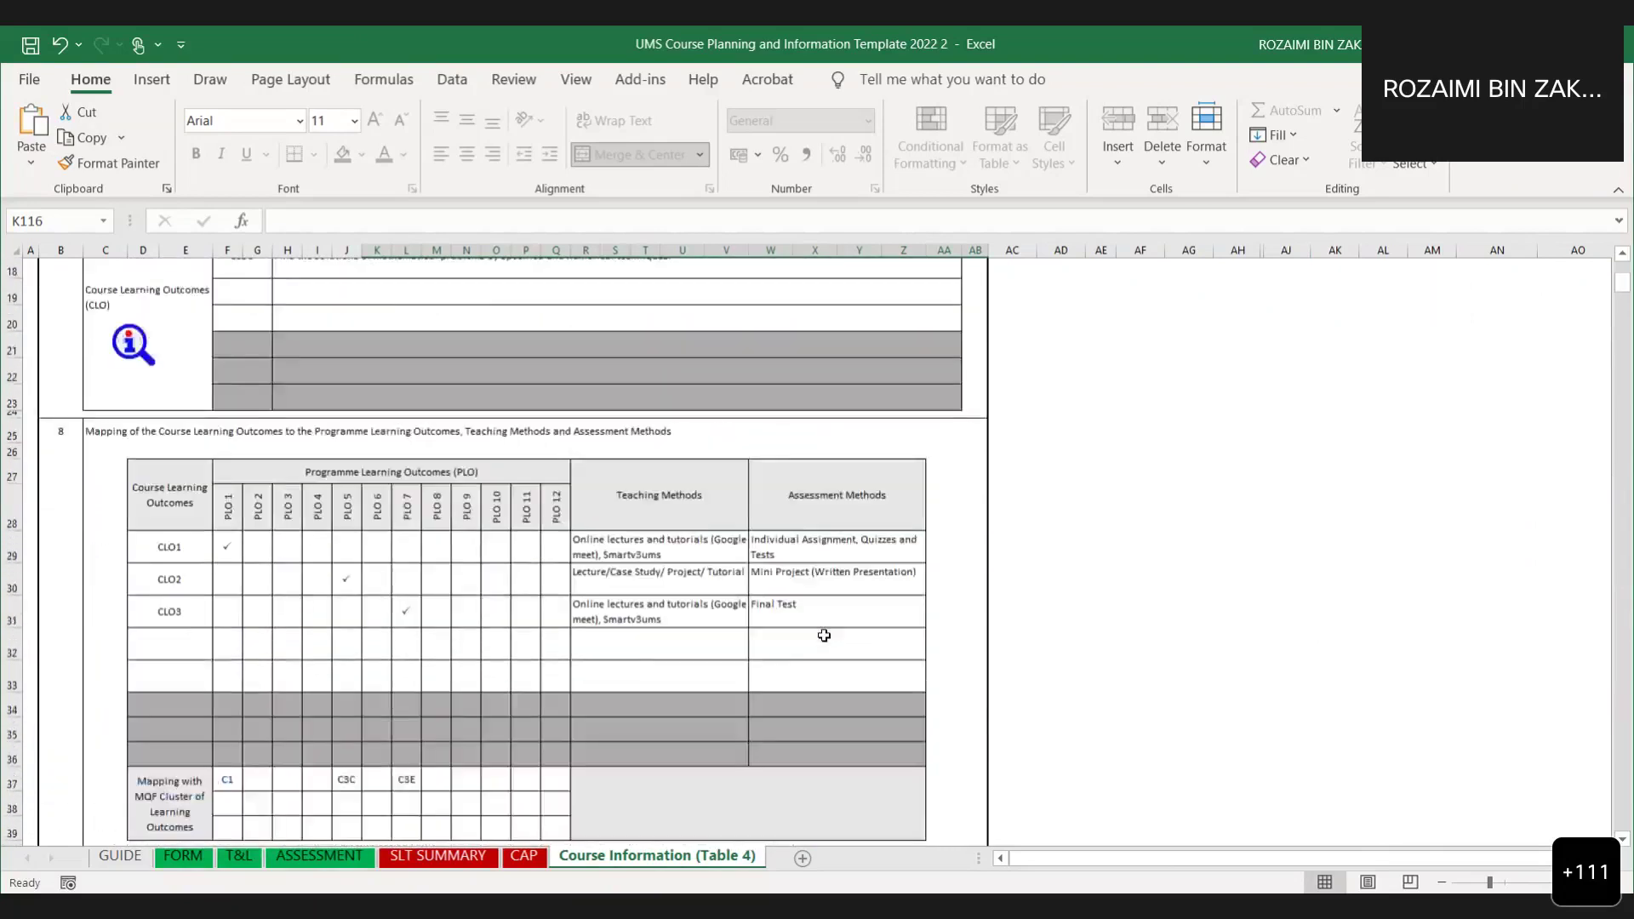
{"action": "scroll", "coordinate": [824, 635], "scroll_direction": "down", "scroll_amount": 12}
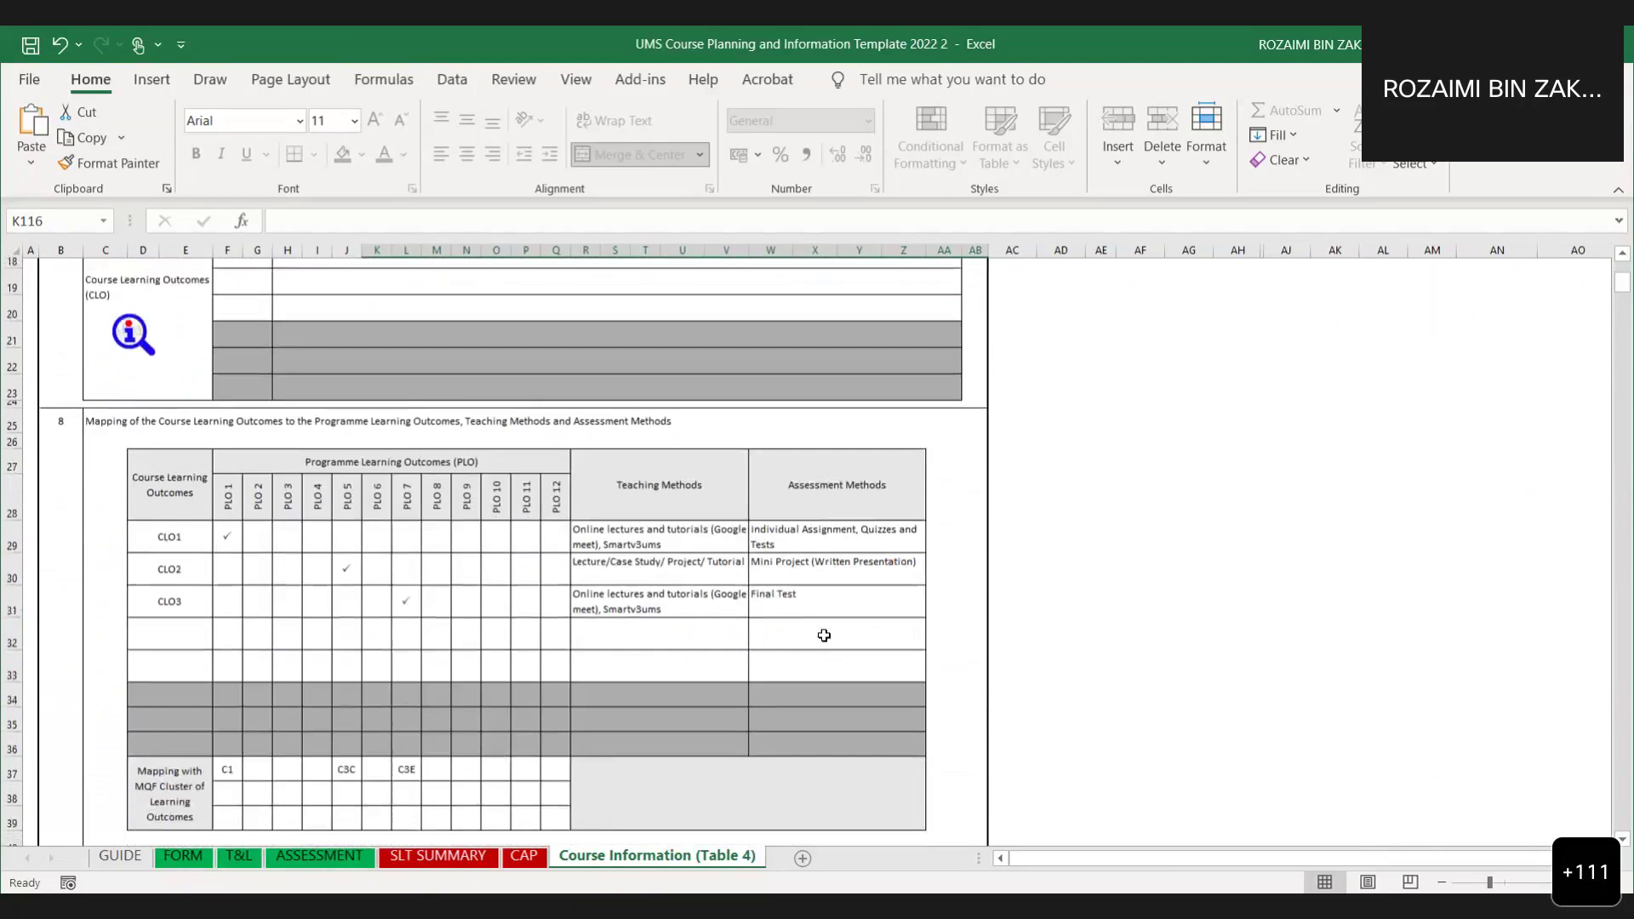
{"action": "scroll", "coordinate": [824, 635], "scroll_direction": "down", "scroll_amount": 6}
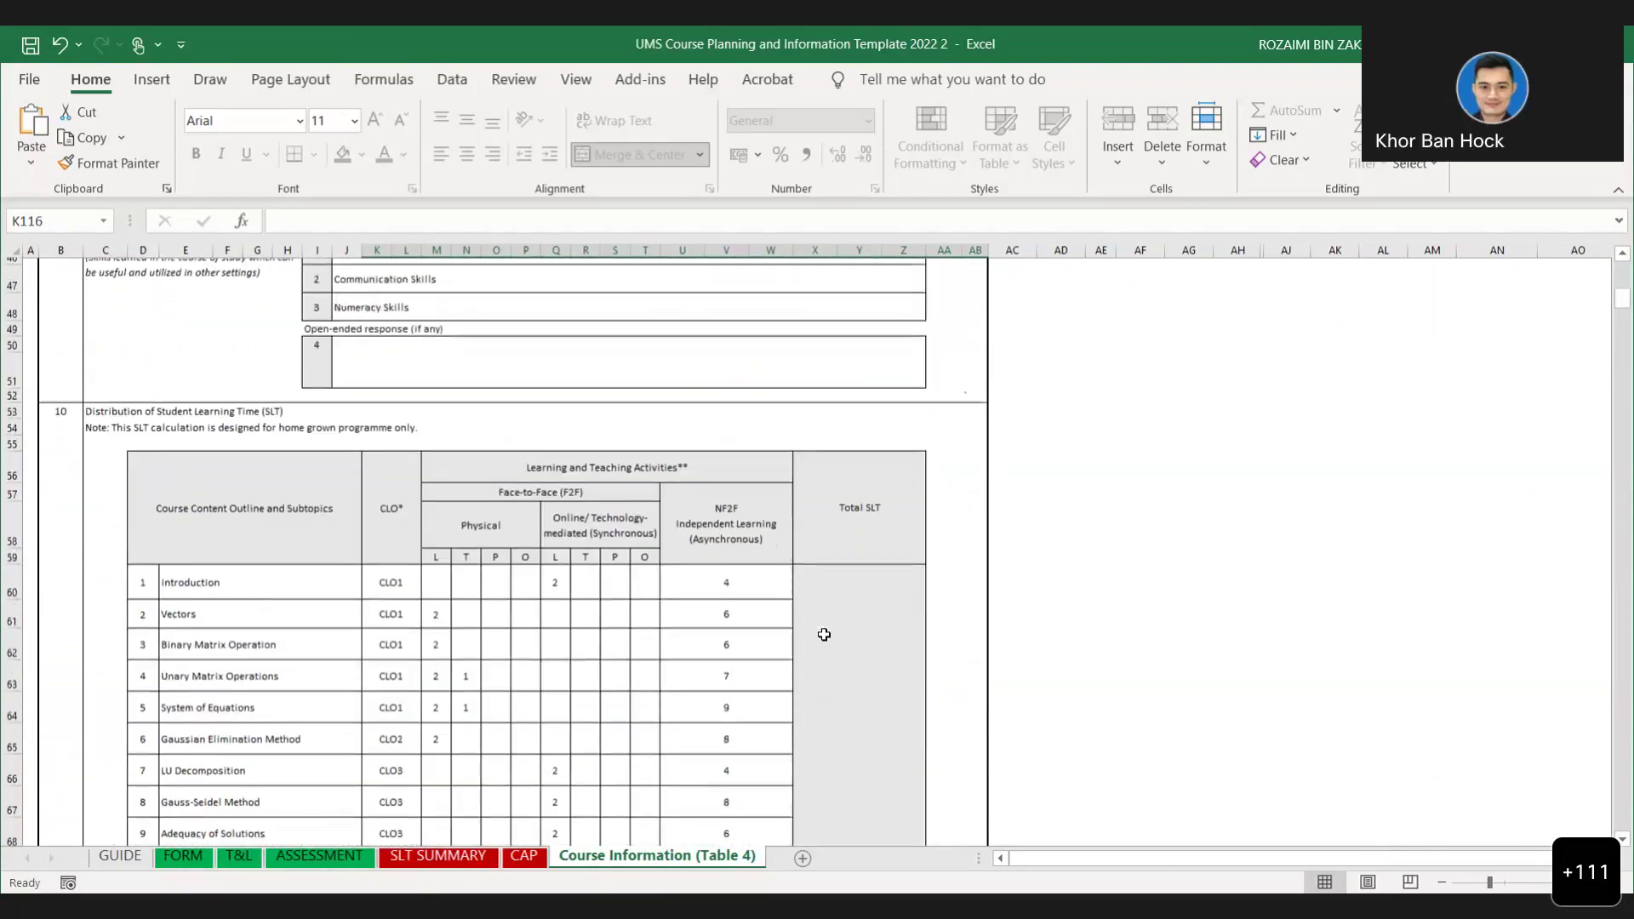
{"action": "scroll", "coordinate": [824, 635], "scroll_direction": "down", "scroll_amount": 3}
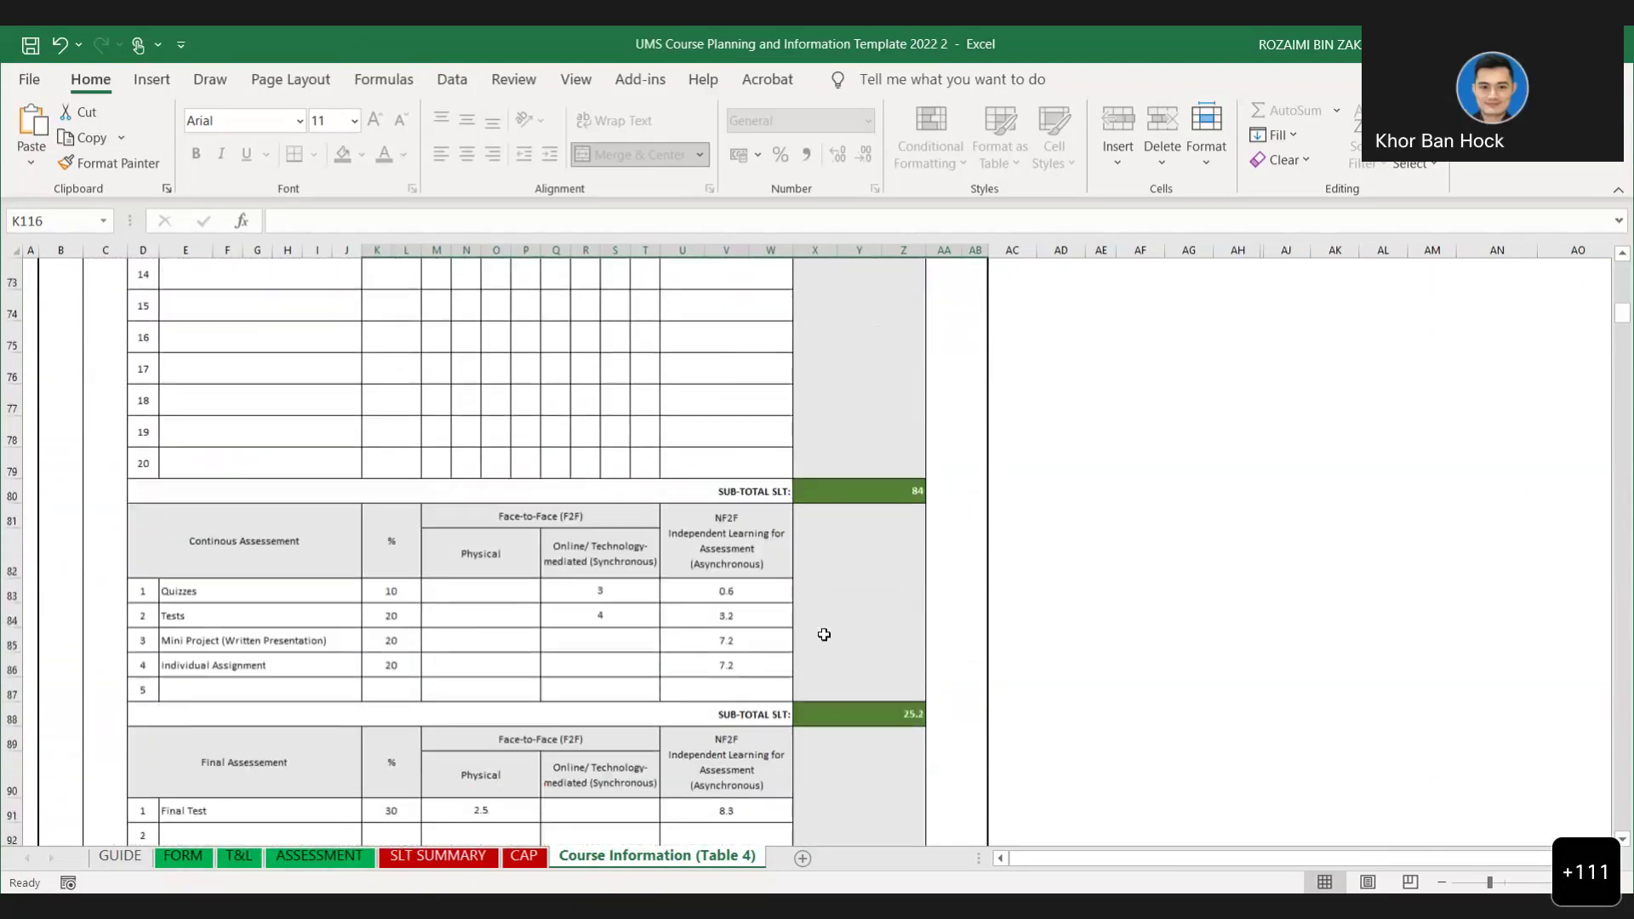